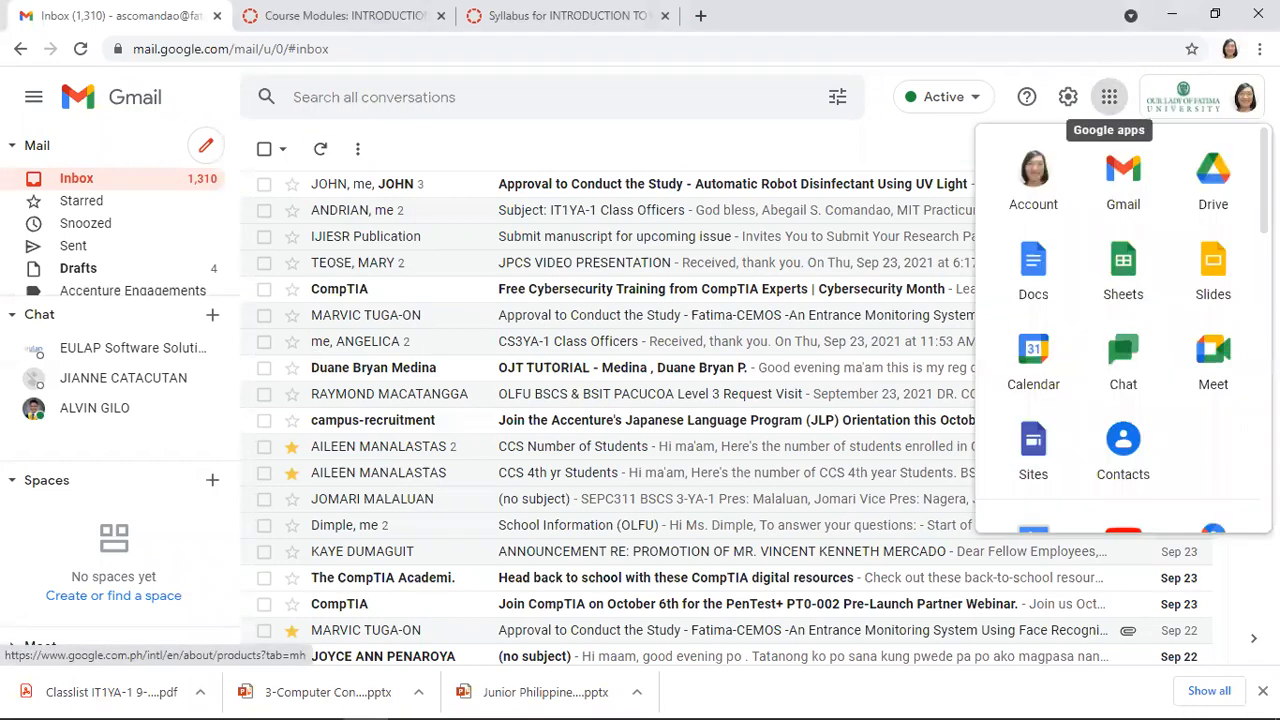
Open Google Docs in a new tab from Gmail's Google apps panel
{"action": "scroll", "coordinate": [1123, 324], "scroll_direction": "down", "scroll_amount": 5}
{"action": "scroll", "coordinate": [1123, 330], "scroll_direction": "down", "scroll_amount": 3}
{"action": "scroll", "coordinate": [1123, 330], "scroll_direction": "up", "scroll_amount": 7}
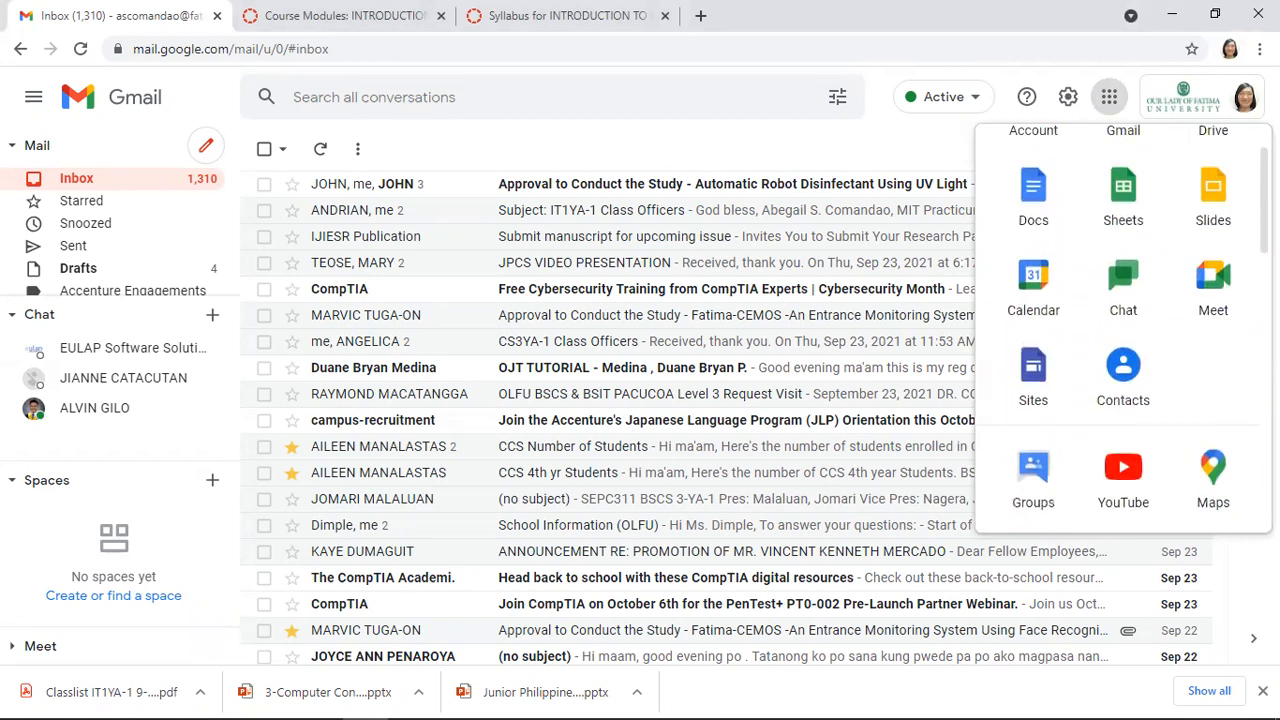
{"action": "scroll", "coordinate": [1123, 330], "scroll_direction": "up", "scroll_amount": 1}
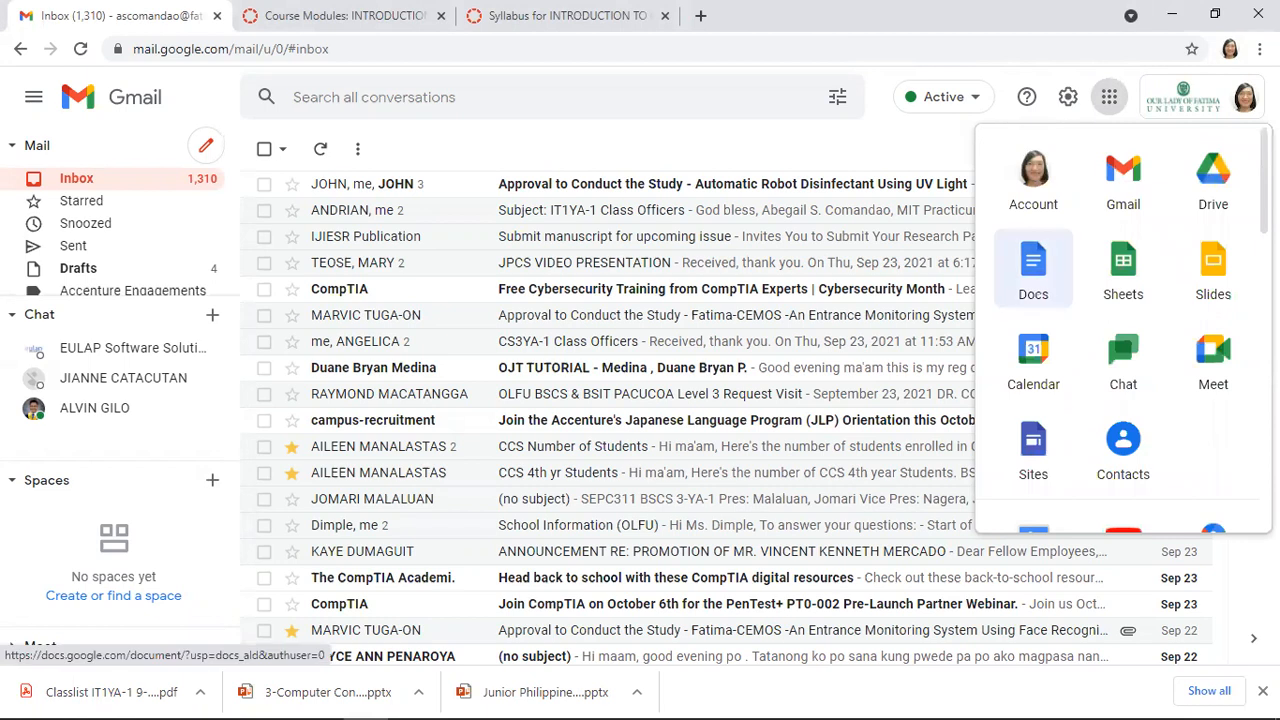
{"action": "left_click", "coordinate": [1033, 265]}
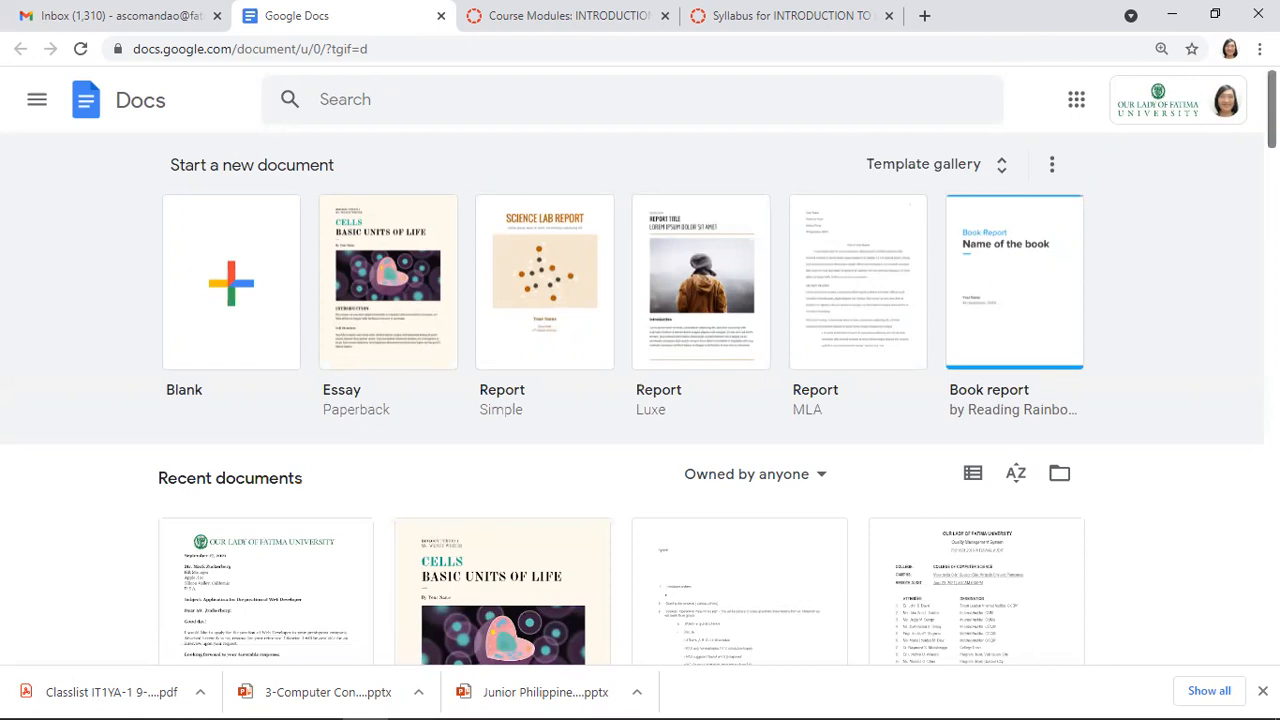
Scroll through the Recent documents list on the Docs home page
{"action": "scroll", "coordinate": [640, 400], "scroll_direction": "down", "scroll_amount": 5}
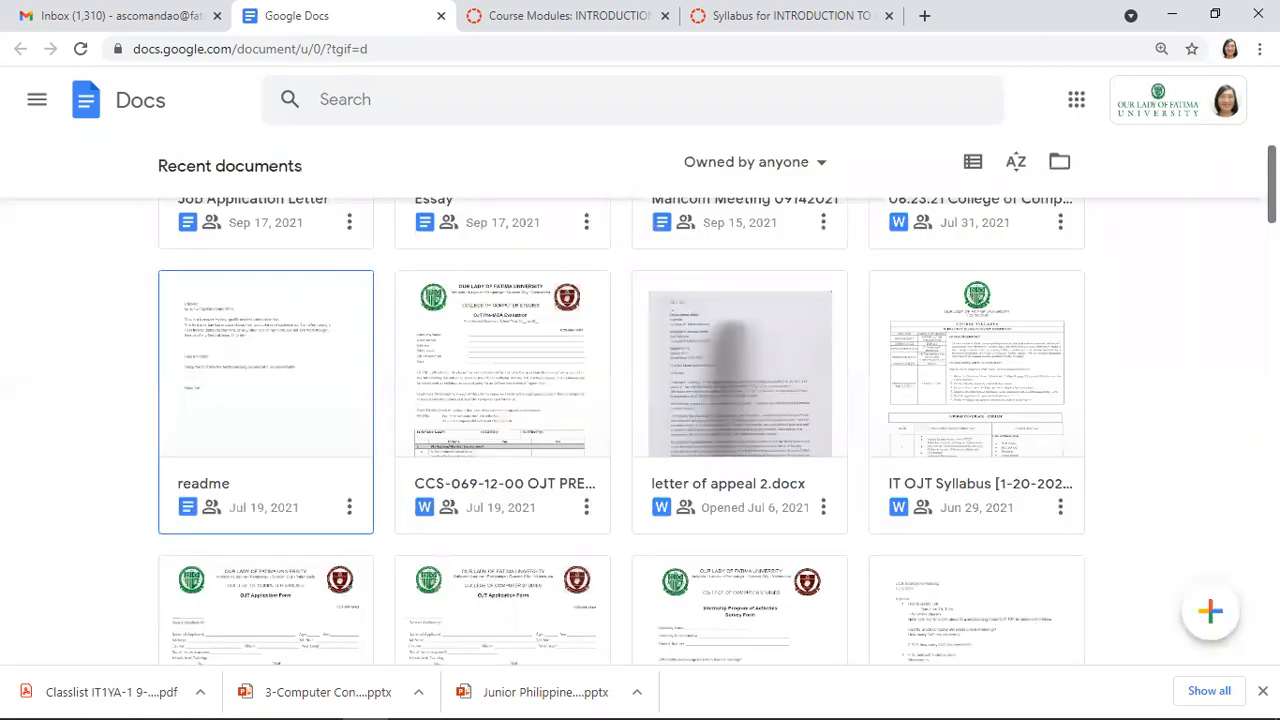
{"action": "scroll", "coordinate": [640, 400], "scroll_direction": "down", "scroll_amount": 5}
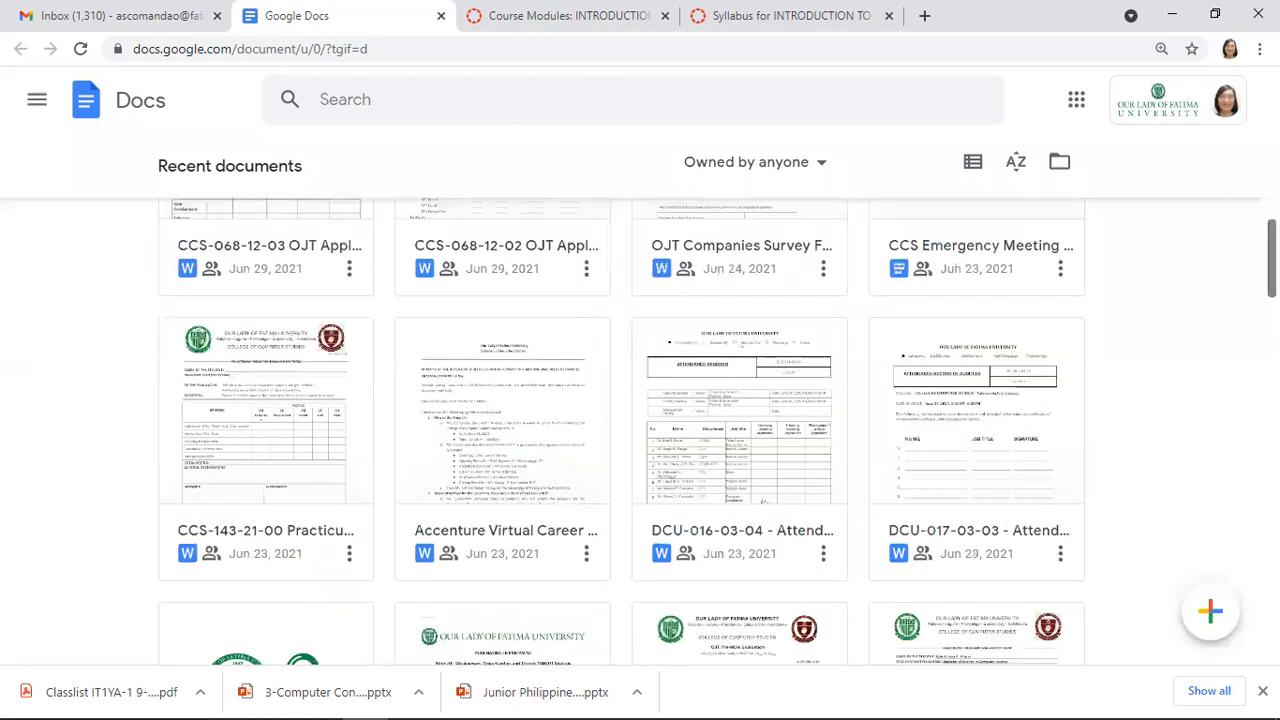
{"action": "scroll", "coordinate": [640, 400], "scroll_direction": "up", "scroll_amount": 10}
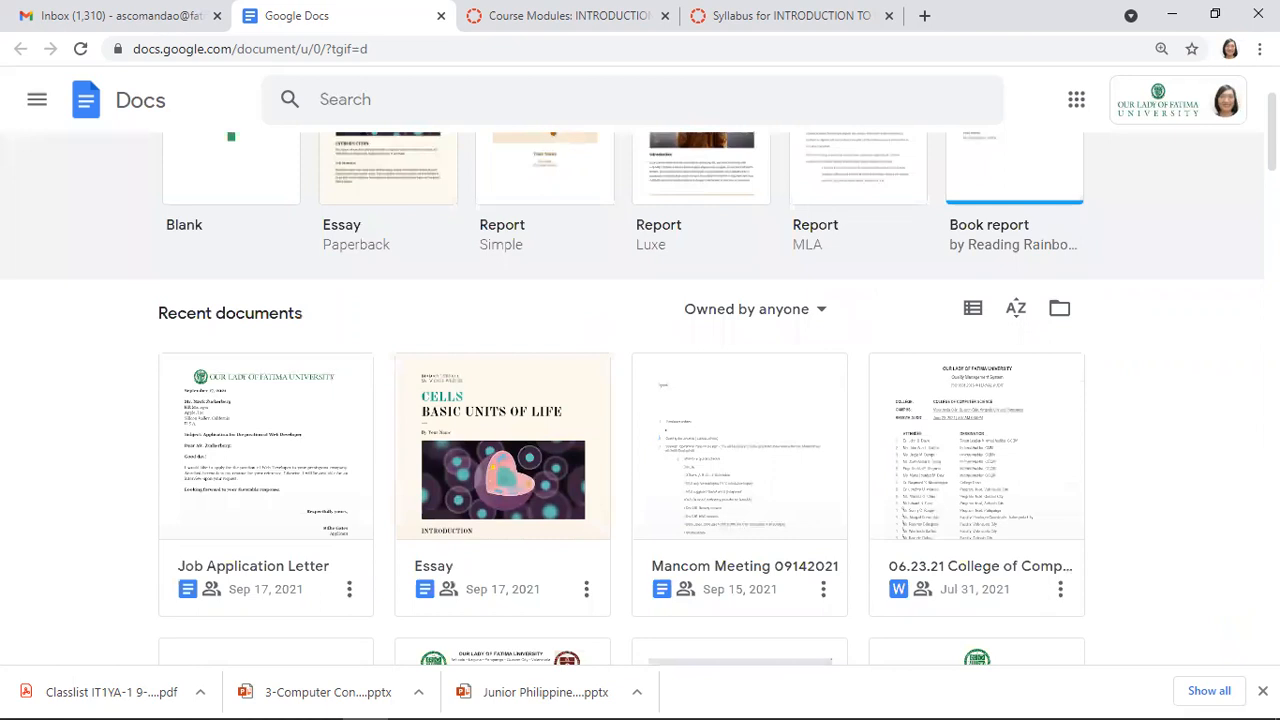
{"action": "scroll", "coordinate": [640, 400], "scroll_direction": "up", "scroll_amount": 2}
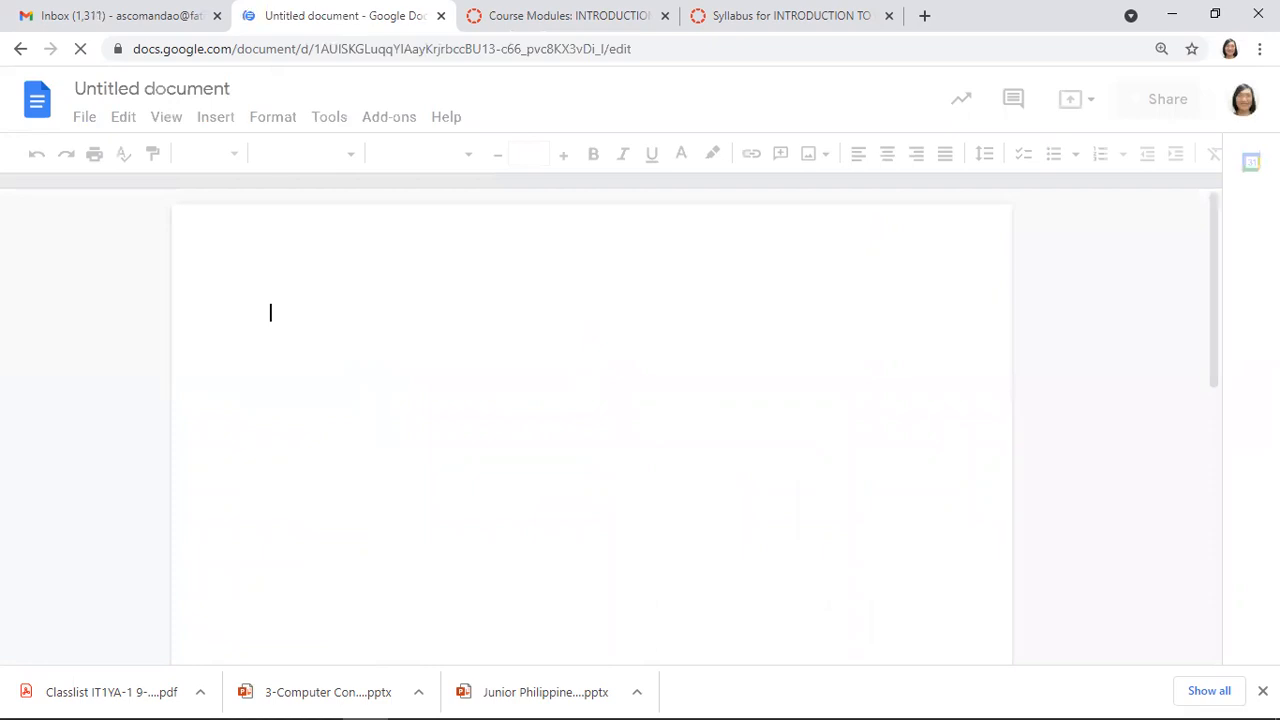
Retitle the Untitled document as 'Resume', correcting the mistyped letters
{"action": "left_click", "coordinate": [176, 88]}
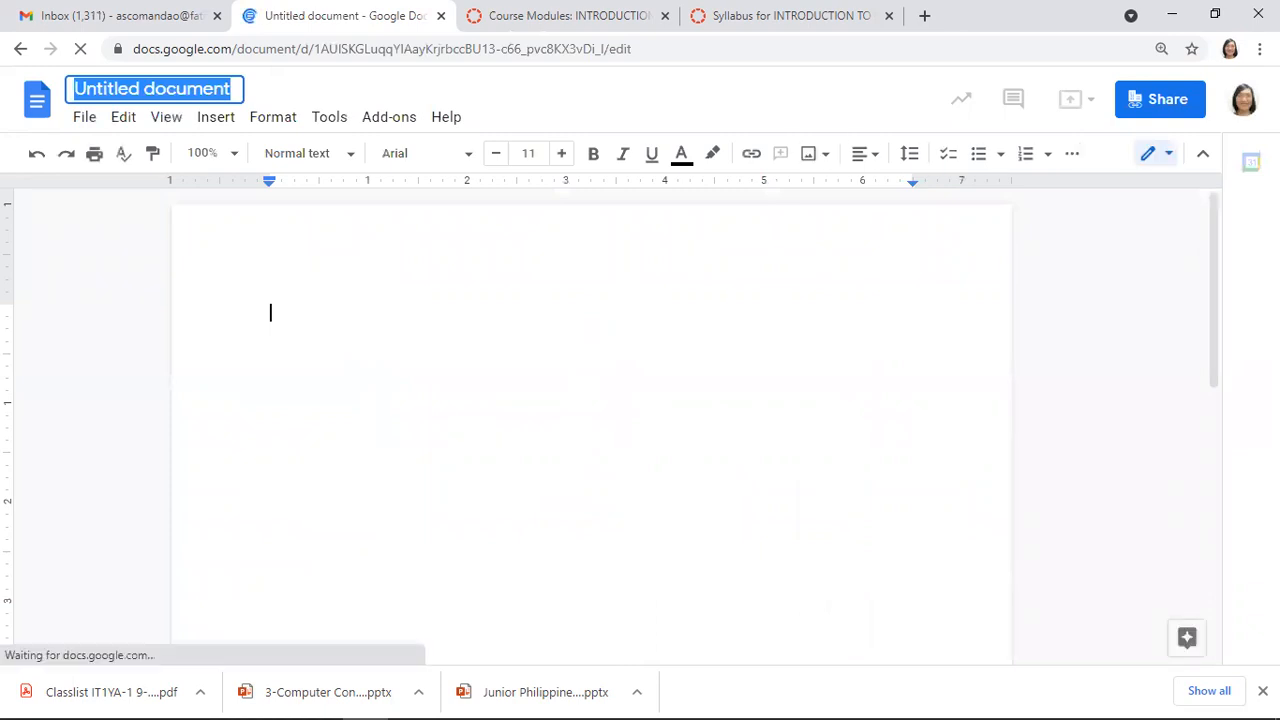
{"action": "type", "text": "Resume"}
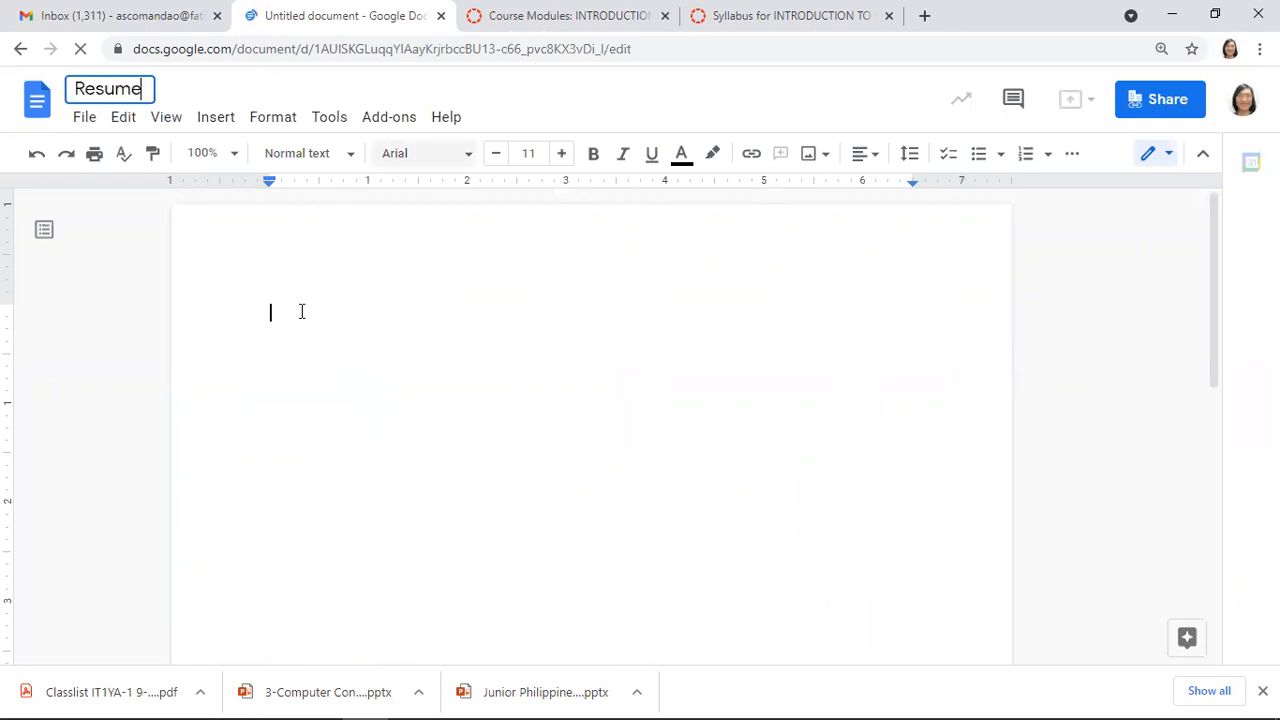
{"action": "key", "text": "ctrl+z"}
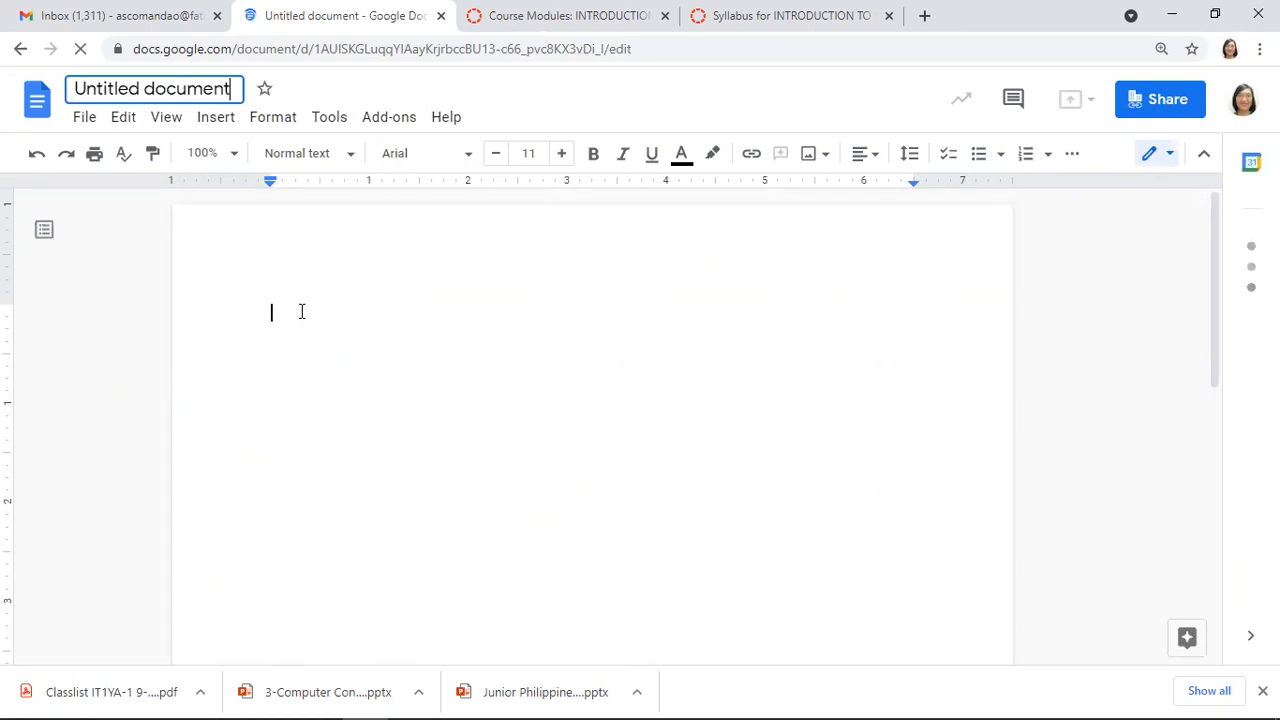
{"action": "left_click", "coordinate": [194, 92]}
{"action": "type", "text": "REs"}
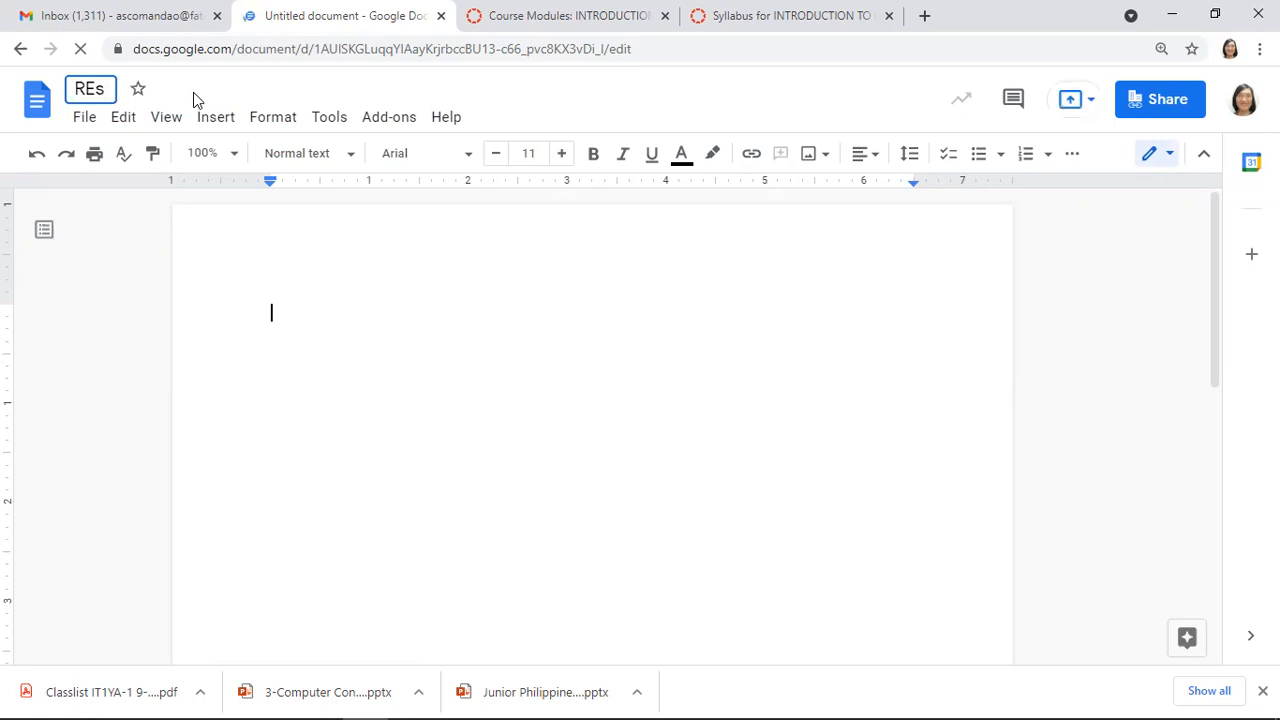
{"action": "key", "text": "BackSpace"}
{"action": "key", "text": "BackSpace"}
{"action": "type", "text": "esume"}
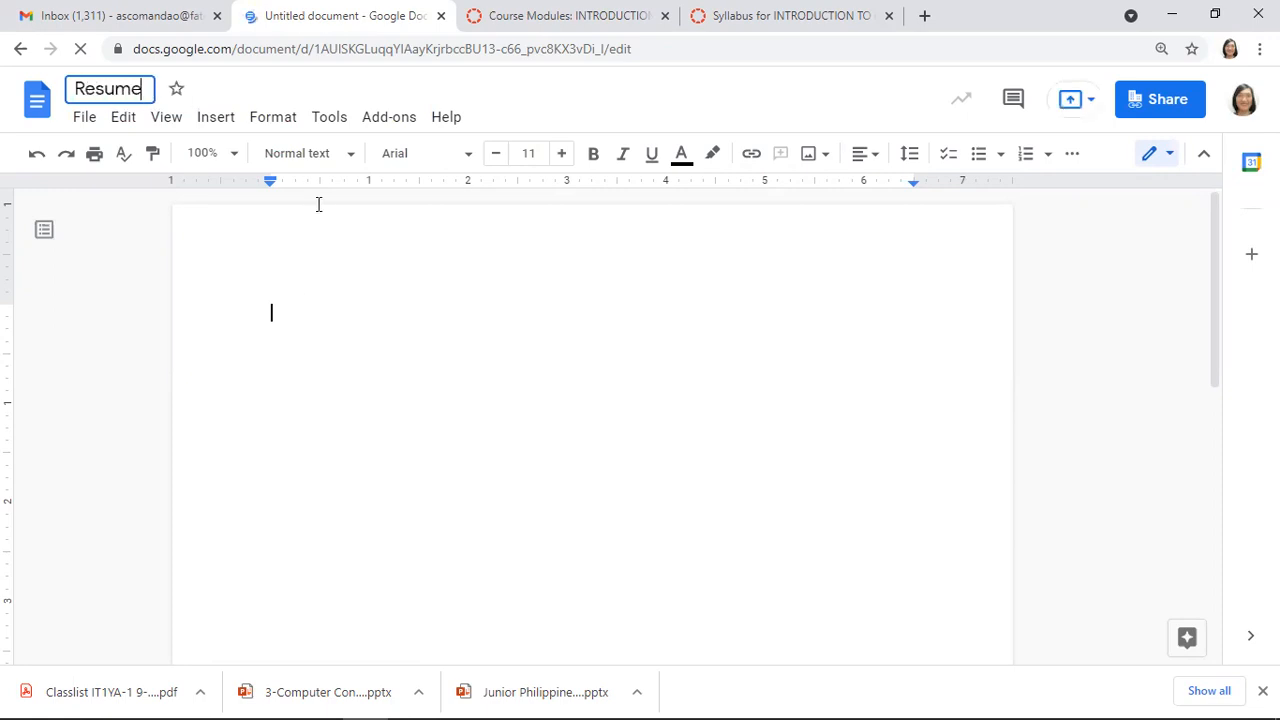
{"action": "left_click", "coordinate": [339, 293]}
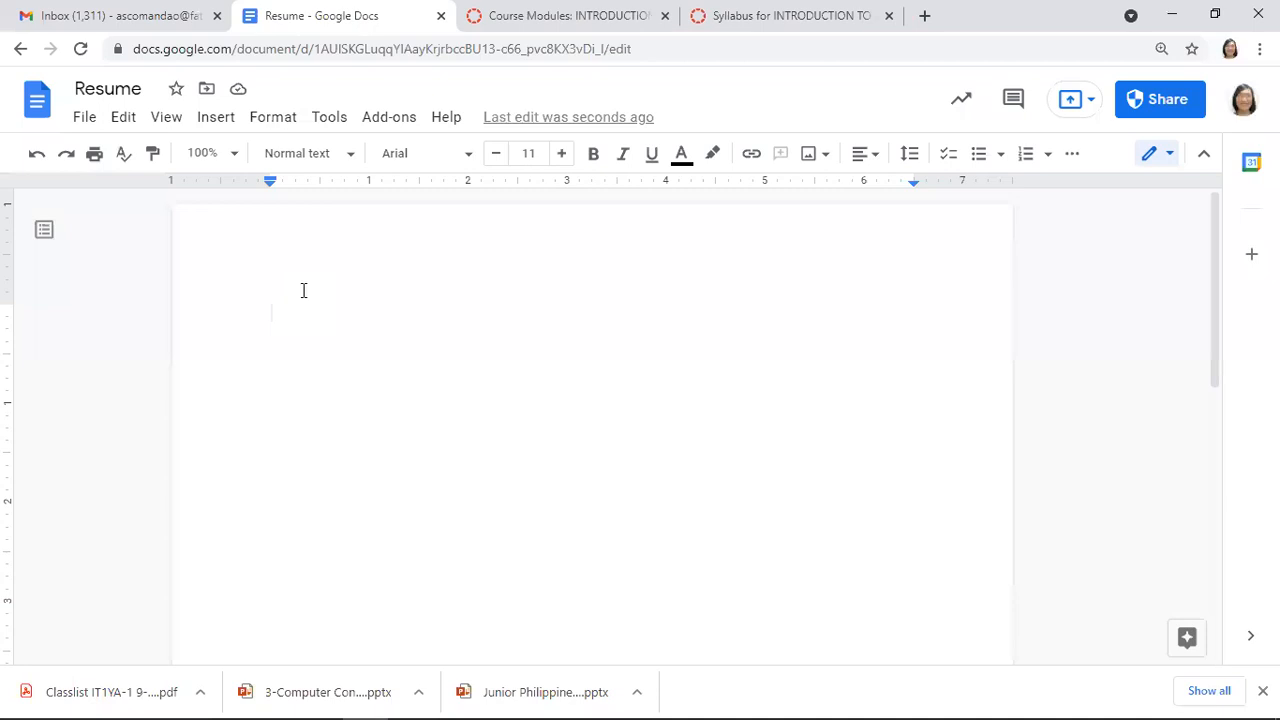
Type the applicant's name and two-line postal address at the top of the page
{"action": "type", "text": "Juan Dela Cruz"}
{"action": "key", "text": "Return"}
{"action": "key", "text": "Return"}
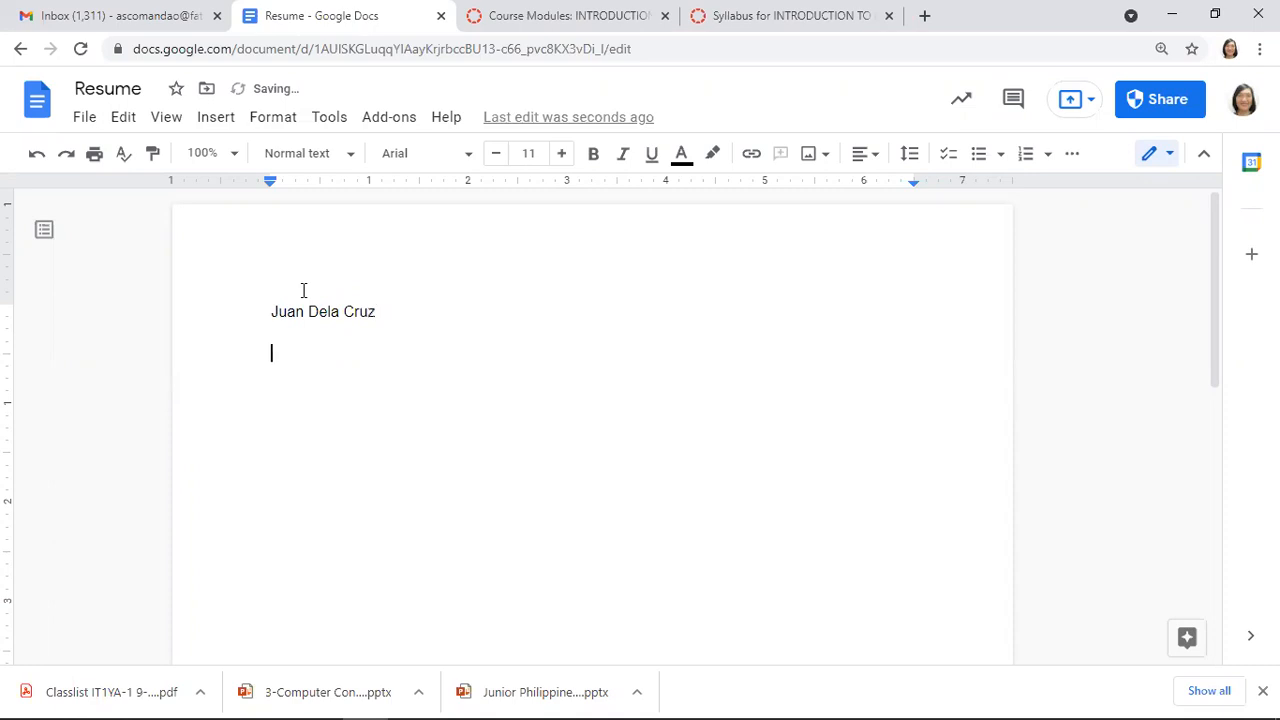
{"action": "key", "text": "Return"}
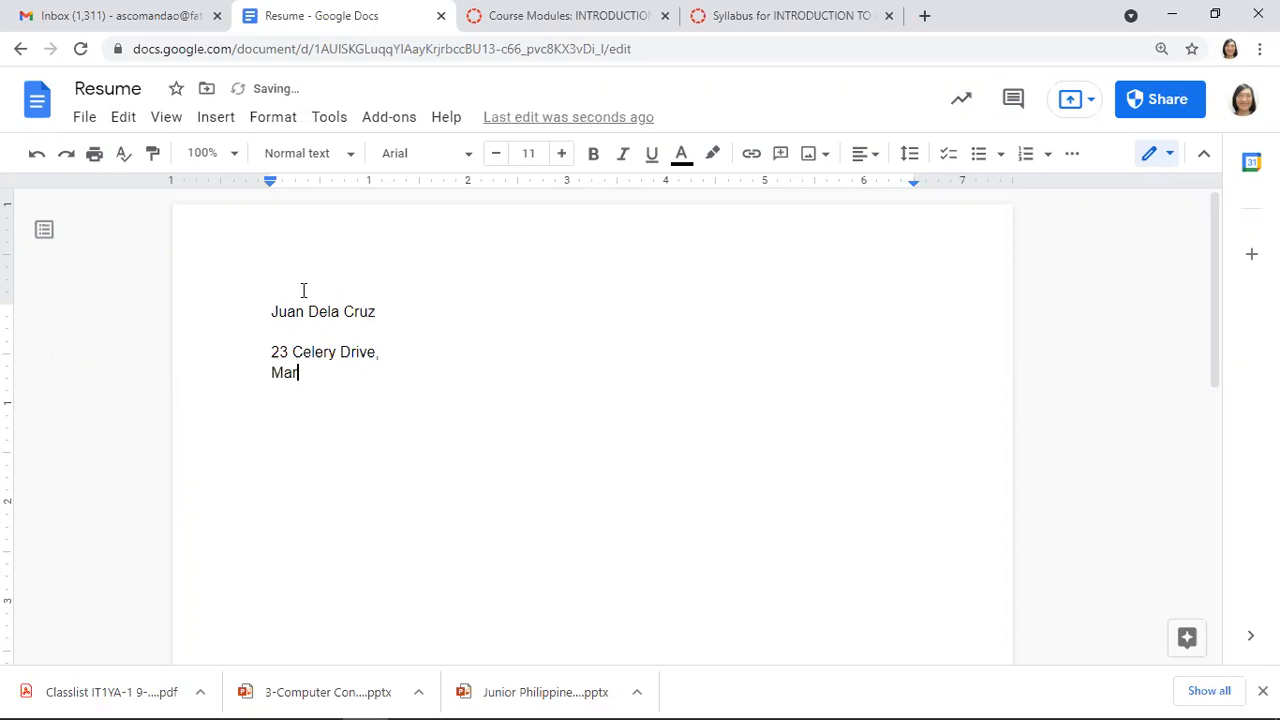
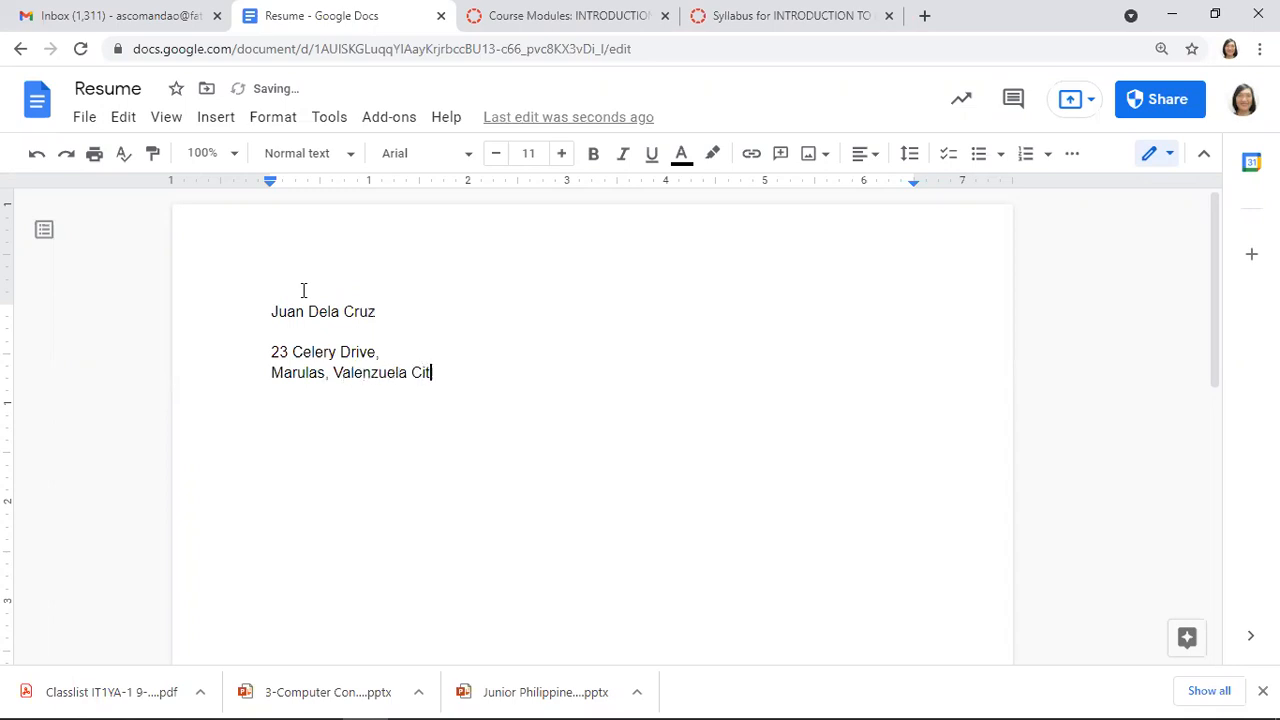
{"action": "key", "text": "Return"}
{"action": "key", "text": "Return"}
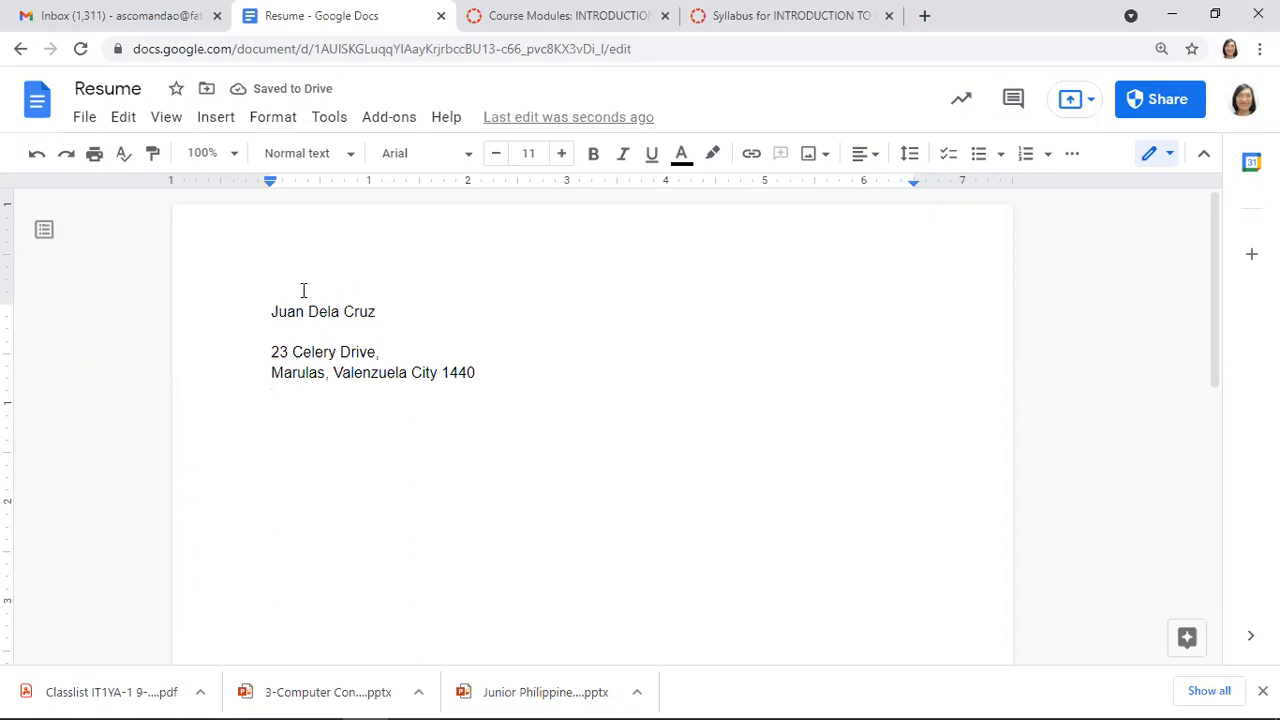
Add the 'Job Objective:' and 'Educational Background' headings with blank lines between
{"action": "type", "text": "Job"}
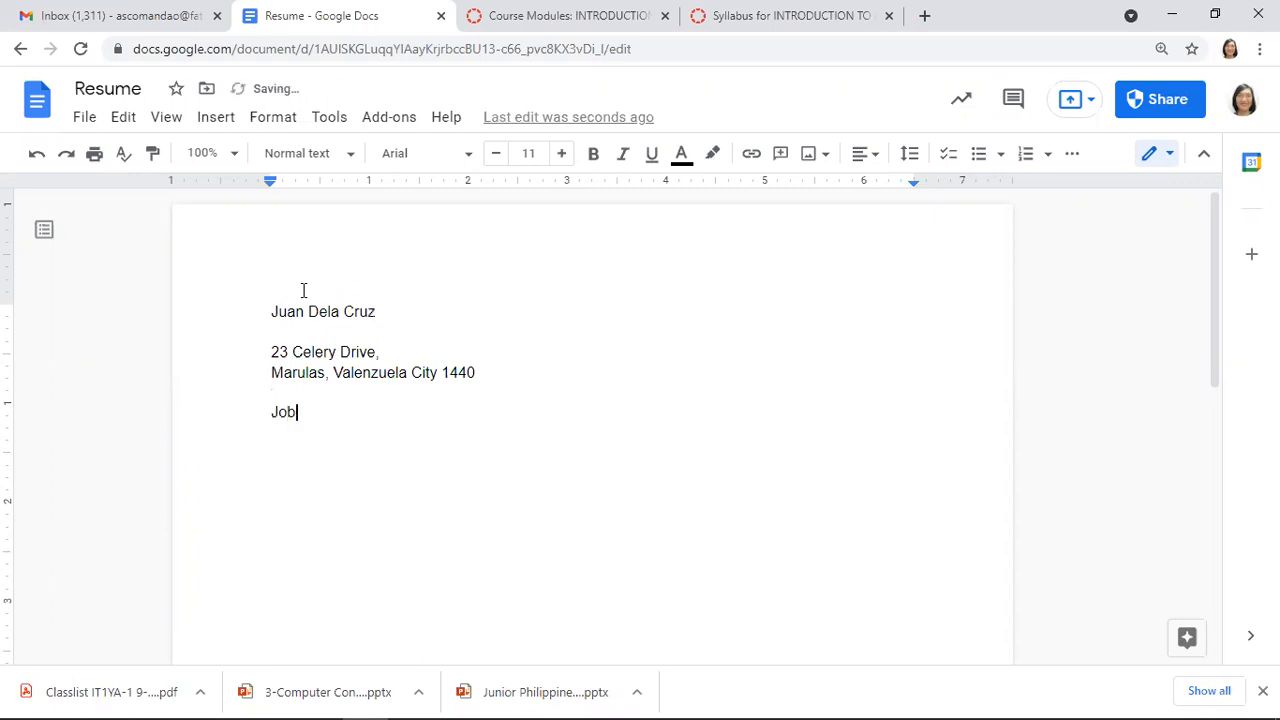
{"action": "type", "text": " Objective:"}
{"action": "key", "text": "Return"}
{"action": "key", "text": "Return"}
{"action": "key", "text": "Return"}
{"action": "key", "text": "Return"}
{"action": "type", "text": "Education"}
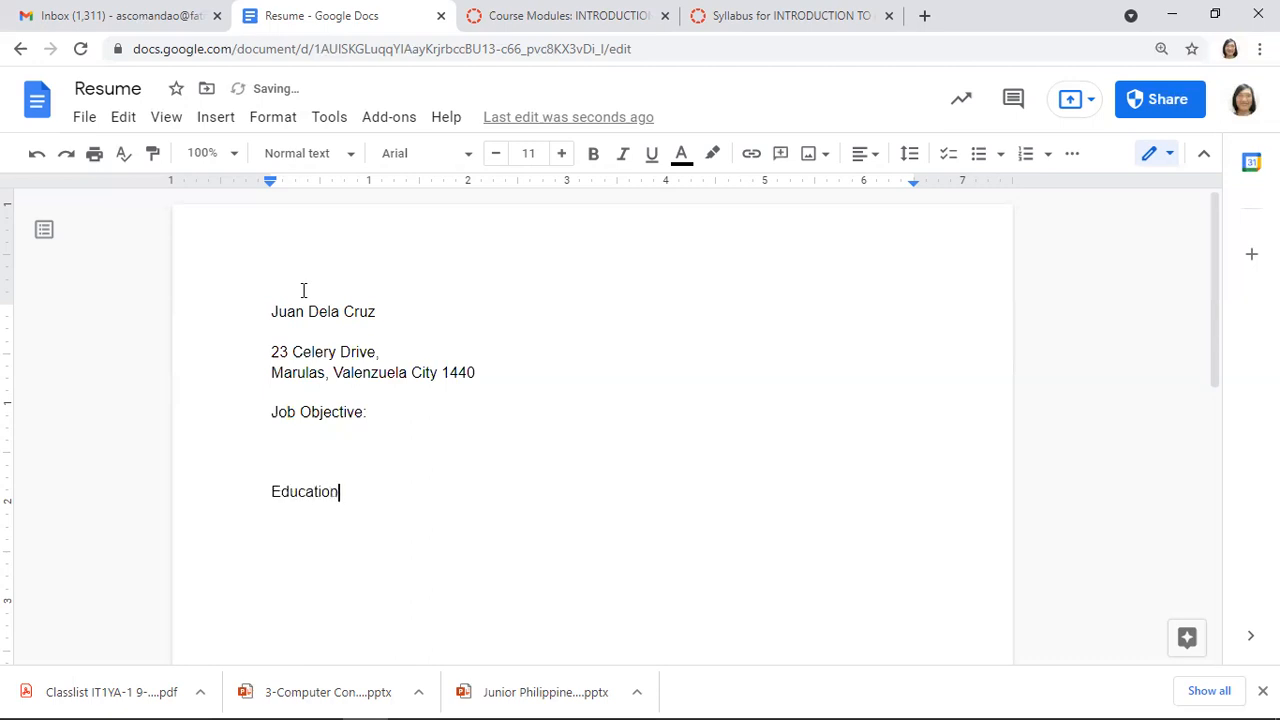
{"action": "type", "text": "al Background"}
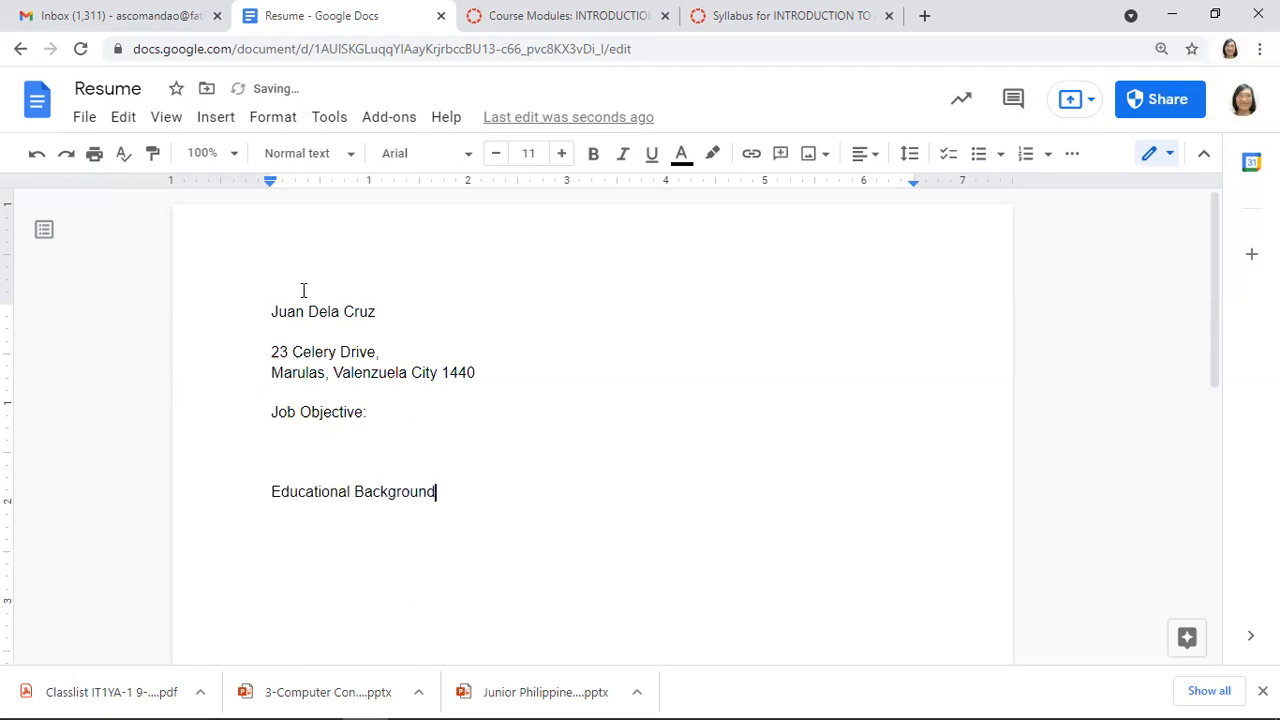
{"action": "key", "text": "Return"}
{"action": "key", "text": "Return"}
{"action": "key", "text": "Return"}
{"action": "key", "text": "Return"}
{"action": "key", "text": "Up"}
{"action": "key", "text": "Up"}
{"action": "key", "text": "Up"}
{"action": "key", "text": "Up"}
{"action": "key", "text": "Down"}
{"action": "key", "text": "Down"}
{"action": "key", "text": "Down"}
{"action": "key", "text": "Up"}
{"action": "key", "text": "Up"}
{"action": "key", "text": "Up"}
Insert a 'Skills' heading above Educational Background, with spacing around it
{"action": "type", "text": "\\"}
{"action": "key", "text": "BackSpace"}
{"action": "key", "text": "Return"}
{"action": "key", "text": "Up"}
{"action": "type", "text": "Skills"}
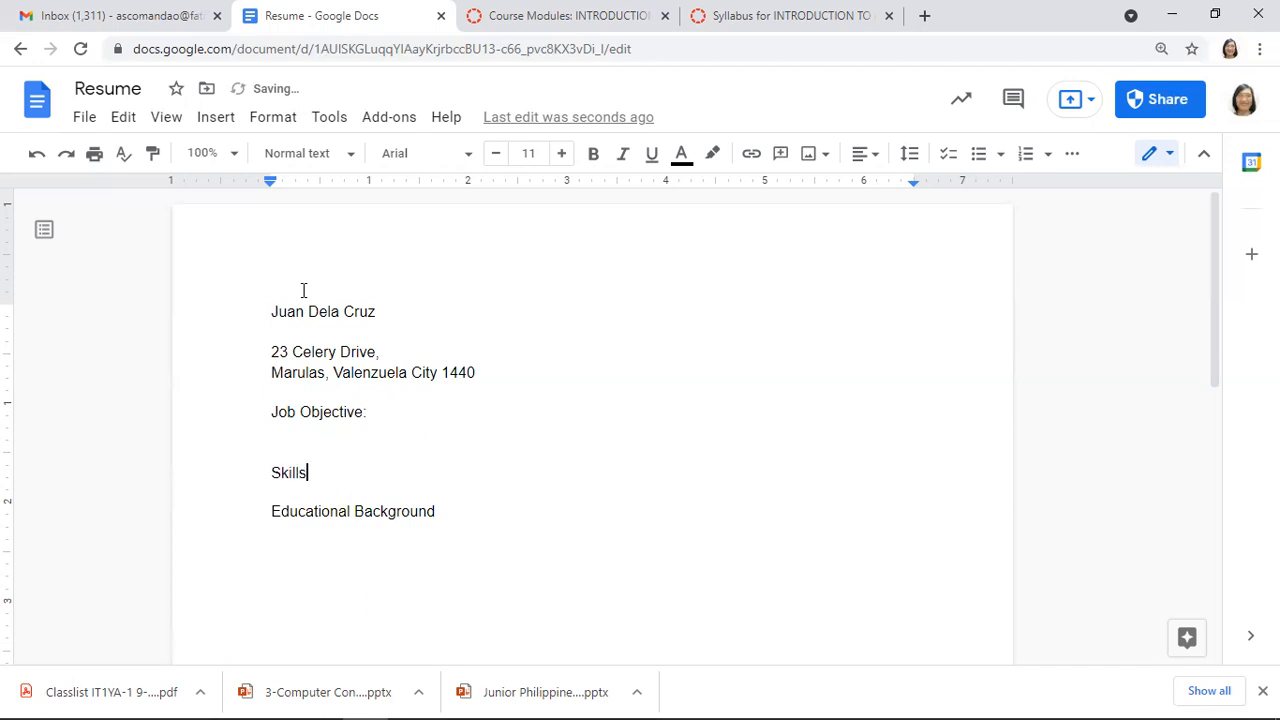
{"action": "key", "text": "Return"}
{"action": "key", "text": "Down"}
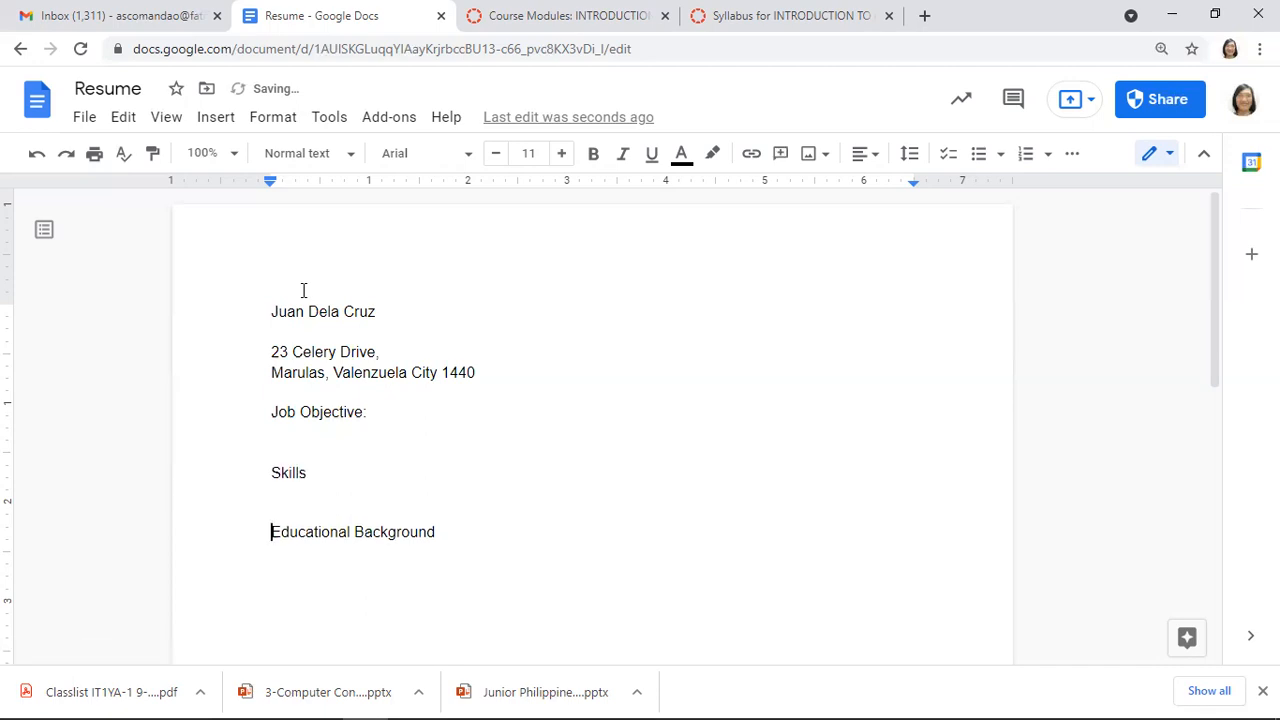
{"action": "key", "text": "Return"}
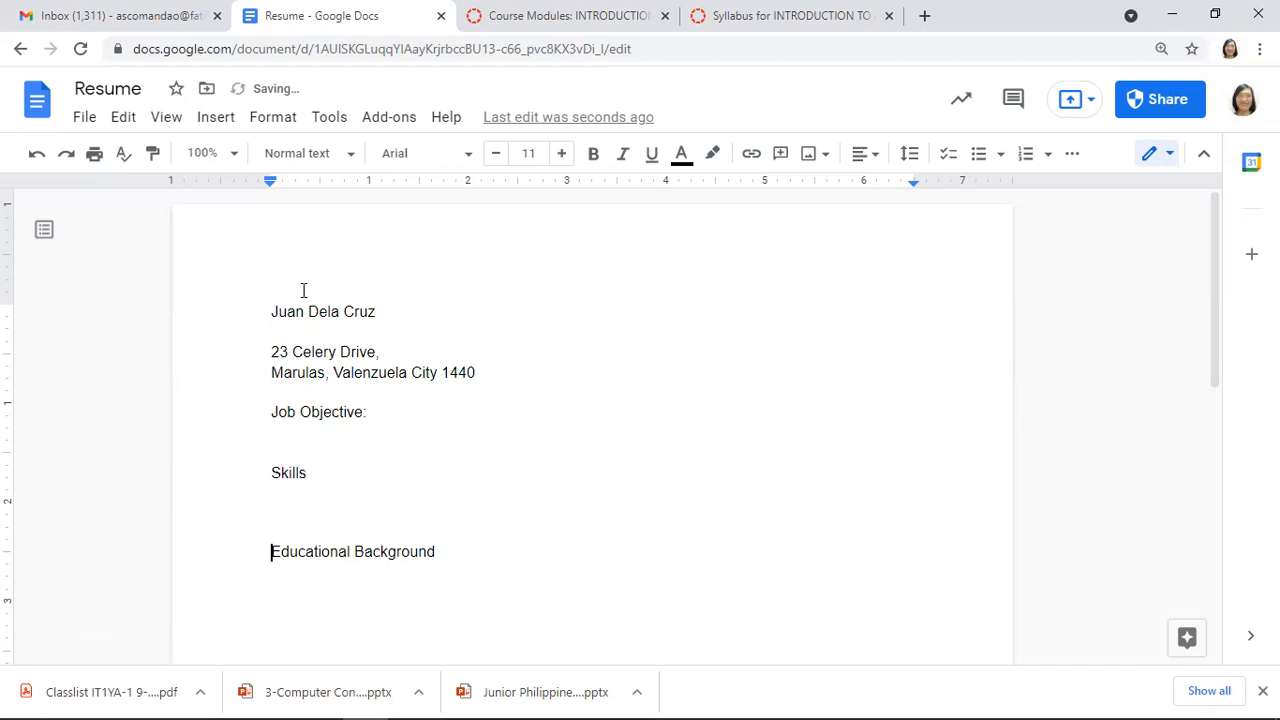
{"action": "key", "text": "Down"}
{"action": "key", "text": "Return"}
{"action": "key", "text": "Return"}
{"action": "key", "text": "Return"}
Add 'Affiliations/School Organizations' and 'Awards/Recognitions' headings, leaving a line under Job Objective:
{"action": "type", "text": "Affiliations/School "}
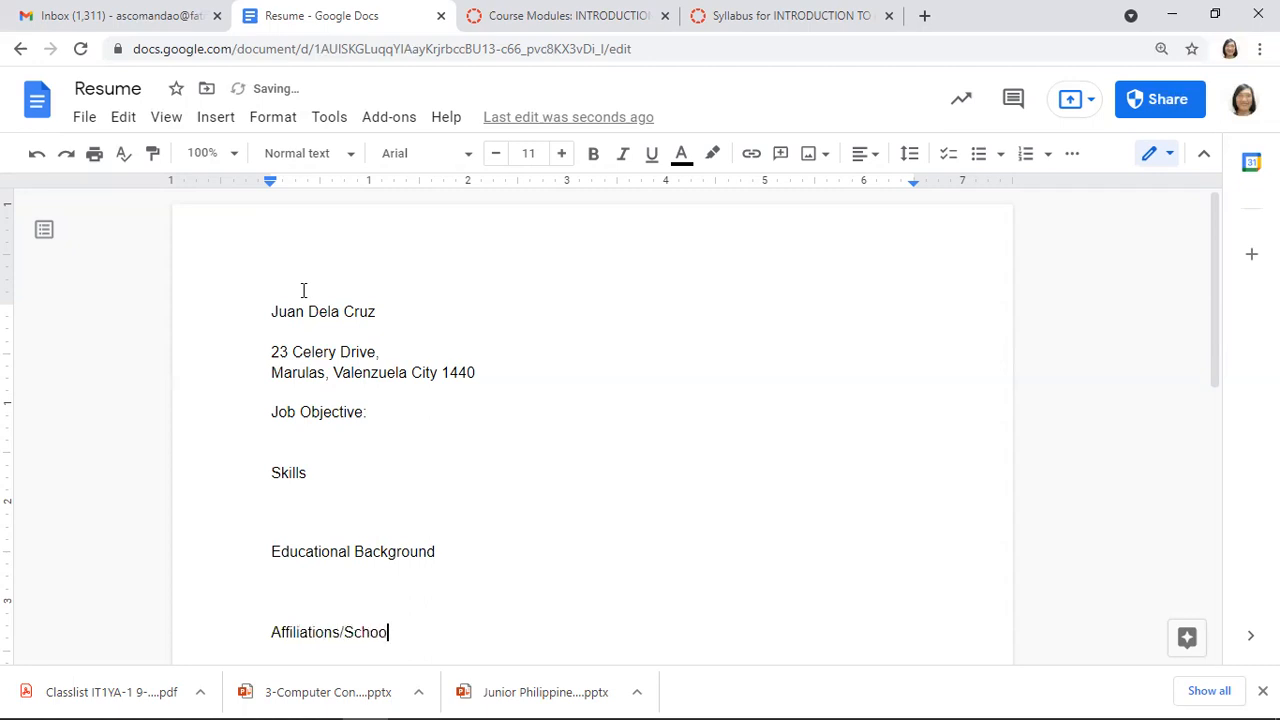
{"action": "type", "text": "Or"}
{"action": "key", "text": "Tab"}
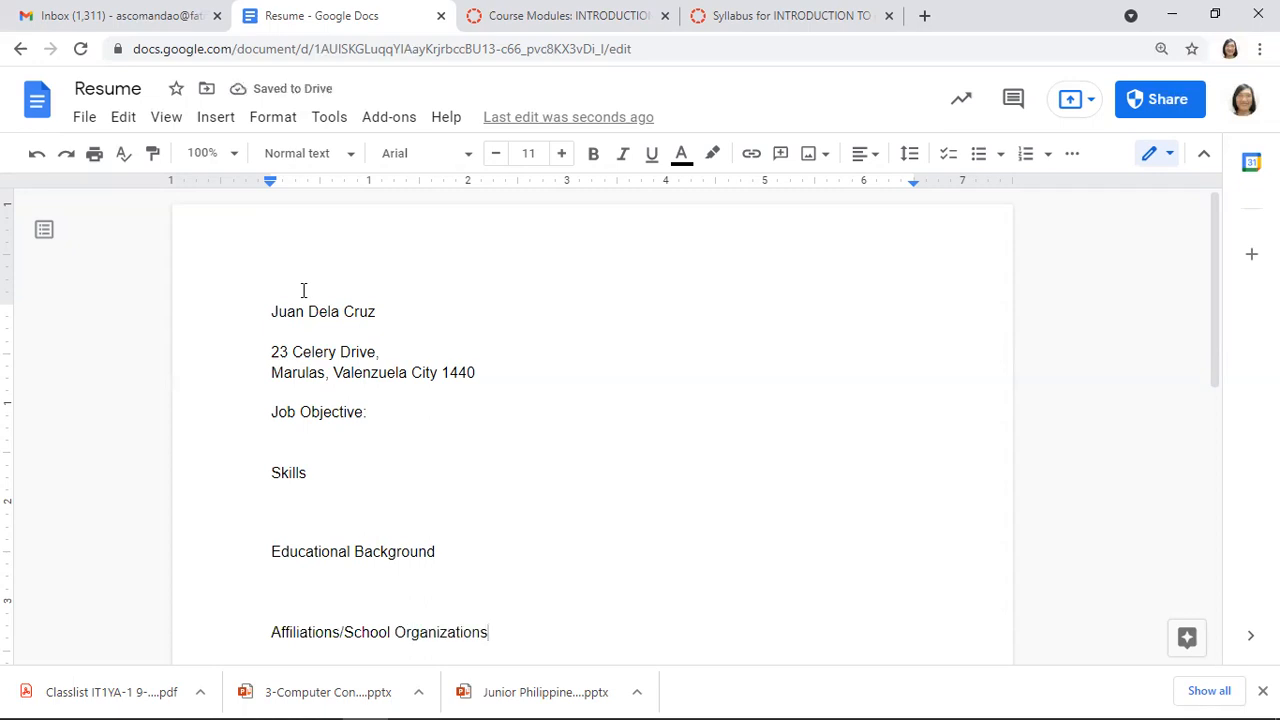
{"action": "key", "text": "Return"}
{"action": "key", "text": "Return"}
{"action": "key", "text": "Return"}
{"action": "type", "text": "Awards"}
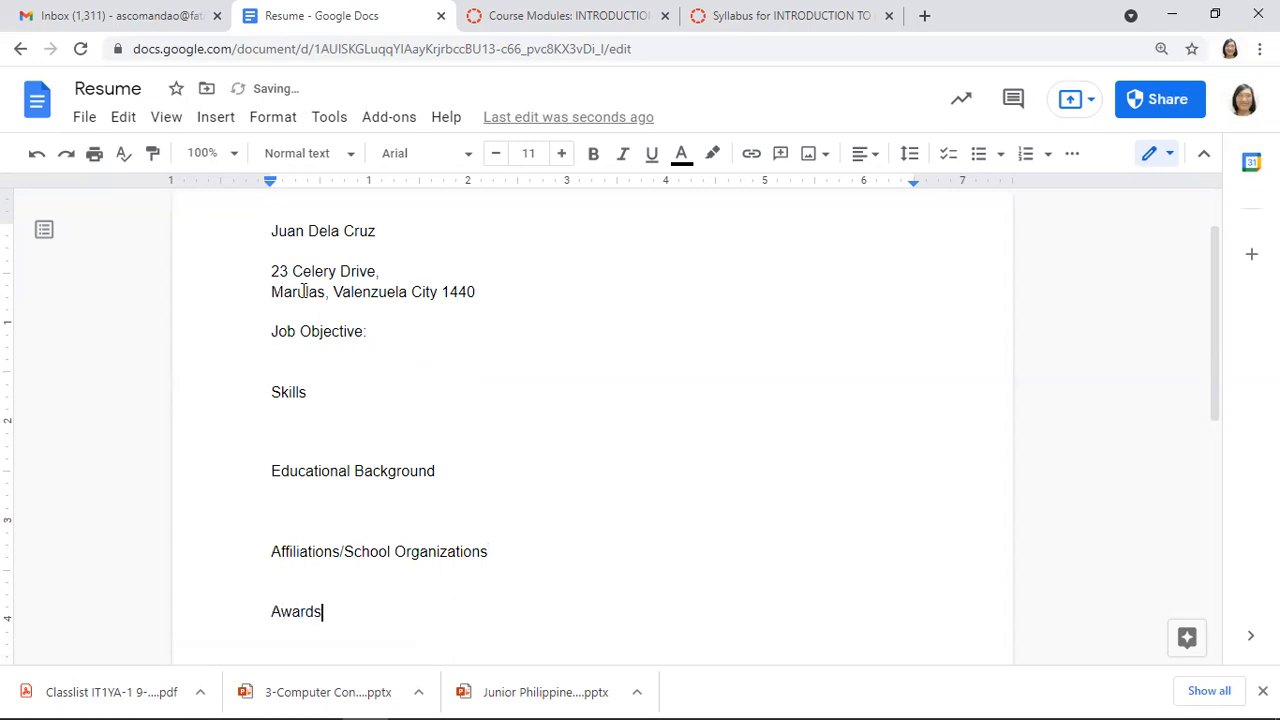
{"action": "type", "text": "/Re"}
{"action": "key", "text": "Tab"}
{"action": "type", "text": "s"}
{"action": "key", "text": "Up"}
{"action": "key", "text": "Up"}
{"action": "key", "text": "Up"}
{"action": "key", "text": "Up"}
{"action": "key", "text": "Up"}
{"action": "key", "text": "Up"}
{"action": "key", "text": "Up"}
{"action": "key", "text": "Up"}
{"action": "key", "text": "Up"}
{"action": "key", "text": "Up"}
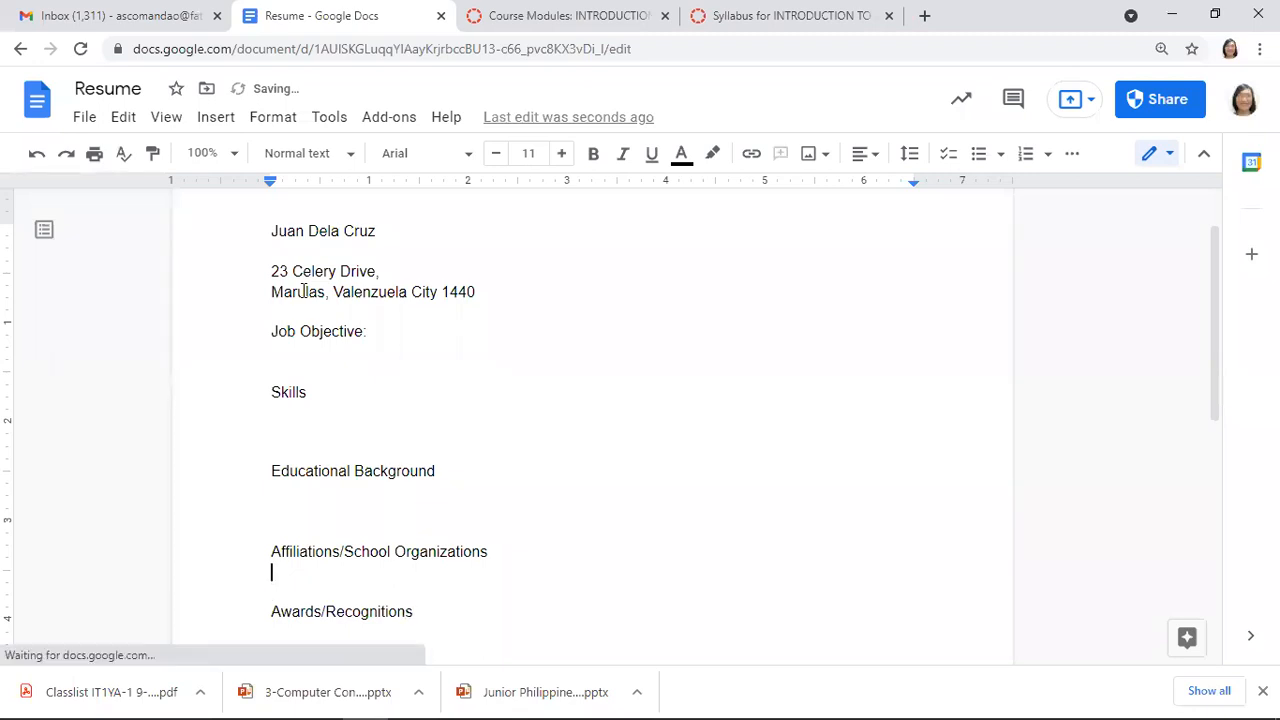
{"action": "key", "text": "Up"}
{"action": "key", "text": "Up"}
{"action": "key", "text": "Up"}
{"action": "key", "text": "Up"}
{"action": "key", "text": "Up"}
{"action": "key", "text": "Up"}
{"action": "key", "text": "Up"}
{"action": "key", "text": "Up"}
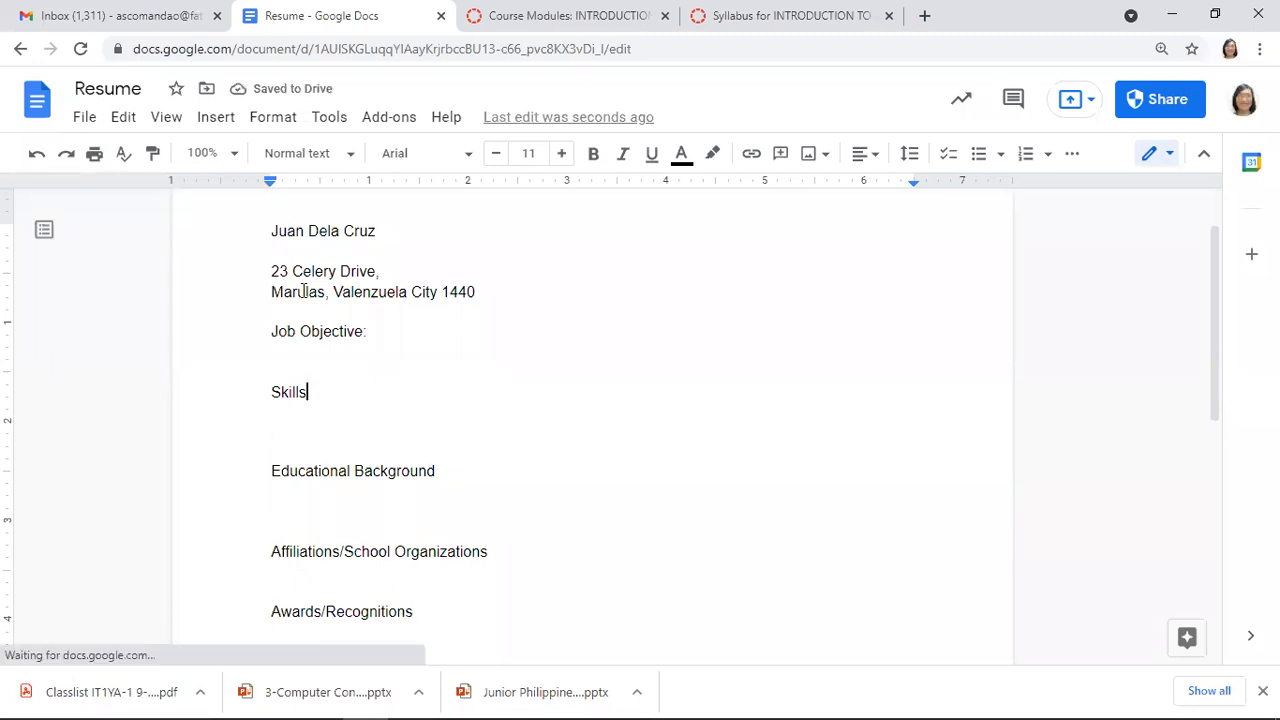
{"action": "key", "text": "Left"}
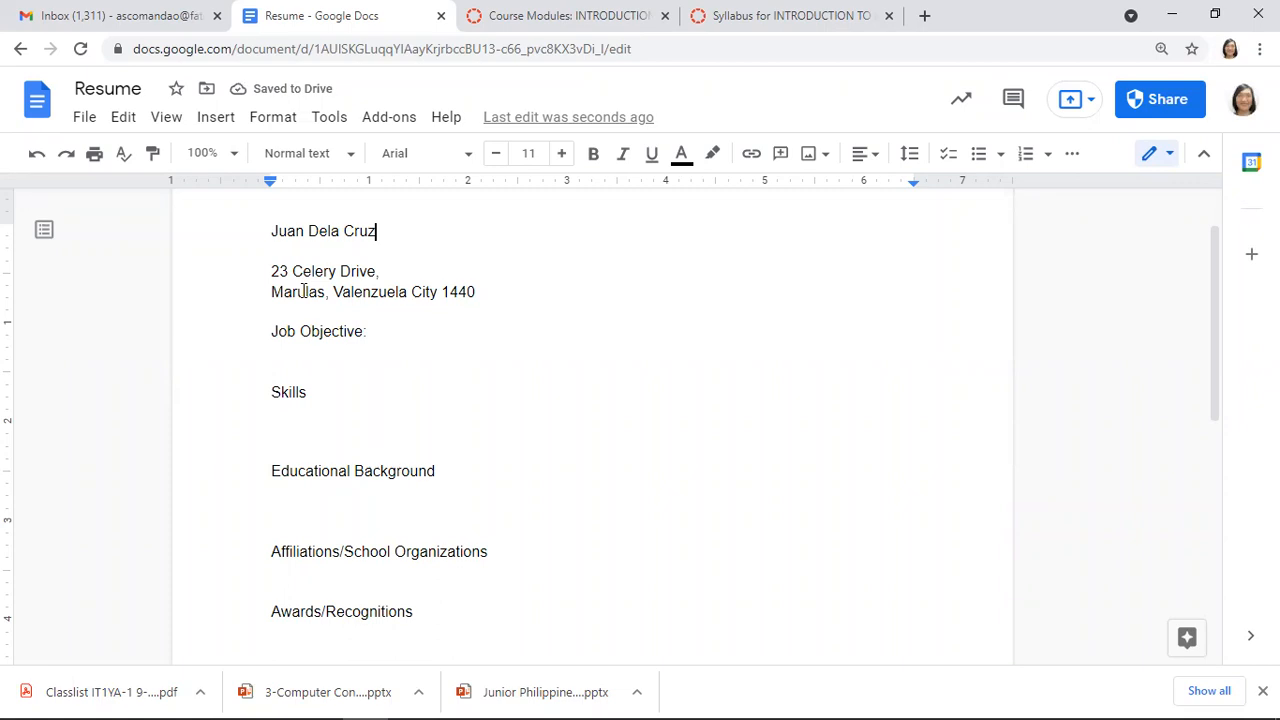
{"action": "key", "text": "shift+Home"}
{"action": "key", "text": "Down"}
{"action": "key", "text": "Down"}
{"action": "key", "text": "Down"}
{"action": "key", "text": "Down"}
{"action": "key", "text": "Down"}
{"action": "key", "text": "Down"}
{"action": "key", "text": "Up"}
{"action": "key", "text": "Return"}
Write the objective 'To work in an IT firm and practice my web development skills'
{"action": "type", "text": "To"}
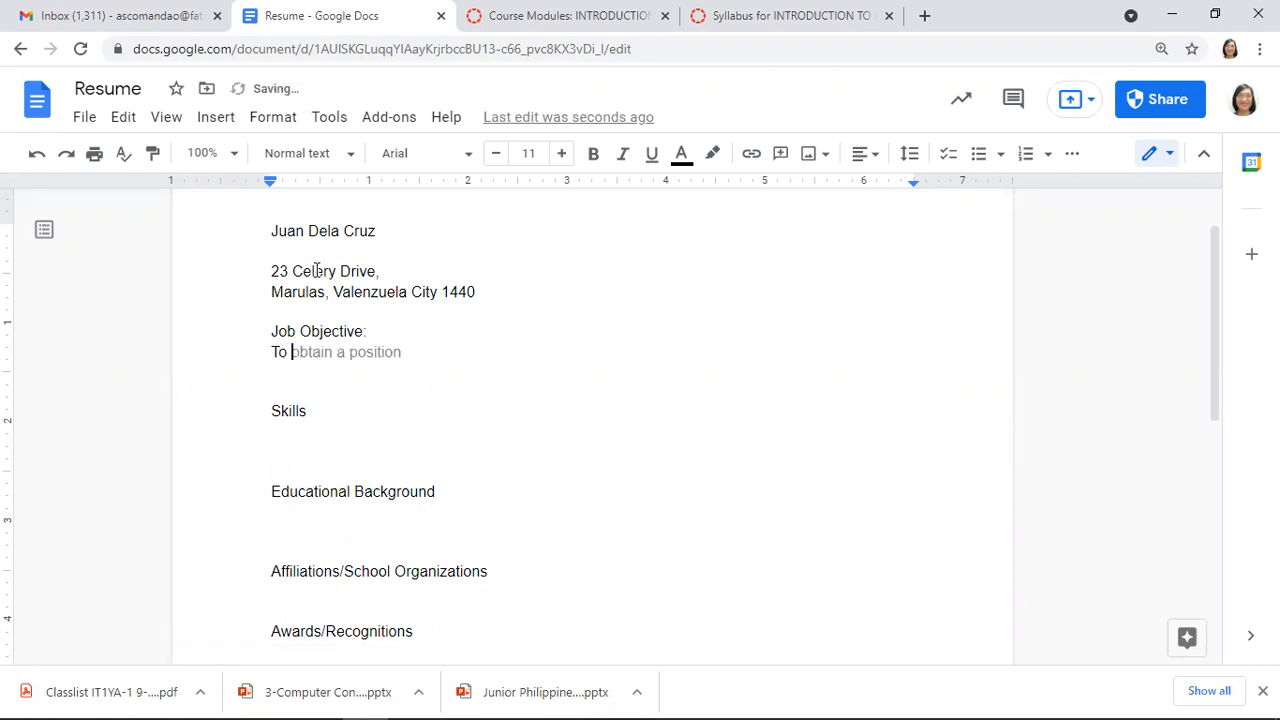
{"action": "type", "text": "work"}
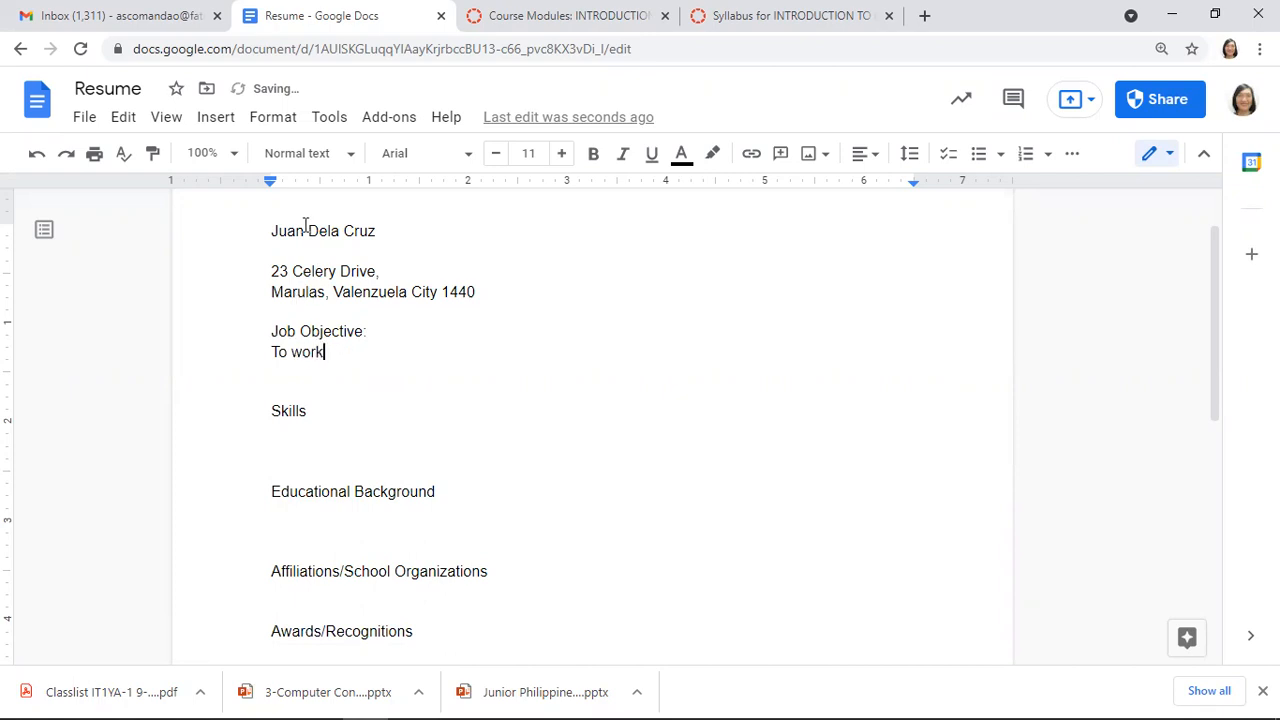
{"action": "type", "text": " in a n IT"}
{"action": "type", "text": "rm and "}
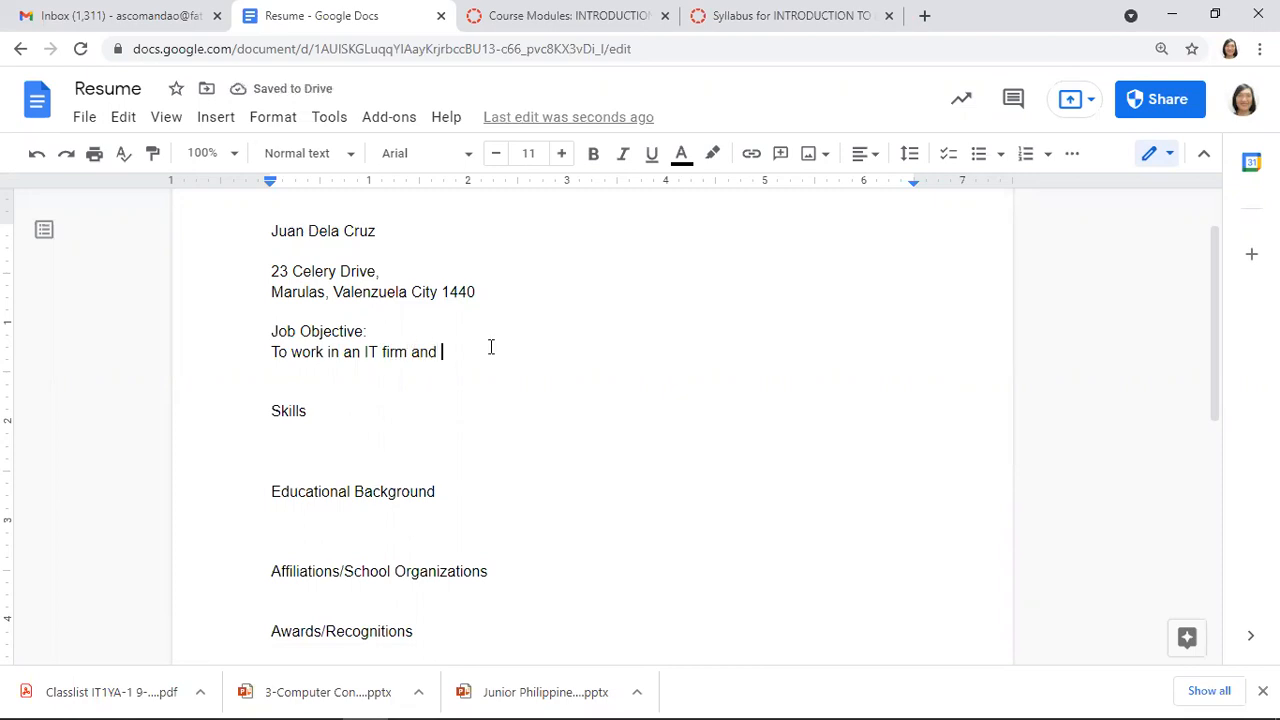
{"action": "type", "text": "pract"}
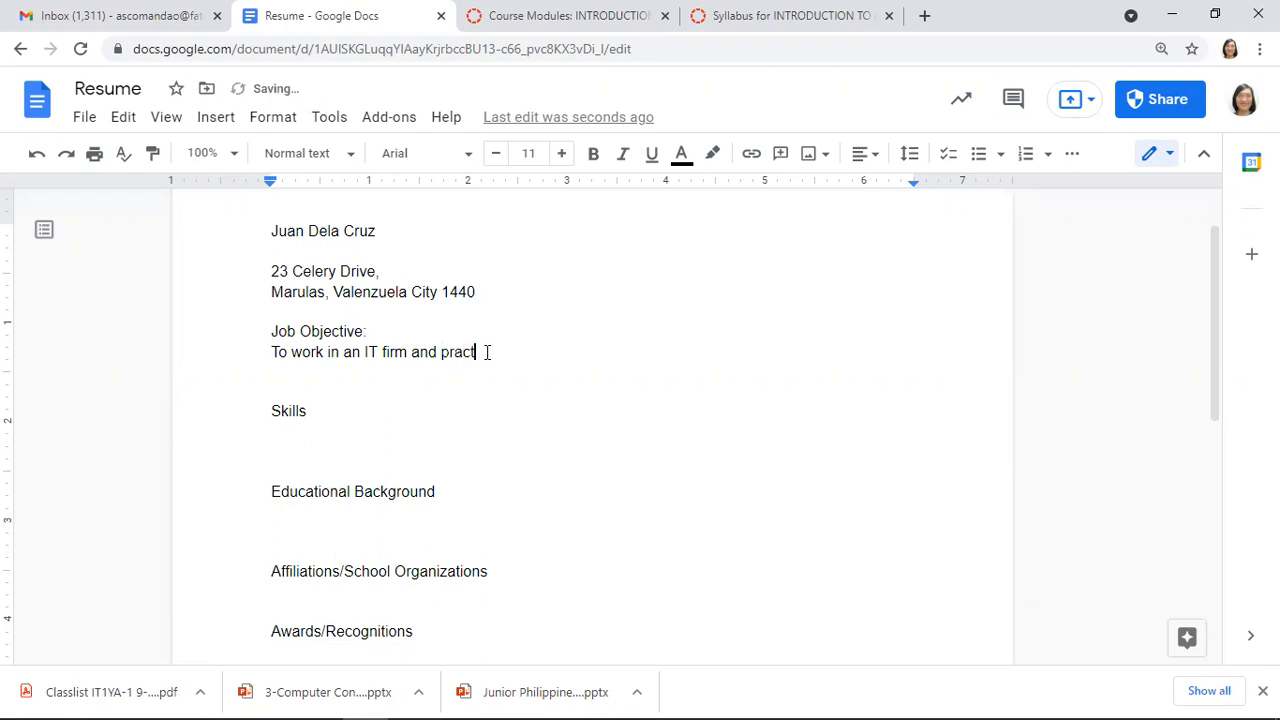
{"action": "type", "text": "ice my "}
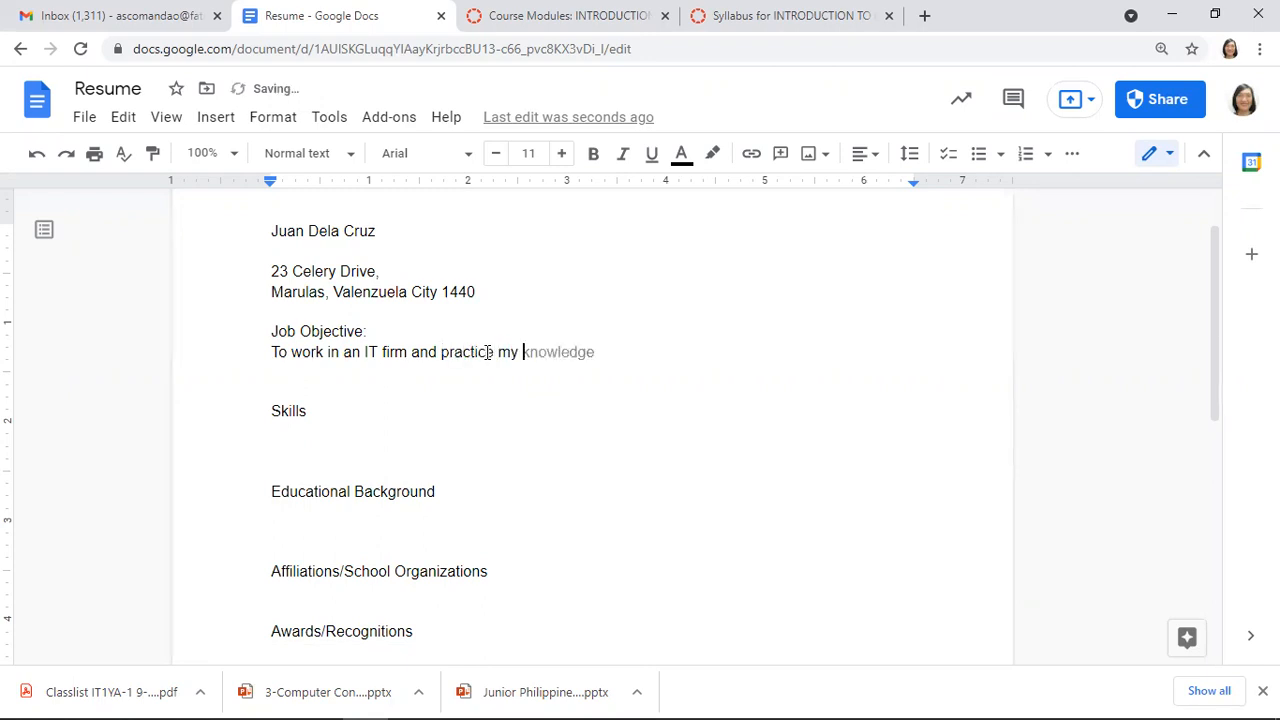
{"action": "type", "text": "web deve"}
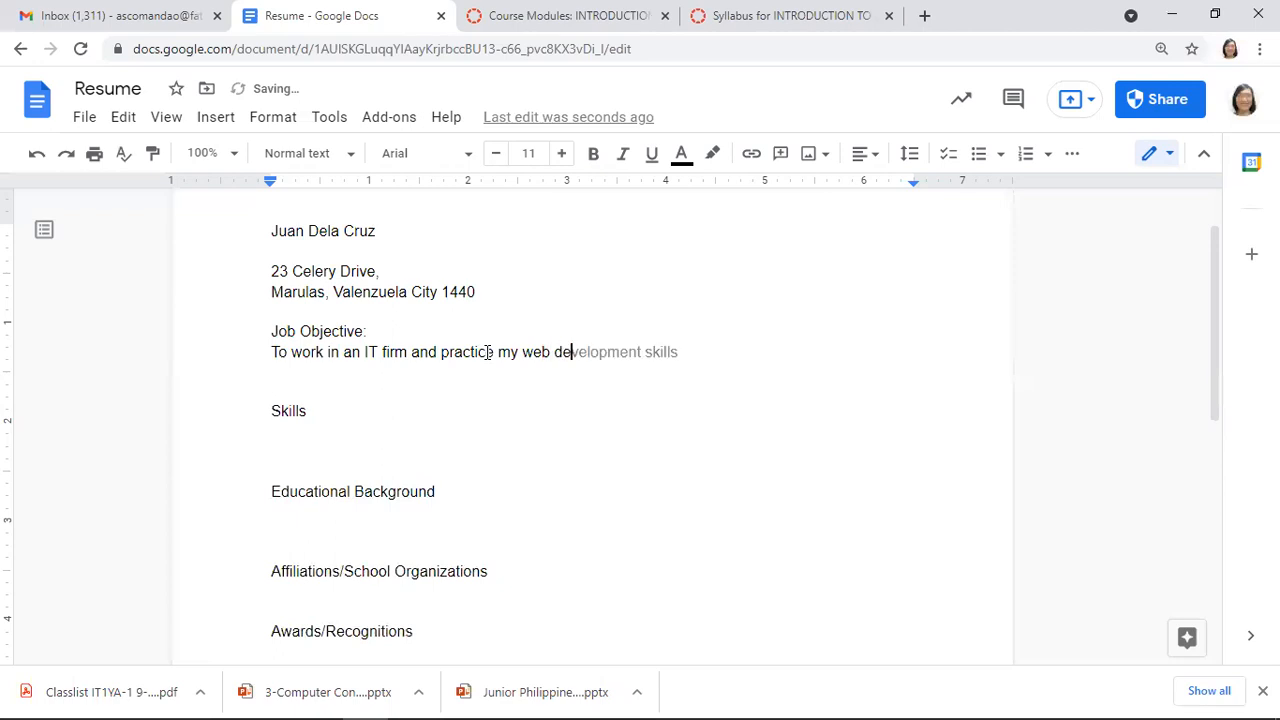
{"action": "key", "text": "Tab"}
Add a colon to Skills and list PHP, CSS, HTML and ASP.Net on separate lines
{"action": "key", "text": "Left"}
{"action": "key", "text": "Left"}
{"action": "key", "text": "Left"}
{"action": "key", "text": "Left"}
{"action": "key", "text": "Left"}
{"action": "key", "text": "Left"}
{"action": "key", "text": "Left"}
{"action": "key", "text": "Left"}
{"action": "key", "text": "Left"}
{"action": "key", "text": "Left"}
{"action": "key", "text": "Left"}
{"action": "key", "text": "Left"}
{"action": "key", "text": "Left"}
{"action": "key", "text": "Left"}
{"action": "key", "text": "Left"}
{"action": "key", "text": "Left"}
{"action": "key", "text": "Down"}
{"action": "key", "text": "Down"}
{"action": "key", "text": "Down"}
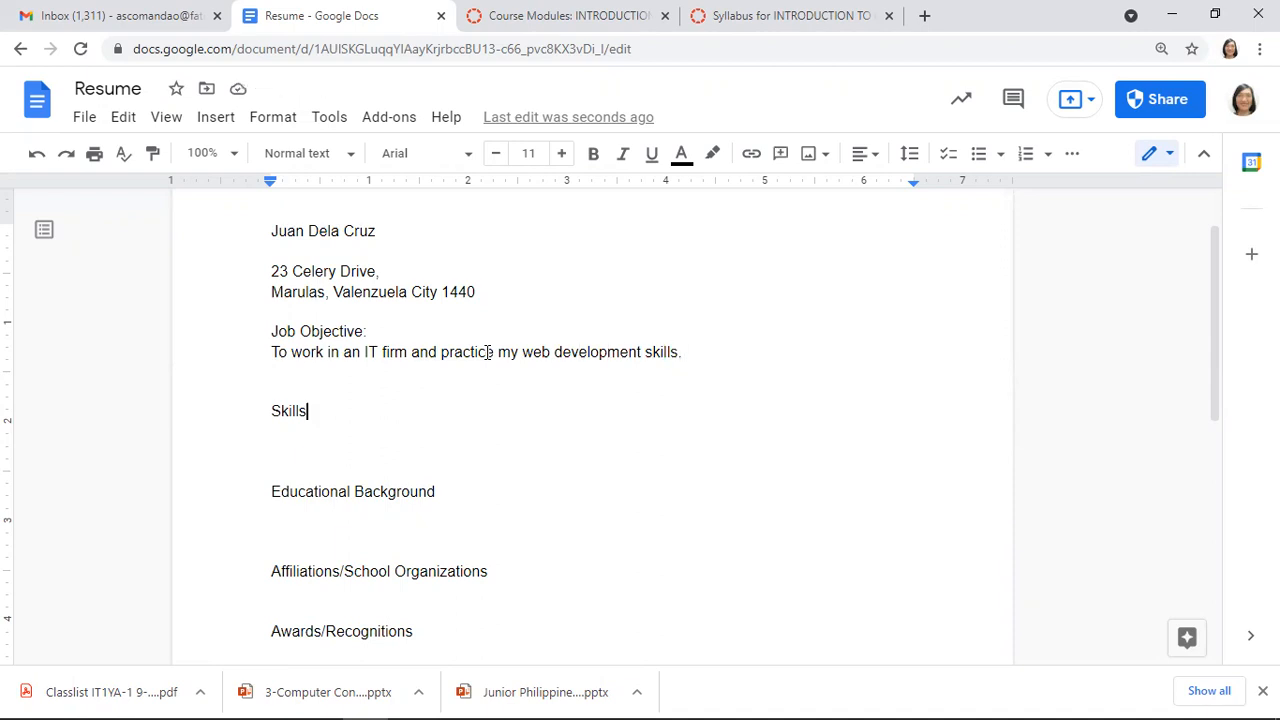
{"action": "type", "text": ":"}
{"action": "key", "text": "Return"}
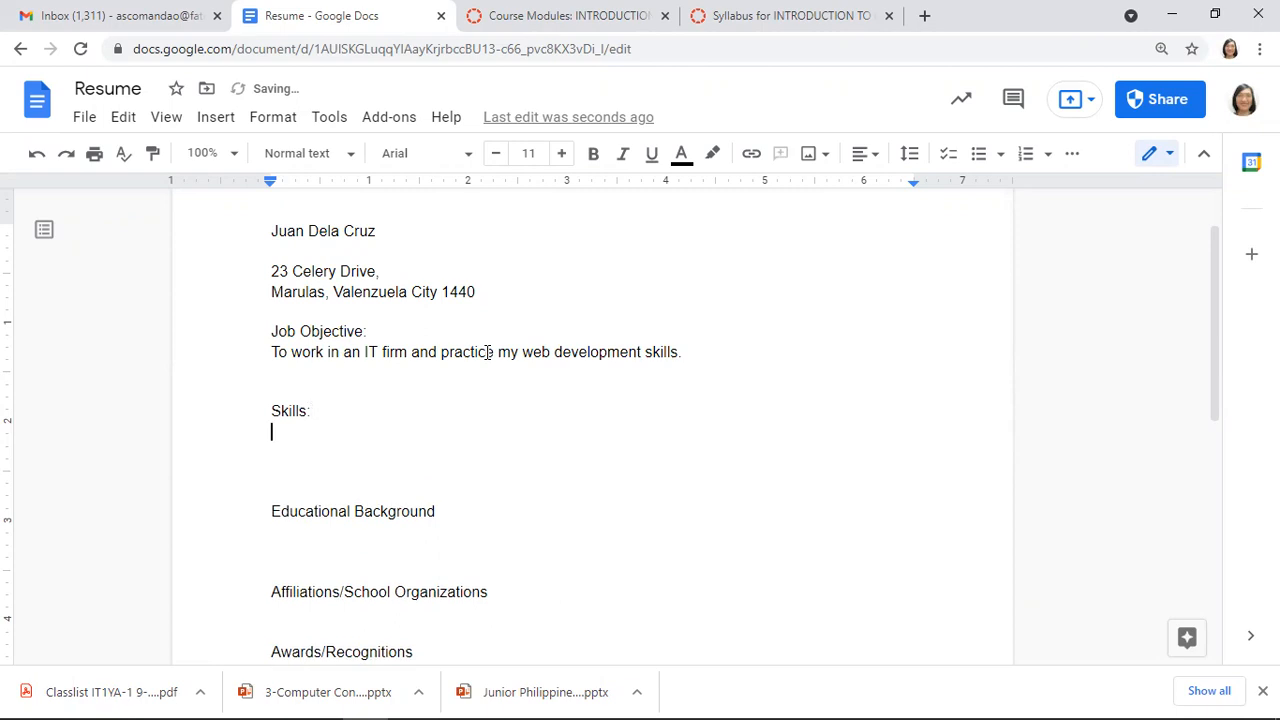
{"action": "type", "text": "PHP"}
{"action": "key", "text": "Return"}
{"action": "type", "text": "CSS"}
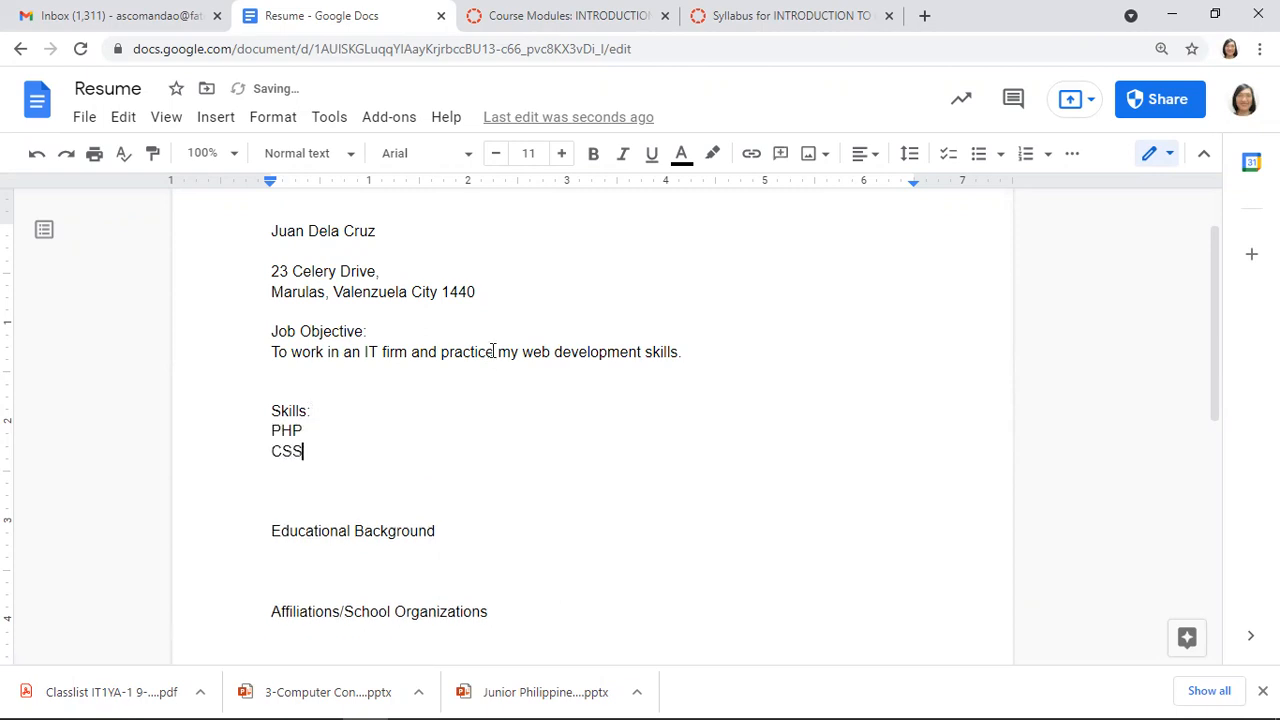
{"action": "key", "text": "Return"}
{"action": "type", "text": "HTML"}
{"action": "key", "text": "Return"}
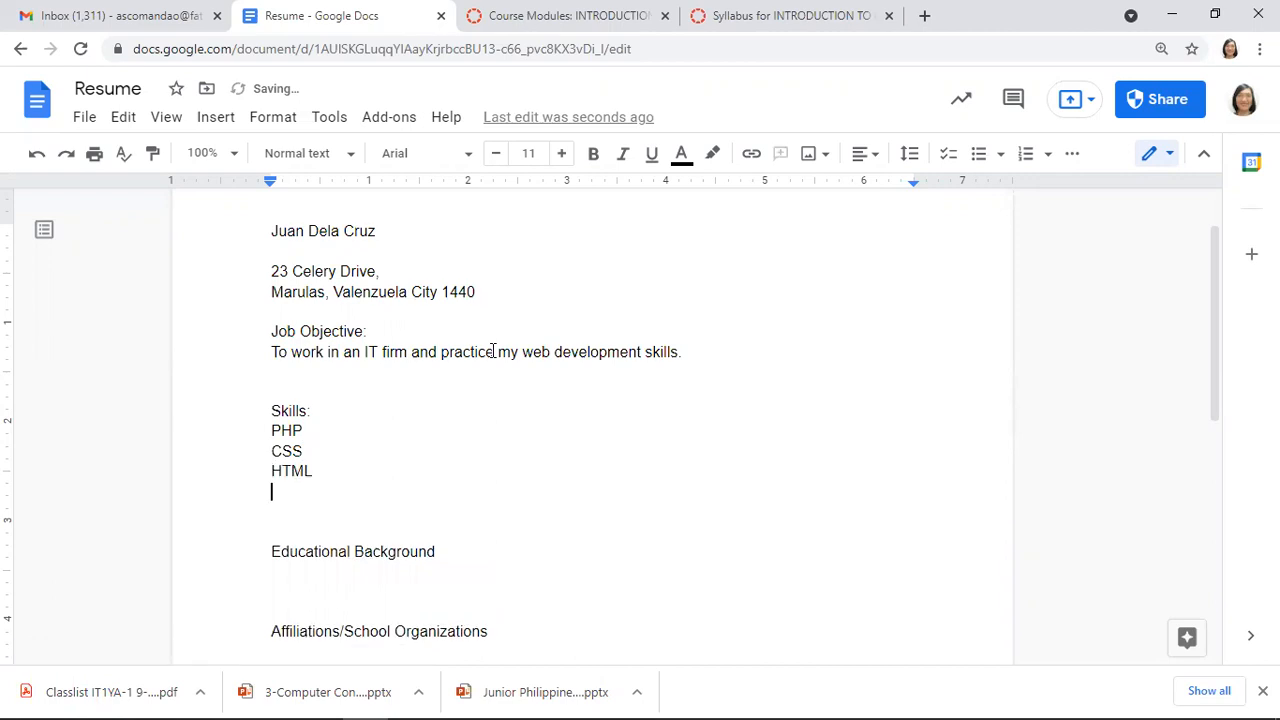
{"action": "type", "text": "ASP.Net"}
Break the objective sentence onto a second line before 'my'
{"action": "key", "text": "Down"}
{"action": "key", "text": "Down"}
{"action": "left_click", "coordinate": [496, 351]}
{"action": "key", "text": "Return"}
{"action": "key", "text": "Up"}
{"action": "key", "text": "Down"}
{"action": "key", "text": "Down"}
{"action": "key", "text": "Down"}
{"action": "key", "text": "Down"}
{"action": "key", "text": "Down"}
{"action": "key", "text": "Down"}
{"action": "key", "text": "Down"}
{"action": "key", "text": "Down"}
{"action": "key", "text": "Down"}
{"action": "key", "text": "Down"}
{"action": "key", "text": "Down"}
{"action": "key", "text": "Down"}
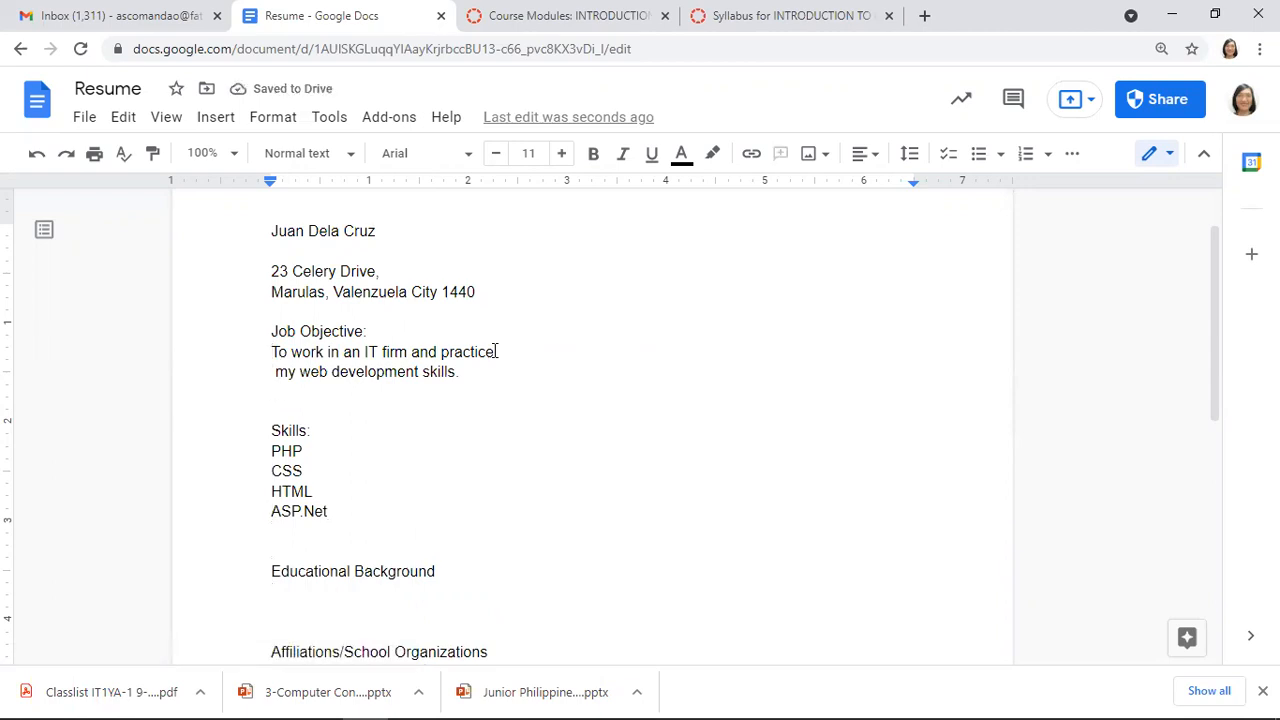
{"action": "key", "text": "Up"}
{"action": "key", "text": "Up"}
{"action": "key", "text": "Up"}
{"action": "key", "text": "Up"}
{"action": "key", "text": "Up"}
{"action": "key", "text": "Up"}
{"action": "key", "text": "Down"}
{"action": "key", "text": "Down"}
{"action": "key", "text": "Down"}
{"action": "key", "text": "Down"}
{"action": "key", "text": "Down"}
{"action": "key", "text": "Down"}
{"action": "key", "text": "Down"}
{"action": "key", "text": "Up"}
{"action": "key", "text": "Up"}
{"action": "key", "text": "Down"}
{"action": "key", "text": "Down"}
Insert a 3 x 3 table from the Insert menu under Educational Background
{"action": "left_click", "coordinate": [213, 120]}
{"action": "mouse_move", "coordinate": [283, 191]}
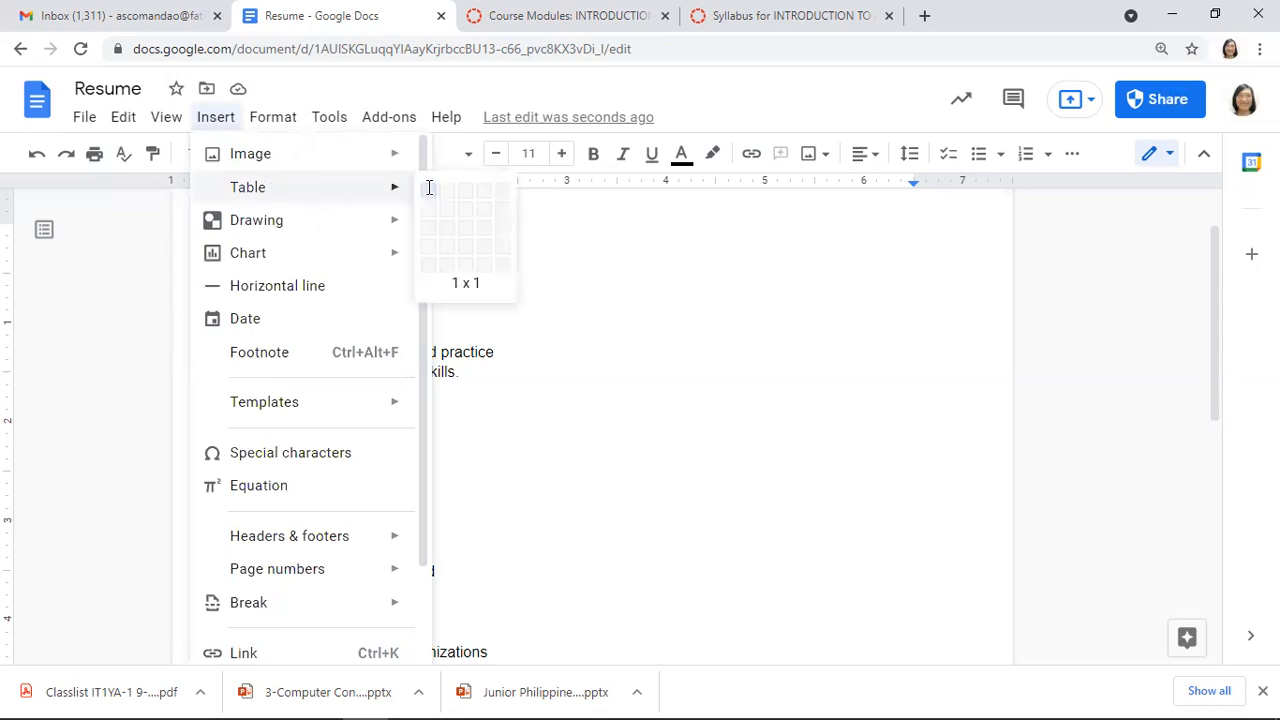
{"action": "mouse_move", "coordinate": [390, 220]}
{"action": "mouse_move", "coordinate": [429, 194]}
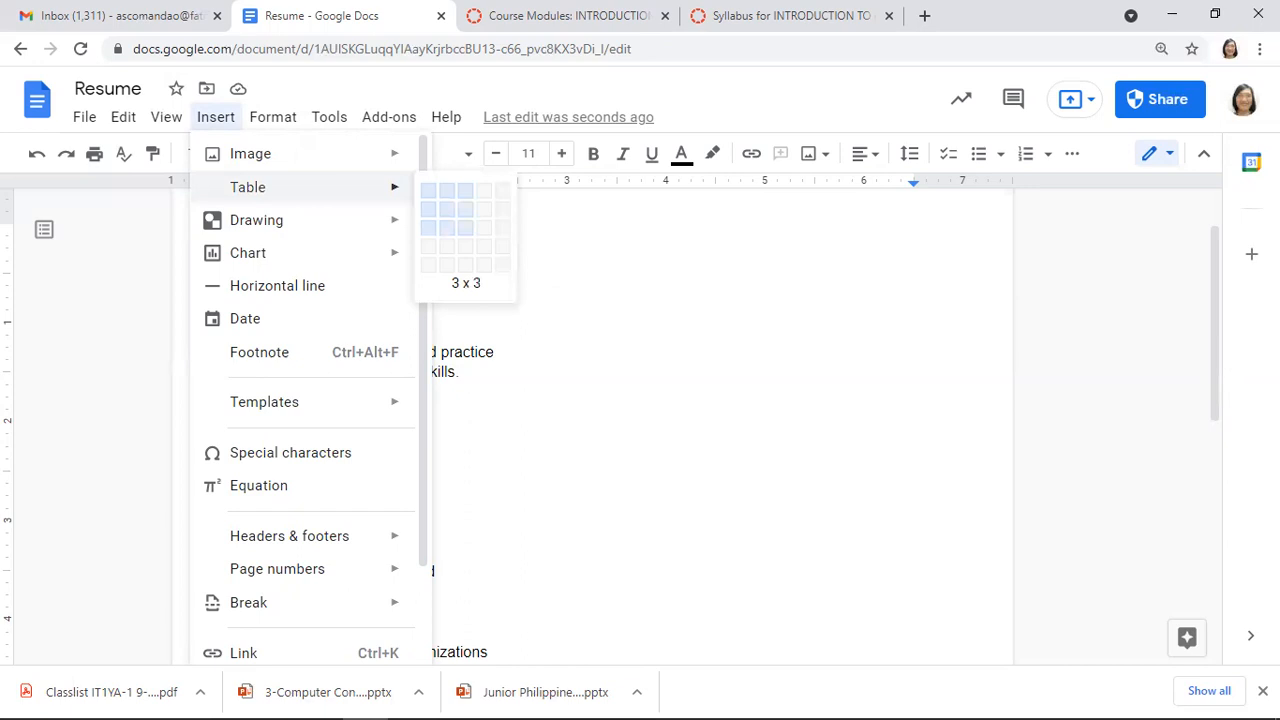
{"action": "left_click", "coordinate": [429, 194]}
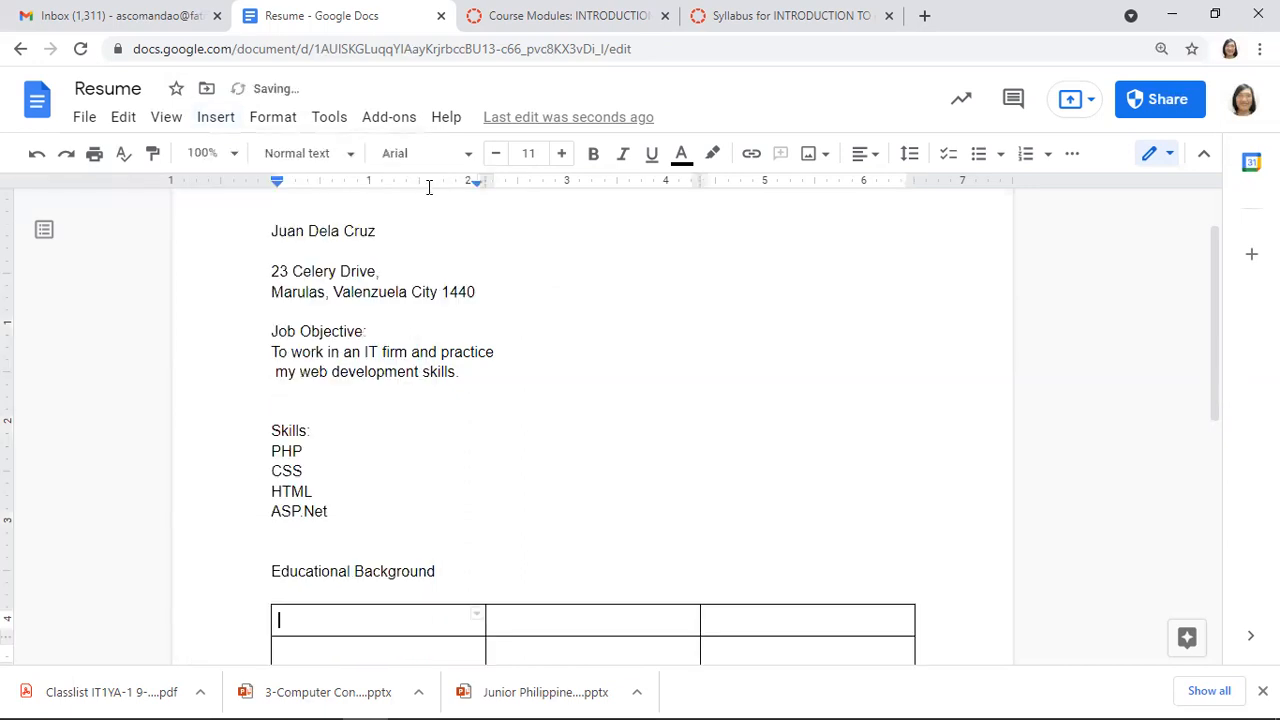
Enter 'School' in the first header cell, replacing the trial text College
{"action": "scroll", "coordinate": [592, 420], "scroll_direction": "up", "scroll_amount": 1}
{"action": "scroll", "coordinate": [592, 420], "scroll_direction": "down", "scroll_amount": 1}
{"action": "scroll", "coordinate": [429, 196], "scroll_direction": "down", "scroll_amount": 2}
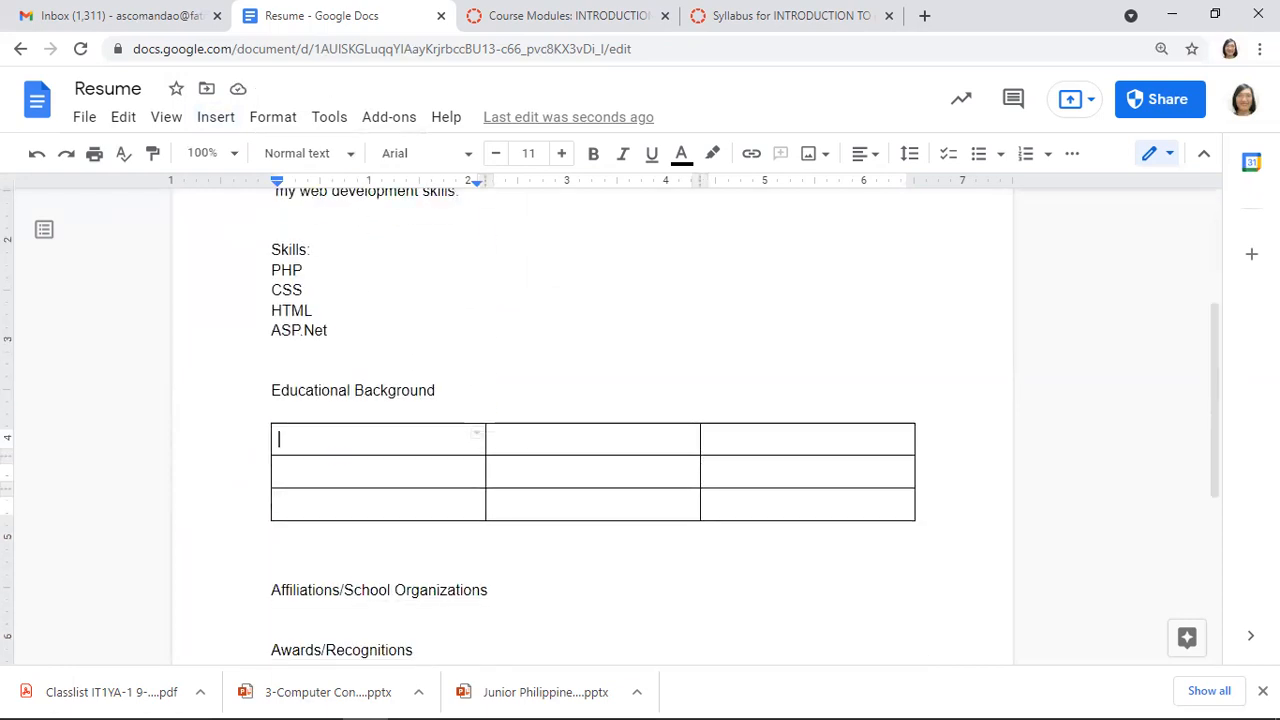
{"action": "scroll", "coordinate": [429, 196], "scroll_direction": "down", "scroll_amount": 1}
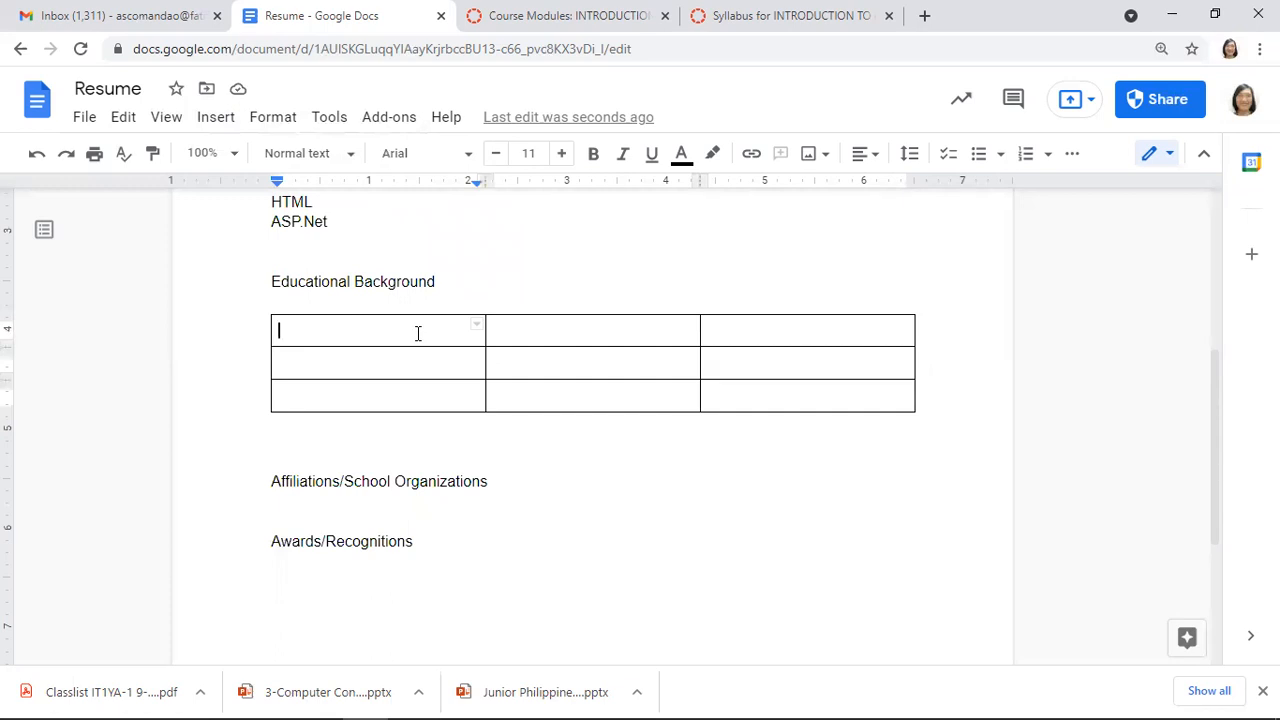
{"action": "type", "text": "Y"}
{"action": "key", "text": "BackSpace"}
{"action": "type", "text": "College"}
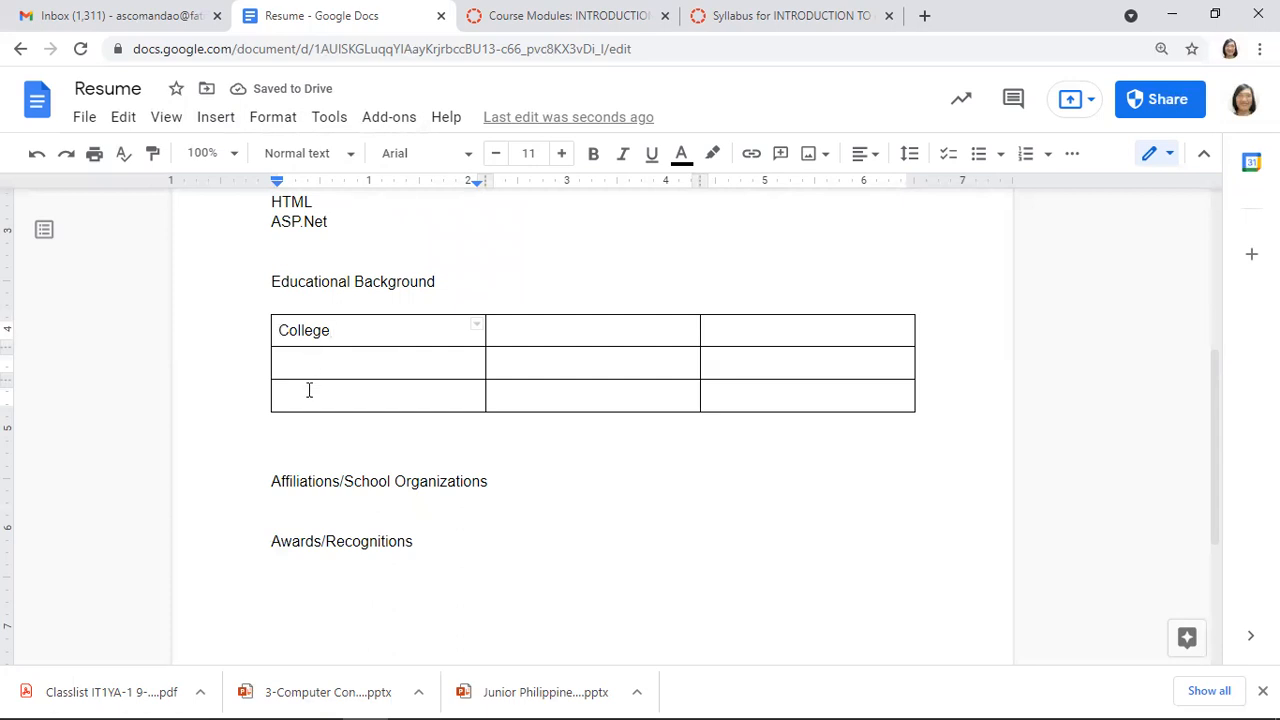
{"action": "triple_click", "coordinate": [376, 330]}
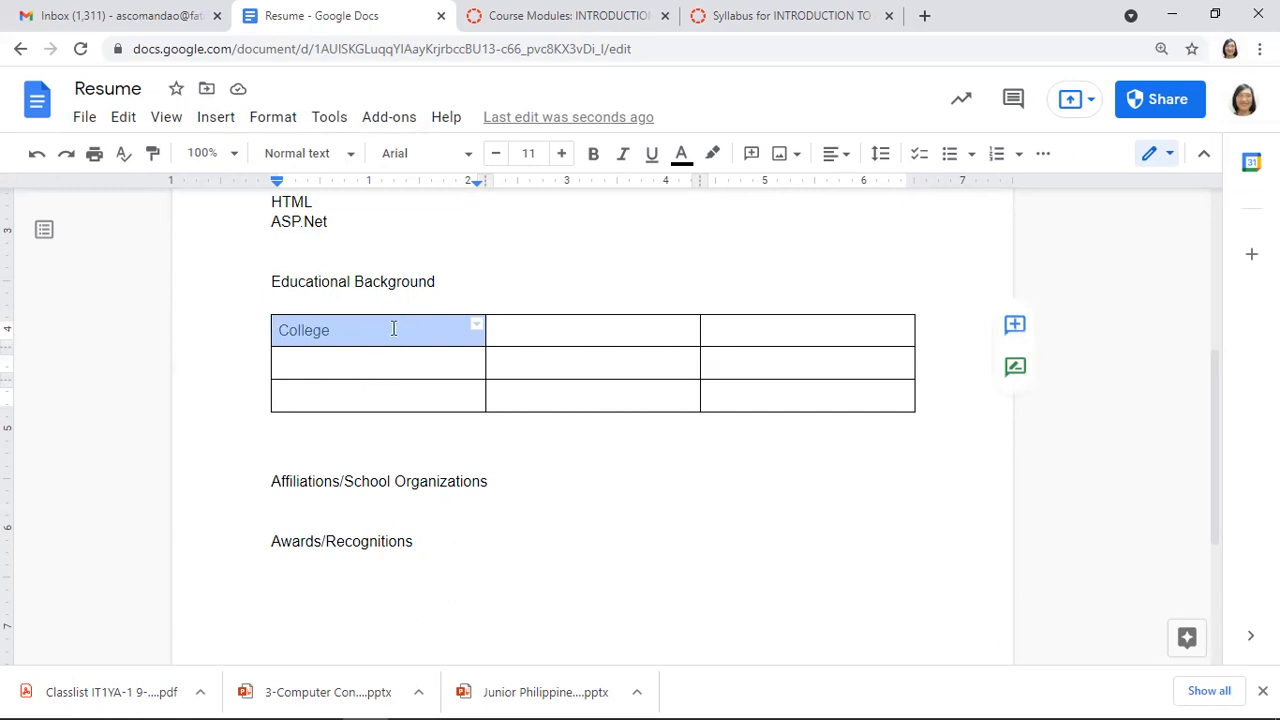
{"action": "left_click", "coordinate": [393, 329]}
{"action": "triple_click", "coordinate": [405, 317]}
{"action": "type", "text": "School A"}
{"action": "key", "text": "BackSpace"}
Enter 'Years Attended' in the second header cell, fixing the capitalisation typo
{"action": "key", "text": "Tab"}
{"action": "type", "text": "YEars A"}
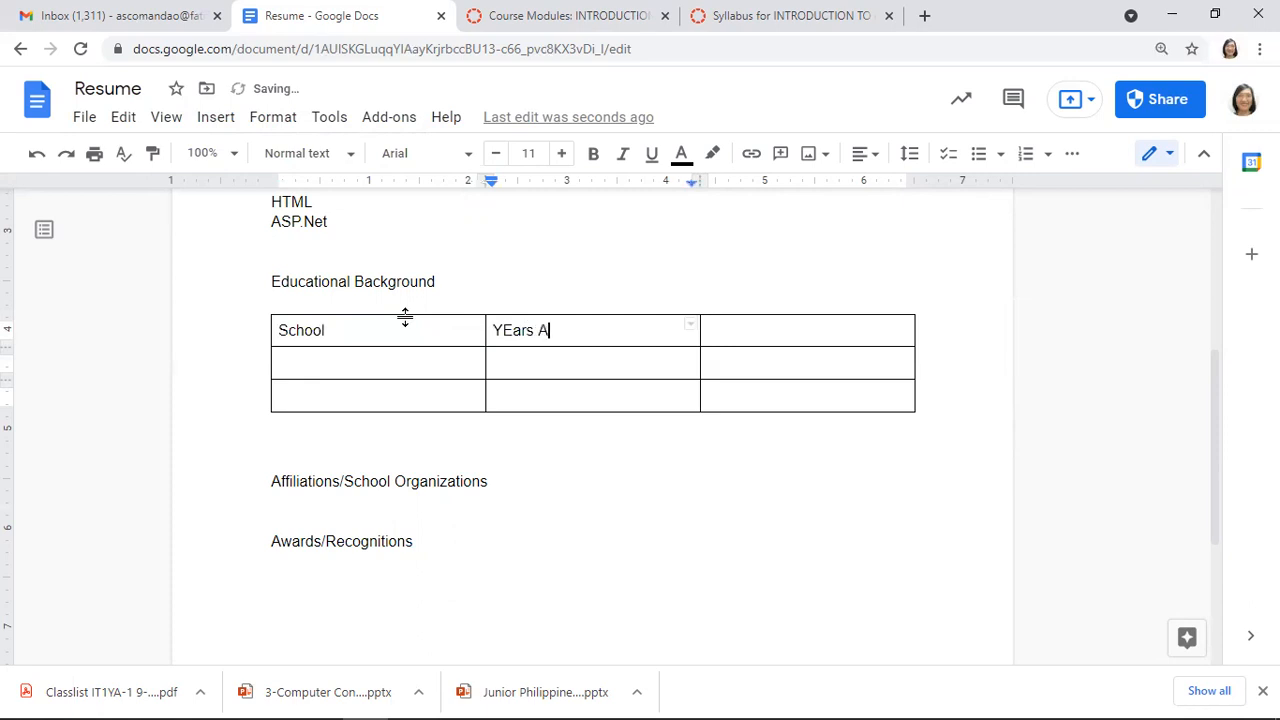
{"action": "type", "text": "ttended"}
{"action": "key", "text": "BackSpace"}
{"action": "key", "text": "Left"}
{"action": "key", "text": "Left"}
{"action": "key", "text": "Left"}
{"action": "key", "text": "Left"}
{"action": "key", "text": "Left"}
{"action": "key", "text": "Left"}
{"action": "key", "text": "Left"}
{"action": "key", "text": "Left"}
{"action": "key", "text": "Left"}
{"action": "key", "text": "Left"}
{"action": "key", "text": "Left"}
{"action": "key", "text": "Left"}
{"action": "key", "text": "BackSpace"}
{"action": "type", "text": "d"}
{"action": "key", "text": "BackSpace"}
{"action": "type", "text": "e"}
Enter 'Degree/Level Obtained' in the third header cell
{"action": "left_click", "coordinate": [755, 337]}
{"action": "type", "text": "Dgree"}
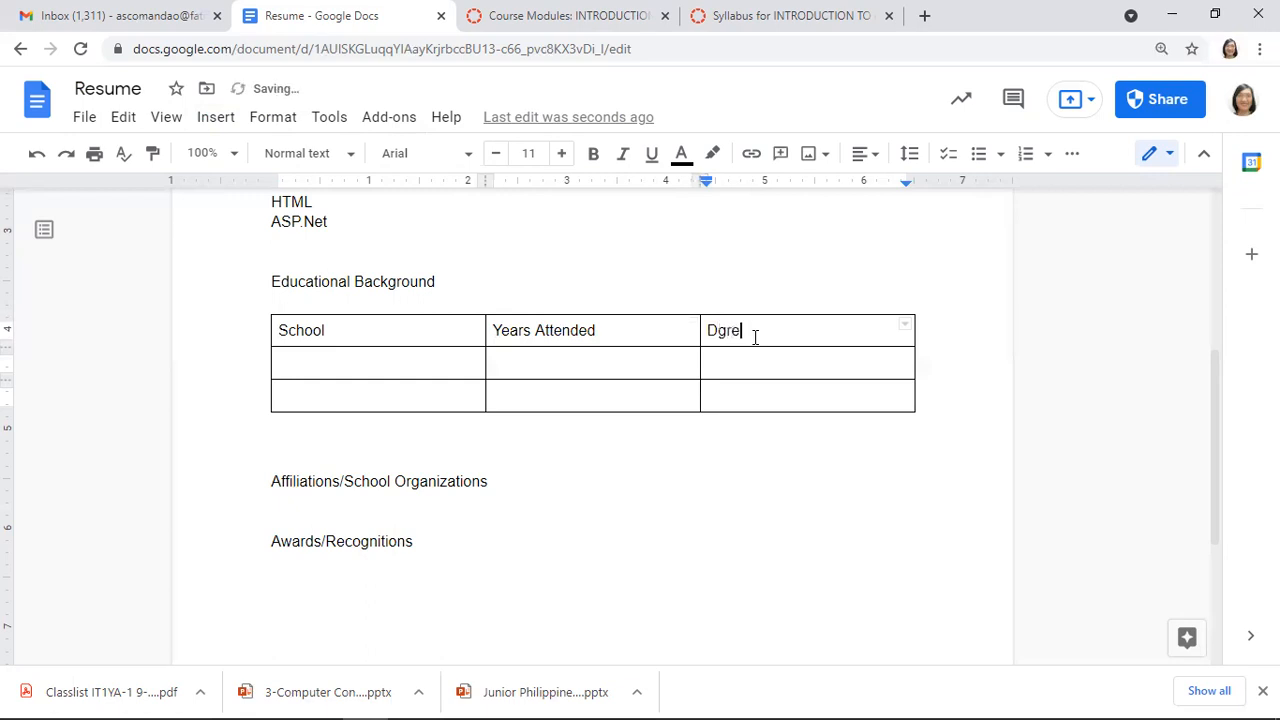
{"action": "key", "text": "Left"}
{"action": "key", "text": "Left"}
{"action": "key", "text": "Left"}
{"action": "key", "text": "Left"}
{"action": "type", "text": "e"}
{"action": "left_click", "coordinate": [755, 337]}
{"action": "type", "text": "/Eleva"}
{"action": "key", "text": "BackSpace"}
{"action": "key", "text": "BackSpace"}
{"action": "key", "text": "BackSpace"}
{"action": "key", "text": "BackSpace"}
{"action": "key", "text": "BackSpace"}
{"action": "type", "text": "Level Obtained"}
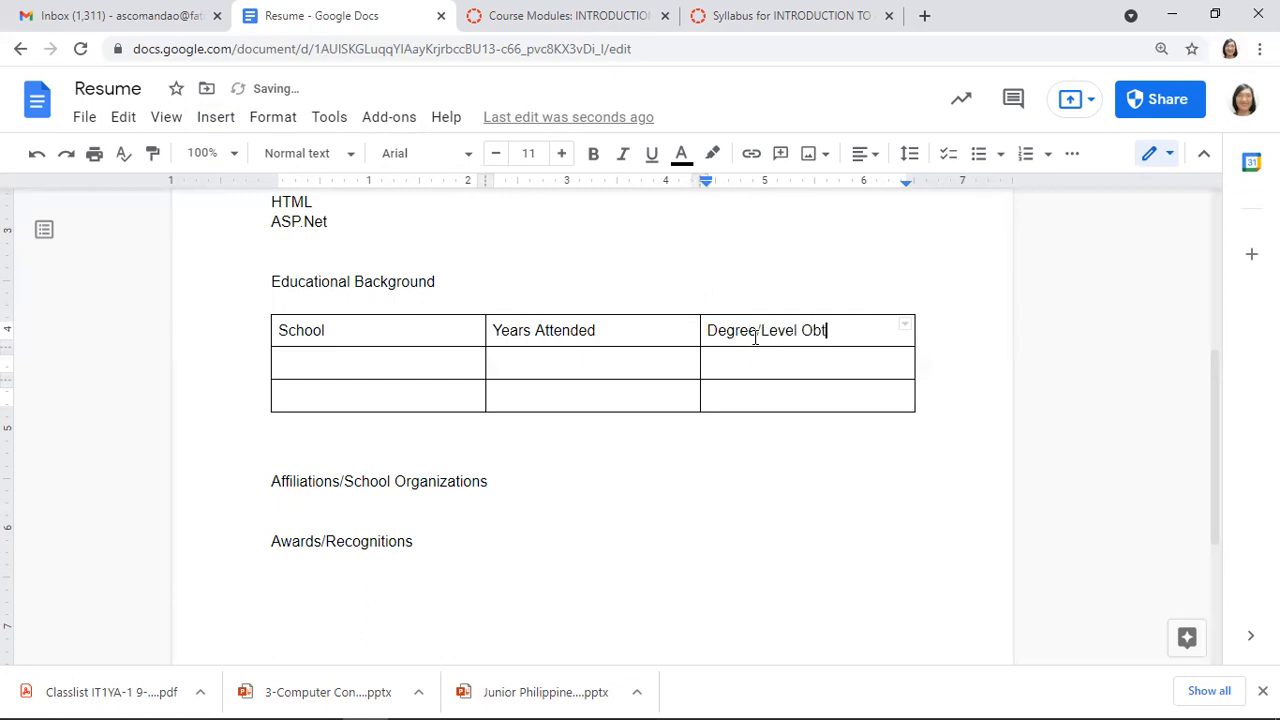
Type the university name into row two's School cell, correcting its typos
{"action": "left_click", "coordinate": [410, 365]}
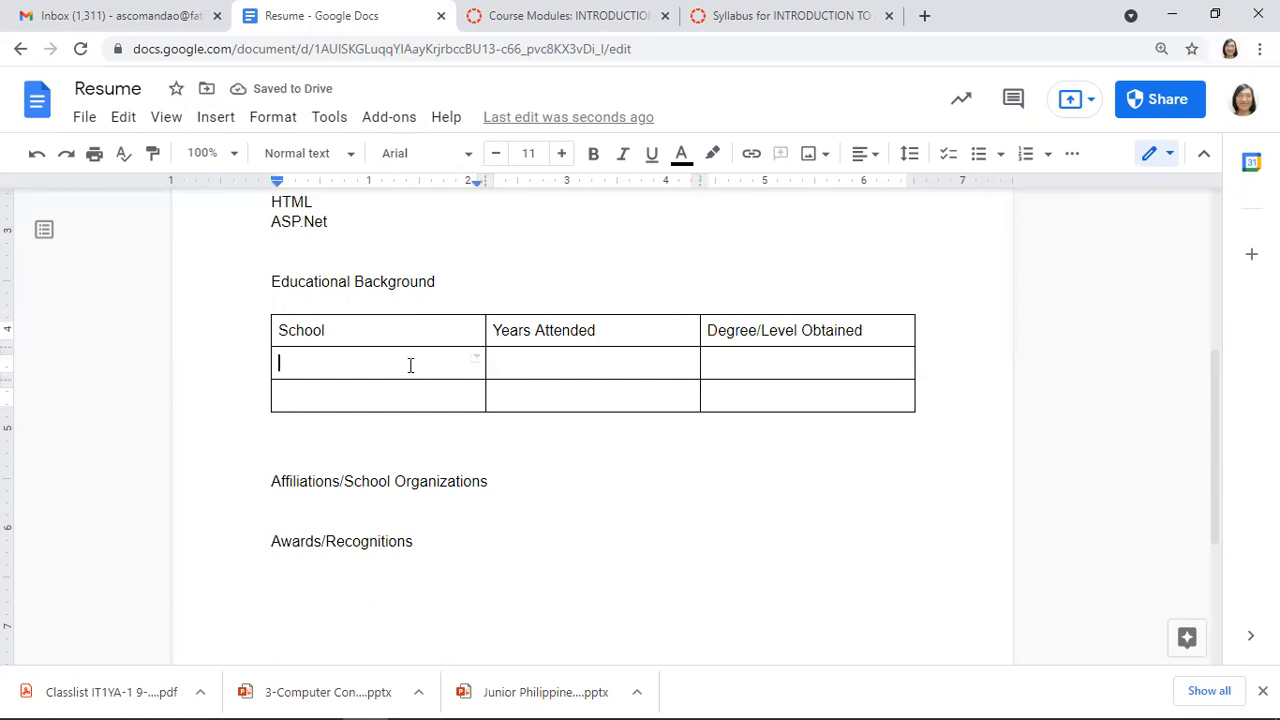
{"action": "type", "text": "Our Ldady"}
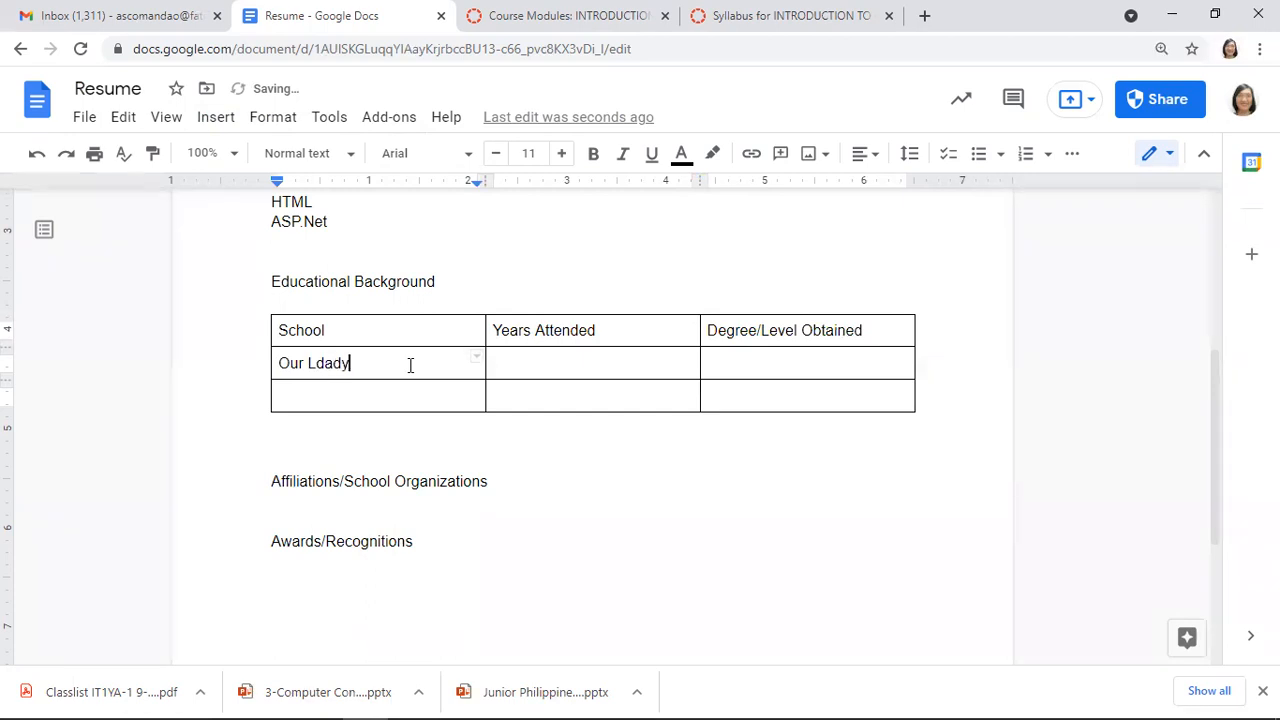
{"action": "key", "text": "BackSpace"}
{"action": "key", "text": "BackSpace"}
{"action": "key", "text": "BackSpace"}
{"action": "key", "text": "BackSpace"}
{"action": "type", "text": "ady of FAtma "}
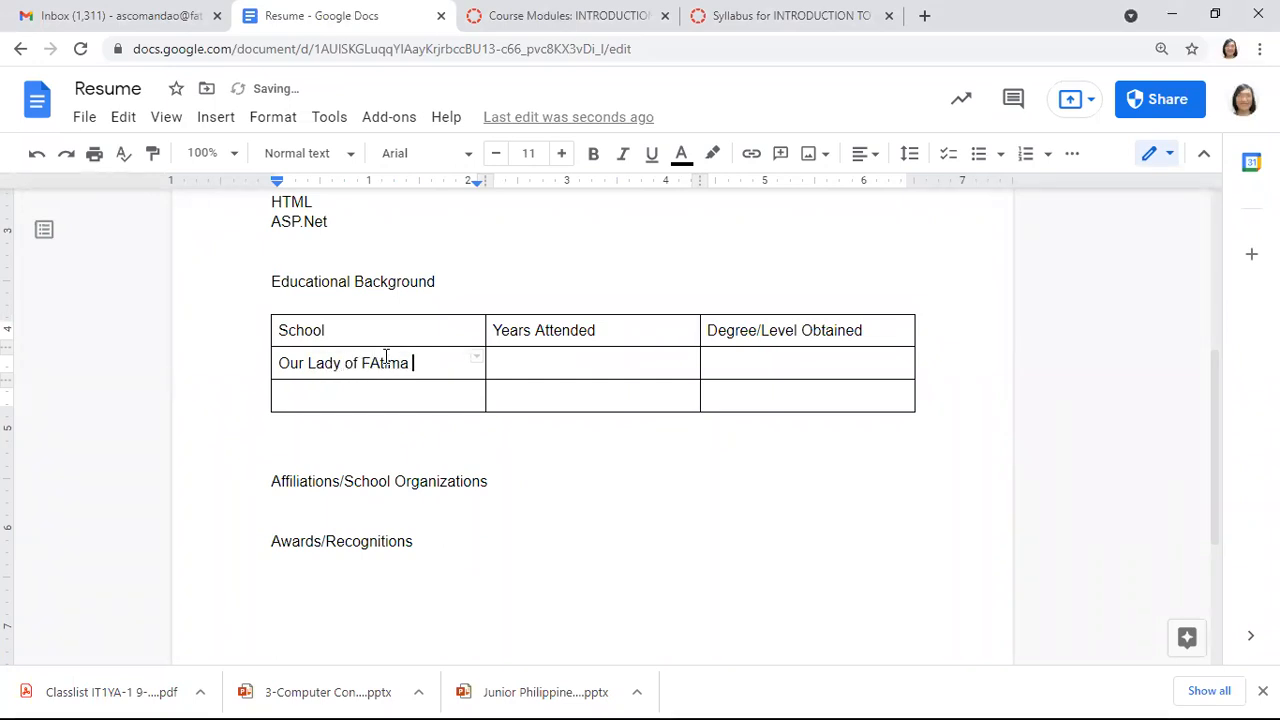
{"action": "type", "text": "University"}
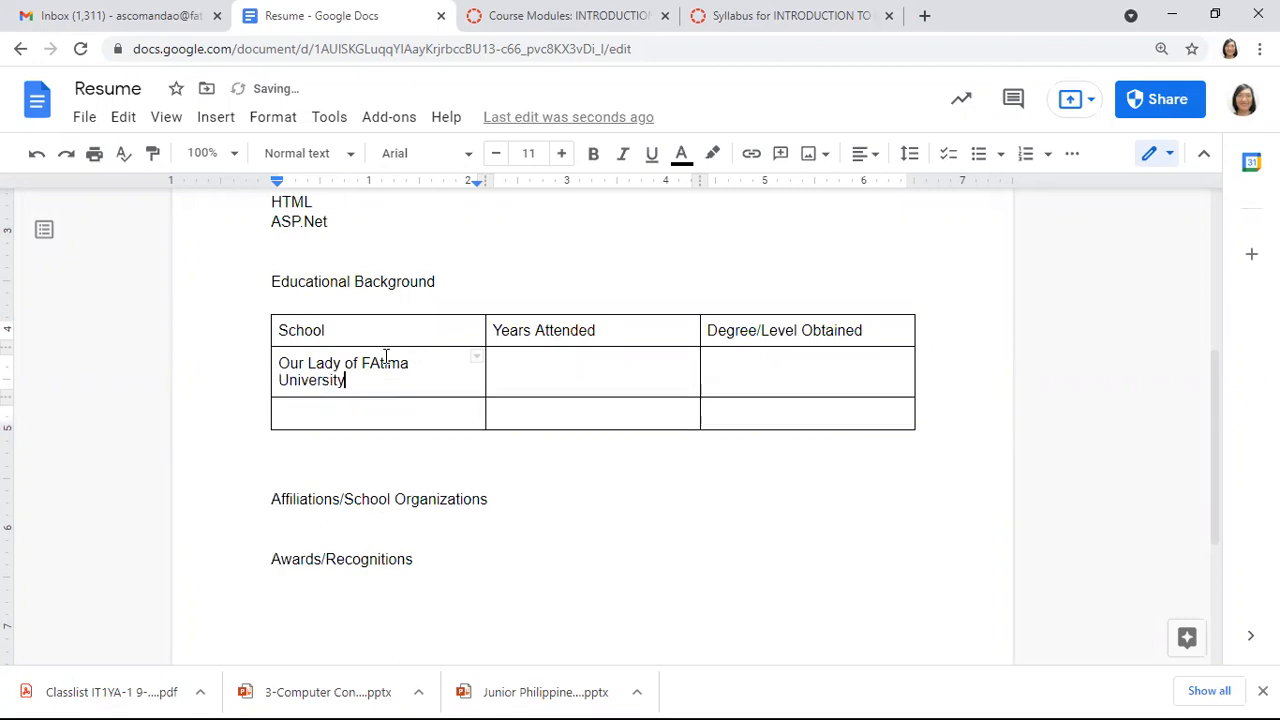
{"action": "key", "text": "Left"}
{"action": "key", "text": "Up"}
{"action": "key", "text": "Right"}
{"action": "key", "text": "Right"}
{"action": "key", "text": "Right"}
{"action": "key", "text": "Right"}
{"action": "key", "text": "Delete"}
{"action": "type", "text": "a"}
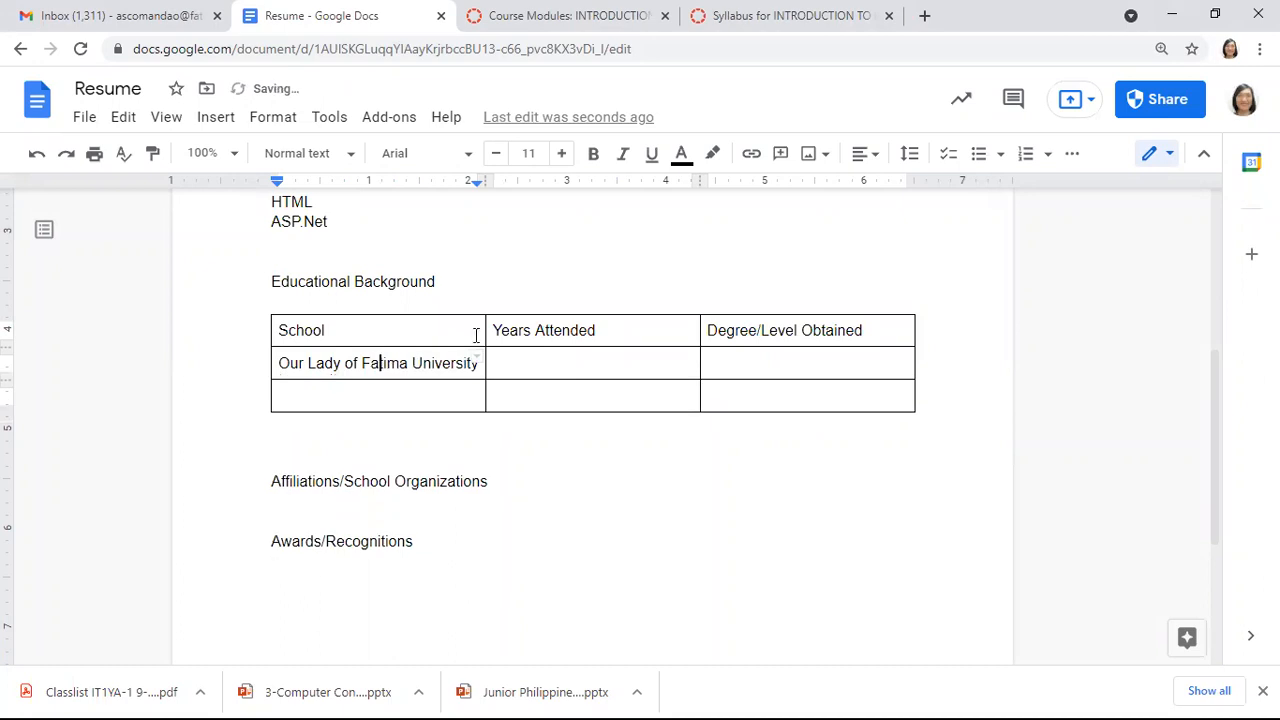
Fill row two with years 2021-2025 and degree BS Information Technology
{"action": "left_click_drag", "start_coordinate": [552, 355], "coordinate": [649, 346]}
{"action": "type", "text": "2021-202"}
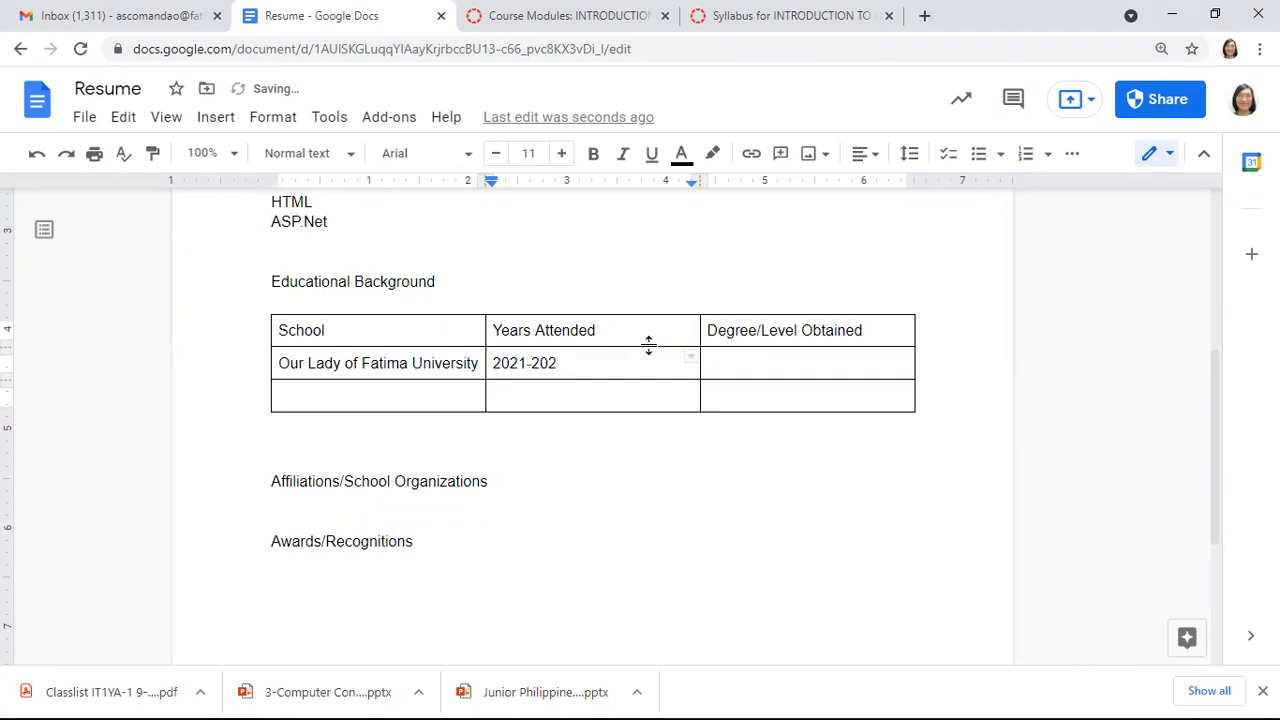
{"action": "type", "text": "5"}
{"action": "left_click", "coordinate": [745, 363]}
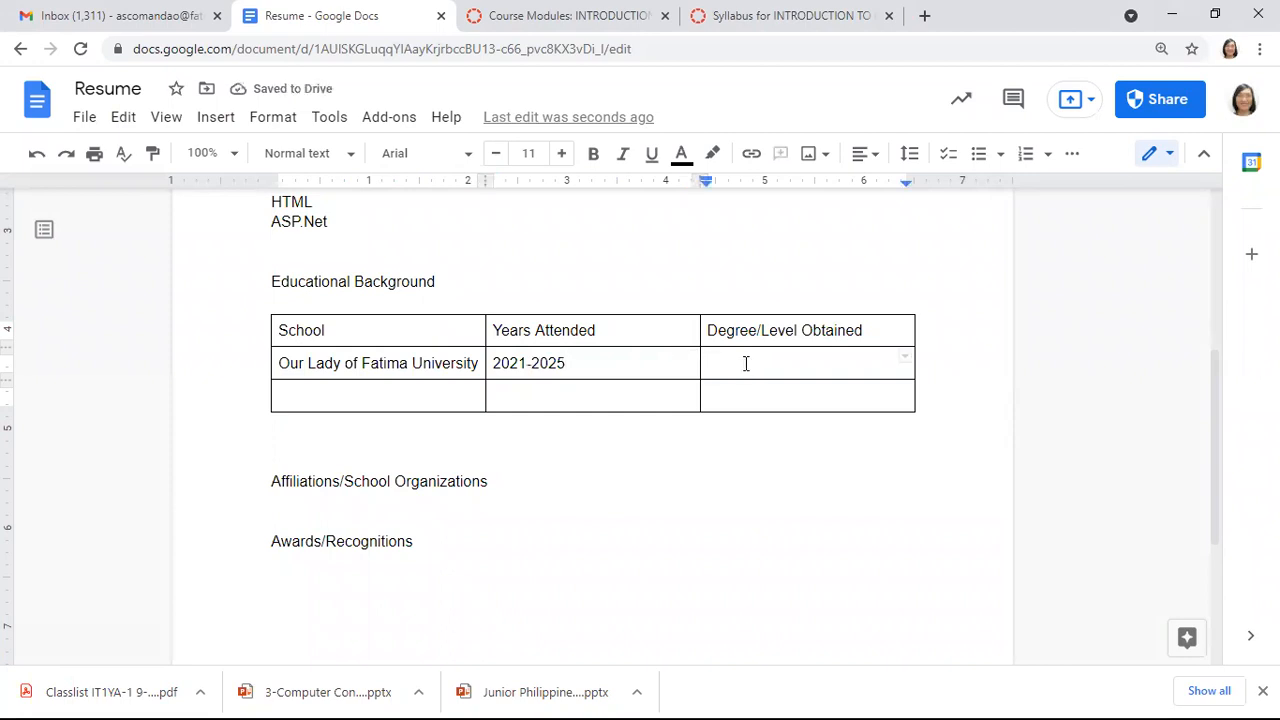
{"action": "type", "text": "BS IT"}
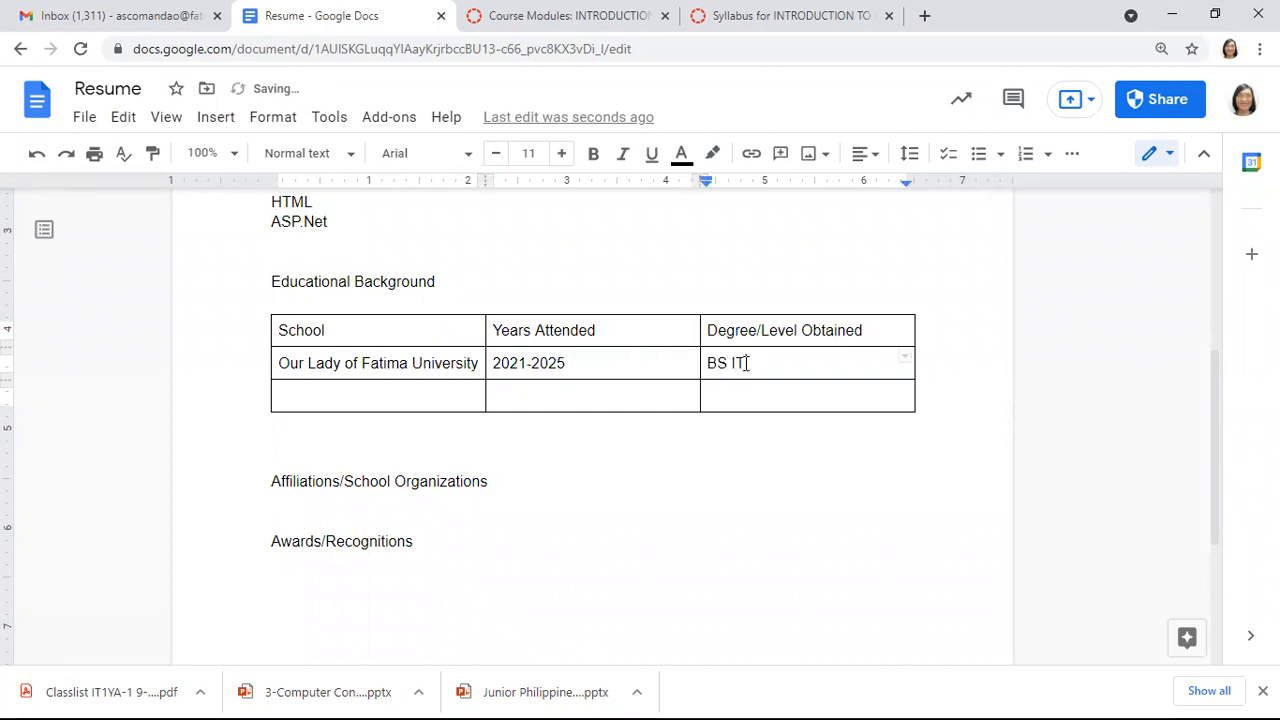
{"action": "key", "text": "BackSpace"}
{"action": "type", "text": "nformation Technology"}
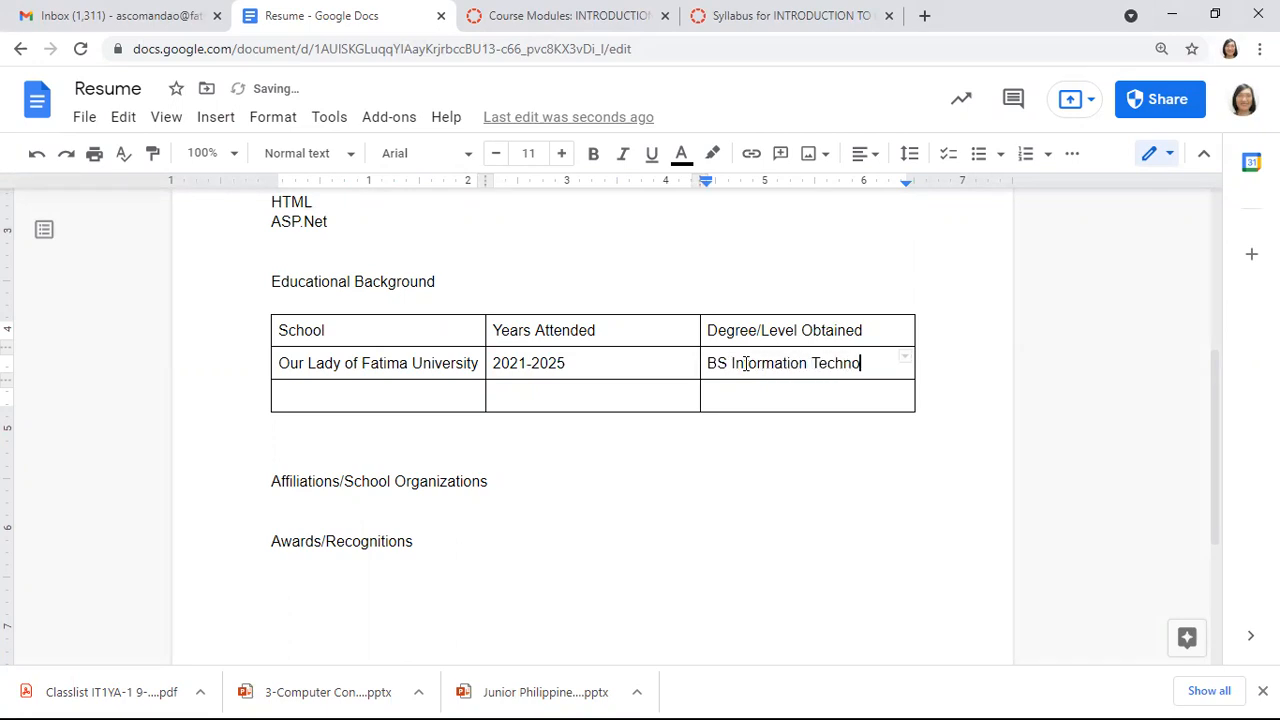
{"action": "double_click", "coordinate": [433, 395]}
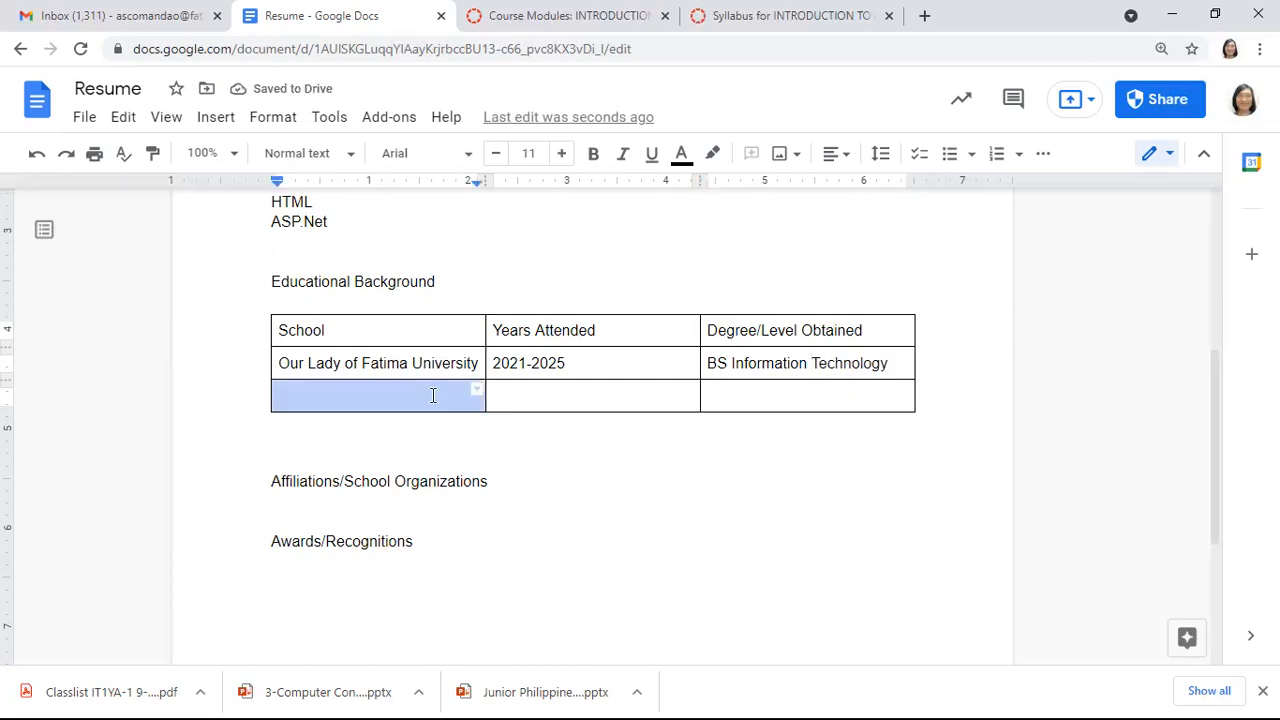
Enter 'La Consolacion College' in the third row's School cell
{"action": "left_click", "coordinate": [397, 401]}
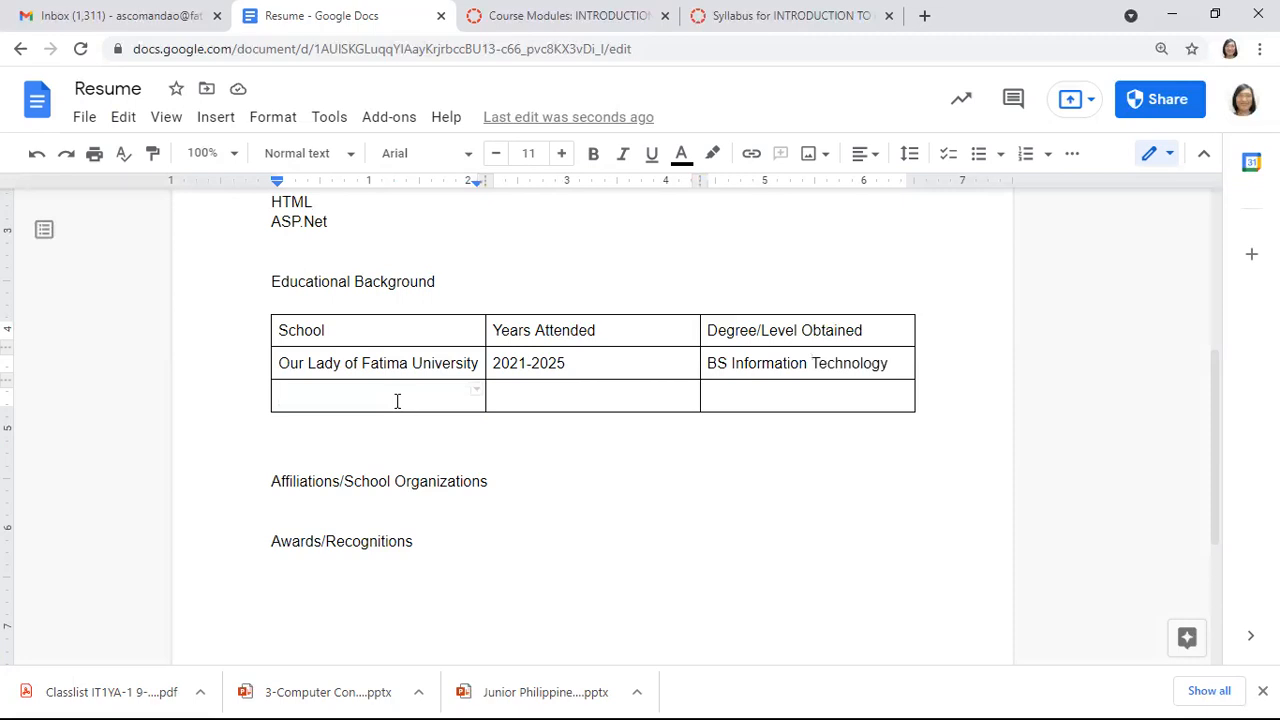
{"action": "type", "text": "La Consolaction"}
{"action": "key", "text": "BackSpace"}
{"action": "key", "text": "BackSpace"}
{"action": "key", "text": "BackSpace"}
{"action": "key", "text": "BackSpace"}
{"action": "type", "text": "ion"}
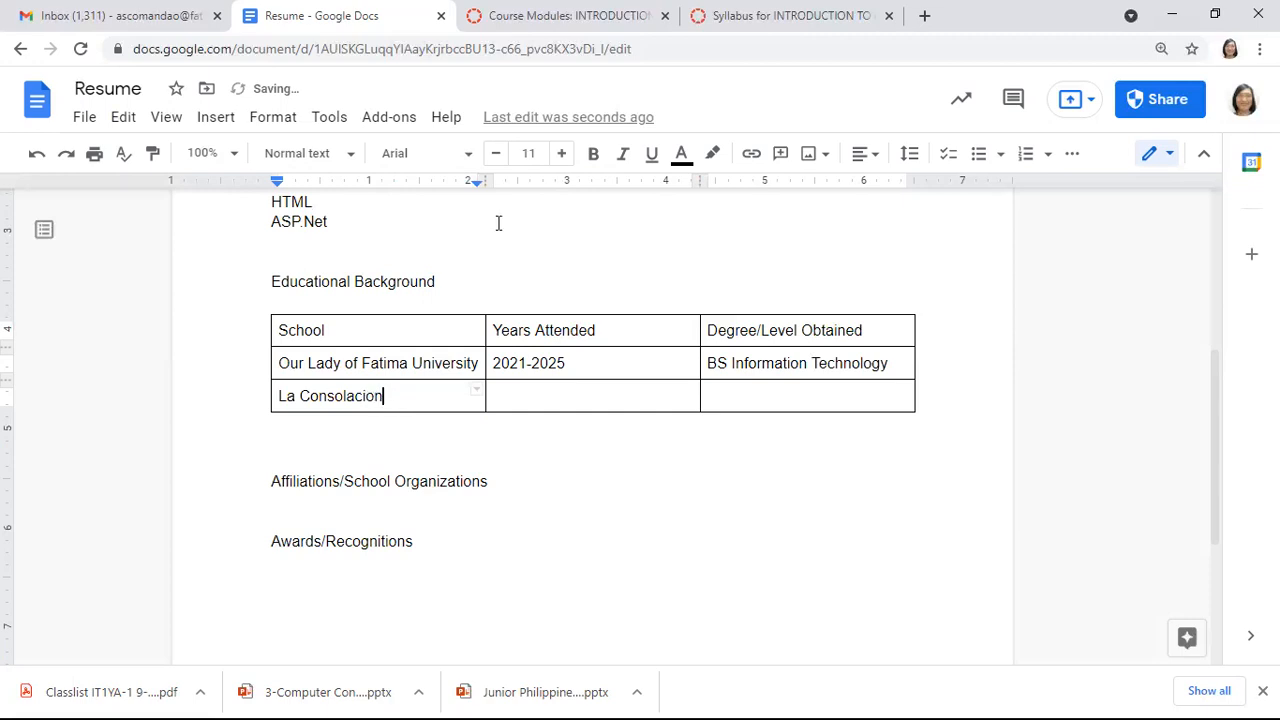
{"action": "left_click", "coordinate": [459, 403]}
{"action": "type", "text": "College"}
Fill in 2019-2021 and Senior High School for that school, then add an empty row below
{"action": "left_click", "coordinate": [507, 397]}
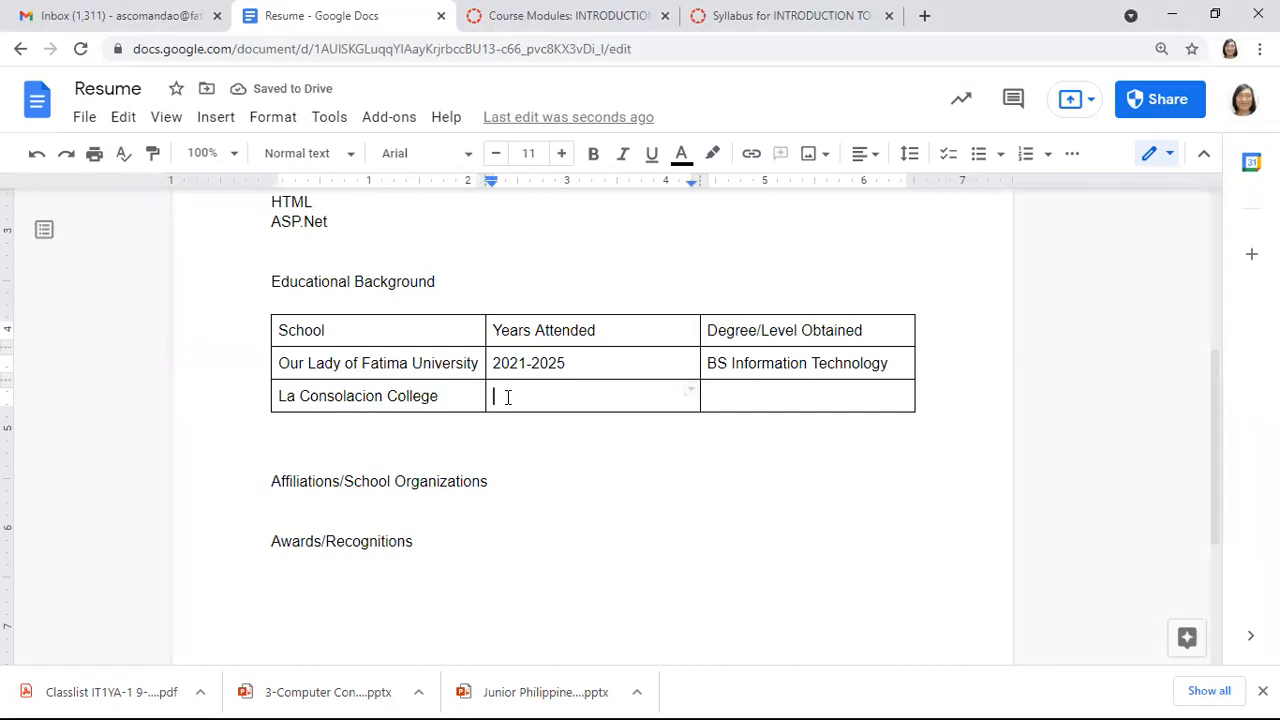
{"action": "type", "text": "20"}
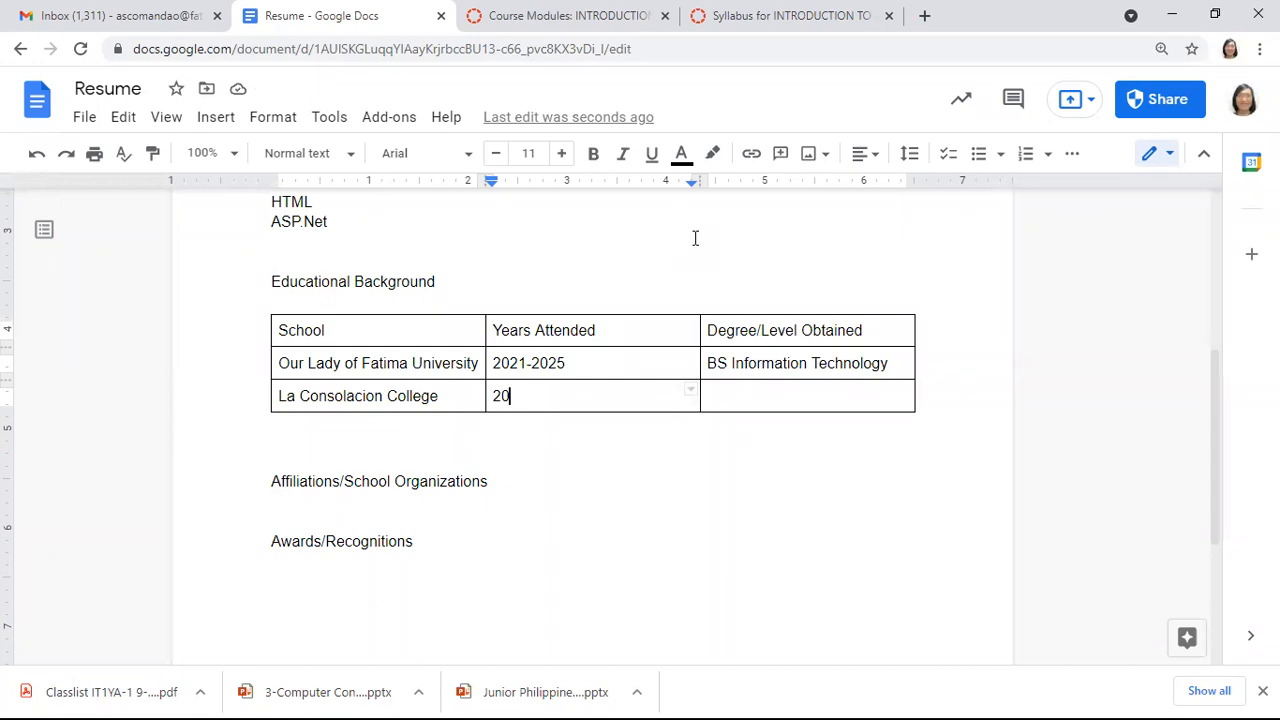
{"action": "left_click", "coordinate": [474, 394]}
{"action": "left_click", "coordinate": [740, 402]}
{"action": "type", "text": "Senior High"}
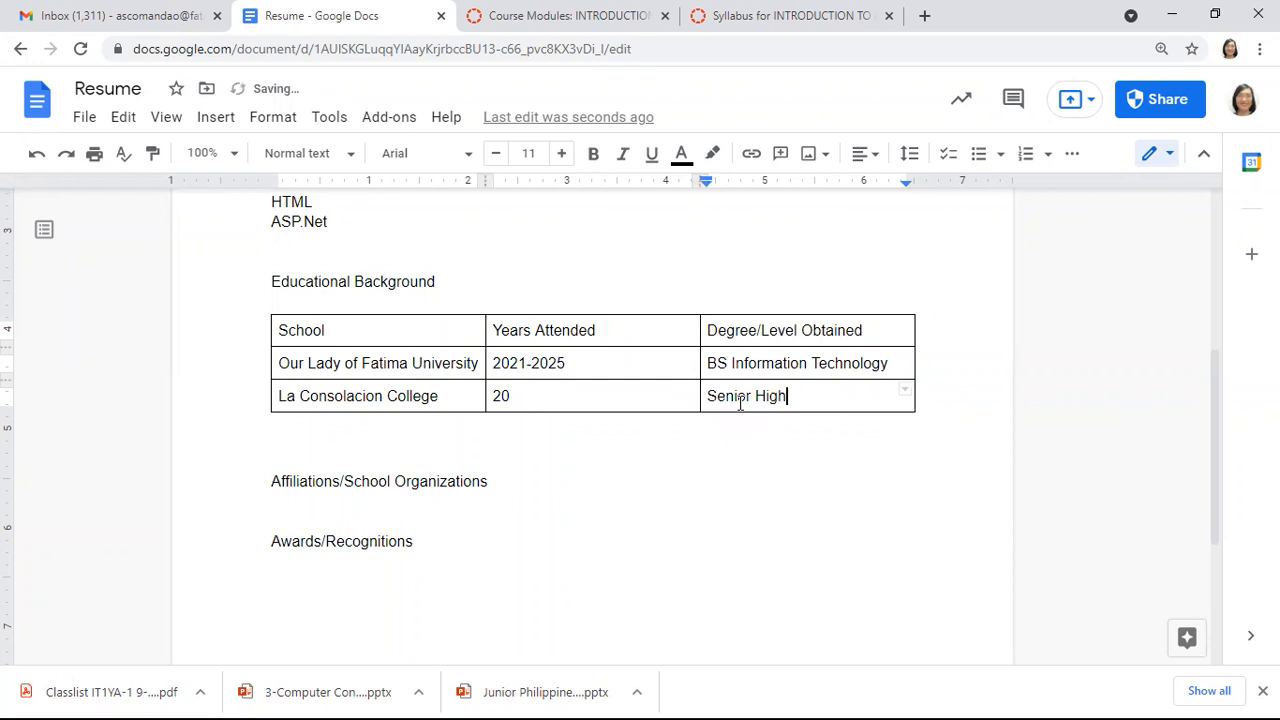
{"action": "type", "text": " School"}
{"action": "left_click", "coordinate": [643, 397]}
{"action": "type", "text": "2"}
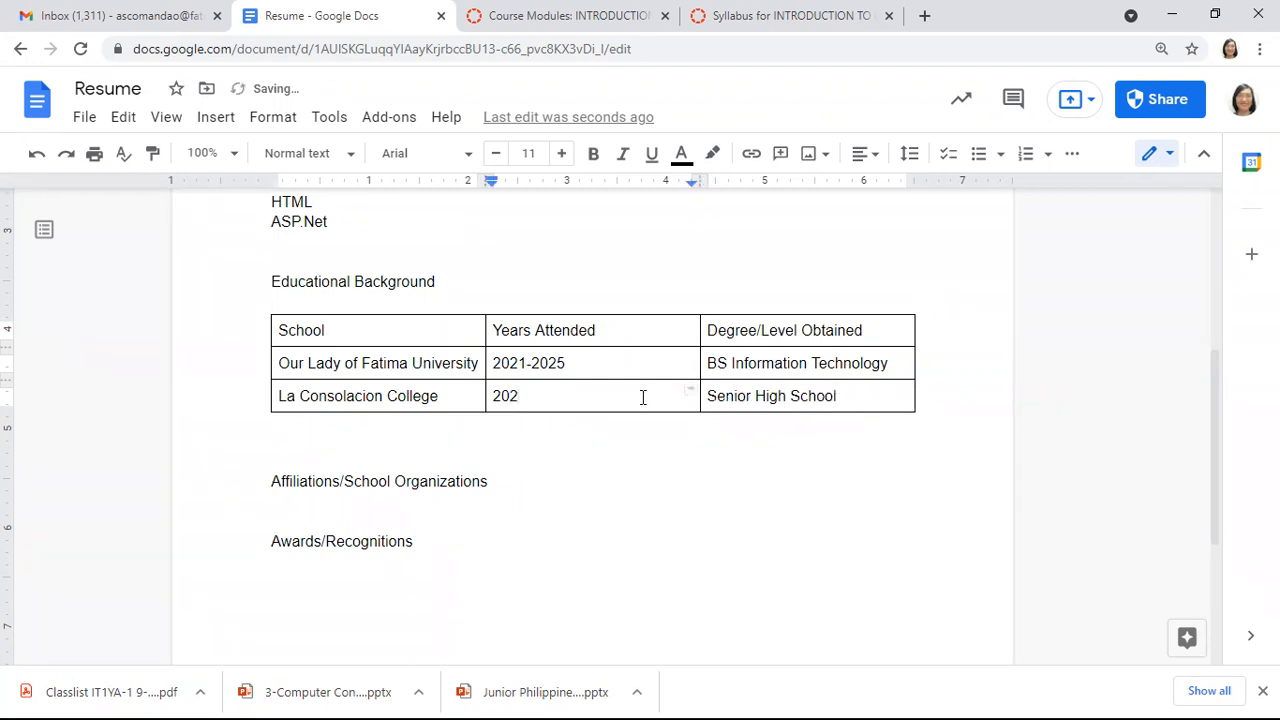
{"action": "type", "text": "0"}
{"action": "key", "text": "BackSpace"}
{"action": "key", "text": "BackSpace"}
{"action": "type", "text": "19-2021"}
{"action": "key", "text": "Tab"}
{"action": "key", "text": "Tab"}
{"action": "key", "text": "Tab"}
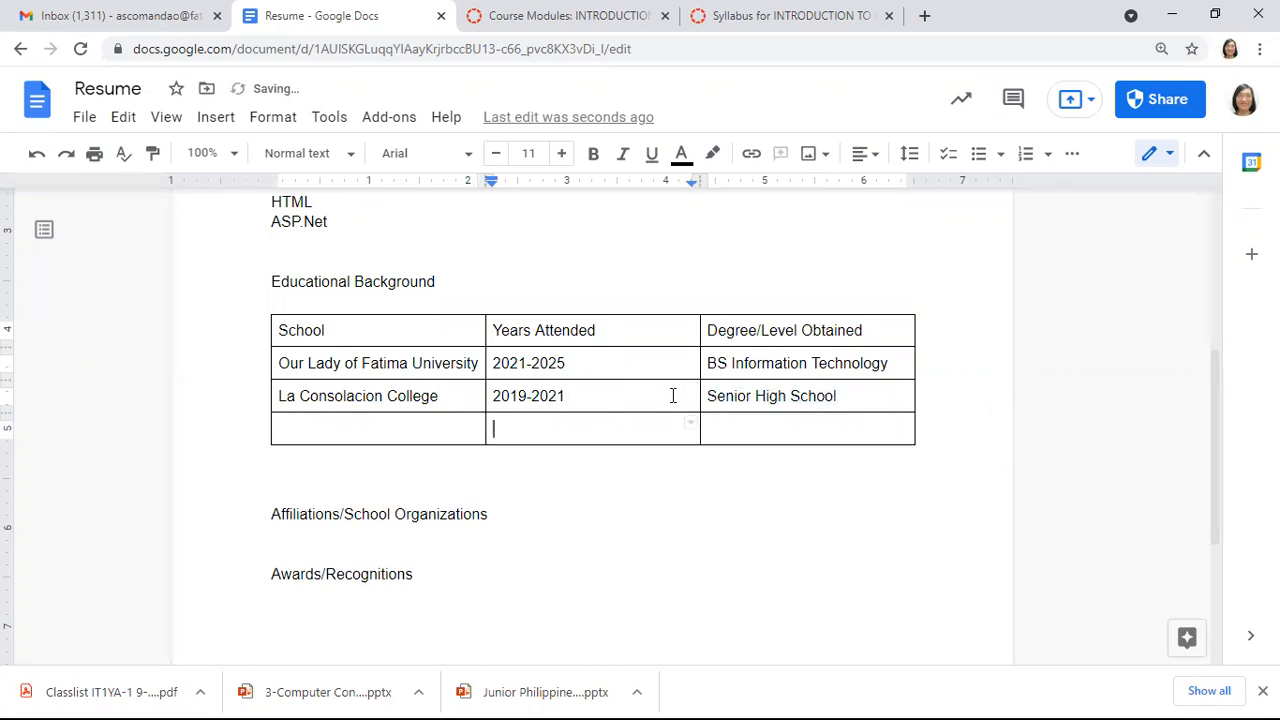
Enter 'Our Lady of Grace Academy' in the new row's first cell
{"action": "left_click", "coordinate": [390, 428]}
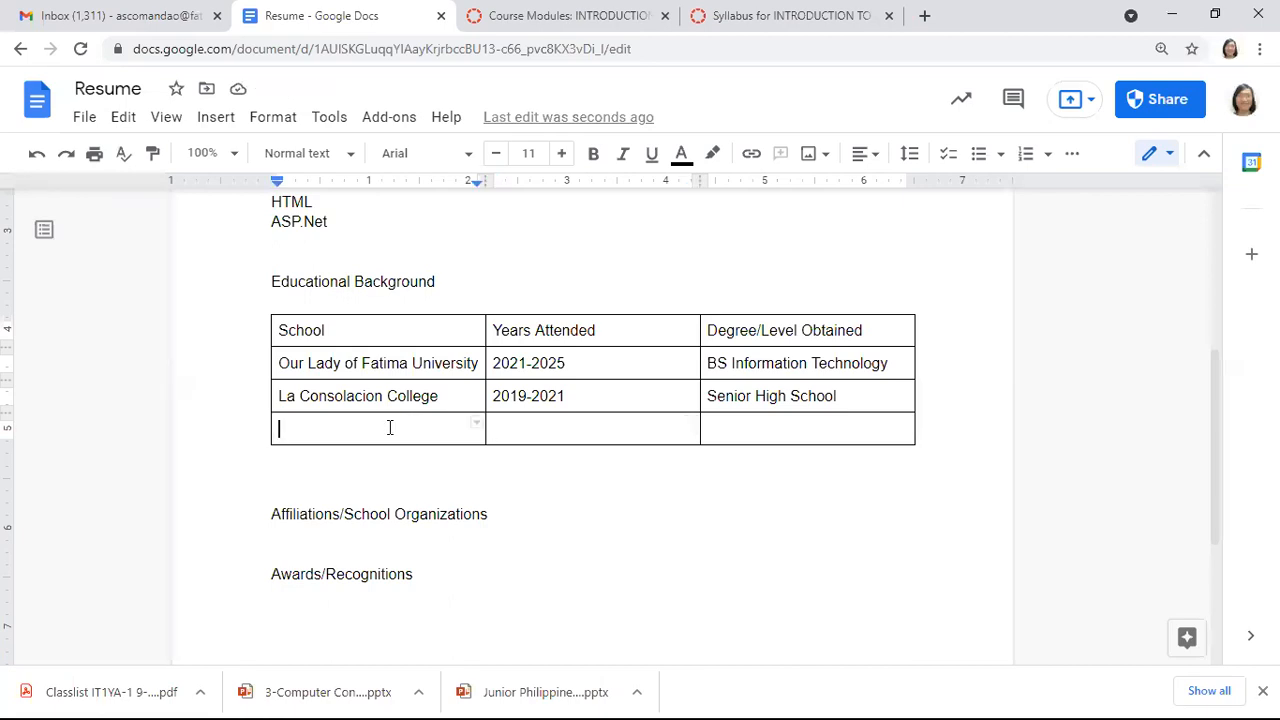
{"action": "type", "text": "Our LAdy"}
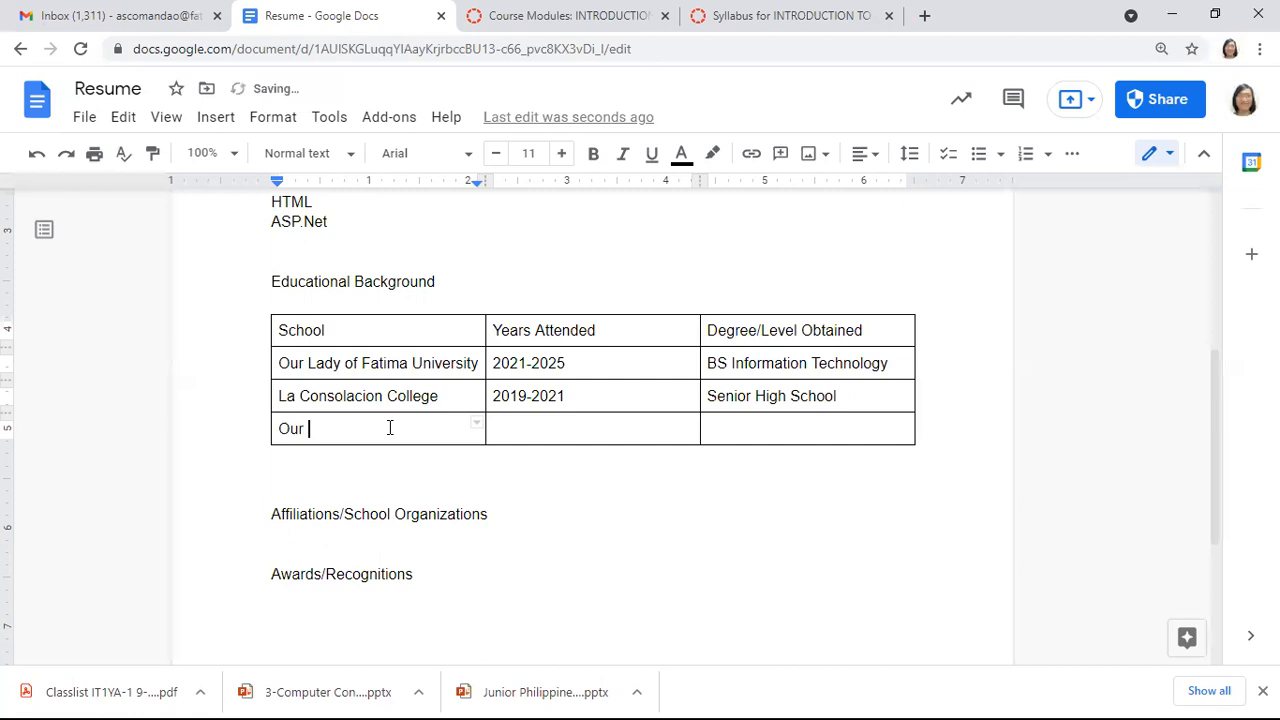
{"action": "key", "text": "BackSpace"}
{"action": "key", "text": "BackSpace"}
{"action": "key", "text": "BackSpace"}
{"action": "key", "text": "BackSpace"}
{"action": "type", "text": "Lady of "}
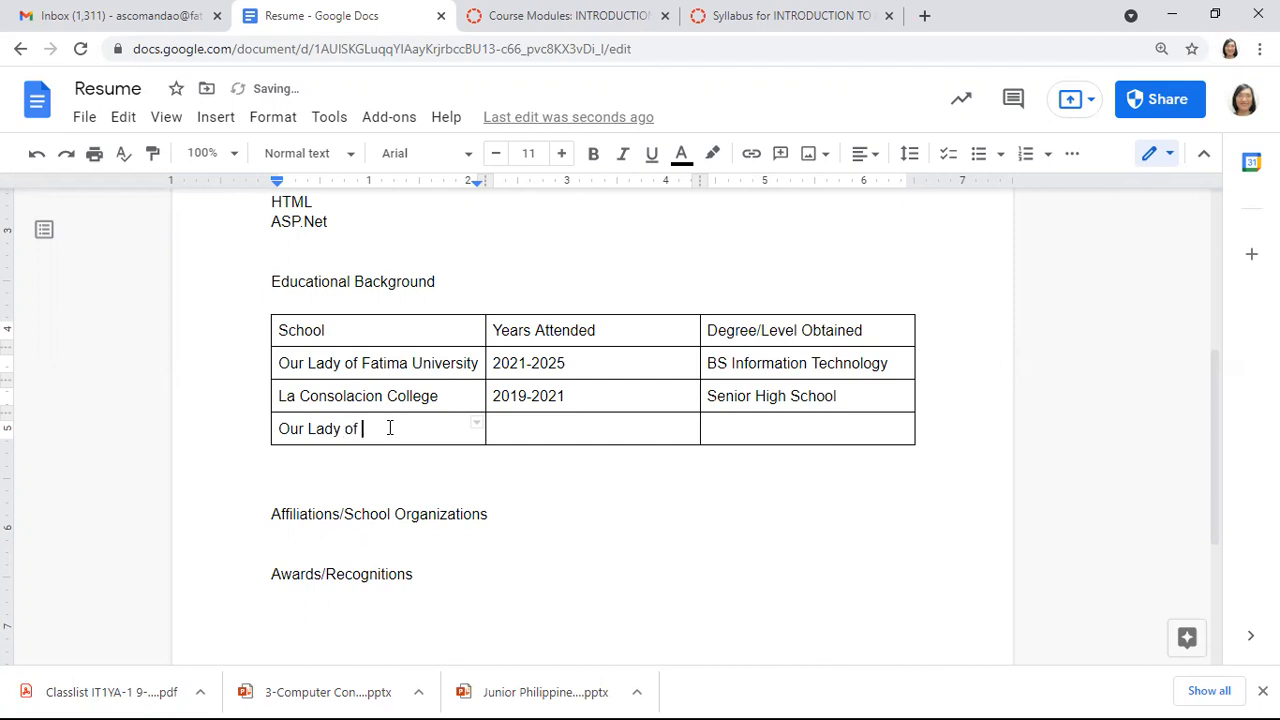
{"action": "type", "text": "Grace Academy"}
Fill in 2015-2019 and High School as that school's years and degree
{"action": "key", "text": "Tab"}
{"action": "type", "text": "2019"}
{"action": "key", "text": "Left"}
{"action": "key", "text": "Left"}
{"action": "key", "text": "Left"}
{"action": "key", "text": "Left"}
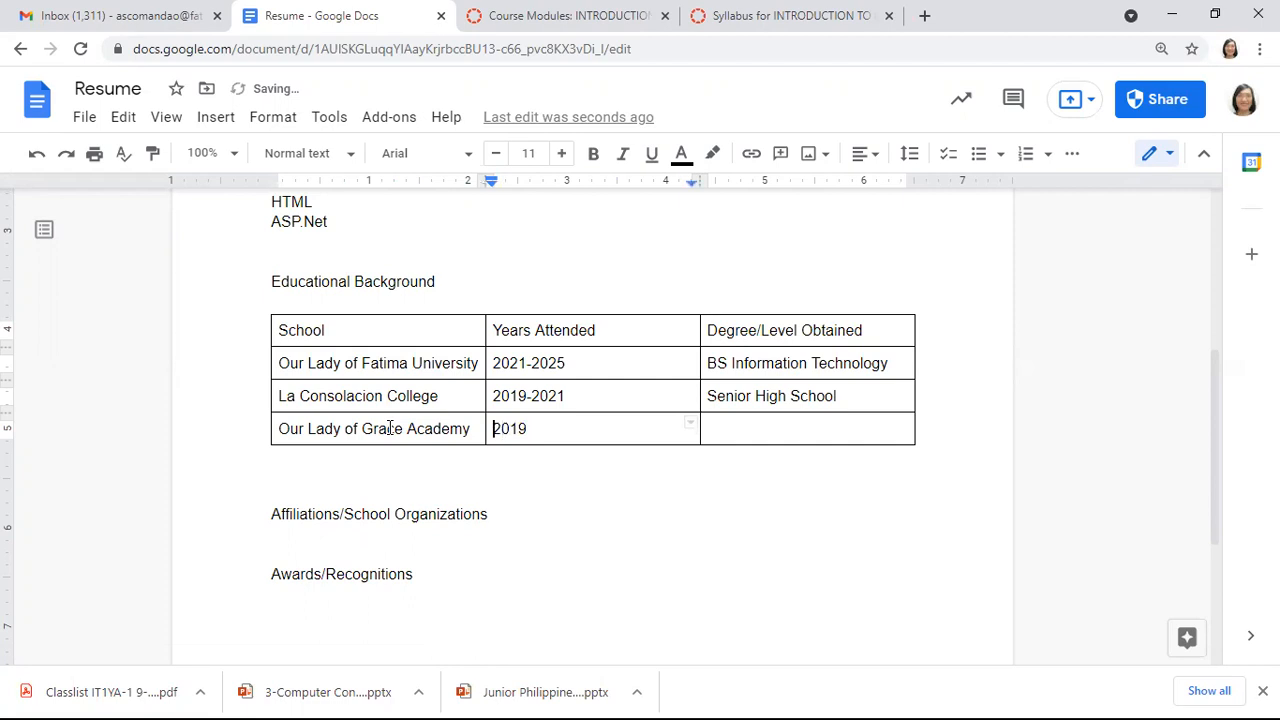
{"action": "type", "text": "2015-"}
{"action": "left_click", "coordinate": [729, 436]}
{"action": "type", "text": "Hi"}
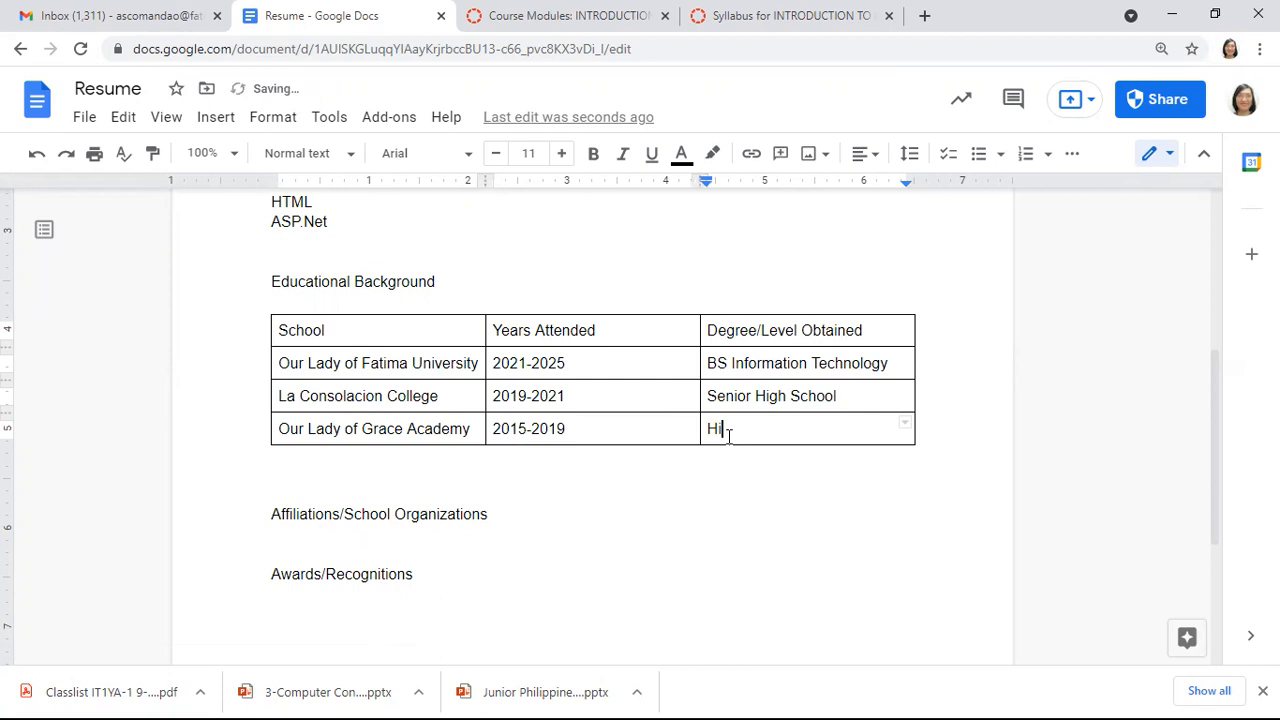
{"action": "type", "text": "gh School"}
{"action": "left_click", "coordinate": [314, 531]}
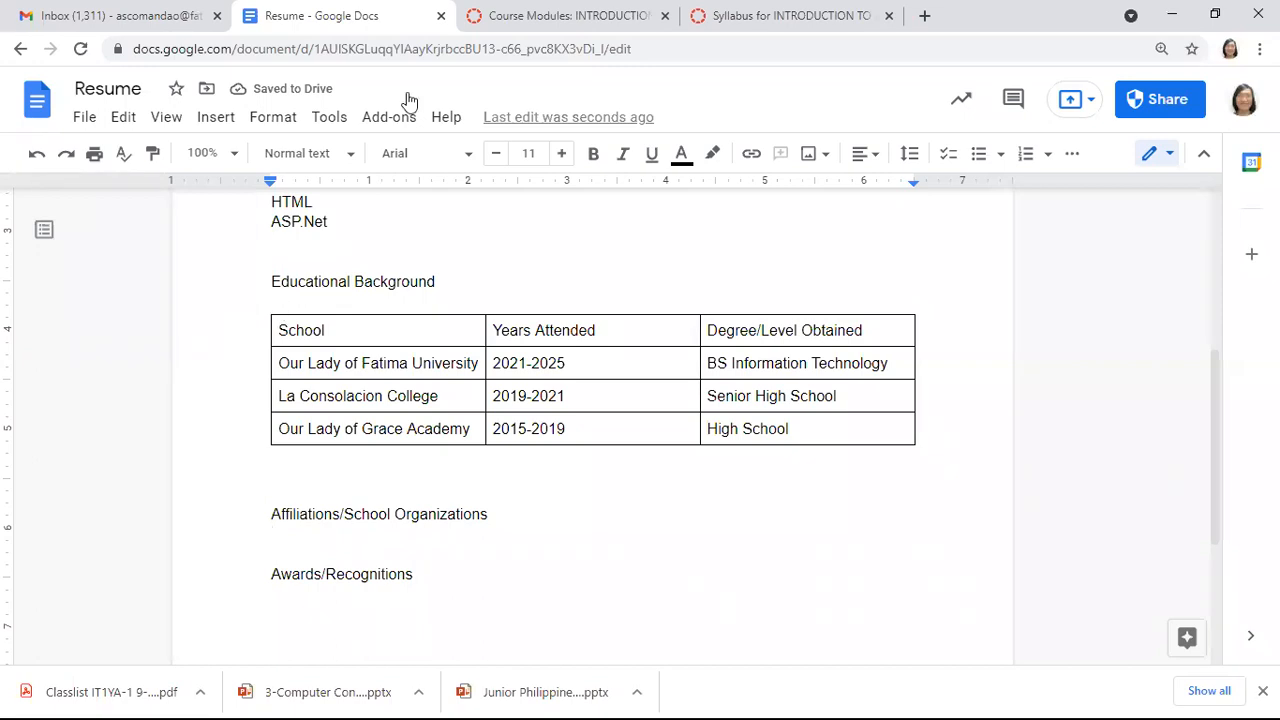
{"action": "left_click", "coordinate": [217, 120]}
Insert a 3 x 2 table below the Affiliations/School Organizations heading
{"action": "mouse_move", "coordinate": [391, 200]}
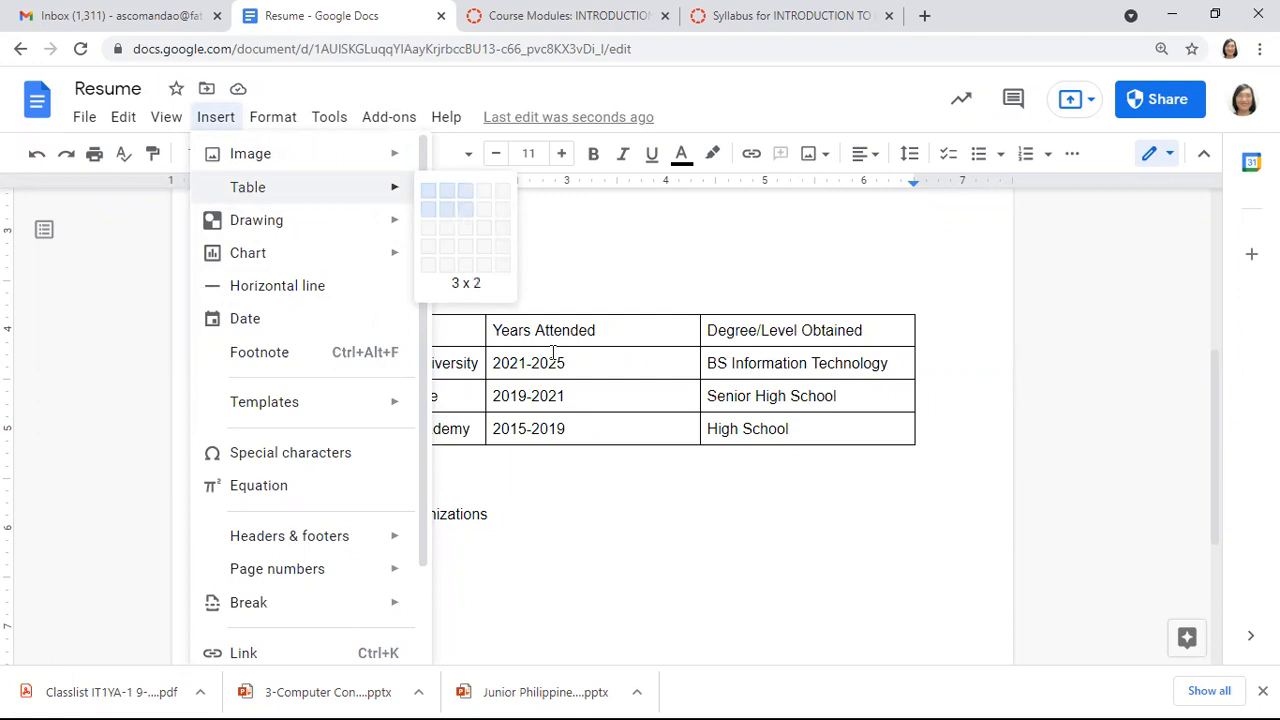
{"action": "left_click", "coordinate": [459, 206]}
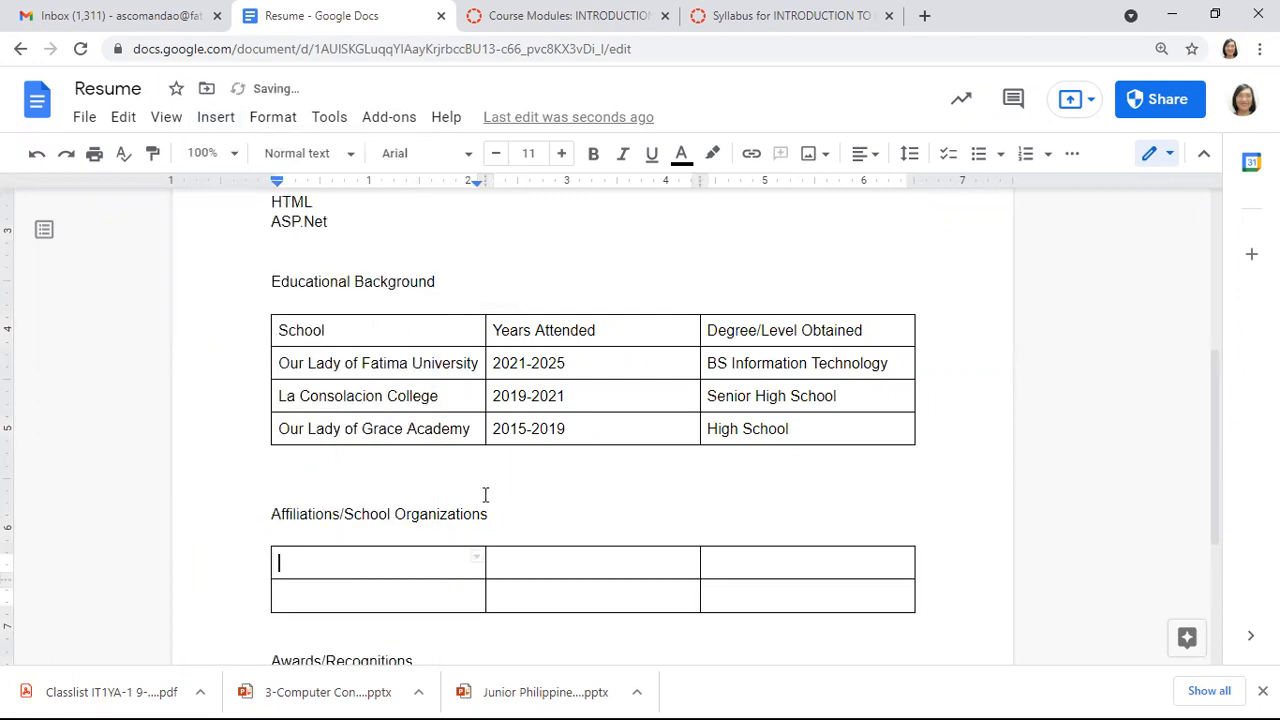
Type the headers Organization, Position Held and Years of Membership in the table's first row
{"action": "type", "text": "Organization"}
{"action": "key", "text": "Tab"}
{"action": "type", "text": "Postion"}
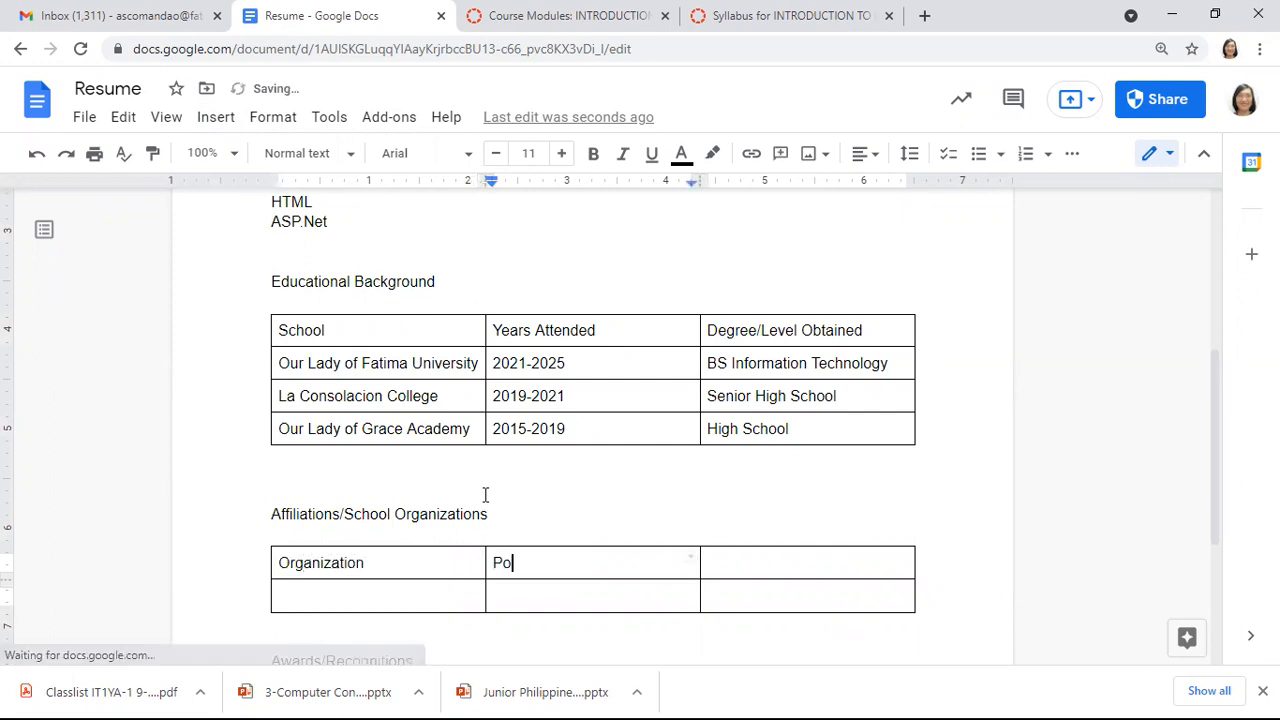
{"action": "key", "text": "BackSpace"}
{"action": "key", "text": "BackSpace"}
{"action": "key", "text": "BackSpace"}
{"action": "key", "text": "BackSpace"}
{"action": "type", "text": "ition HEld"}
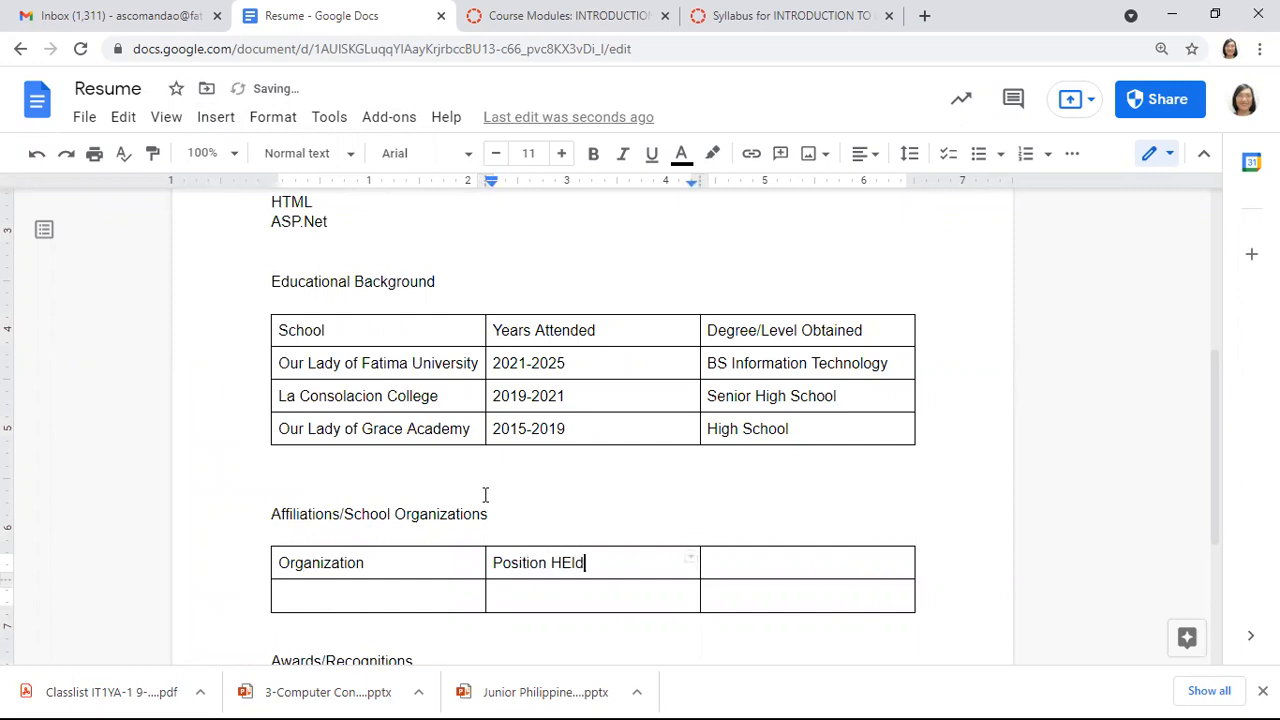
{"action": "key", "text": "Left"}
{"action": "key", "text": "BackSpace"}
{"action": "type", "text": "e"}
{"action": "key", "text": "Tab"}
{"action": "type", "text": "YEars"}
{"action": "key", "text": "Left"}
{"action": "key", "text": "Left"}
{"action": "key", "text": "Left"}
{"action": "key", "text": "Left"}
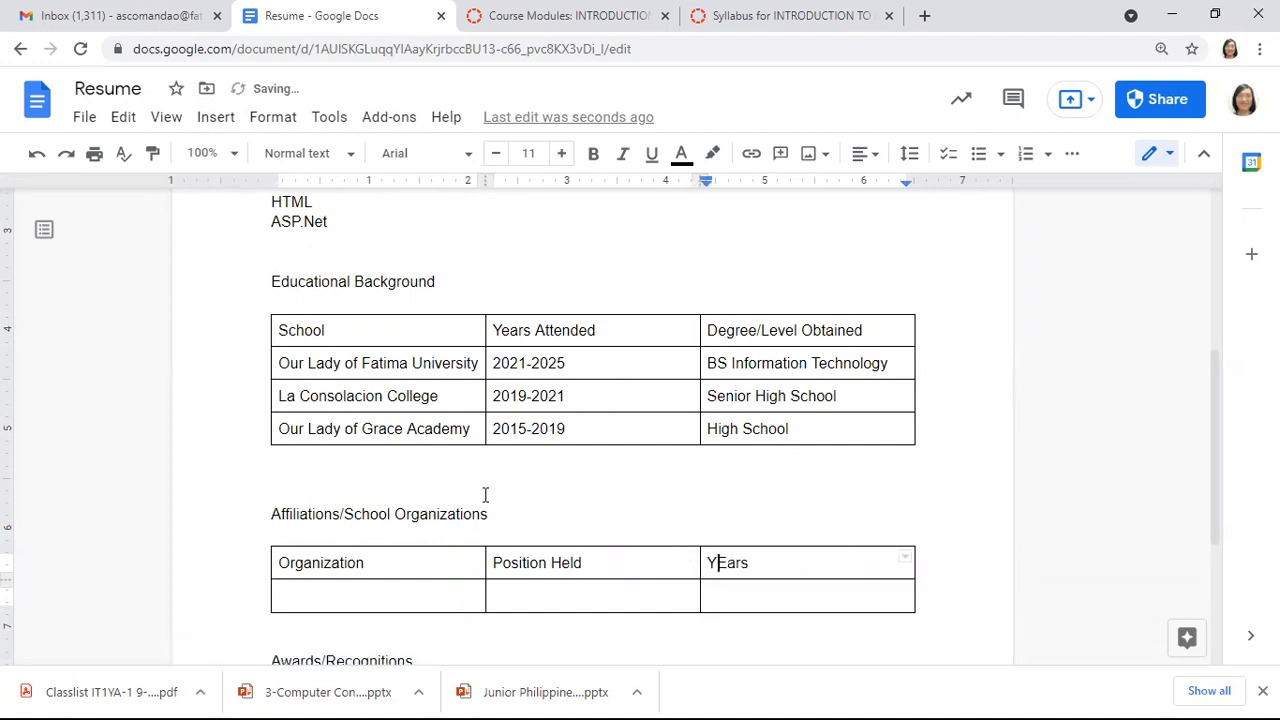
{"action": "key", "text": "Delete"}
{"action": "type", "text": "e"}
{"action": "key", "text": "Right"}
{"action": "key", "text": "Right"}
{"action": "key", "text": "Right"}
{"action": "type", "text": "of Membersh"}
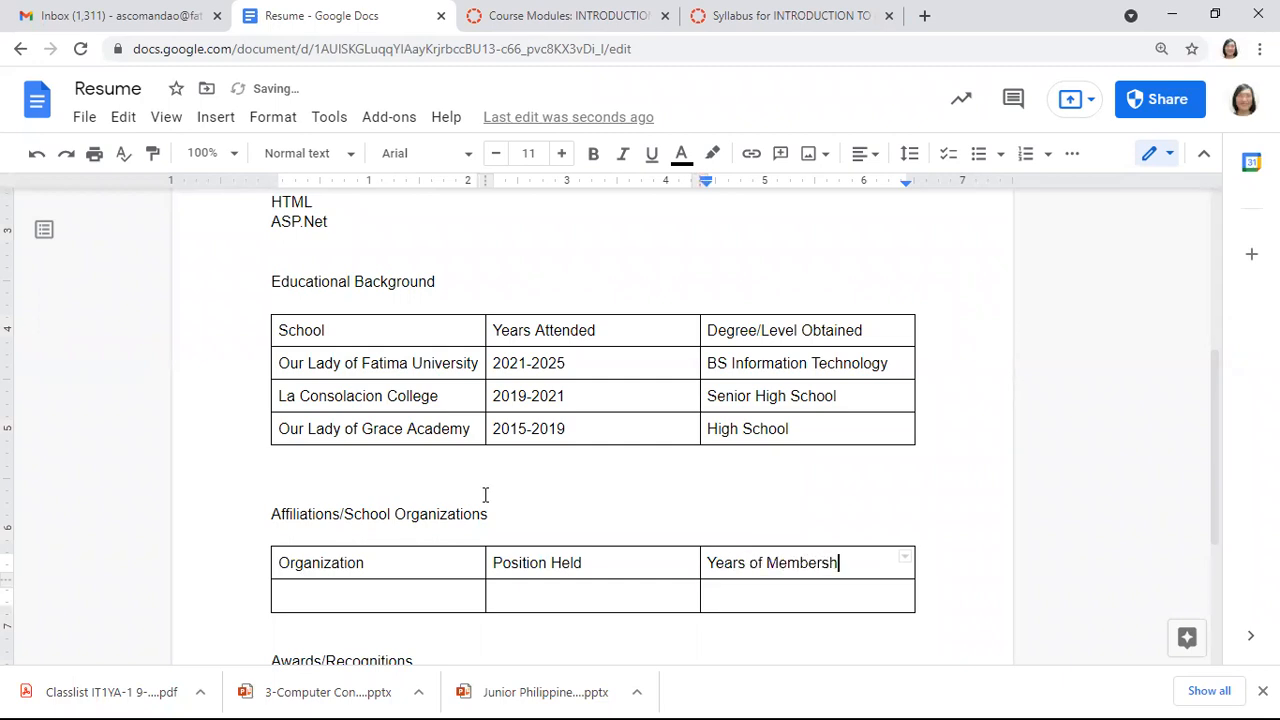
{"action": "type", "text": "ip"}
Enter 'Fatima Computing & Multimedia Society (FCMS)' under Organization
{"action": "left_click", "coordinate": [305, 601]}
{"action": "type", "text": "Fatima Computing "}
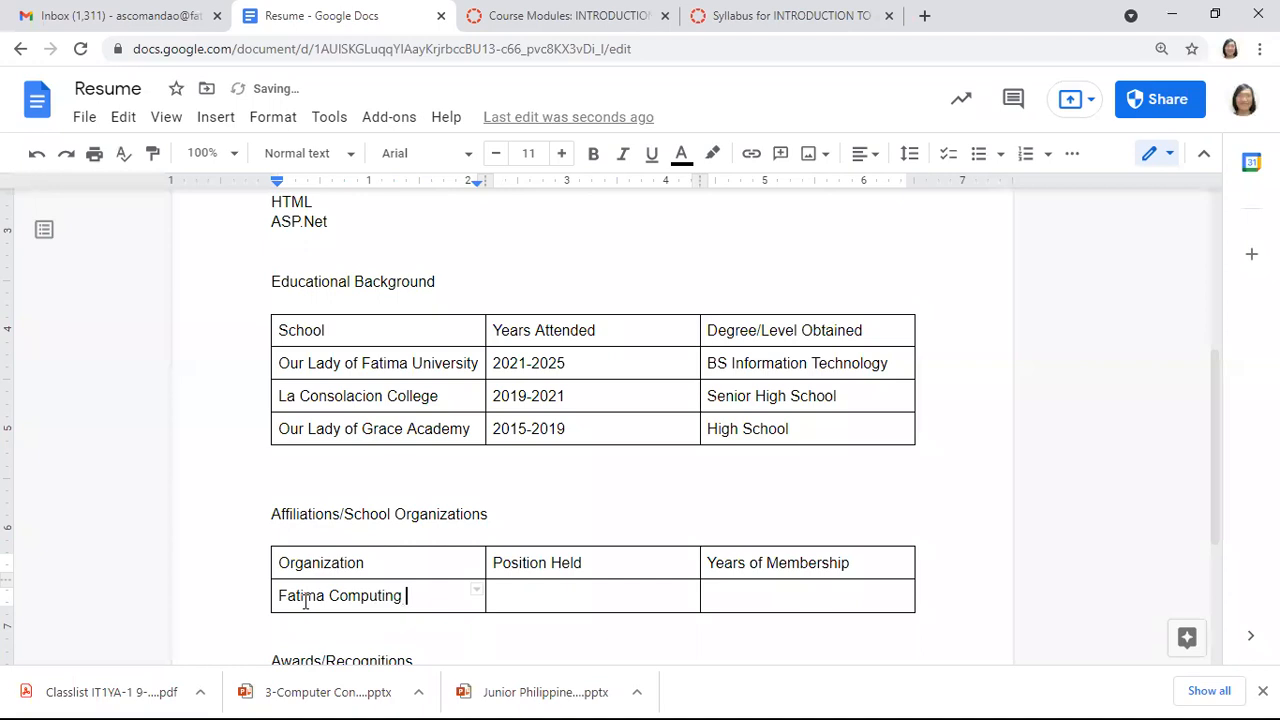
{"action": "type", "text": "& M"}
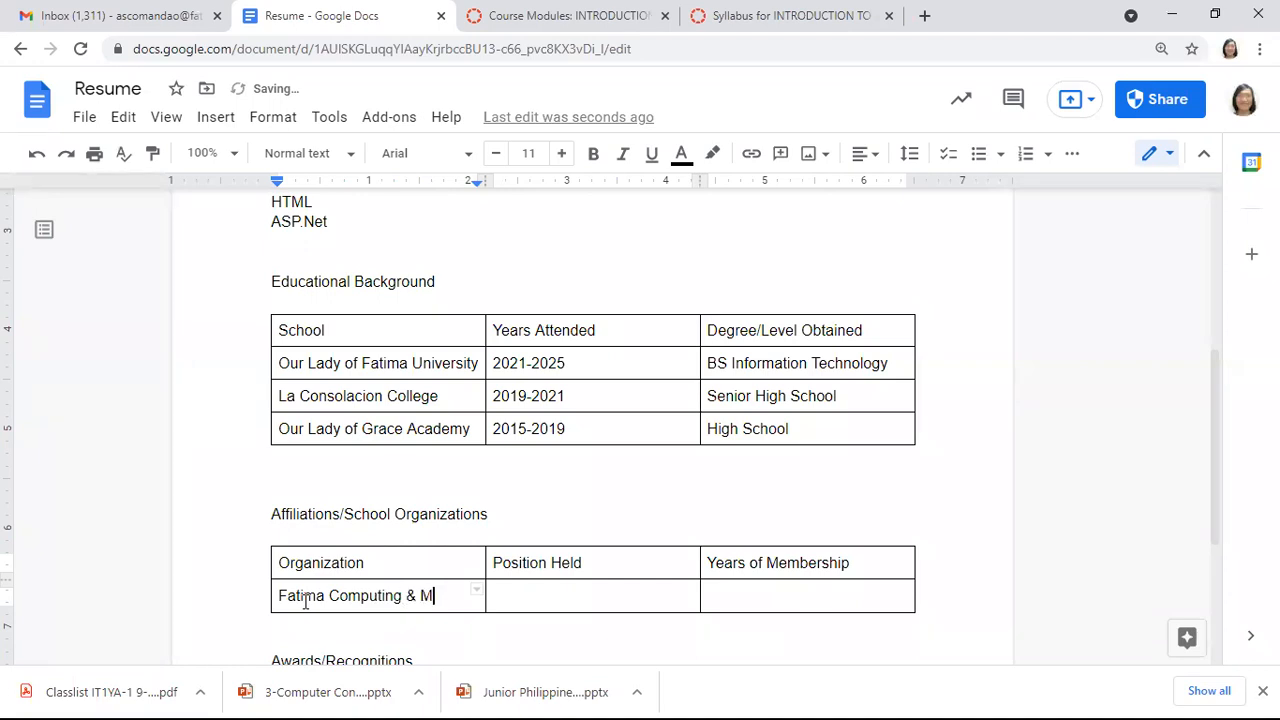
{"action": "type", "text": "ultiemdia"}
{"action": "key", "text": "BackSpace"}
{"action": "key", "text": "BackSpace"}
{"action": "key", "text": "BackSpace"}
{"action": "key", "text": "BackSpace"}
{"action": "key", "text": "BackSpace"}
{"action": "key", "text": "BackSpace"}
{"action": "type", "text": "imedia Sc"}
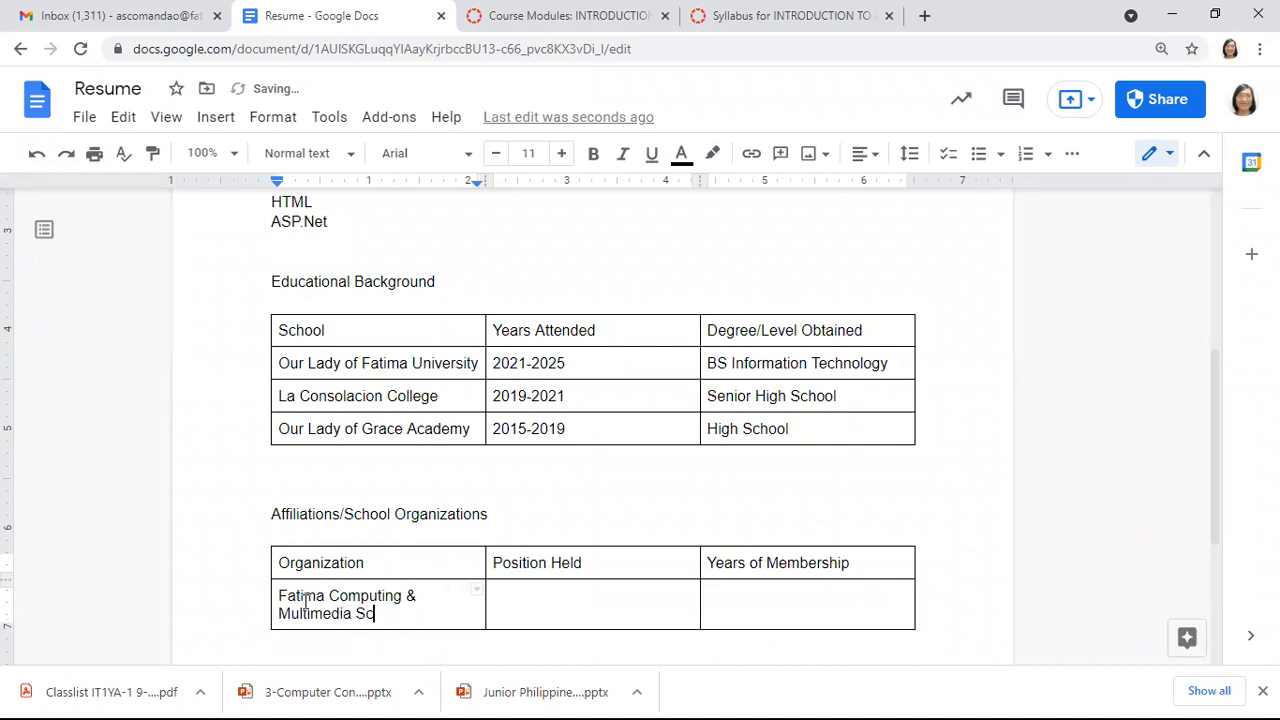
{"action": "key", "text": "BackSpace"}
{"action": "type", "text": "ociety (FCMS)"}
Enter Vice President as the position and 2021-2025 as the years of membership
{"action": "left_click", "coordinate": [526, 600]}
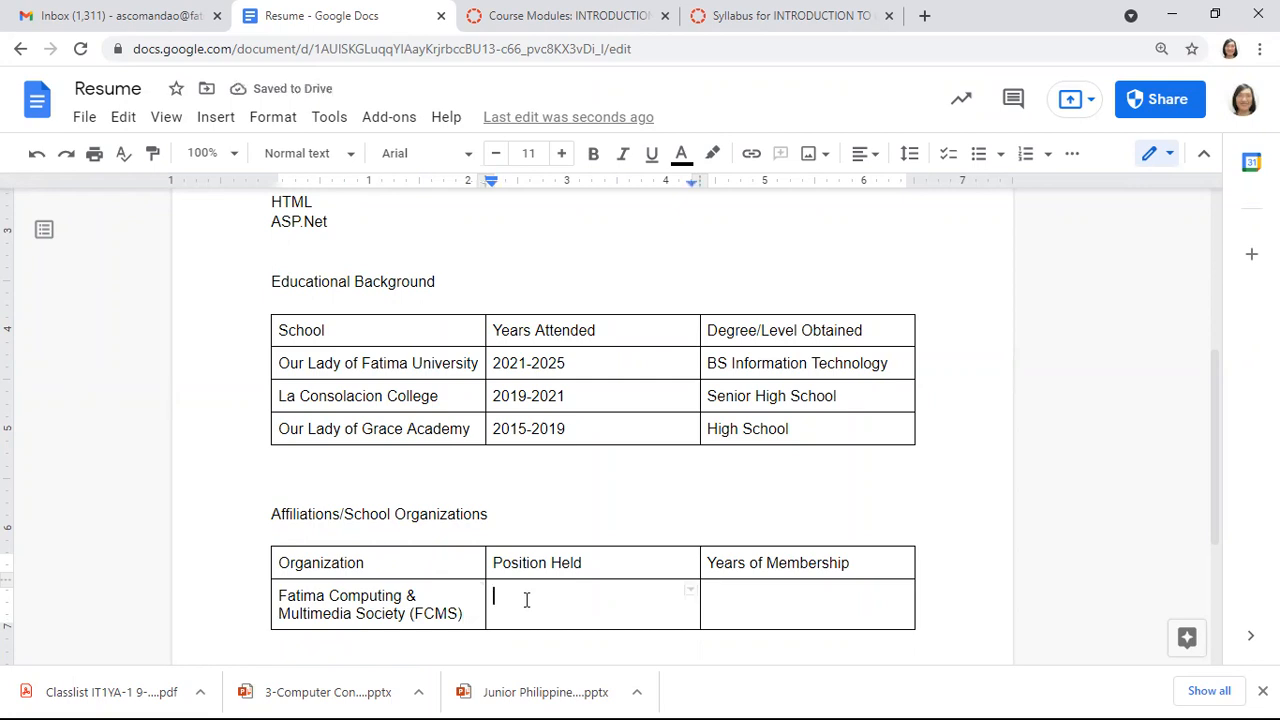
{"action": "type", "text": "Vice Pre"}
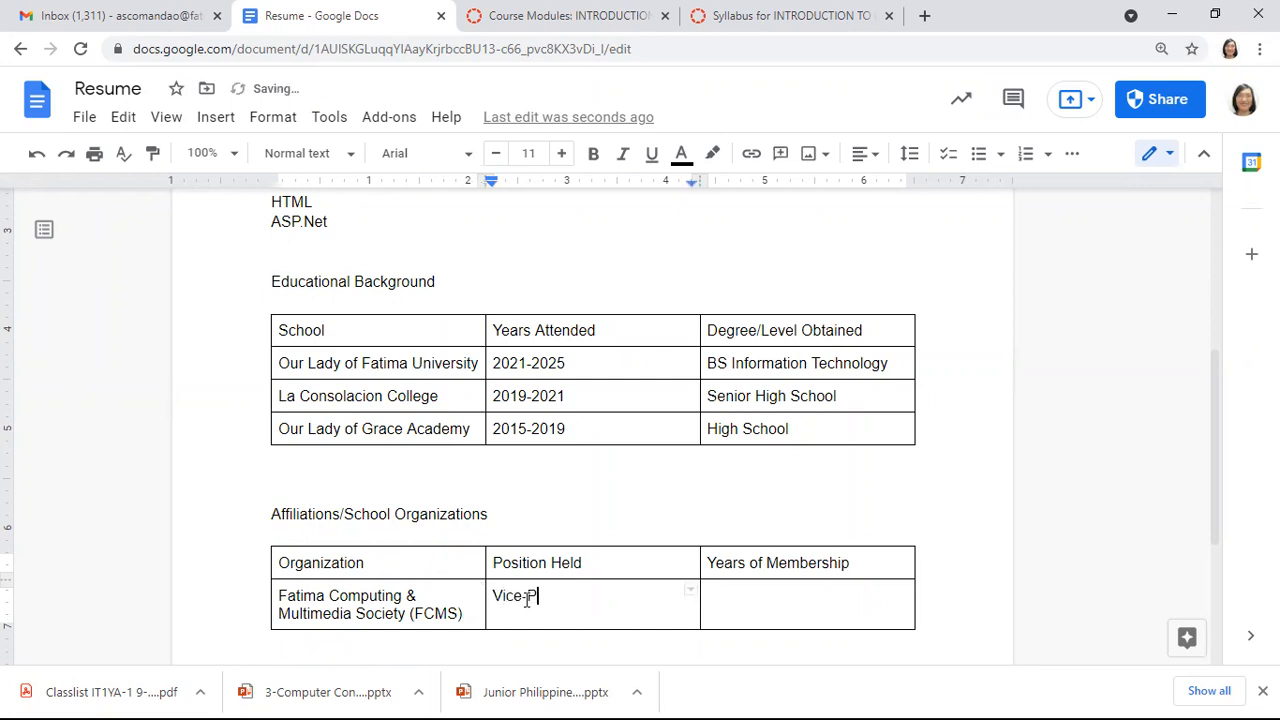
{"action": "type", "text": "se"}
{"action": "key", "text": "BackSpace"}
{"action": "type", "text": "ident"}
{"action": "left_click", "coordinate": [759, 594]}
{"action": "type", "text": "2021-2021"}
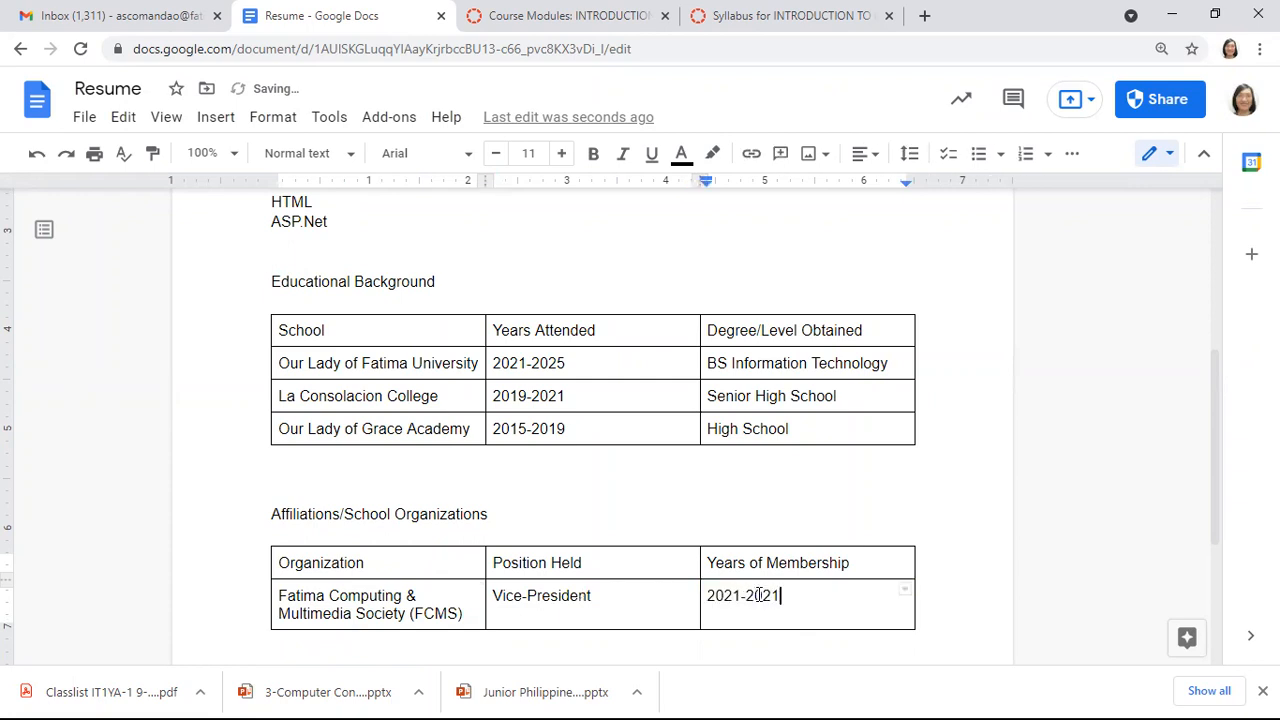
{"action": "key", "text": "BackSpace"}
{"action": "type", "text": "5"}
{"action": "scroll", "coordinate": [1222, 610], "scroll_direction": "down", "scroll_amount": 1}
Type 'Summa cum laude' below Awards/Recognitions, then remove it for reuse in a table
{"action": "scroll", "coordinate": [1222, 610], "scroll_direction": "down", "scroll_amount": 3}
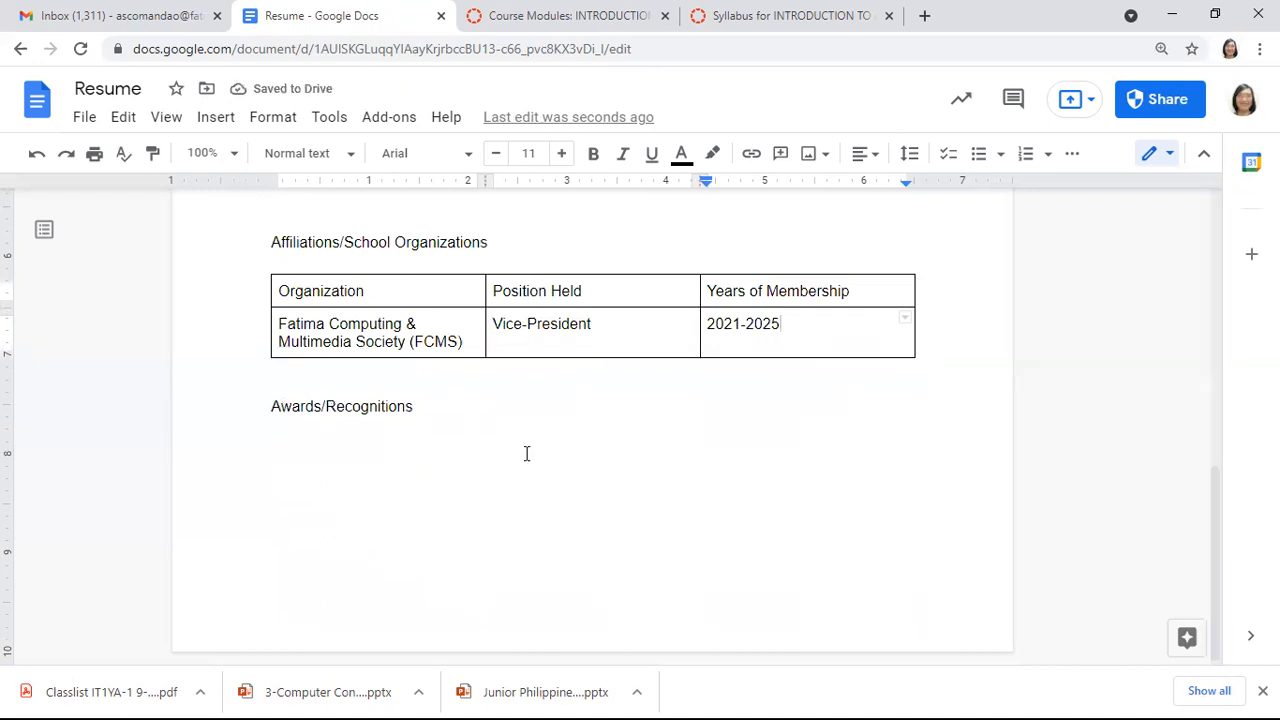
{"action": "left_click", "coordinate": [277, 446]}
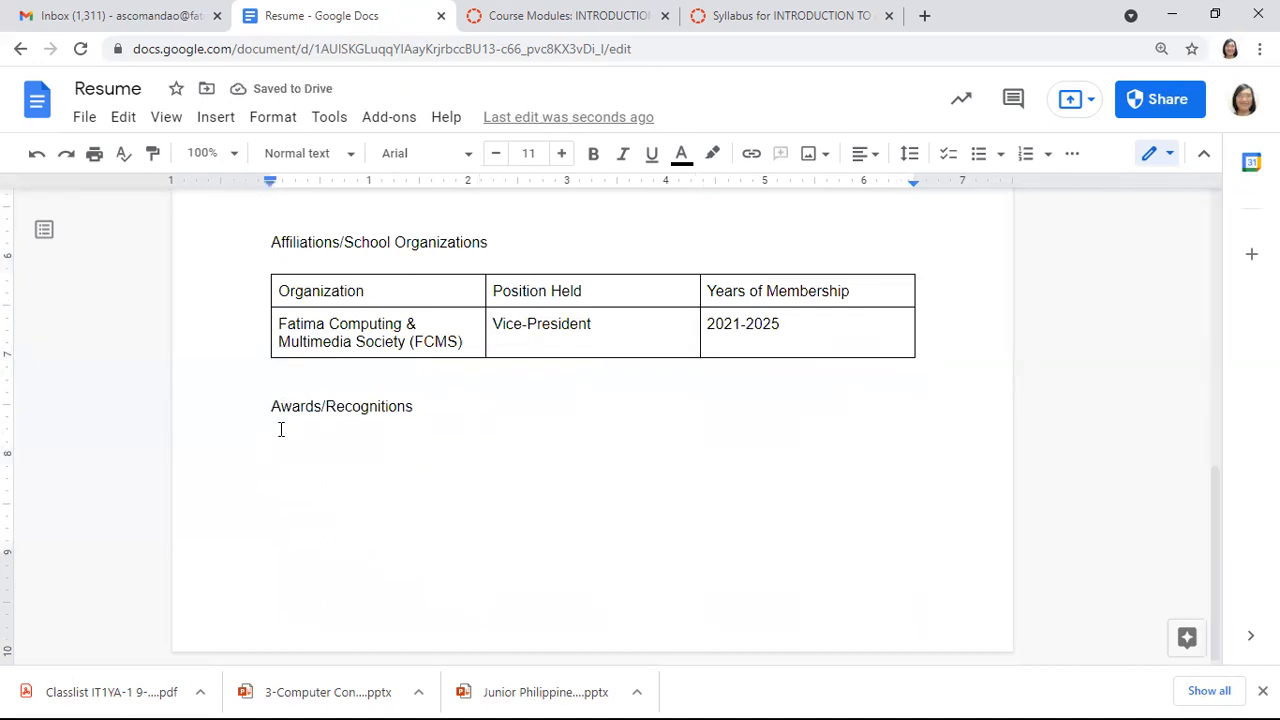
{"action": "key", "text": "BackSpace"}
{"action": "type", "text": "Summa"}
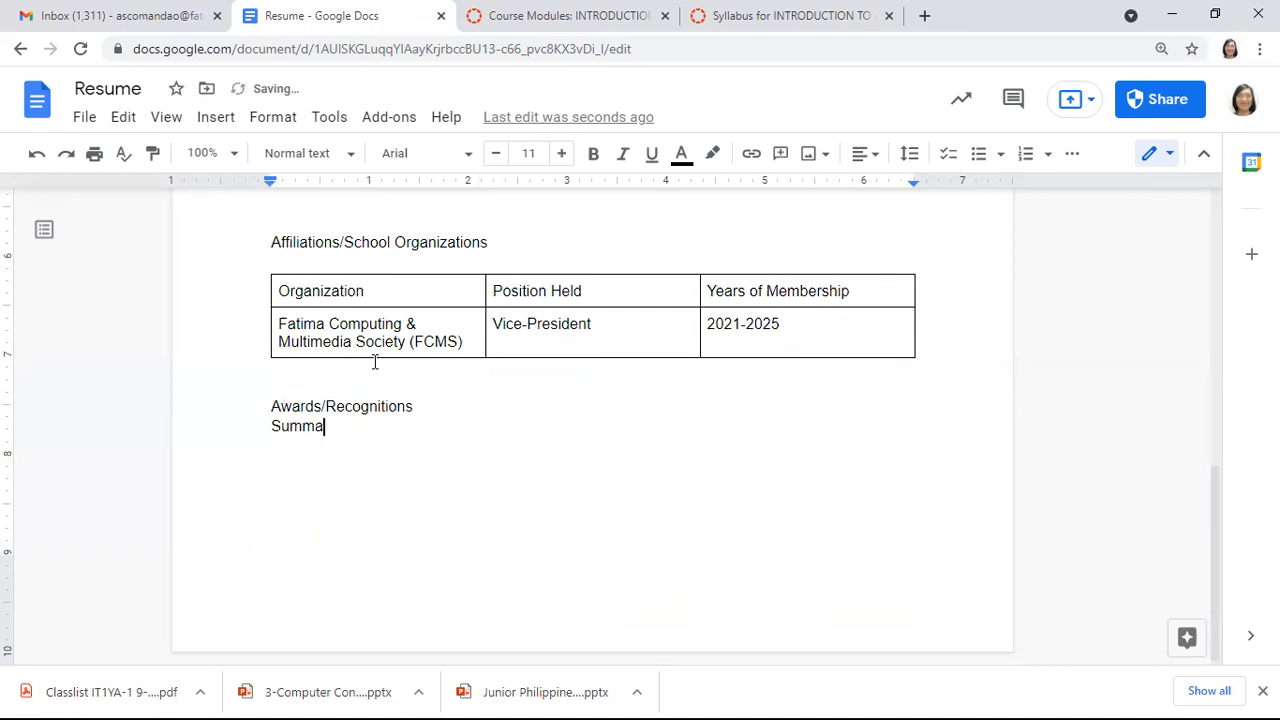
{"action": "type", "text": " cum laude"}
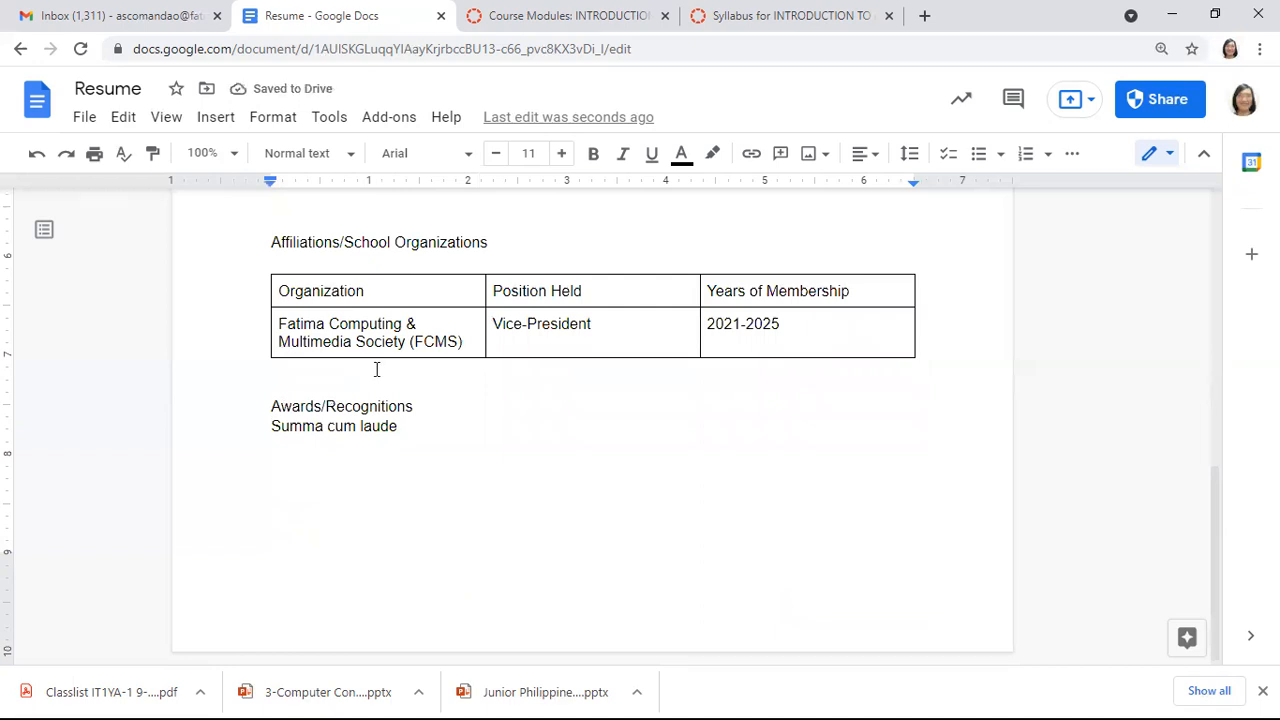
{"action": "key", "text": "shift+Left"}
{"action": "key", "text": "shift+Left"}
{"action": "key", "text": "shift+Left"}
{"action": "key", "text": "shift+Left"}
{"action": "key", "text": "shift+Left"}
{"action": "key", "text": "shift+Left"}
{"action": "key", "text": "shift+Left"}
{"action": "key", "text": "shift+Left"}
{"action": "key", "text": "shift+Left"}
{"action": "key", "text": "shift+Left"}
{"action": "key", "text": "shift+Left"}
{"action": "key", "text": "shift+Left"}
{"action": "key", "text": "shift+Left"}
{"action": "key", "text": "shift+Left"}
{"action": "key", "text": "shift+Left"}
{"action": "key", "text": "shift+Left"}
{"action": "key", "text": "ctrl+c"}
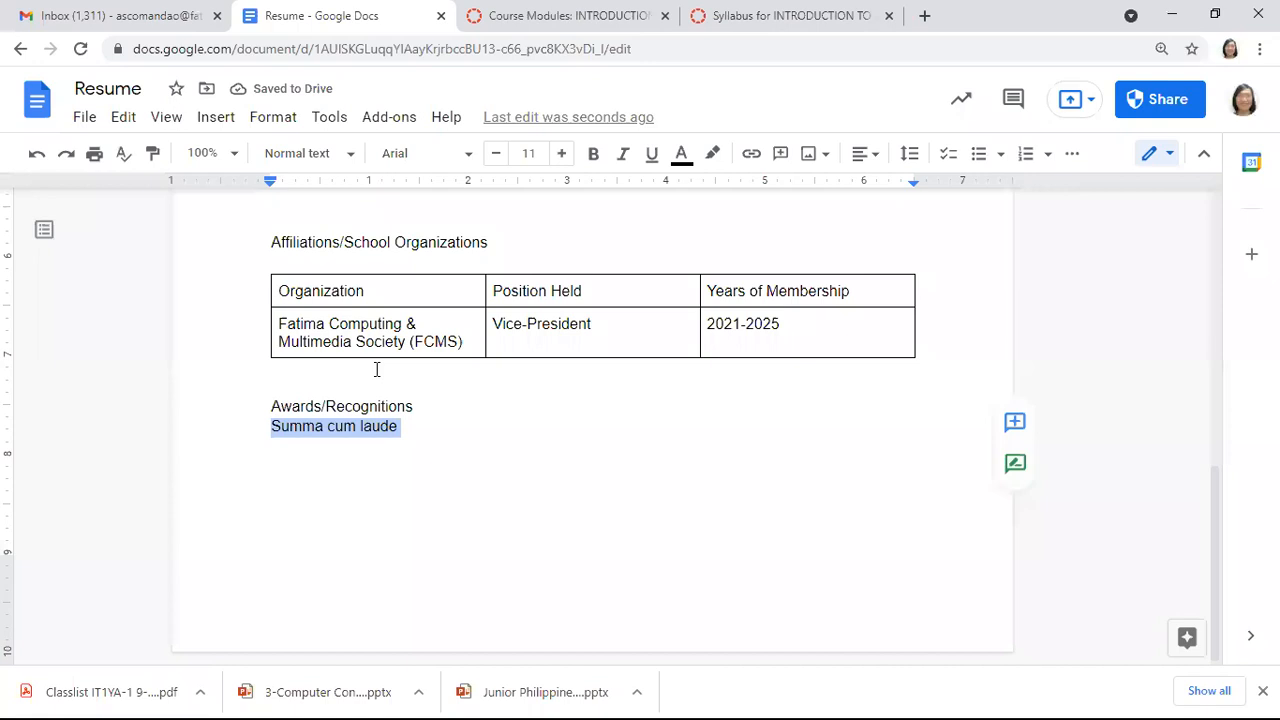
{"action": "key", "text": "BackSpace"}
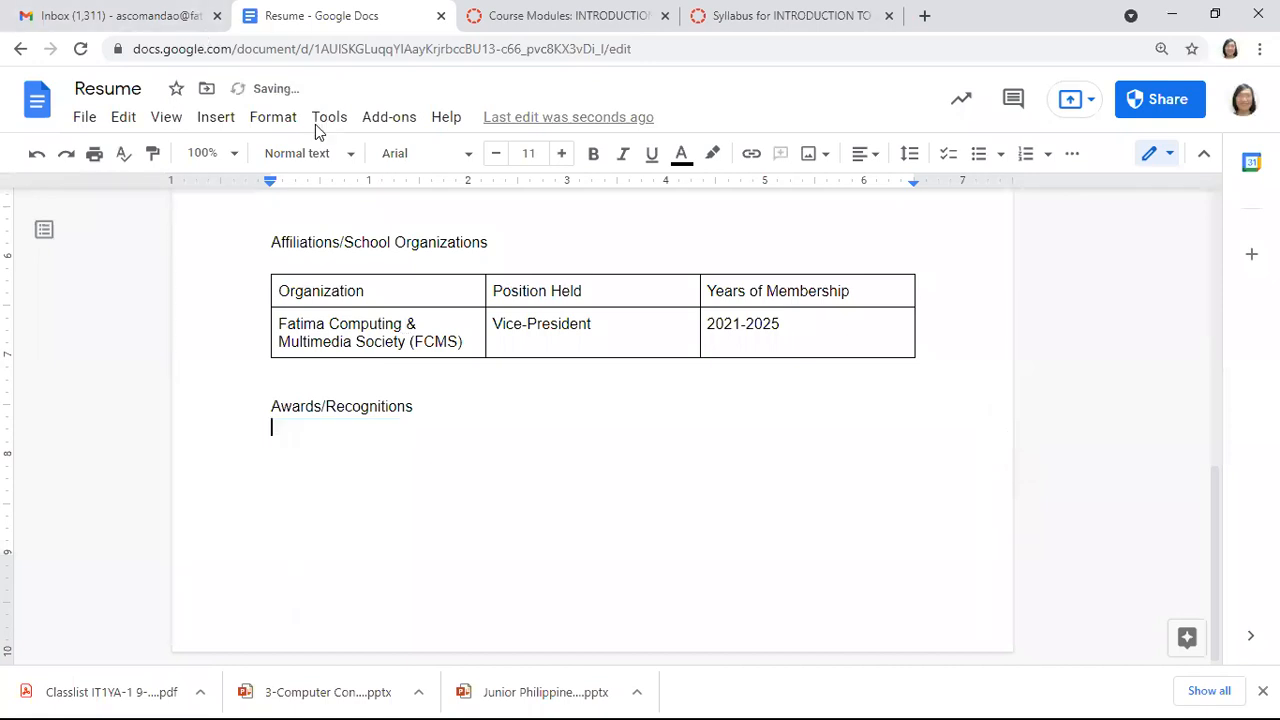
Insert a 3 x 2 table under Awards/Recognitions and paste Summa cum laude into its second row
{"action": "left_click", "coordinate": [222, 121]}
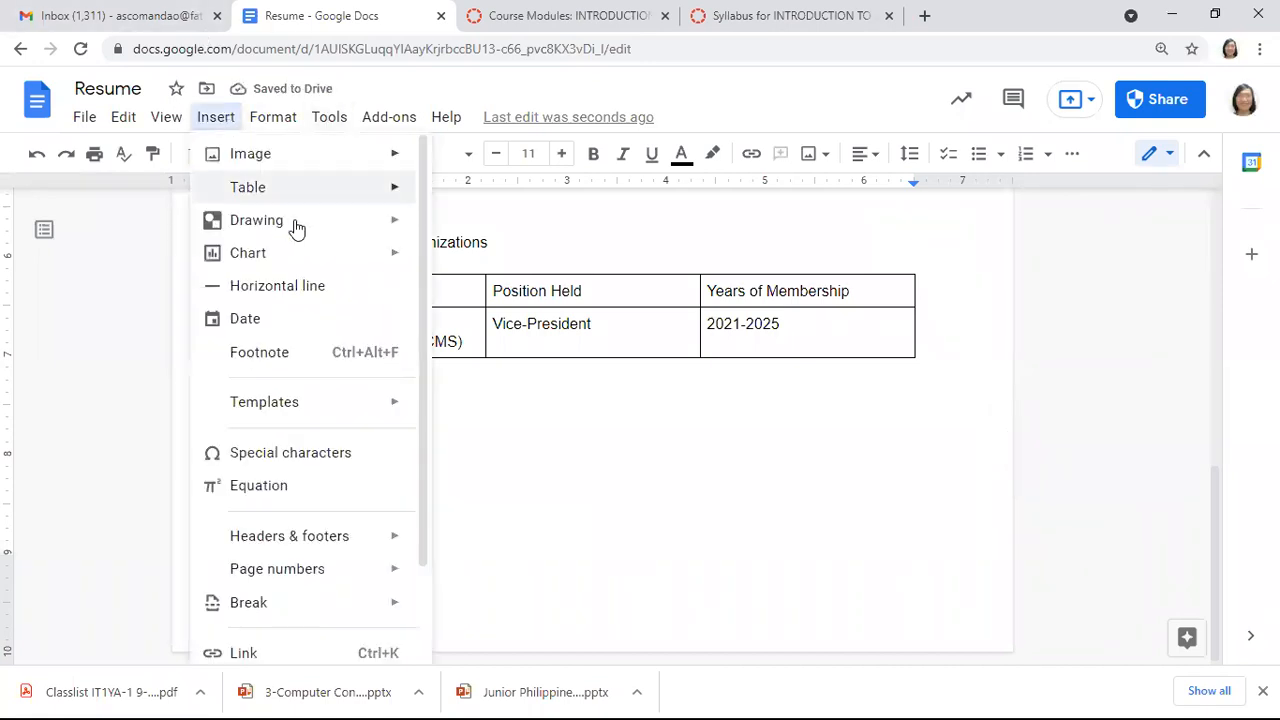
{"action": "mouse_move", "coordinate": [386, 195]}
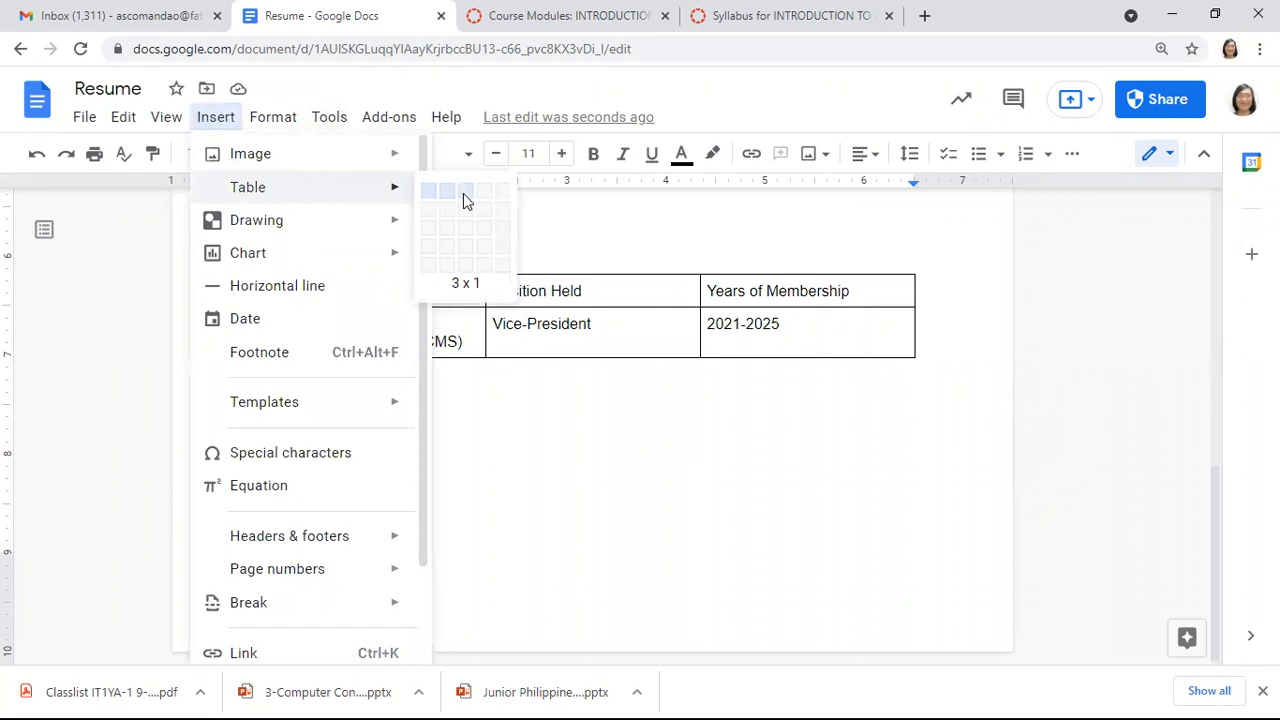
{"action": "left_click", "coordinate": [474, 219]}
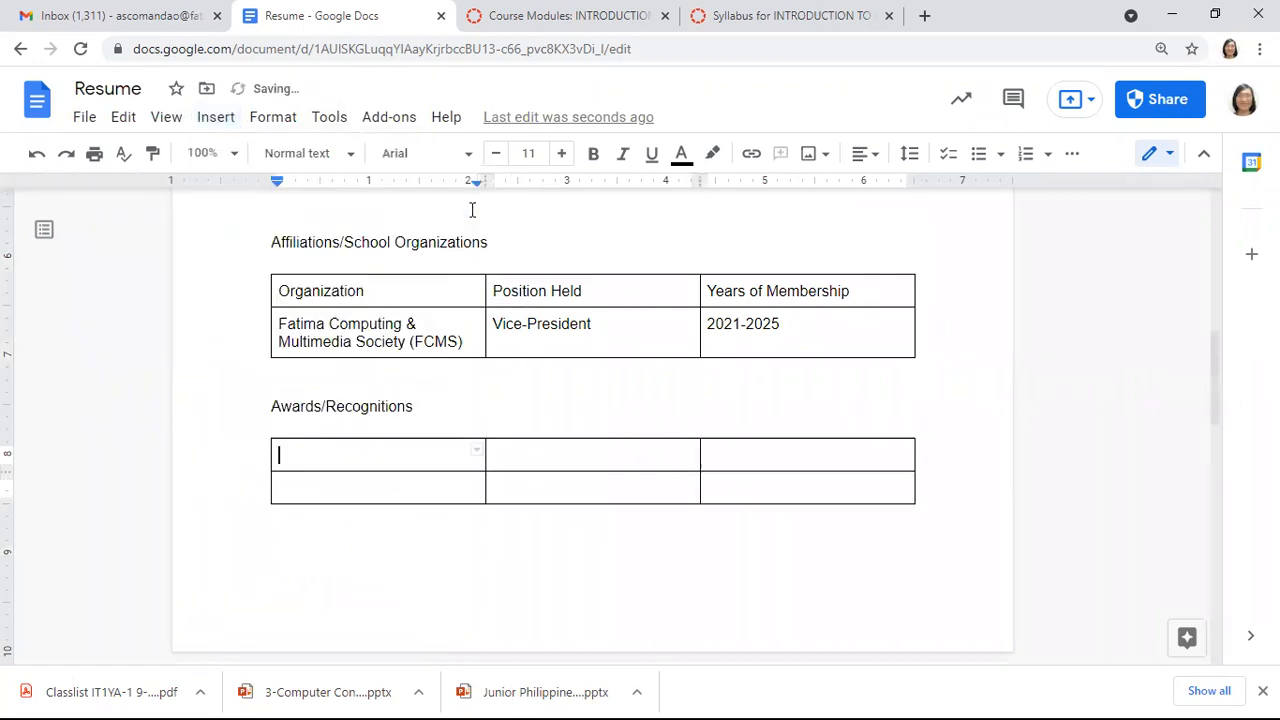
{"action": "left_click", "coordinate": [435, 484]}
{"action": "key", "text": "ctrl+v"}
Type the headers Recognition, School and Date in the table's top row
{"action": "double_click", "coordinate": [444, 459]}
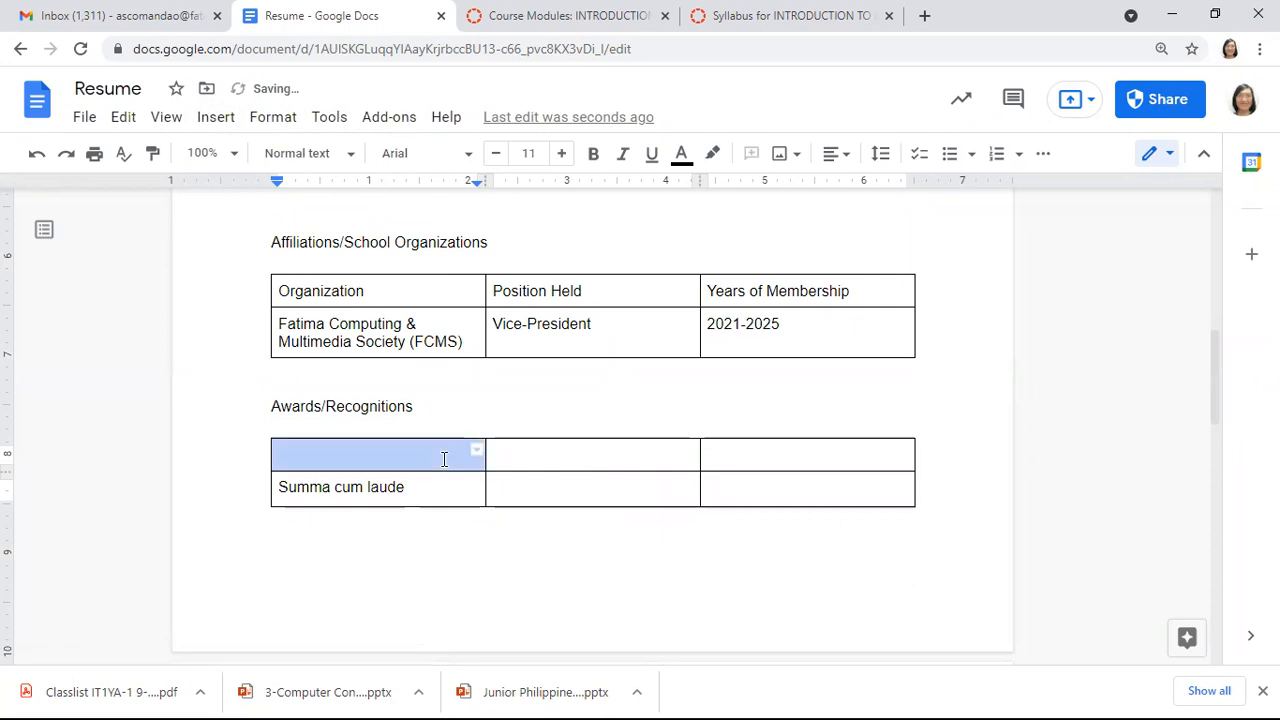
{"action": "type", "text": "Recogini"}
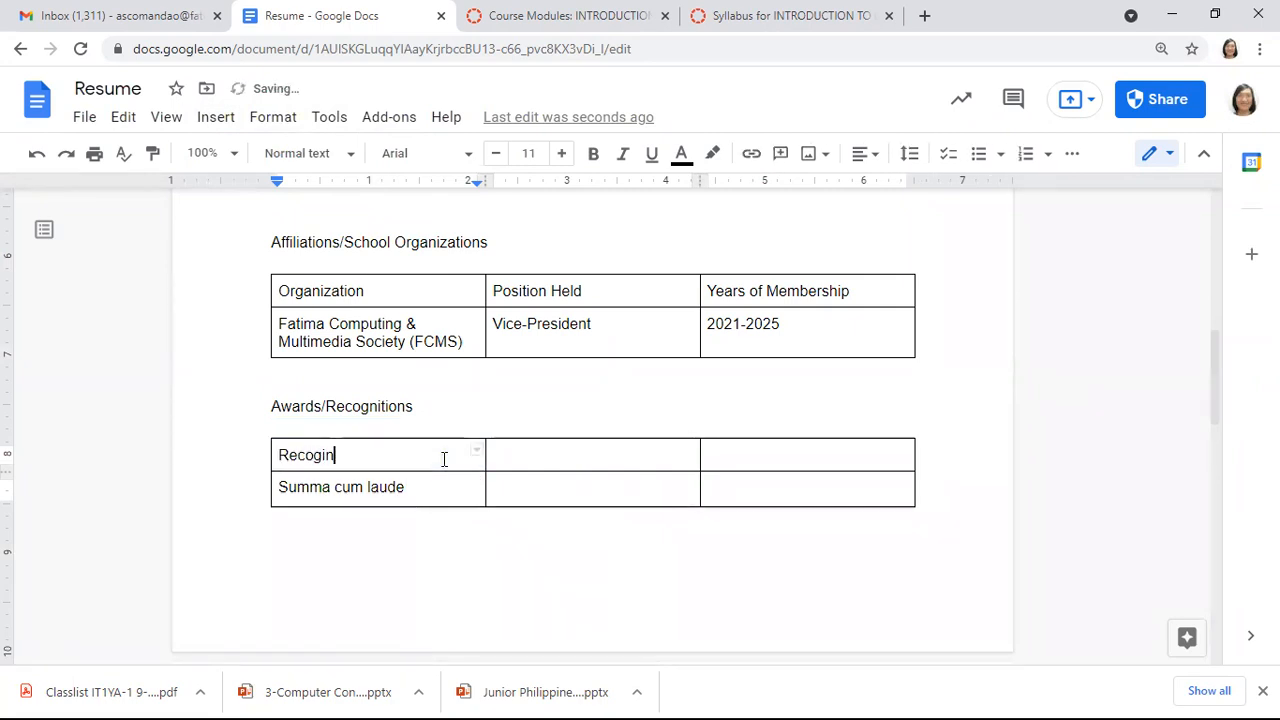
{"action": "key", "text": "BackSpace"}
{"action": "key", "text": "BackSpace"}
{"action": "key", "text": "BackSpace"}
{"action": "type", "text": "nition"}
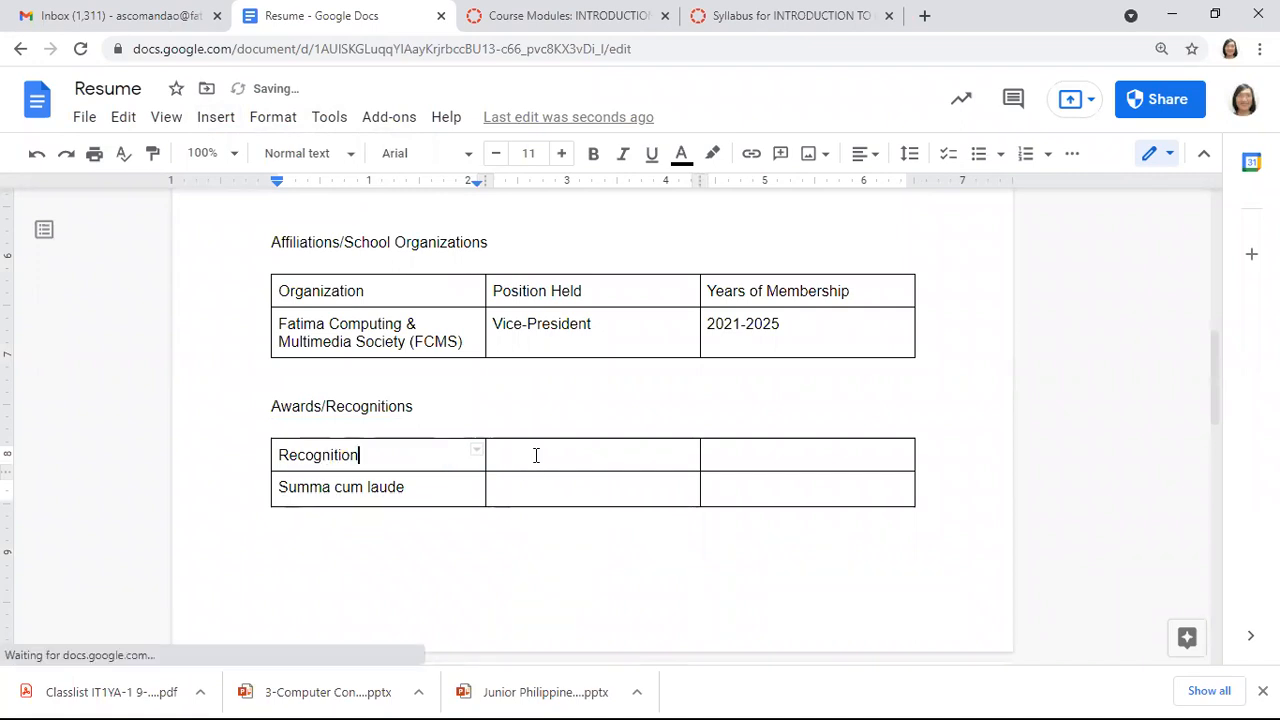
{"action": "key", "text": "Tab"}
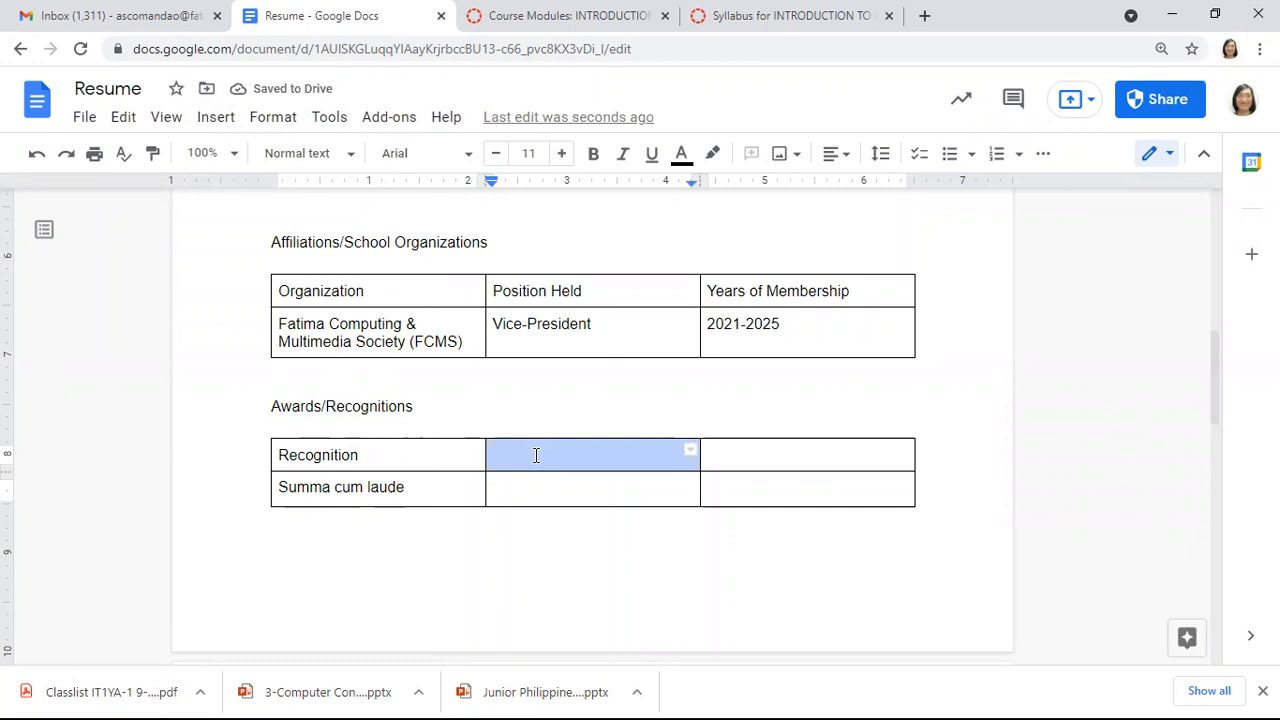
{"action": "type", "text": "School"}
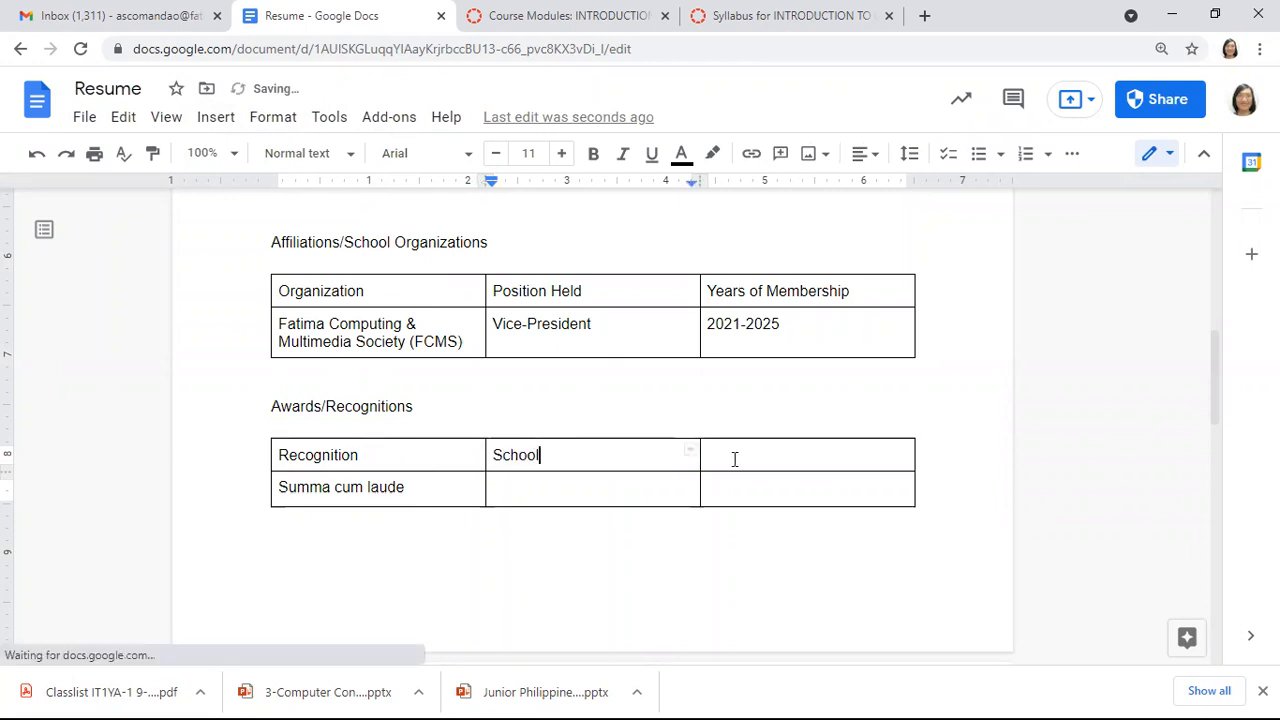
{"action": "key", "text": "Tab"}
{"action": "type", "text": "E"}
{"action": "key", "text": "BackSpace"}
{"action": "type", "text": "Date"}
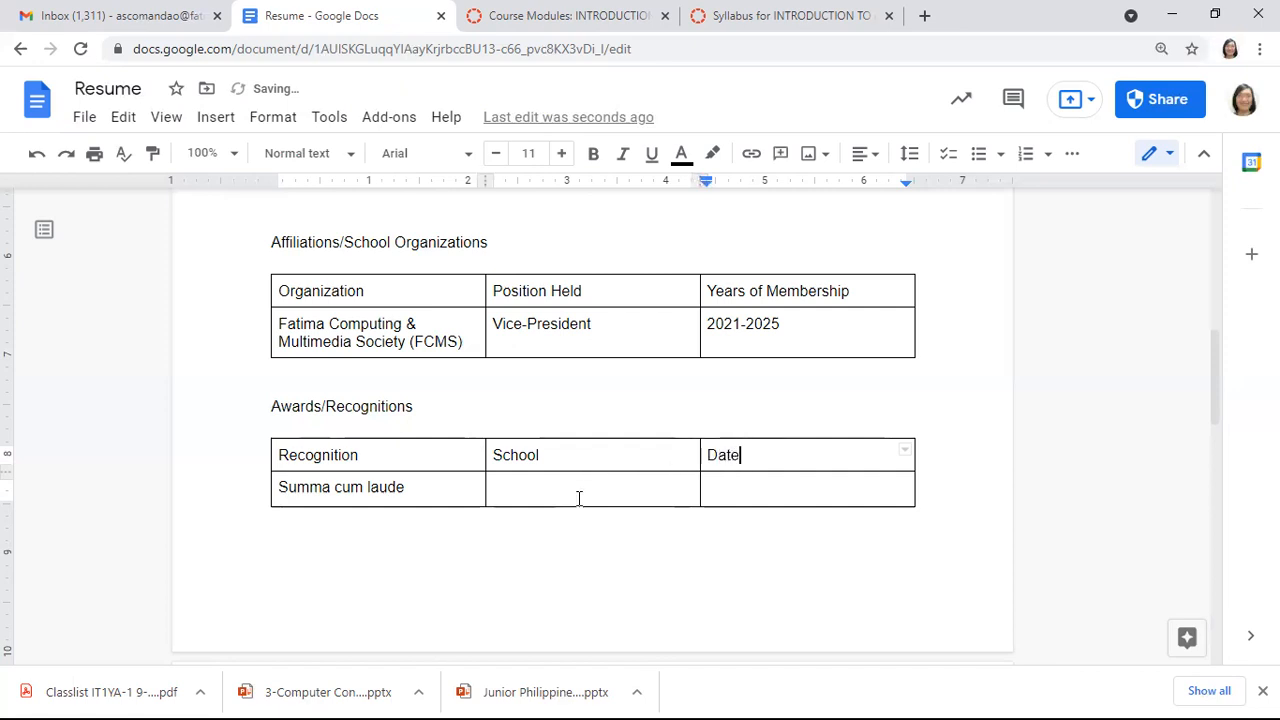
{"action": "key", "text": "Tab"}
{"action": "key", "text": "Tab"}
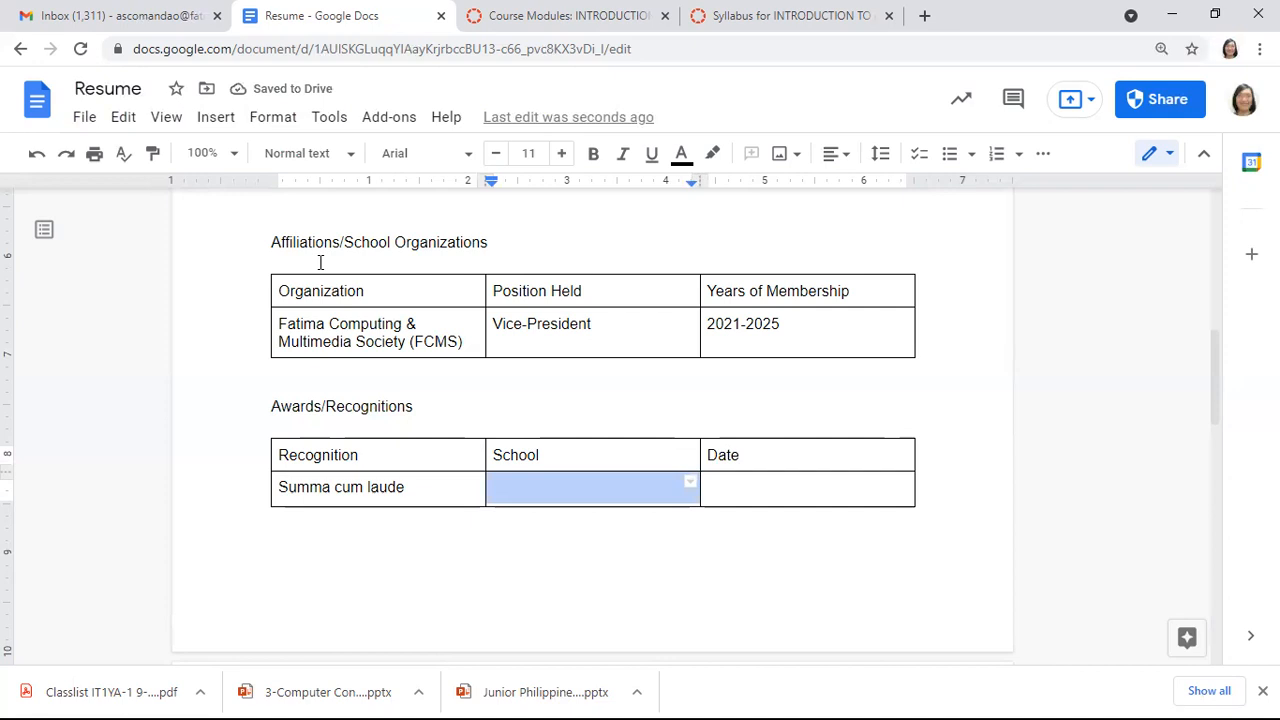
{"action": "key", "text": "Page_Up"}
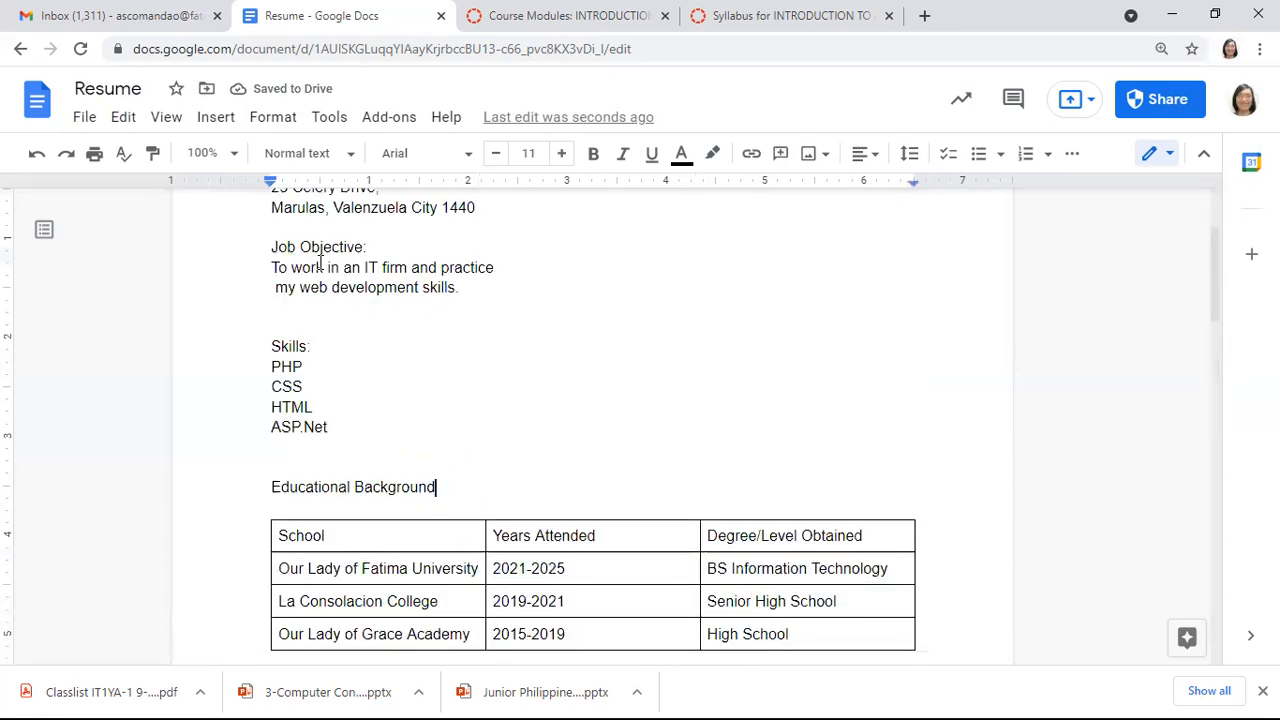
Copy 'Our Lady of Fatima University' from the education table into the award's School cell
{"action": "left_click", "coordinate": [280, 569]}
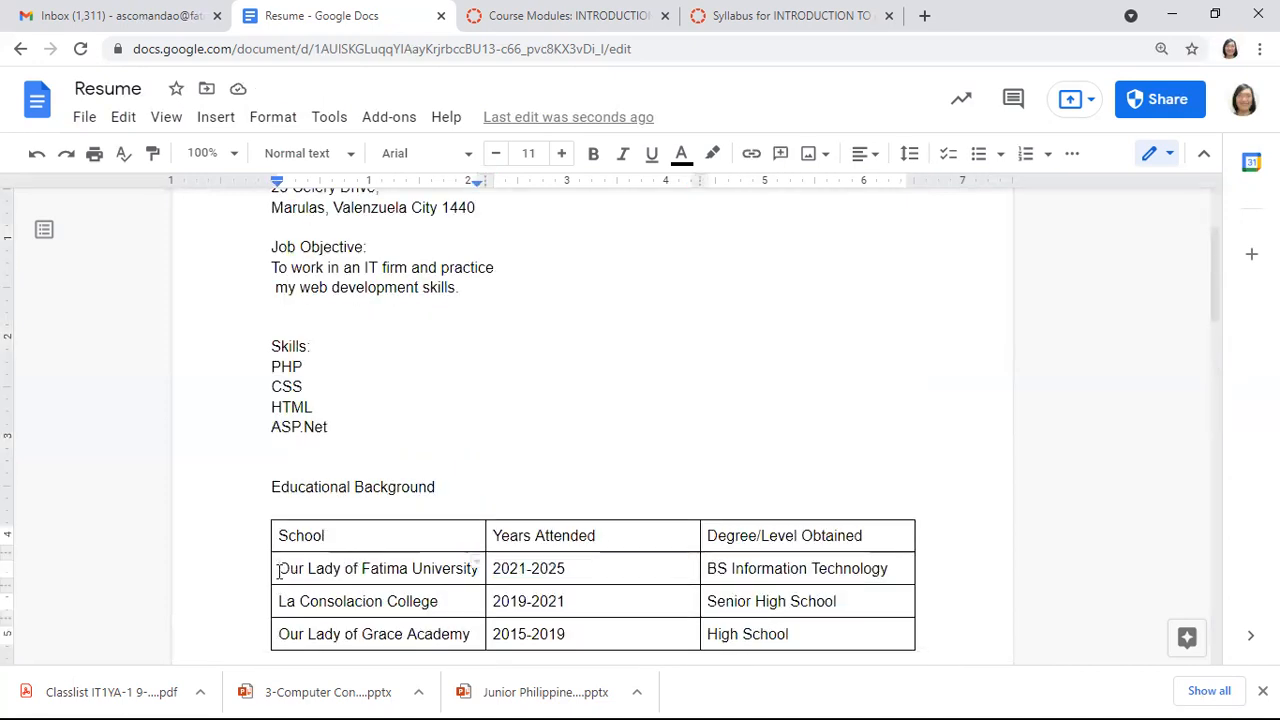
{"action": "key", "text": "ctrl+shift+Right"}
{"action": "key", "text": "ctrl+shift+Right"}
{"action": "key", "text": "ctrl+shift+Right"}
{"action": "key", "text": "ctrl+shift+Right"}
{"action": "key", "text": "ctrl+shift+Right"}
{"action": "key", "text": "ctrl+c"}
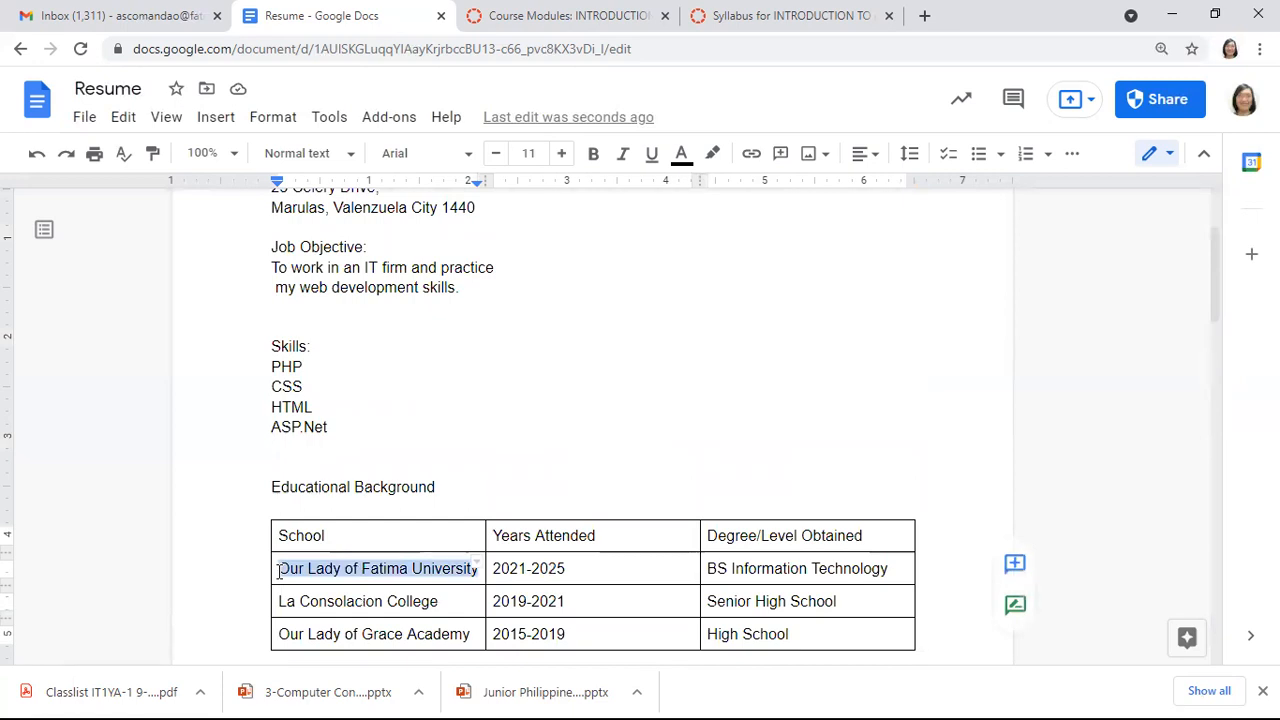
{"action": "key", "text": "ctrl+End"}
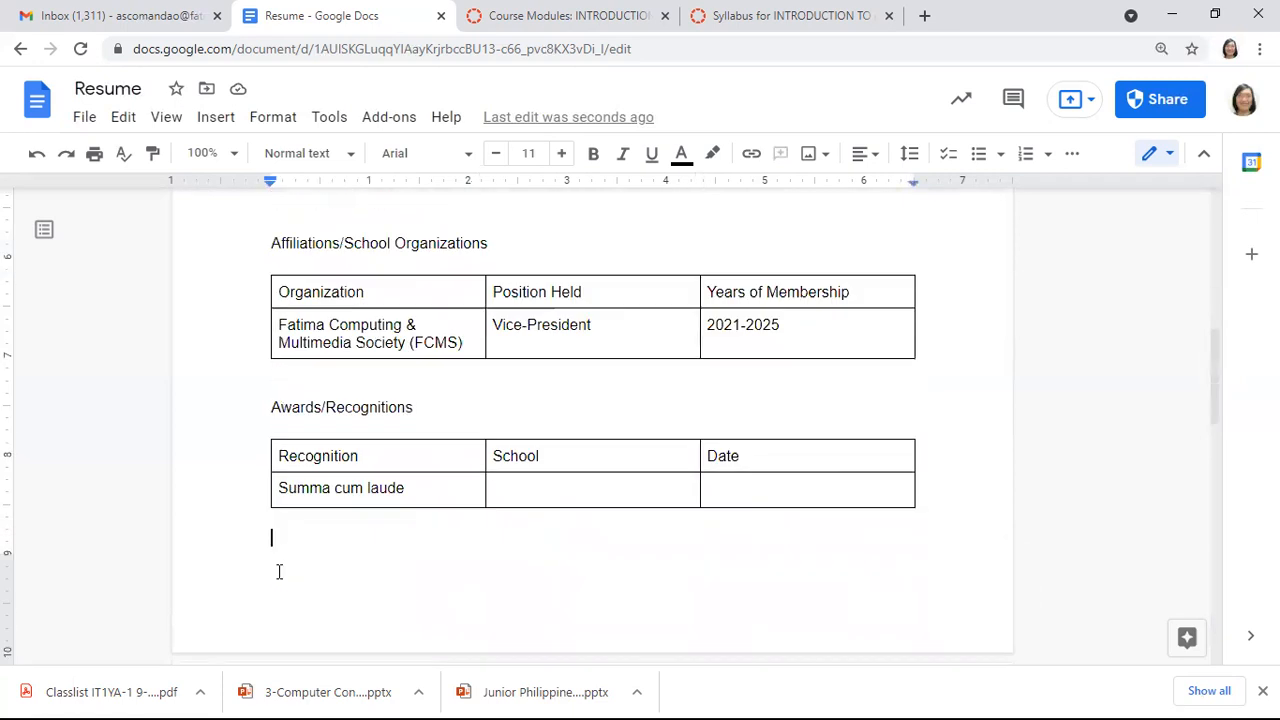
{"action": "left_click", "coordinate": [609, 498]}
{"action": "key", "text": "ctrl+v"}
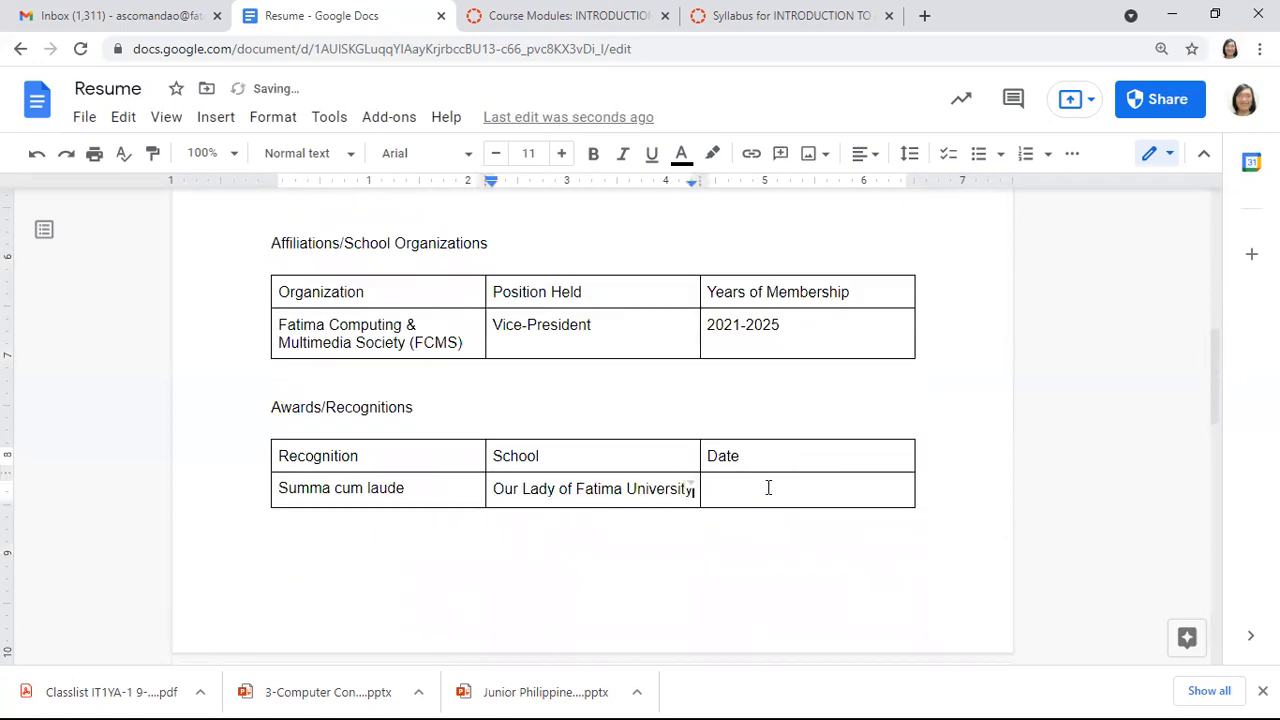
Enter the award date July 21 2025 in the Date cell
{"action": "double_click", "coordinate": [768, 487]}
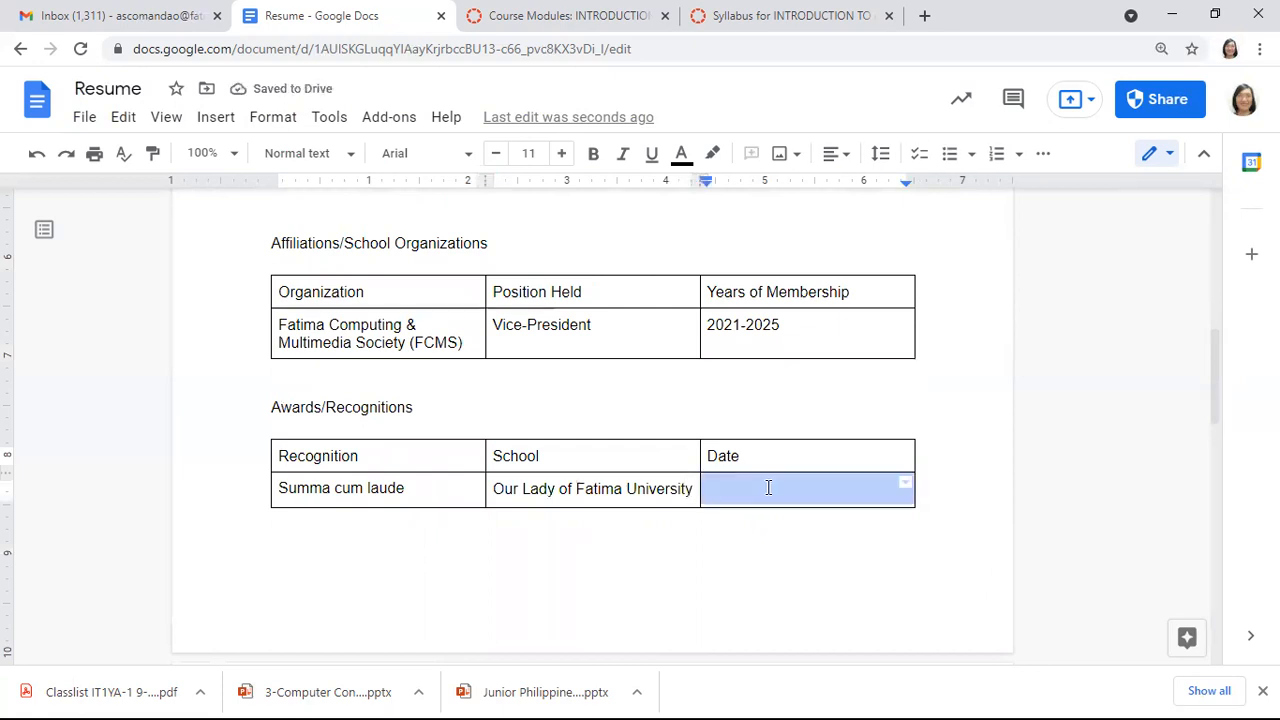
{"action": "type", "text": "July"}
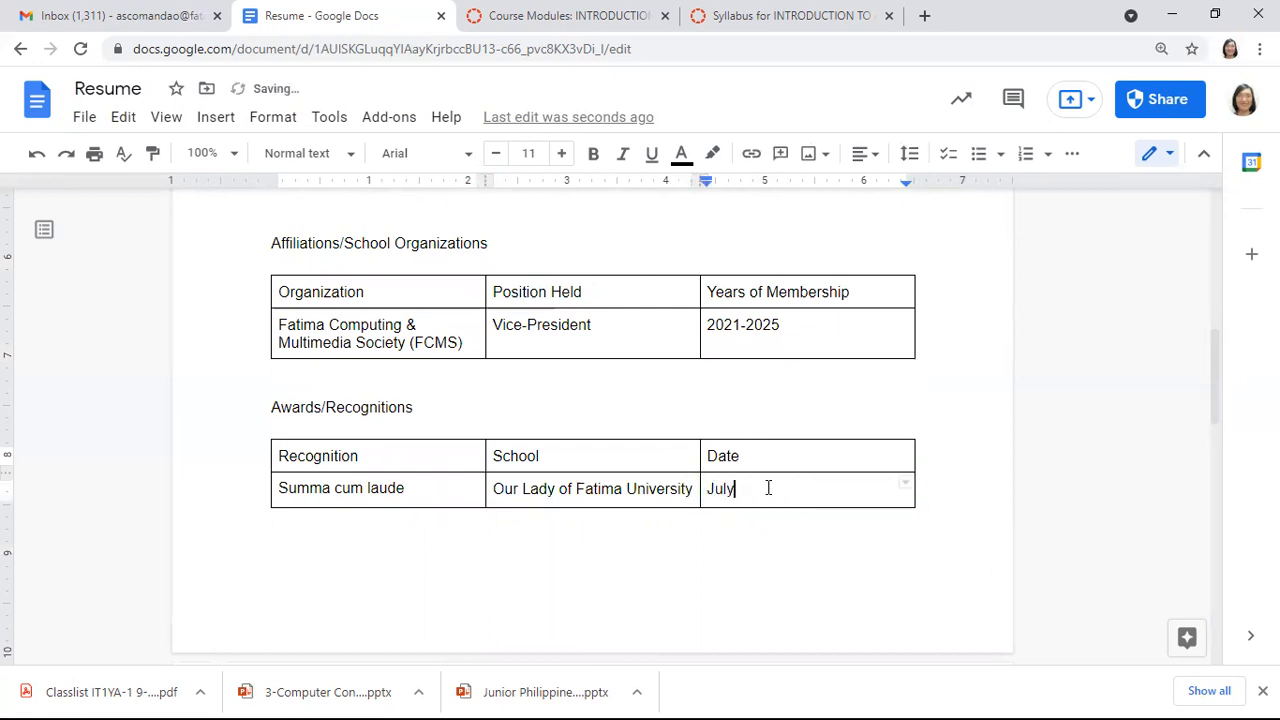
{"action": "type", "text": " 21 2021"}
{"action": "key", "text": "BackSpace"}
{"action": "type", "text": "5"}
{"action": "key", "text": "ctrl+Left"}
Add the comma after July 21, then delete the blank second page
{"action": "type", "text": ","}
{"action": "scroll", "coordinate": [1000, 435], "scroll_direction": "down", "scroll_amount": 5}
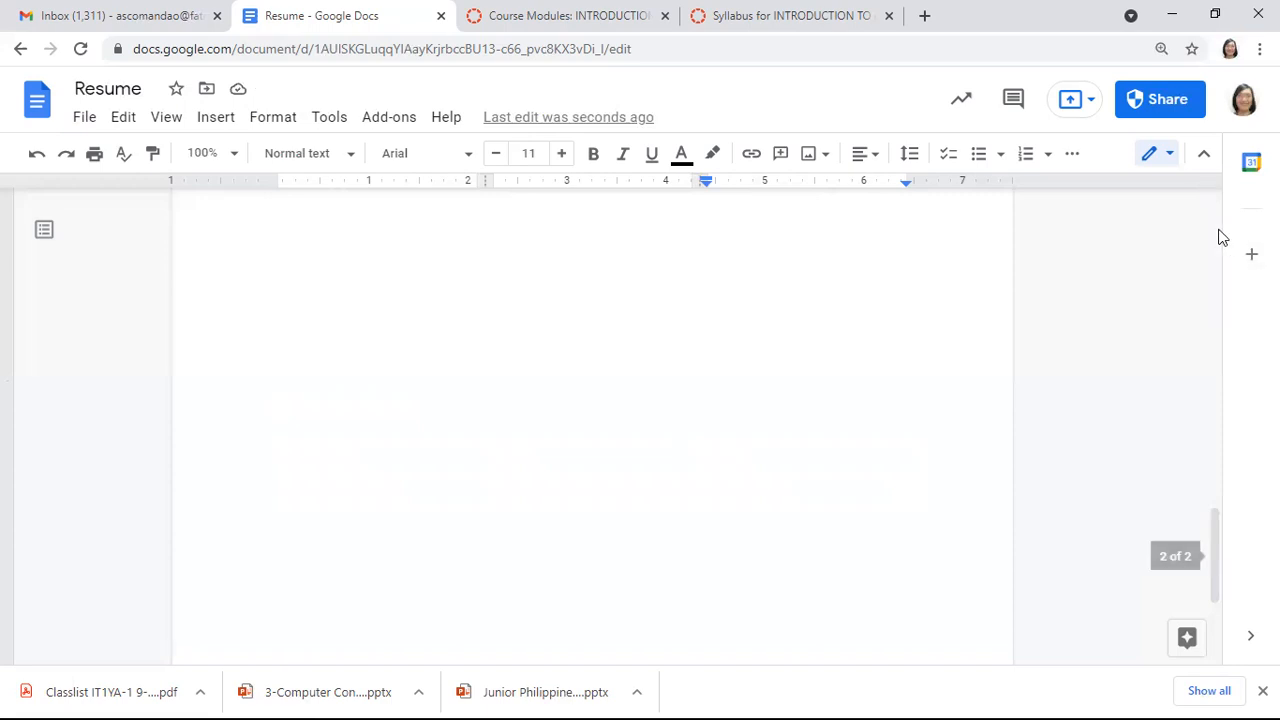
{"action": "scroll", "coordinate": [1220, 236], "scroll_direction": "up", "scroll_amount": 2}
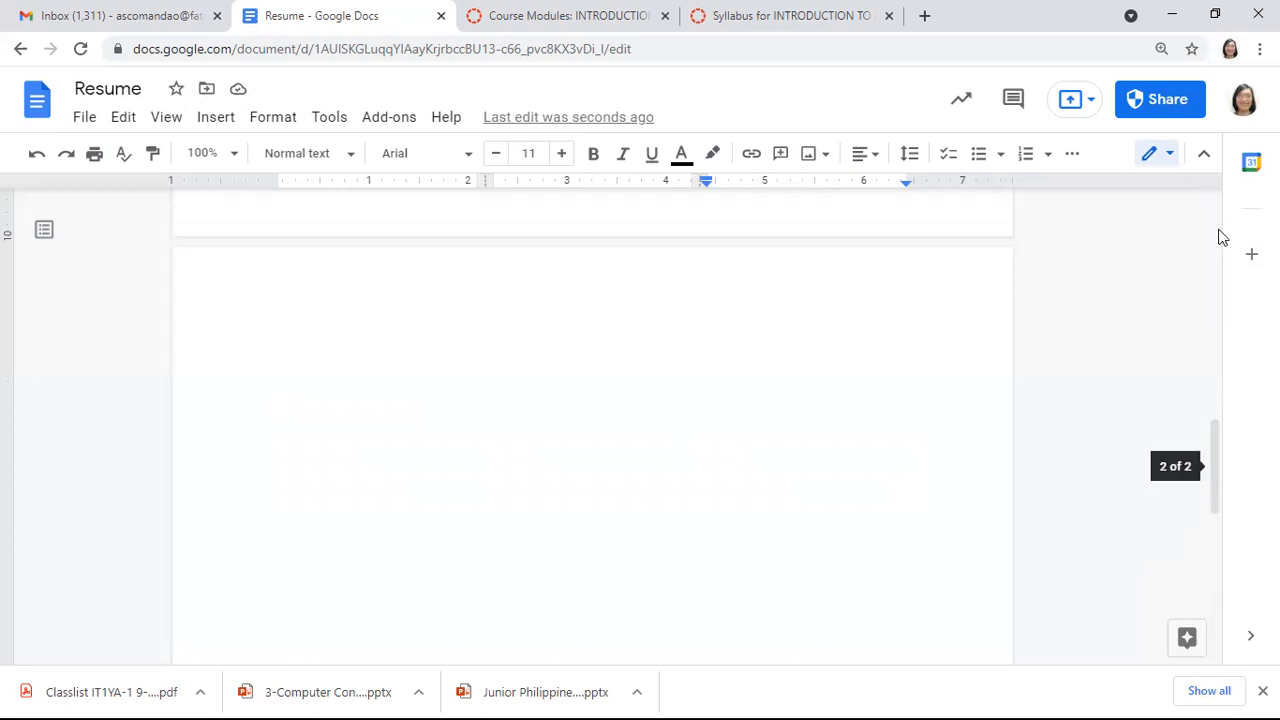
{"action": "left_click", "coordinate": [1218, 326]}
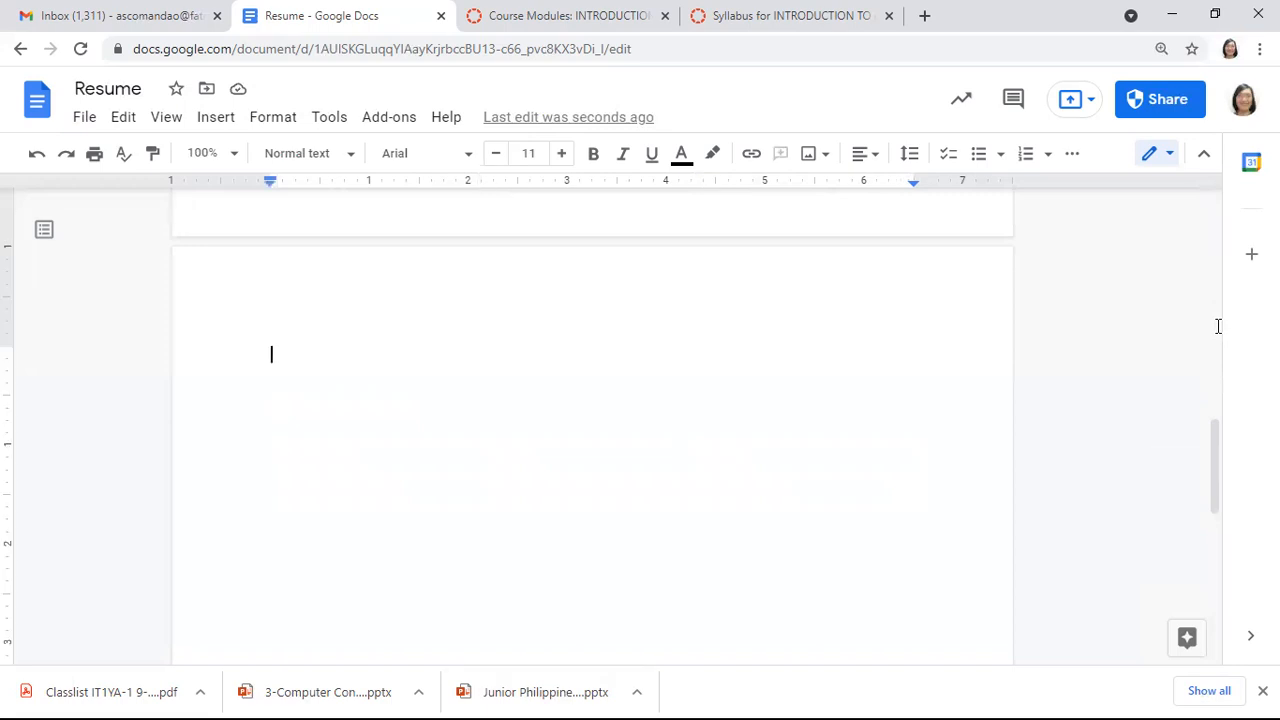
{"action": "key", "text": "BackSpace"}
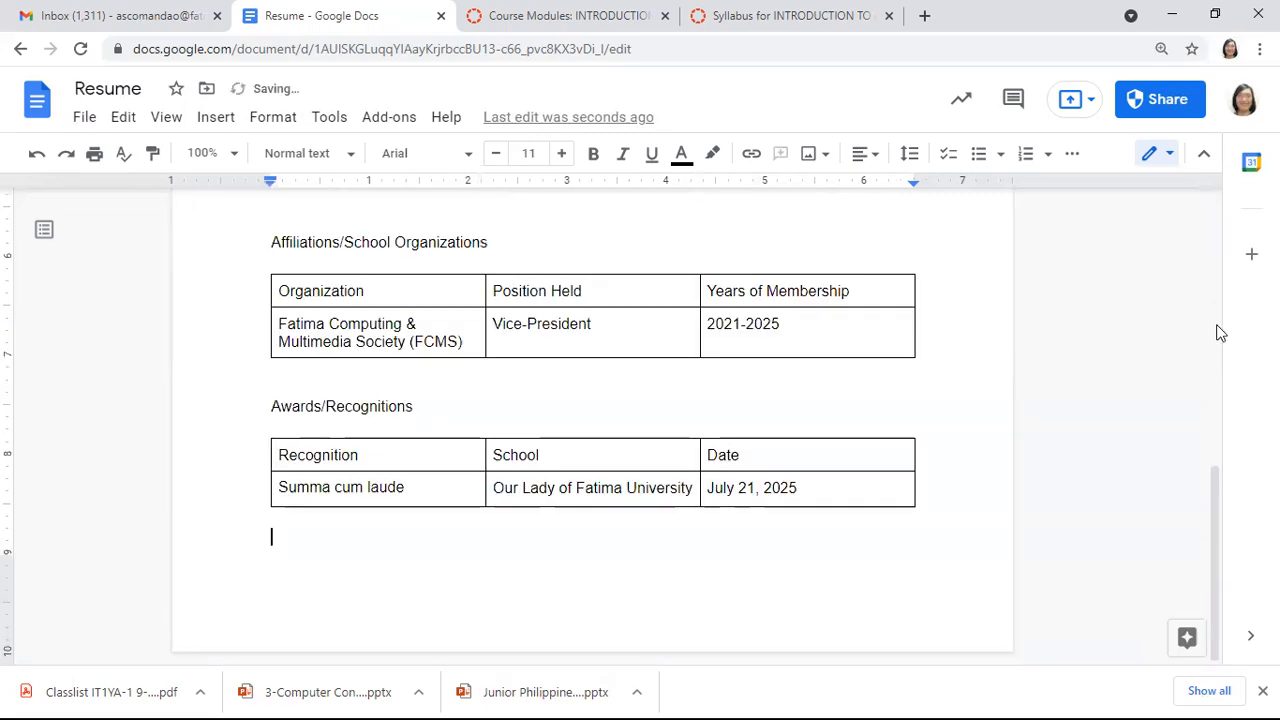
{"action": "left_click_drag", "start_coordinate": [1215, 530], "coordinate": [1217, 331]}
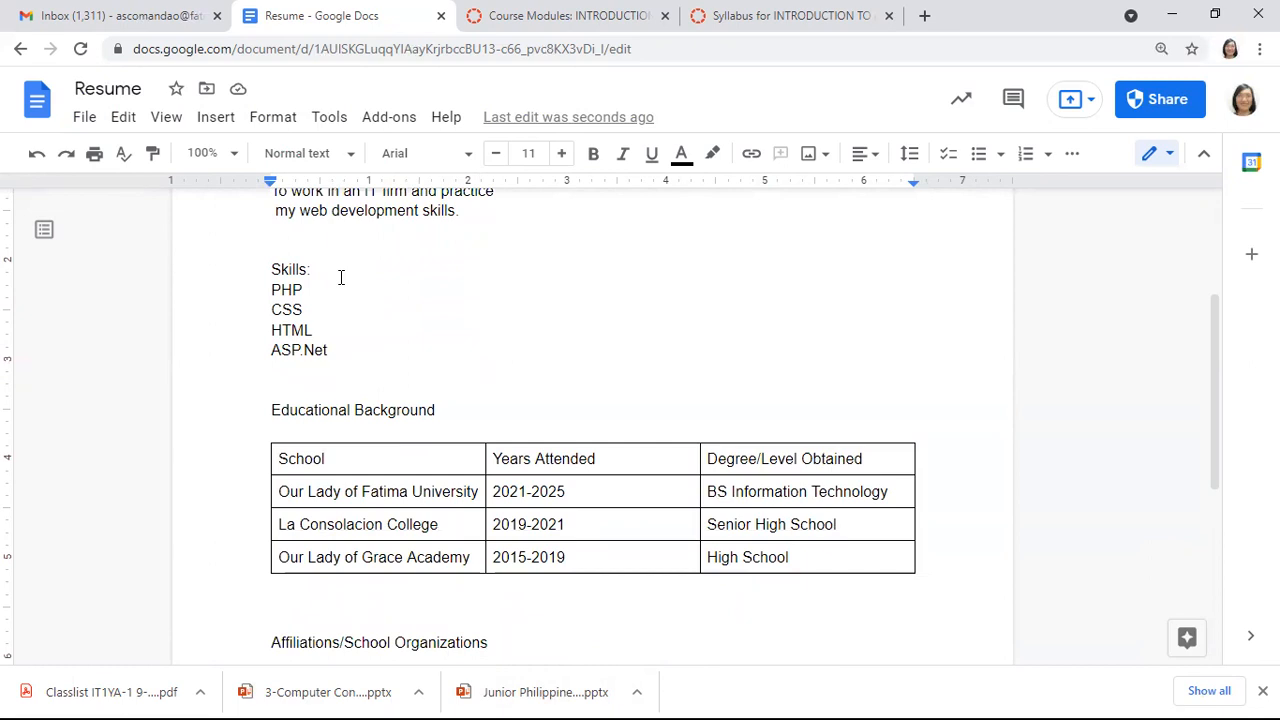
Cut the plain skills list and paste it into a new 3 x 2 table under Skills
{"action": "left_click", "coordinate": [333, 350]}
{"action": "key", "text": "shift+Up"}
{"action": "key", "text": "shift+Up"}
{"action": "key", "text": "shift+Up"}
{"action": "key", "text": "shift+Up"}
{"action": "key", "text": "shift+Up"}
{"action": "key", "text": "shift+Down"}
{"action": "key", "text": "shift+Down"}
{"action": "key", "text": "shift+Home"}
{"action": "key", "text": "ctrl+c"}
{"action": "key", "text": "BackSpace"}
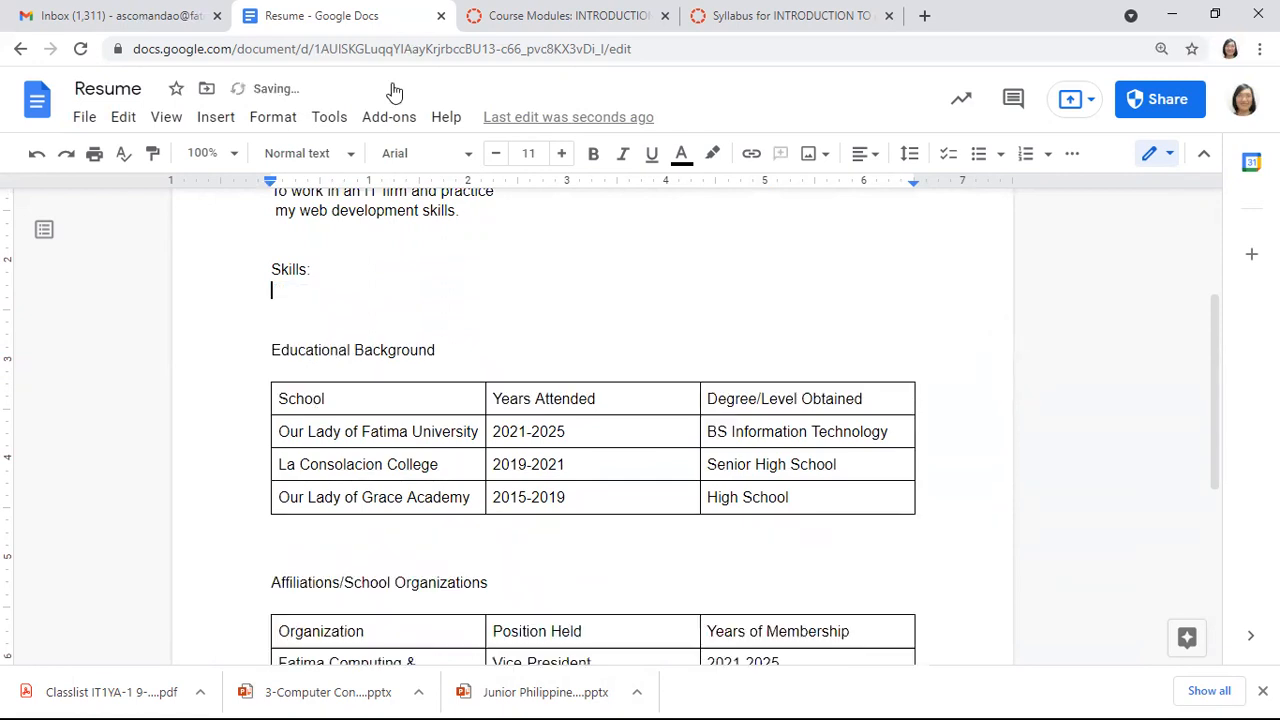
{"action": "left_click", "coordinate": [201, 122]}
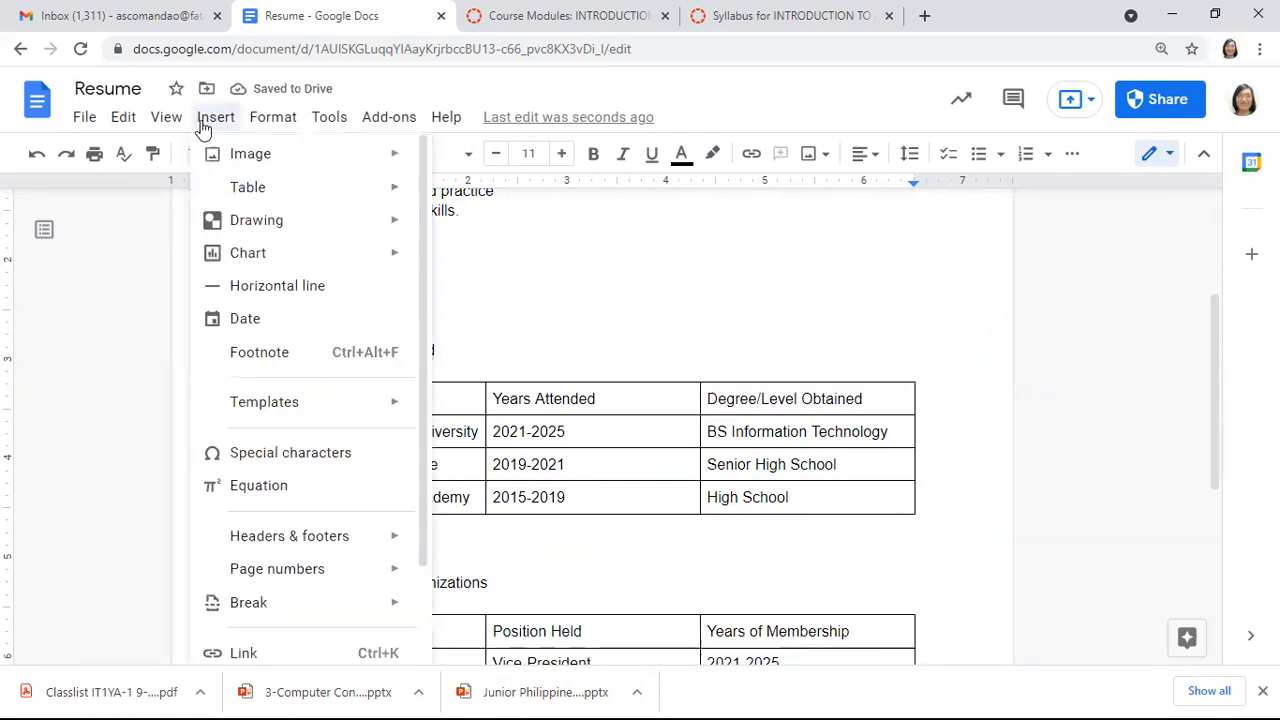
{"action": "mouse_move", "coordinate": [354, 194]}
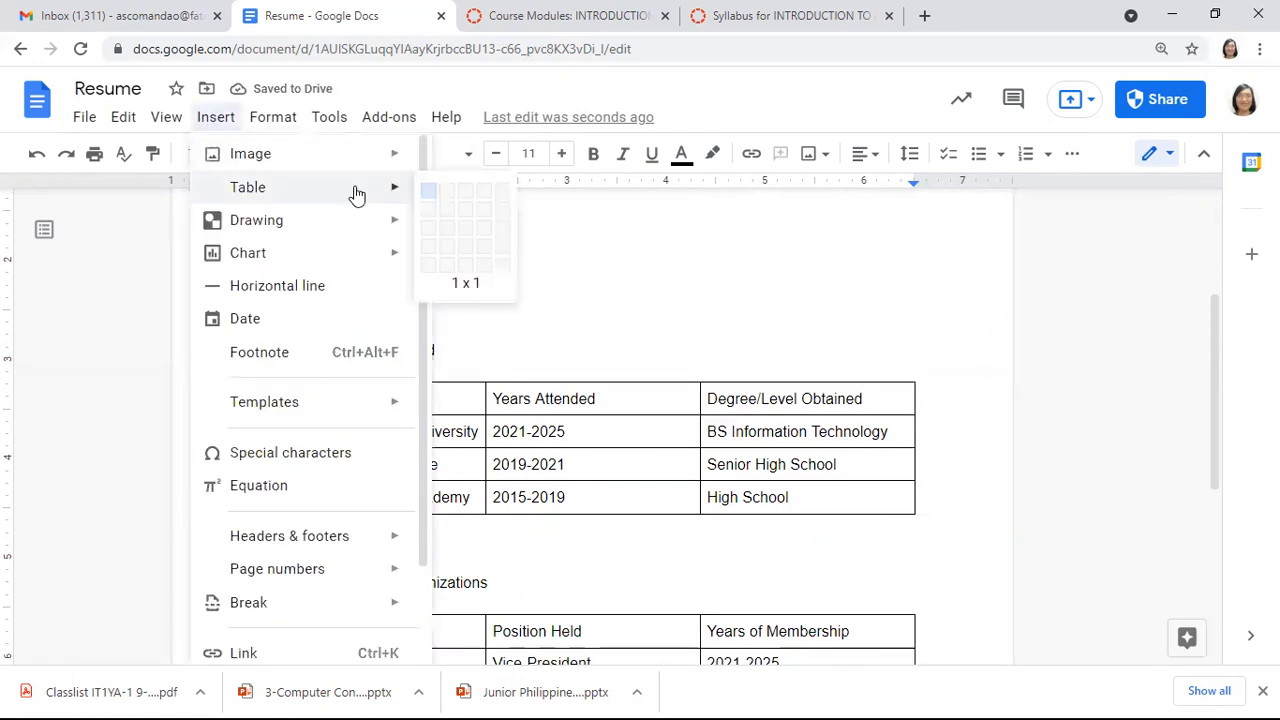
{"action": "left_click", "coordinate": [470, 210]}
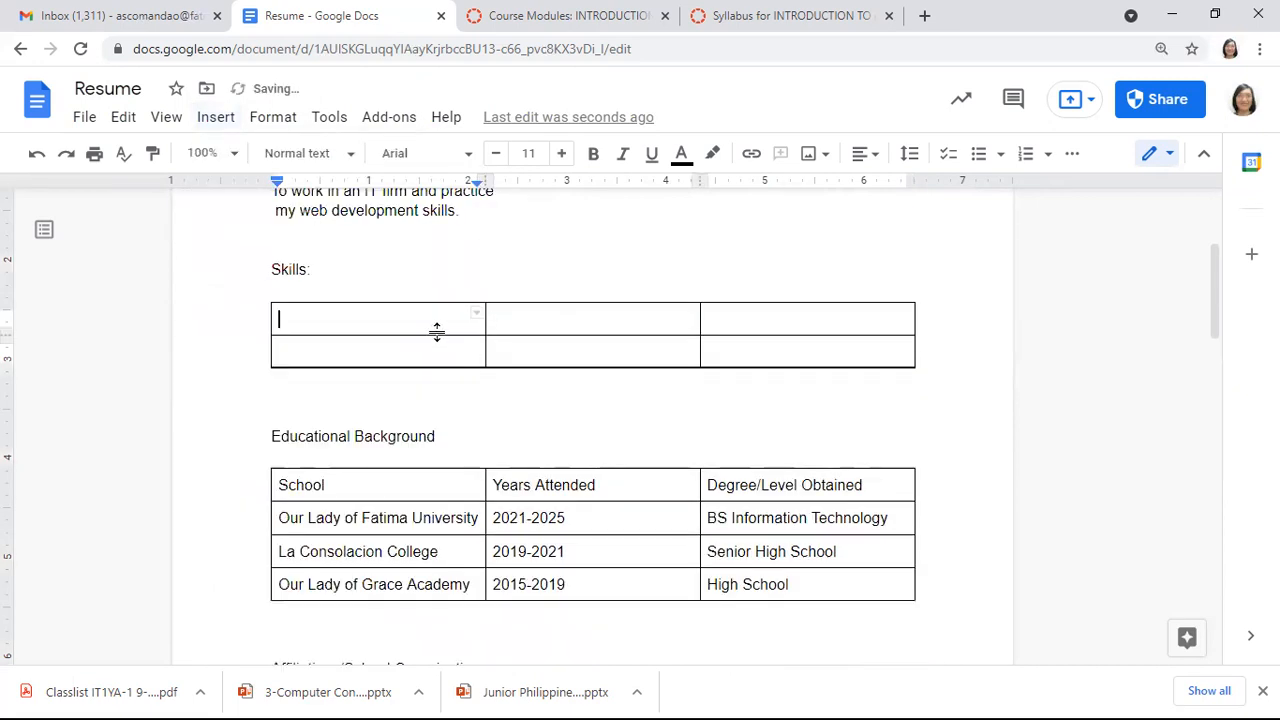
{"action": "key", "text": "ctrl+v"}
Move ASP.Net and HTML into the second row's first and middle cells
{"action": "key", "text": "ctrl+shift+Left"}
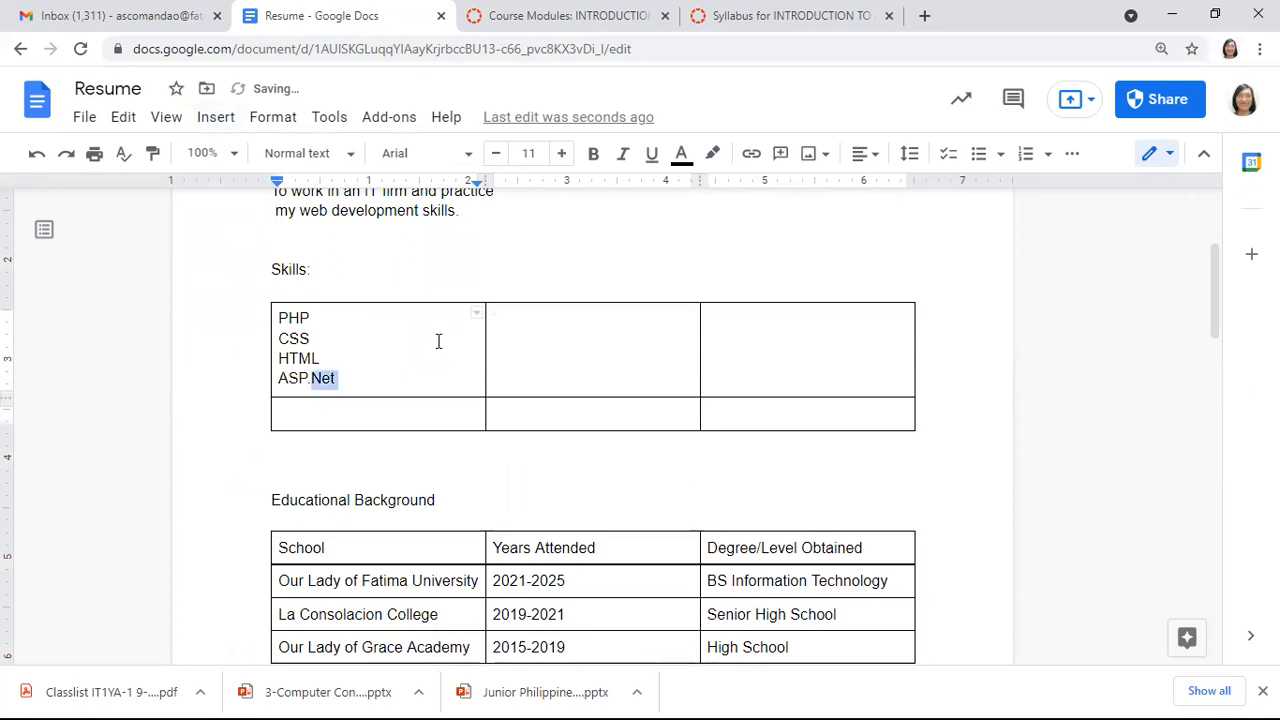
{"action": "key", "text": "ctrl+shift+Left"}
{"action": "key", "text": "ctrl+c"}
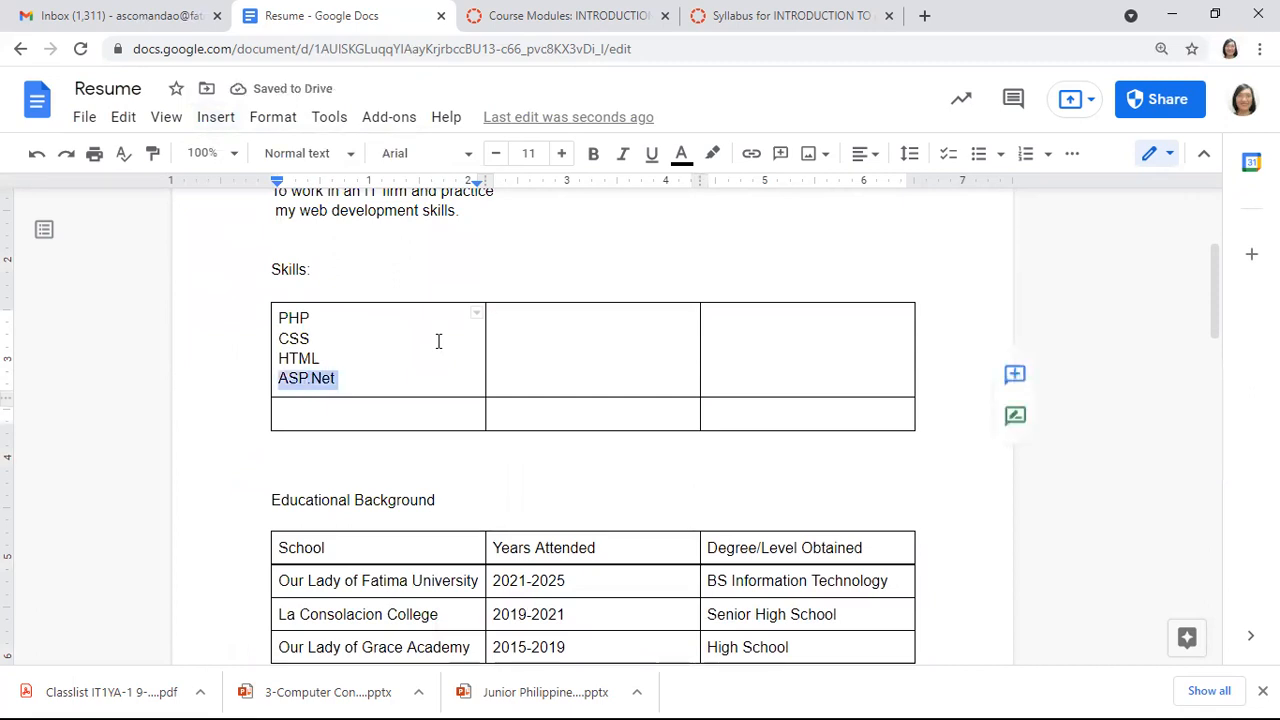
{"action": "key", "text": "BackSpace"}
{"action": "left_click", "coordinate": [412, 410]}
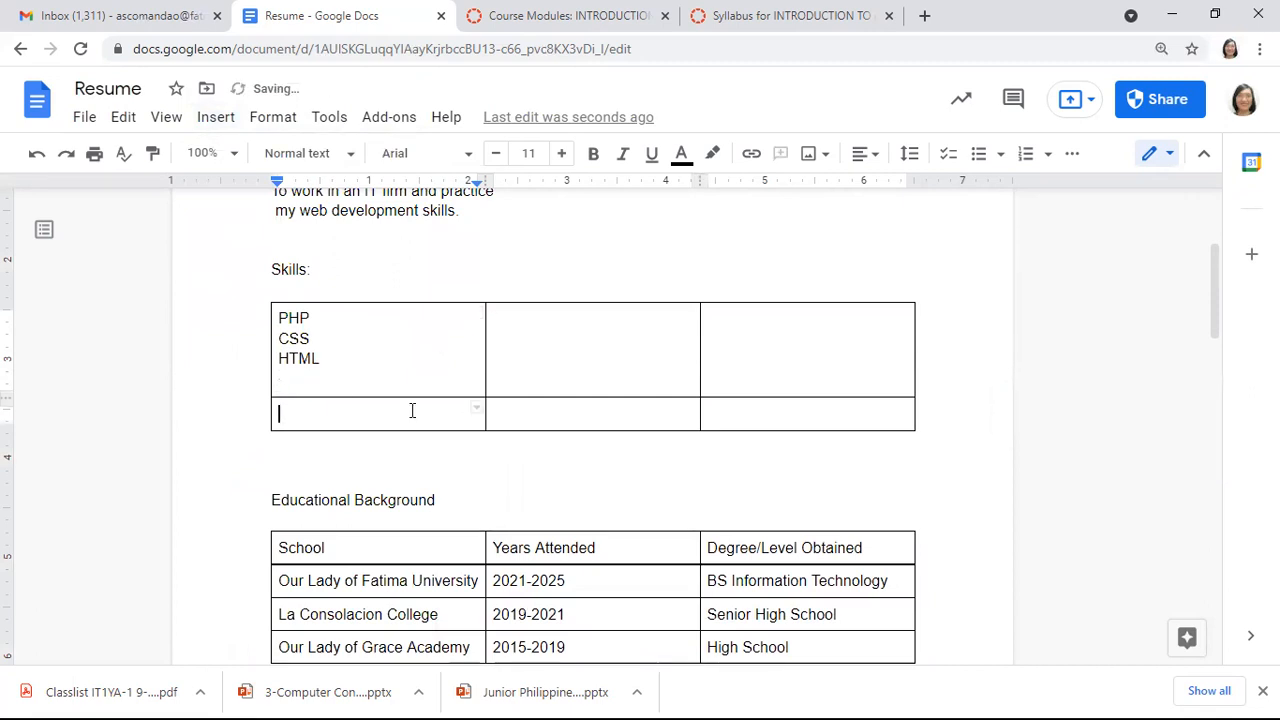
{"action": "key", "text": "ctrl+v"}
{"action": "left_click", "coordinate": [350, 363]}
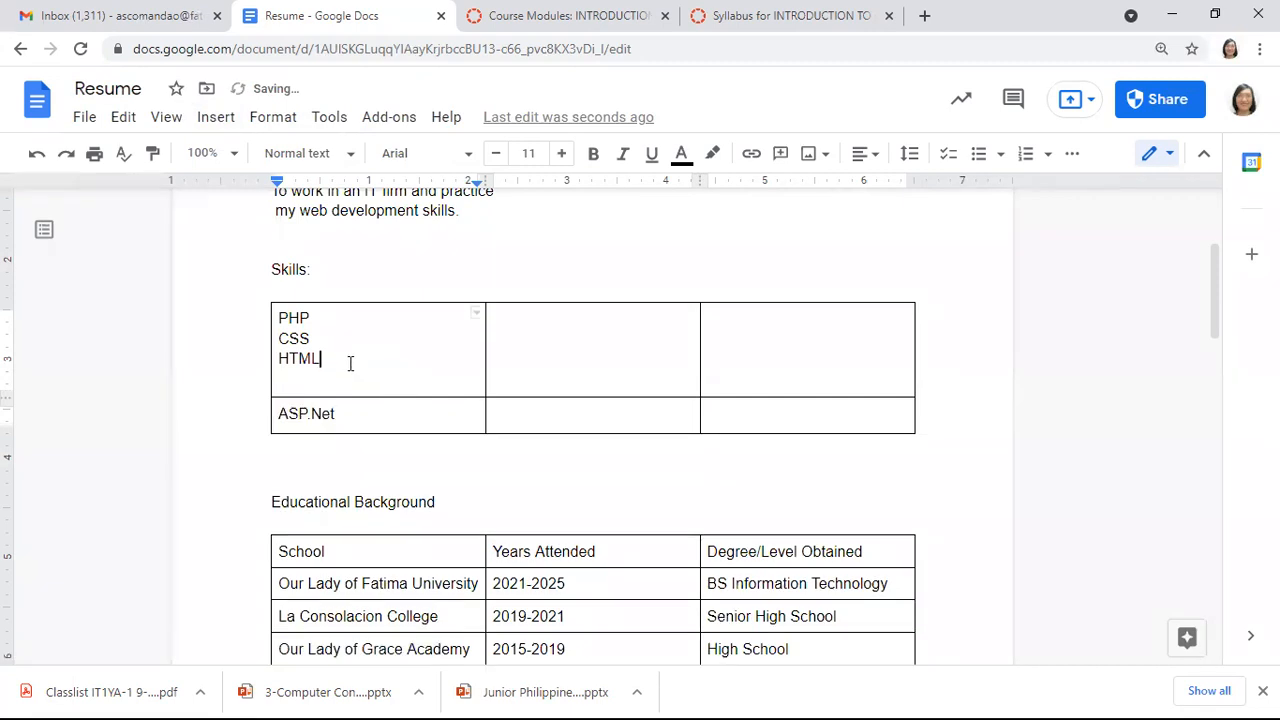
{"action": "key", "text": "ctrl+shift+Left"}
{"action": "key", "text": "ctrl+x"}
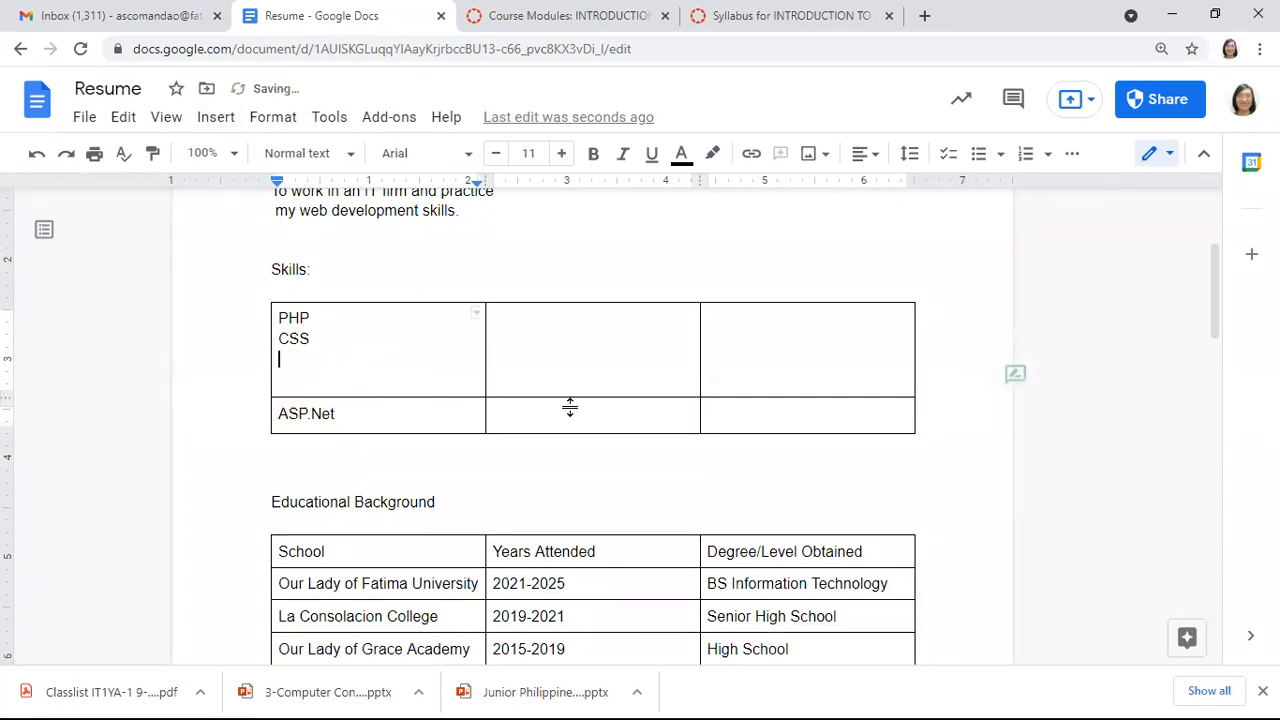
{"action": "left_click", "coordinate": [560, 420]}
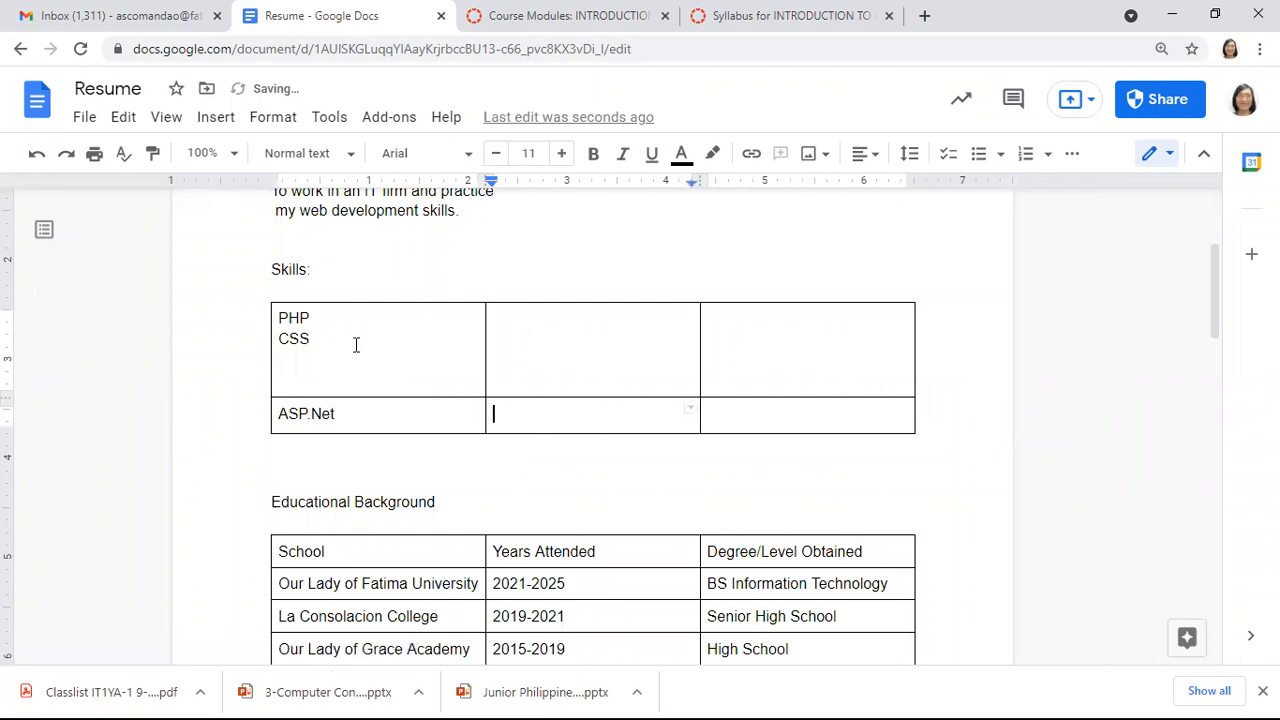
{"action": "key", "text": "ctrl+v"}
Move CSS into the first row's middle cell and clear the blank lines under PHP
{"action": "left_click", "coordinate": [337, 343]}
{"action": "key", "text": "ctrl+shift+Left"}
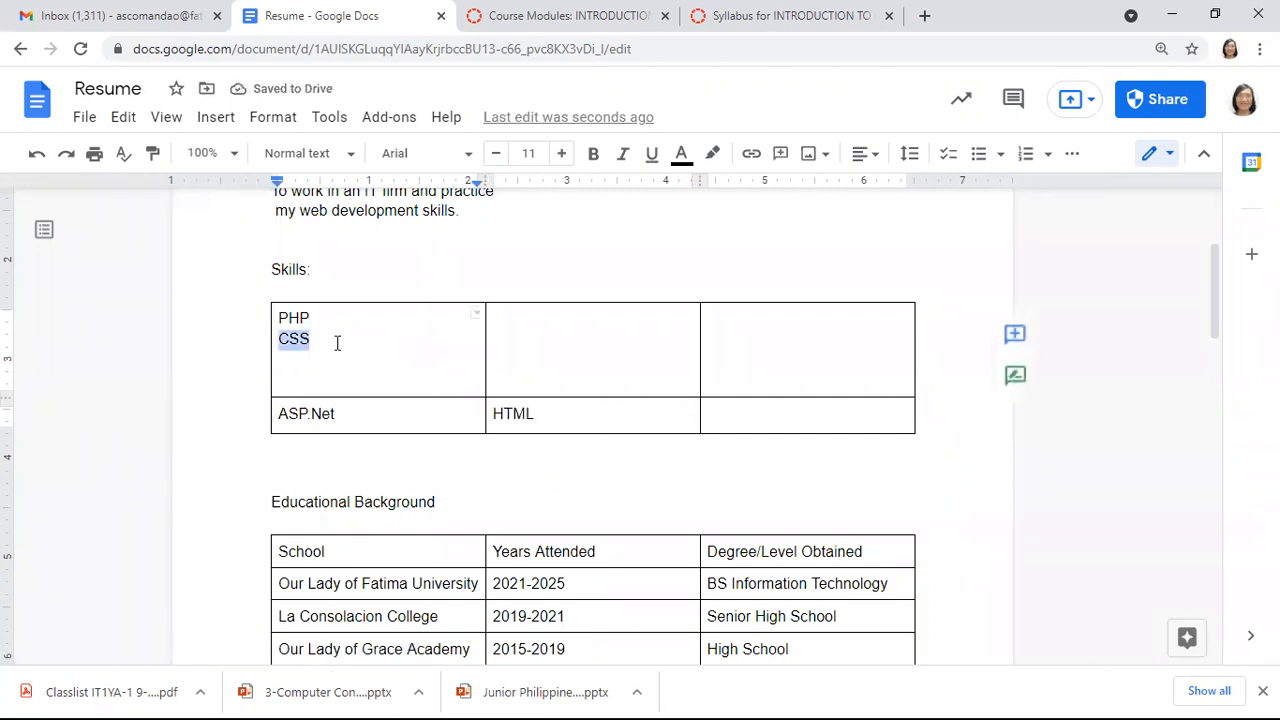
{"action": "key", "text": "ctrl+x"}
{"action": "left_click", "coordinate": [565, 329]}
{"action": "key", "text": "ctrl+v"}
{"action": "left_click", "coordinate": [397, 383]}
{"action": "key", "text": "BackSpace"}
{"action": "key", "text": "BackSpace"}
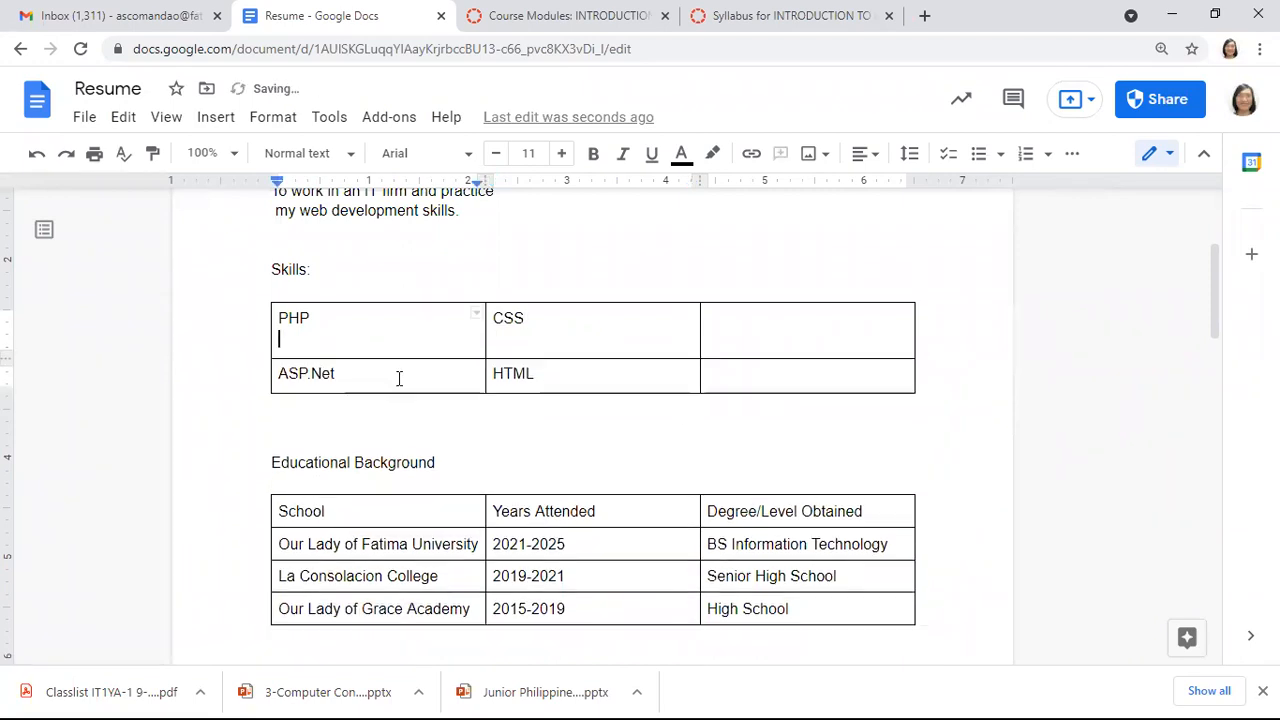
{"action": "key", "text": "BackSpace"}
Type MySQL and SQL Server into the third column
{"action": "left_click", "coordinate": [776, 318]}
{"action": "type", "text": "MySQL"}
{"action": "left_click", "coordinate": [728, 354]}
{"action": "type", "text": "SQL Server"}
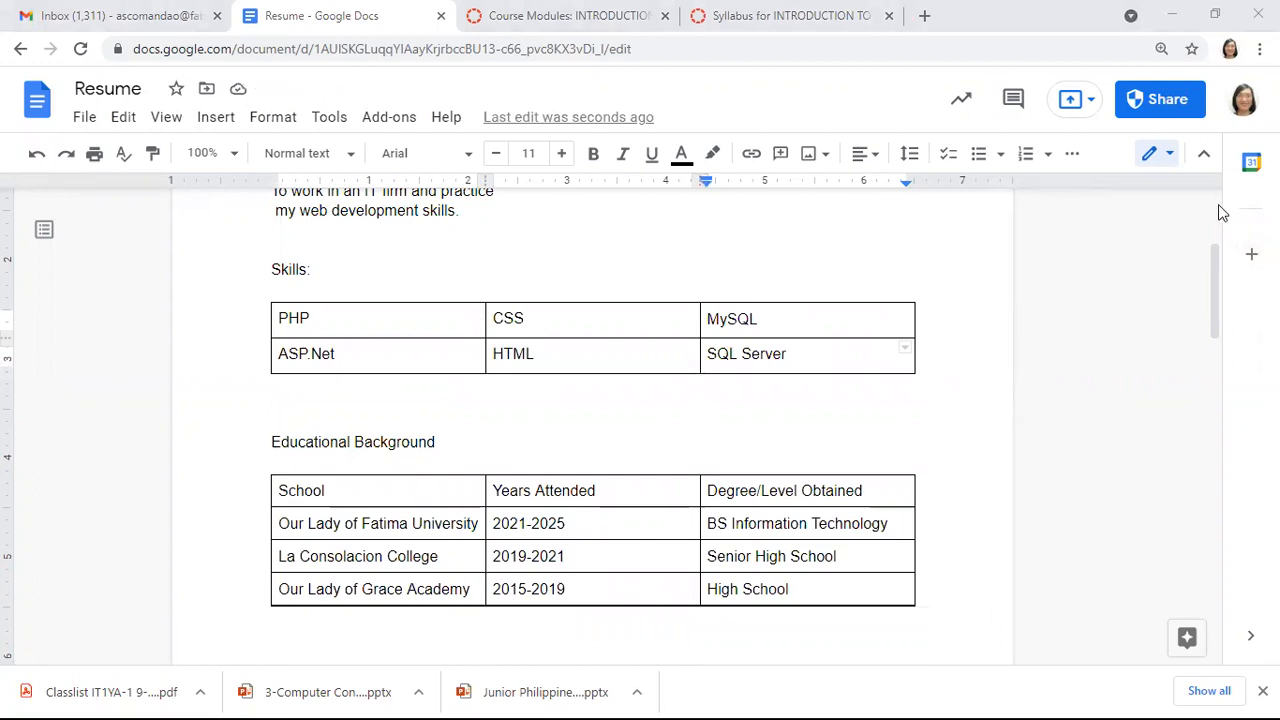
{"action": "scroll", "coordinate": [1218, 220], "scroll_direction": "up", "scroll_amount": 3}
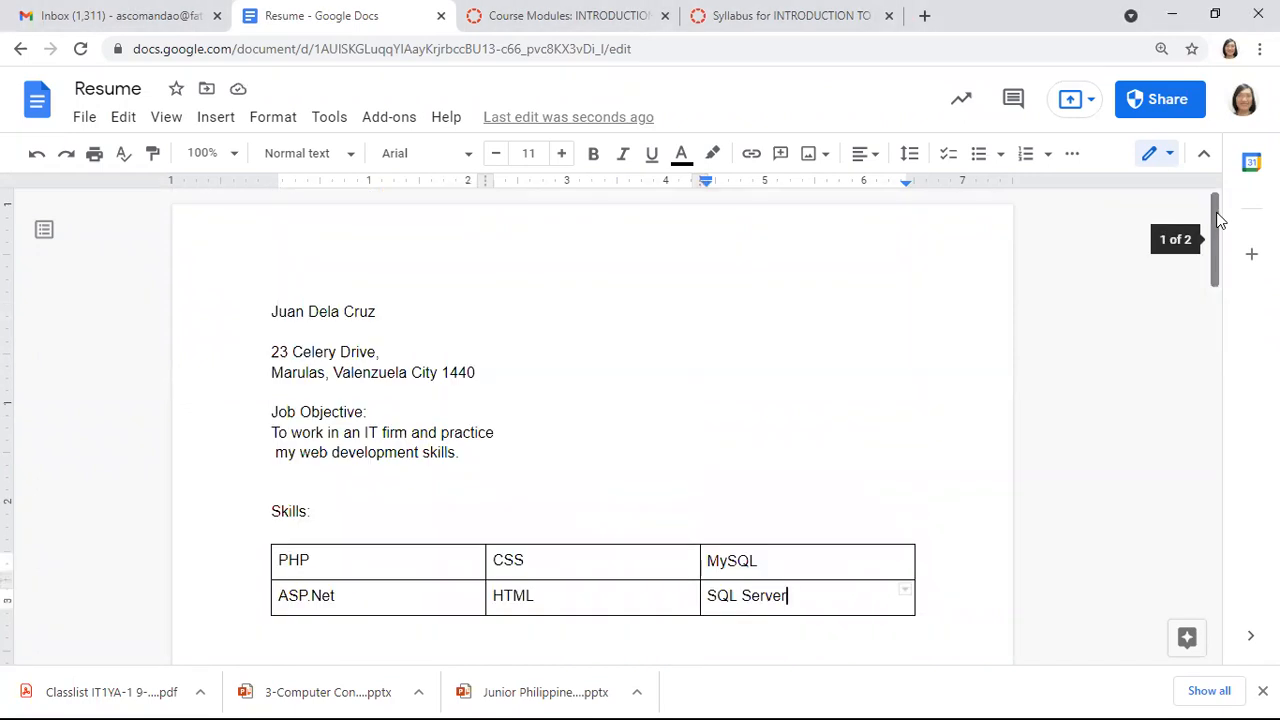
Move the two-line job objective into a 1x1 table and join it into a single line
{"action": "left_click", "coordinate": [273, 432]}
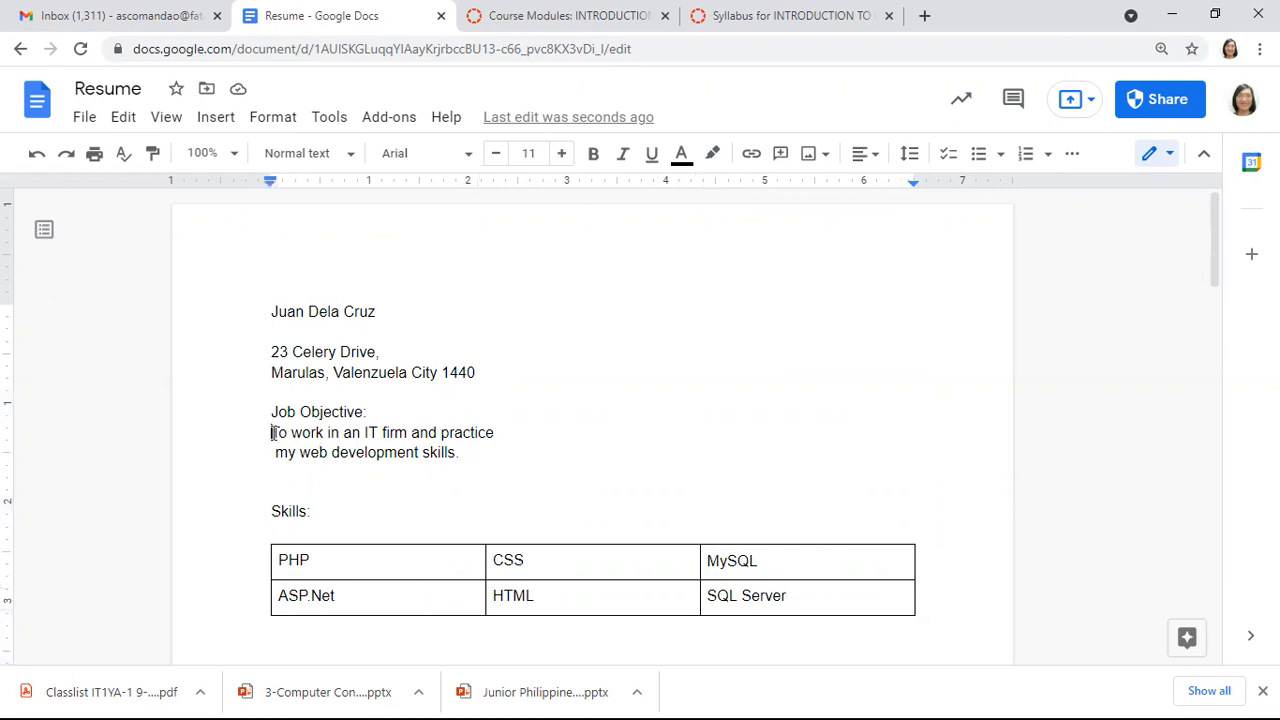
{"action": "key", "text": "shift+Down"}
{"action": "key", "text": "shift+Down"}
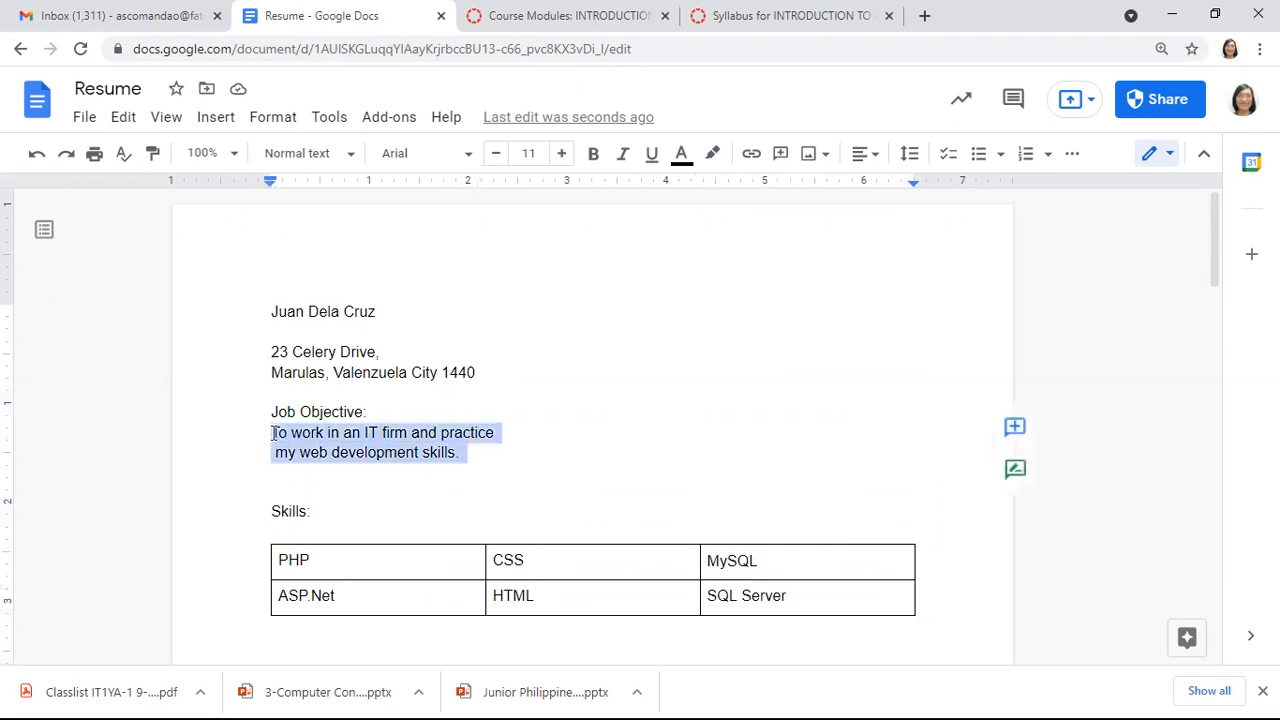
{"action": "key", "text": "BackSpace"}
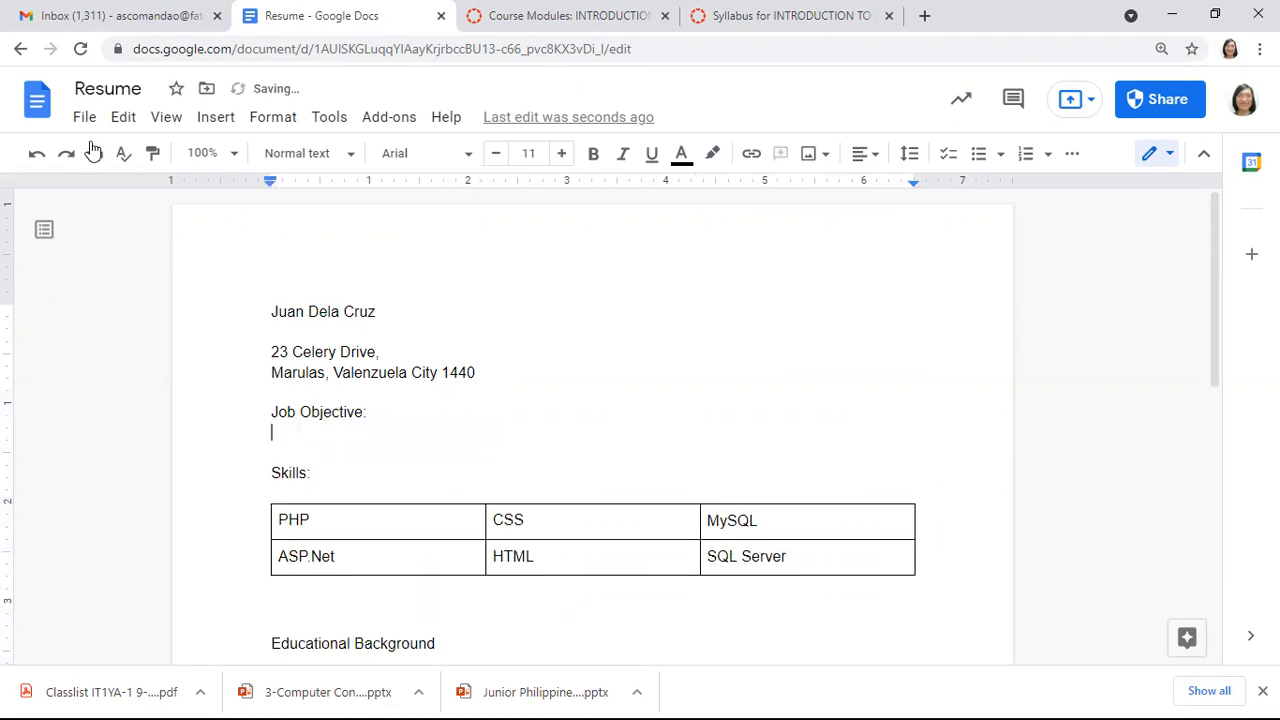
{"action": "left_click", "coordinate": [216, 118]}
{"action": "mouse_move", "coordinate": [374, 192]}
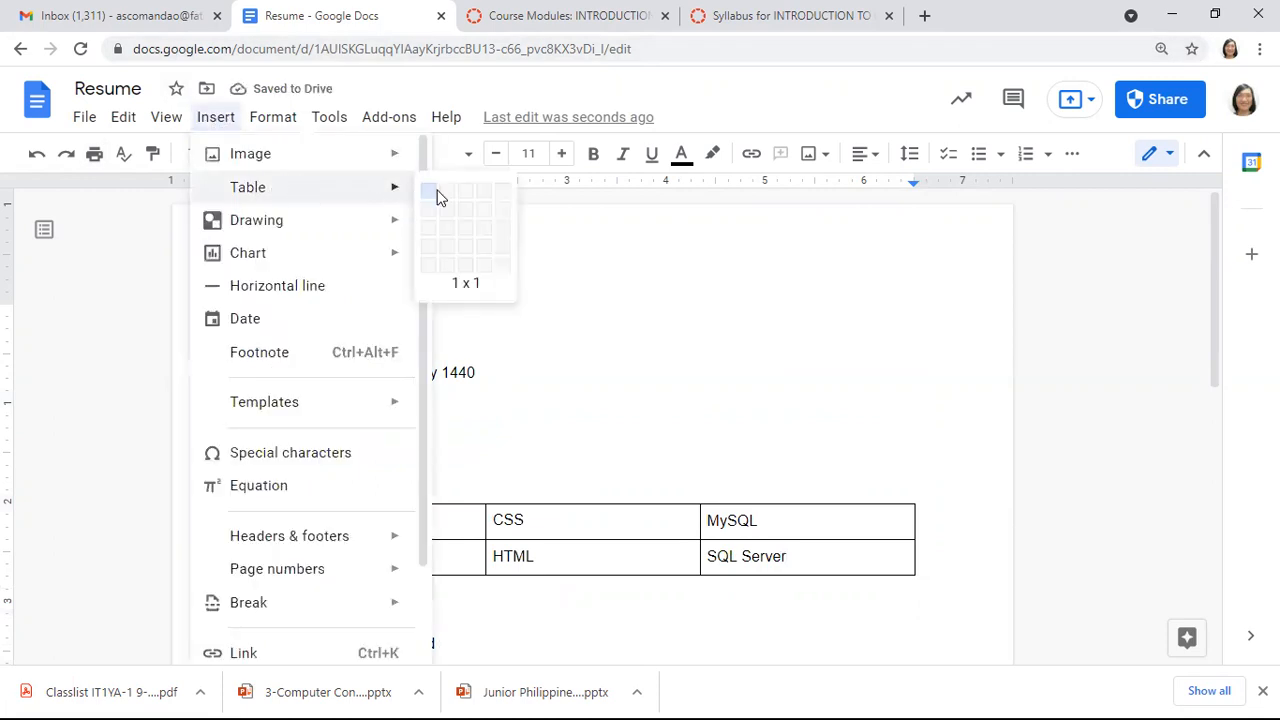
{"action": "left_click", "coordinate": [425, 196]}
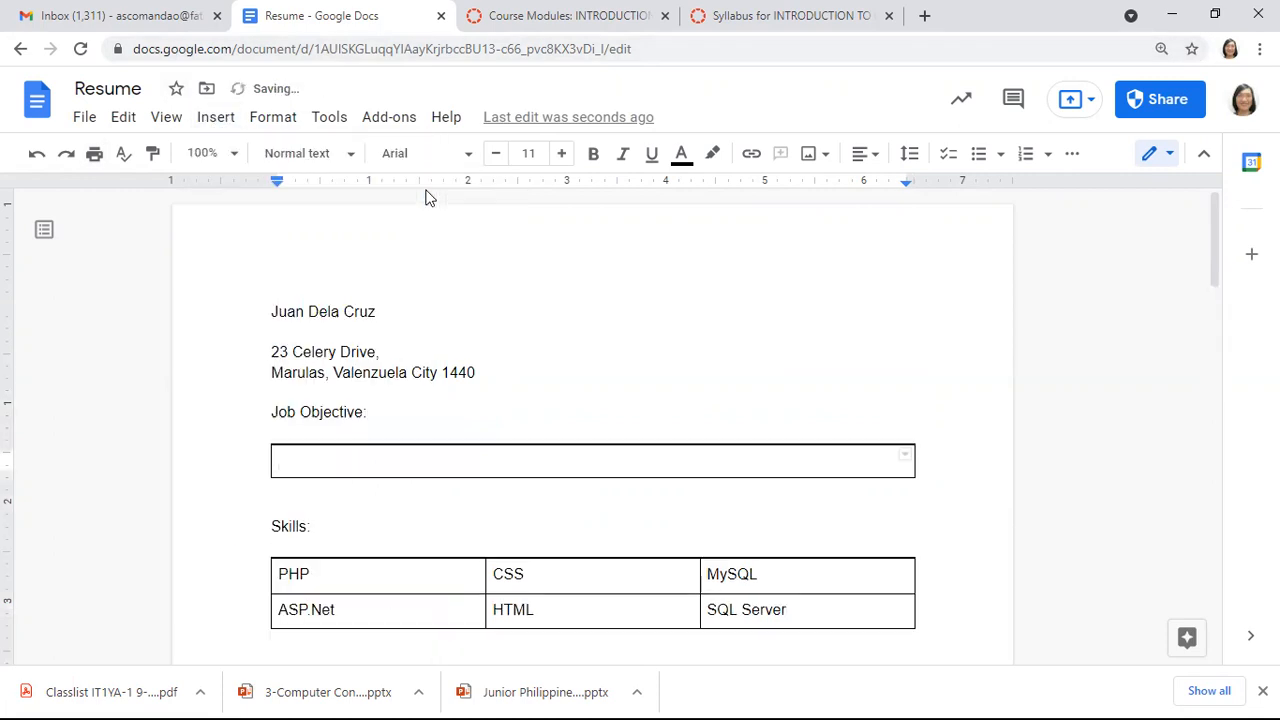
{"action": "key", "text": "ctrl+v"}
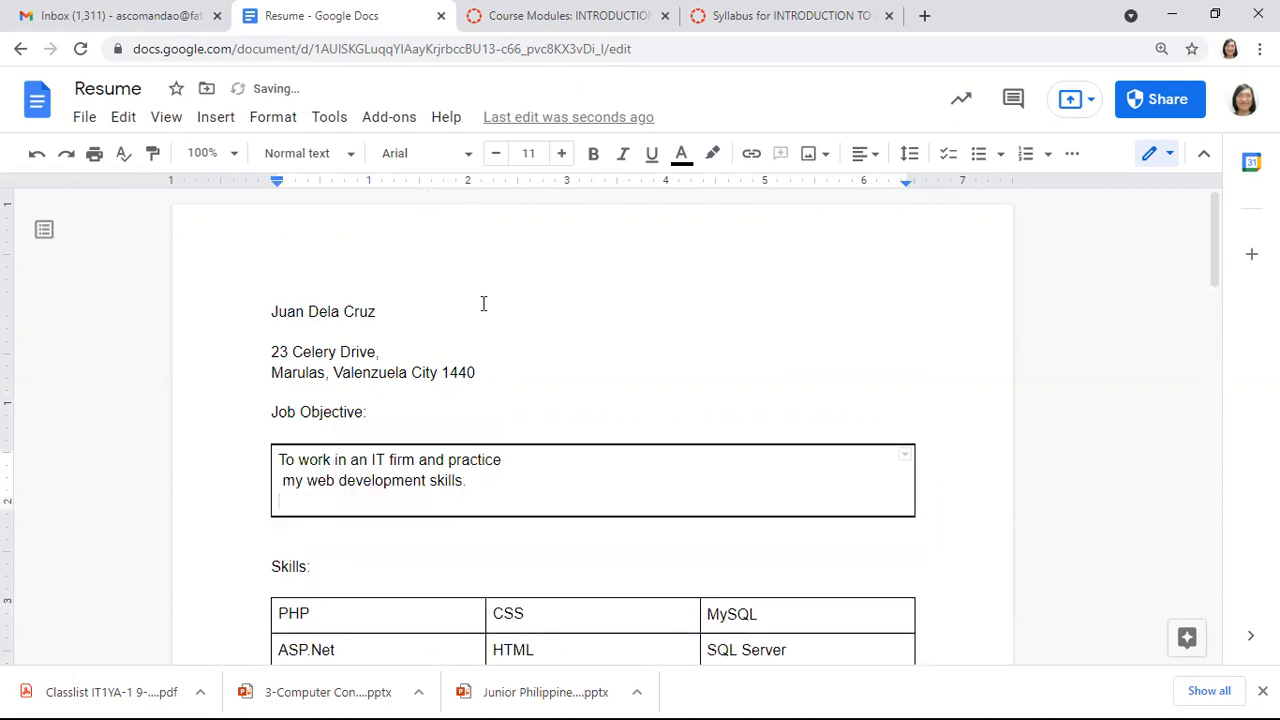
{"action": "key", "text": "BackSpace"}
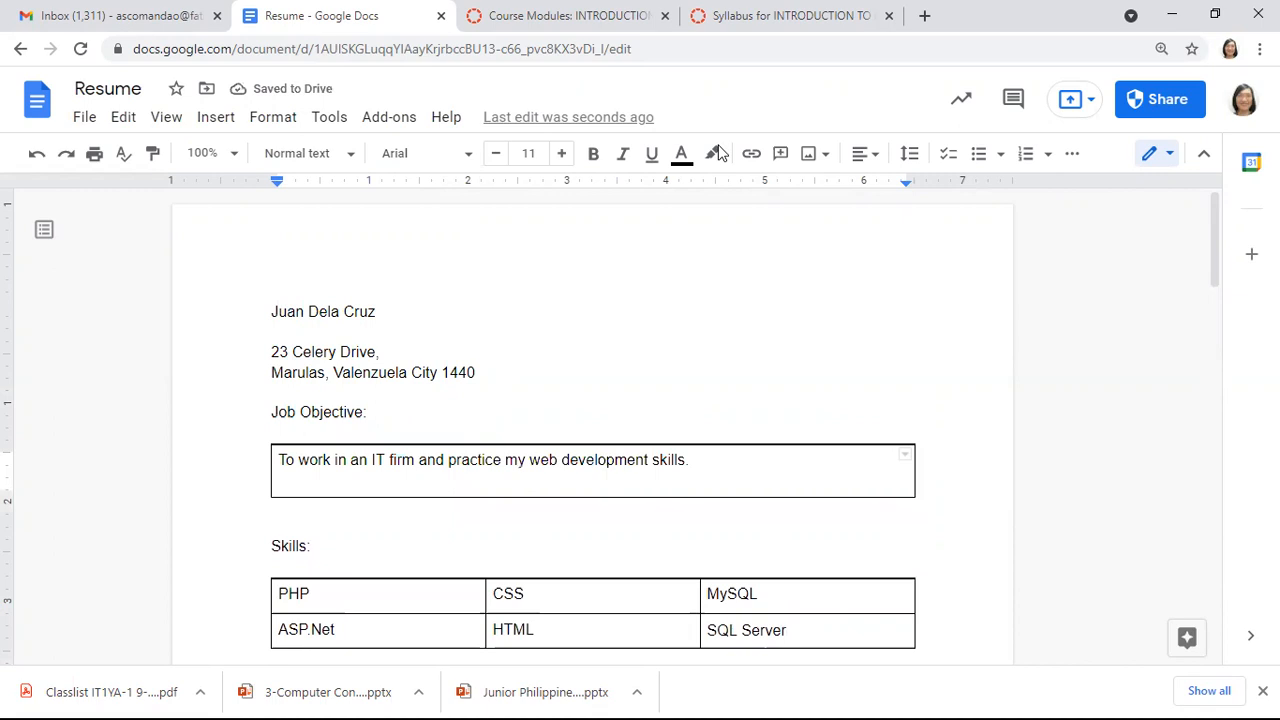
{"action": "left_click", "coordinate": [608, 394]}
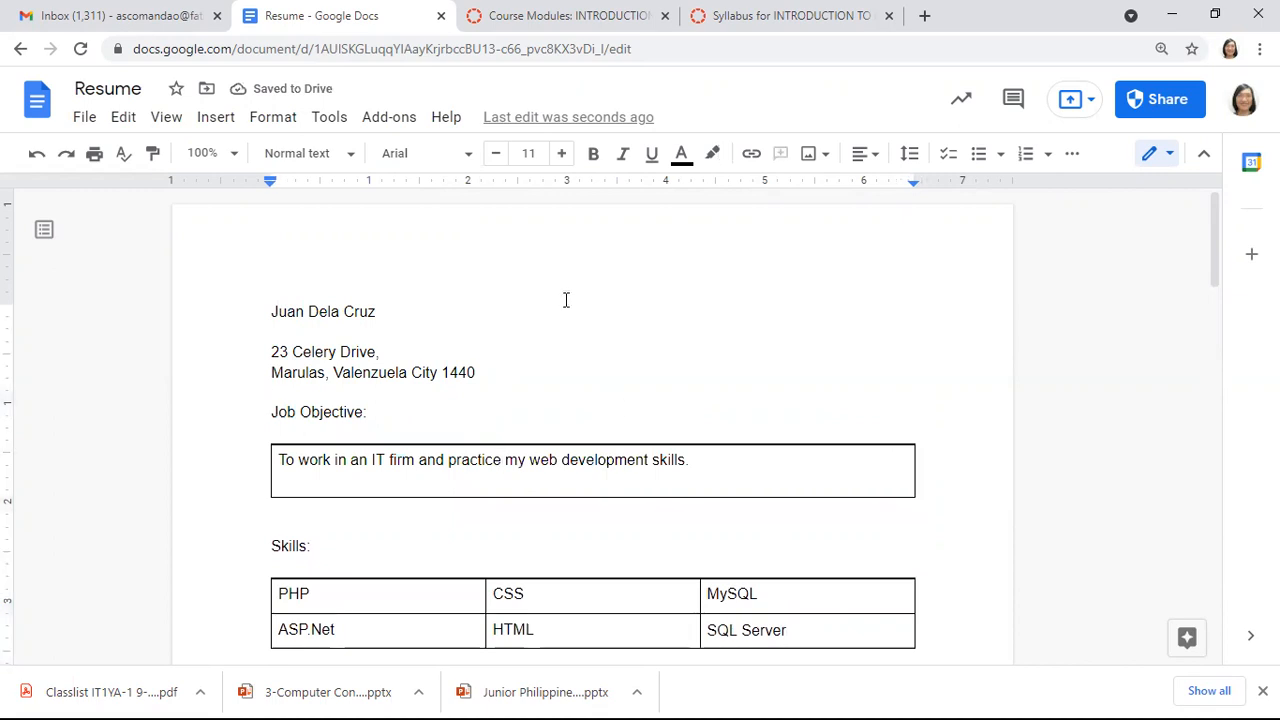
{"action": "left_click", "coordinate": [383, 311]}
Make the applicant's name line blue, bold and enlarged to 22 pt
{"action": "triple_click", "coordinate": [383, 311]}
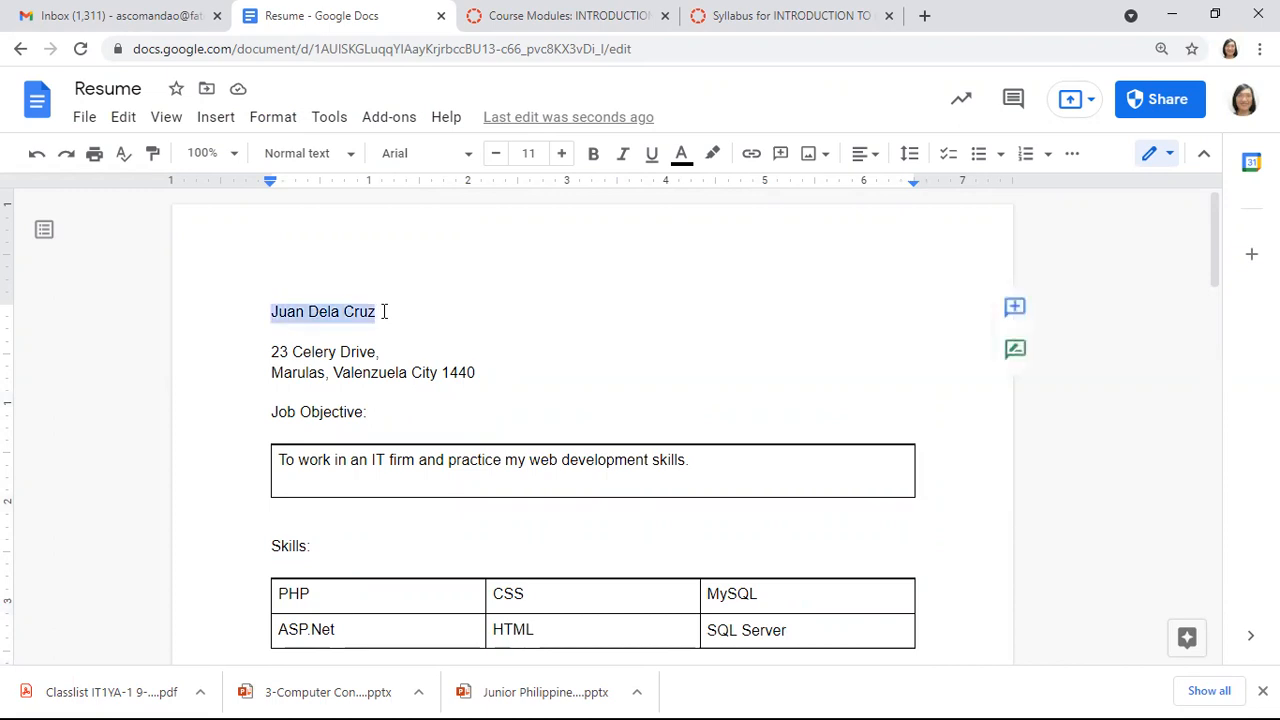
{"action": "left_click", "coordinate": [686, 160]}
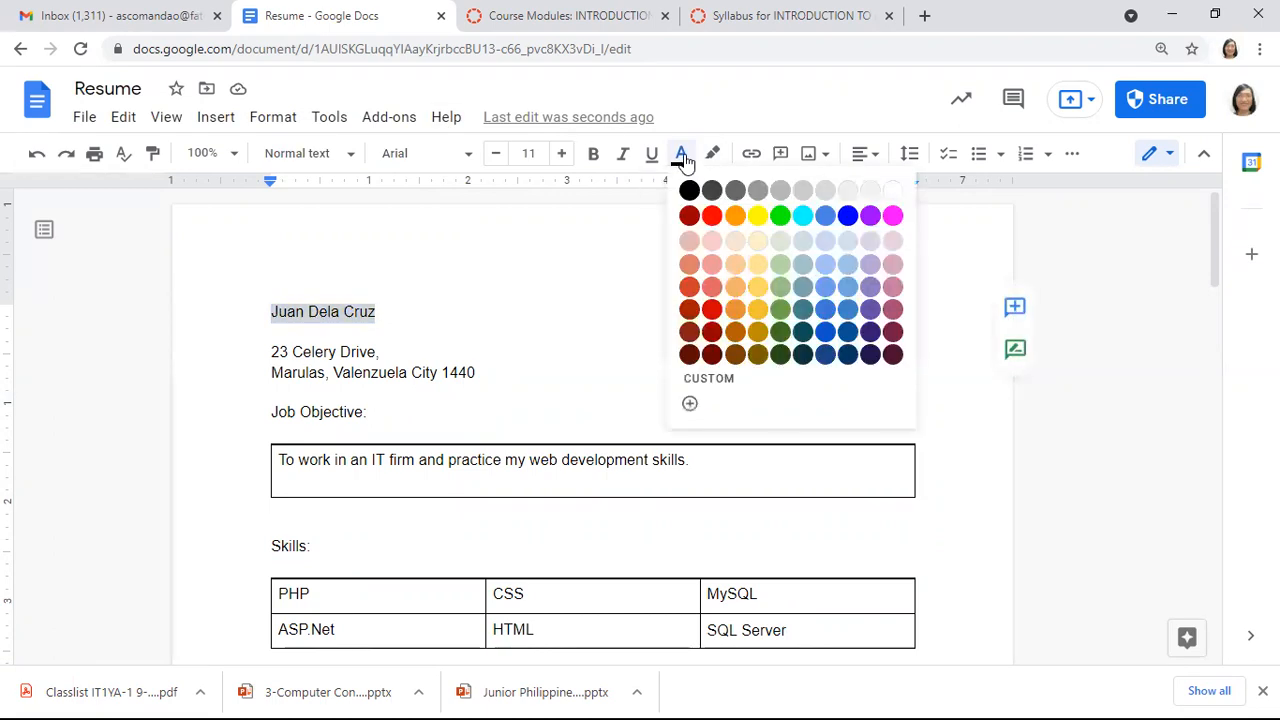
{"action": "left_click", "coordinate": [849, 220]}
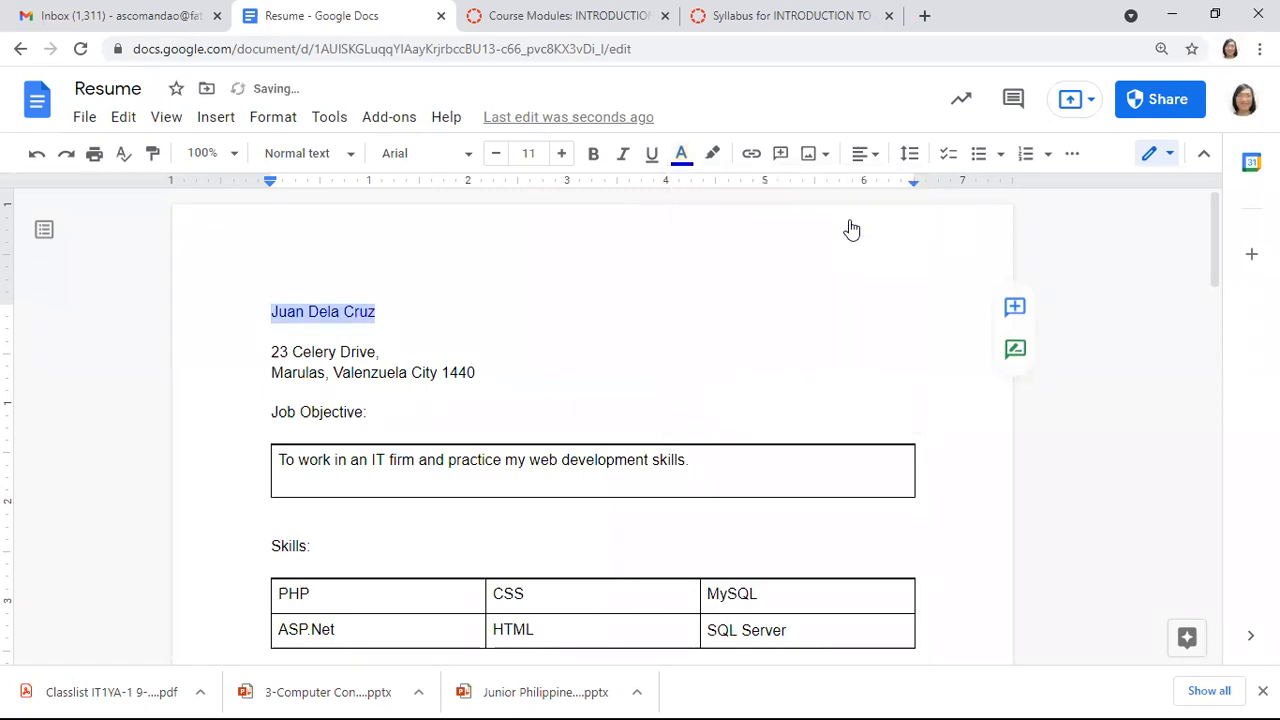
{"action": "left_click", "coordinate": [561, 155]}
{"action": "left_click", "coordinate": [561, 155]}
{"action": "left_click", "coordinate": [561, 155]}
{"action": "left_click", "coordinate": [561, 155]}
{"action": "left_click", "coordinate": [561, 155]}
{"action": "left_click", "coordinate": [561, 155]}
{"action": "left_click", "coordinate": [561, 155]}
{"action": "left_click", "coordinate": [561, 155]}
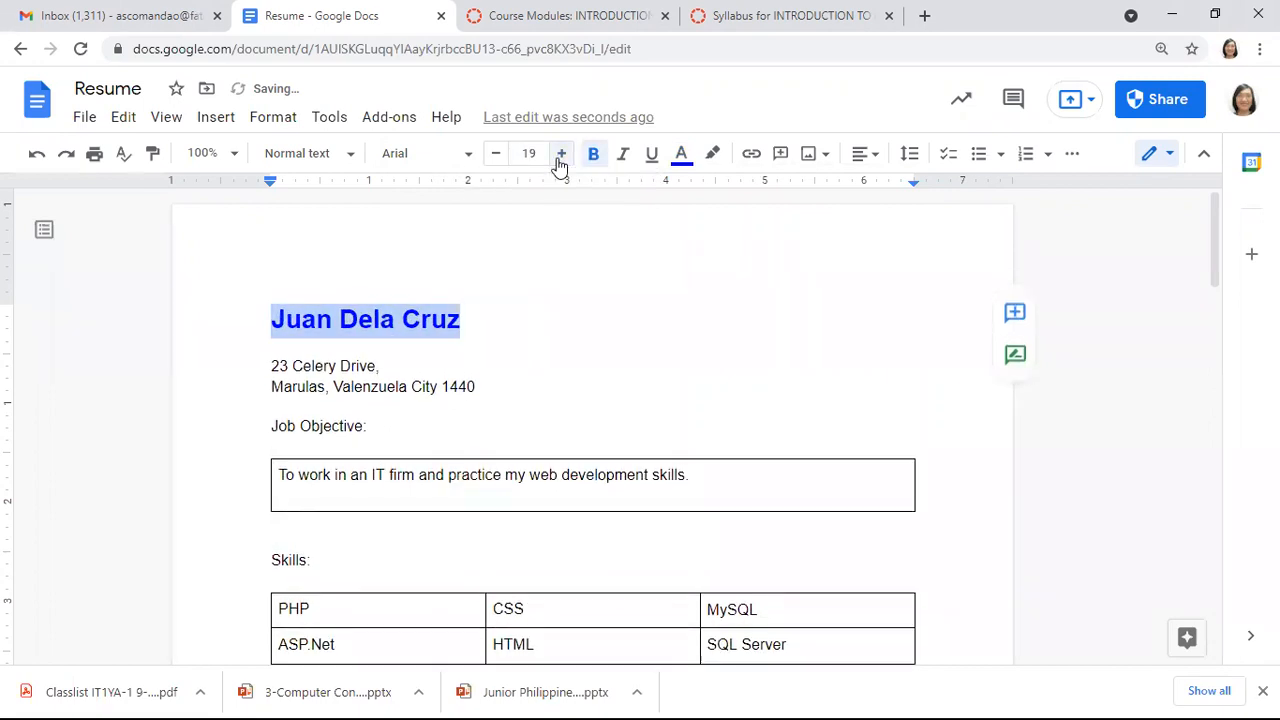
{"action": "left_click", "coordinate": [561, 155]}
{"action": "left_click", "coordinate": [561, 155]}
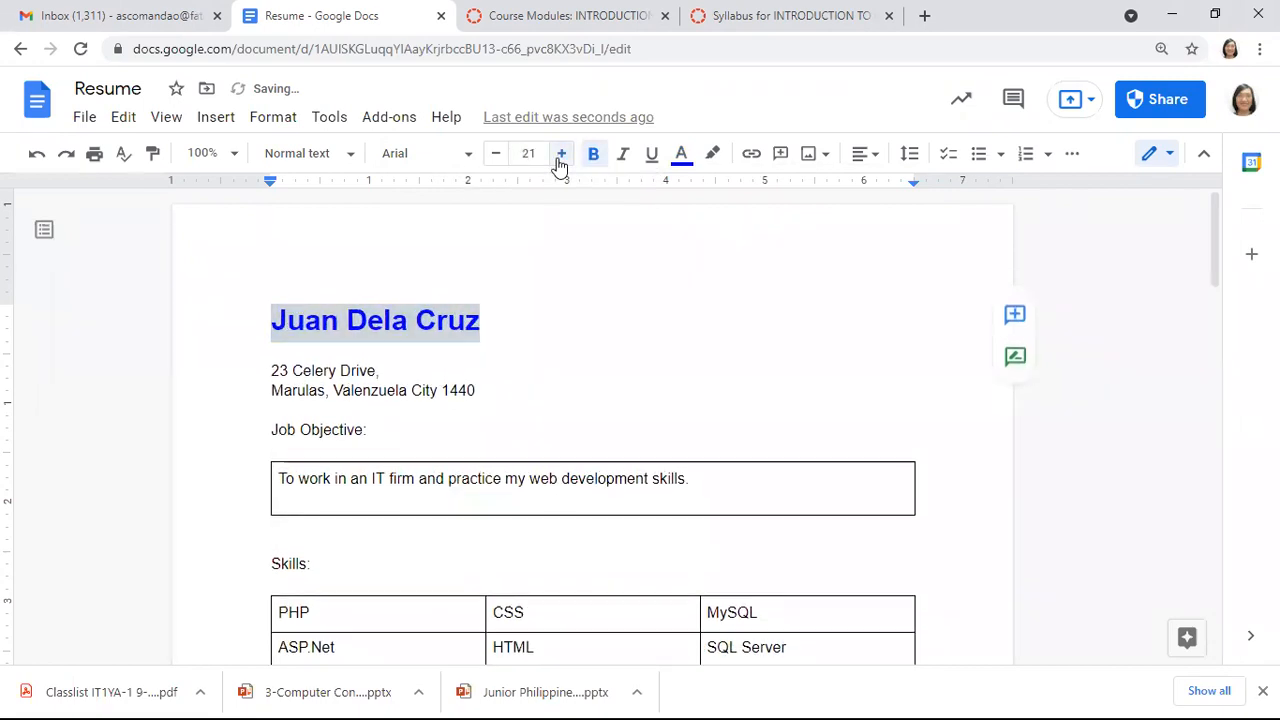
{"action": "left_click", "coordinate": [561, 155]}
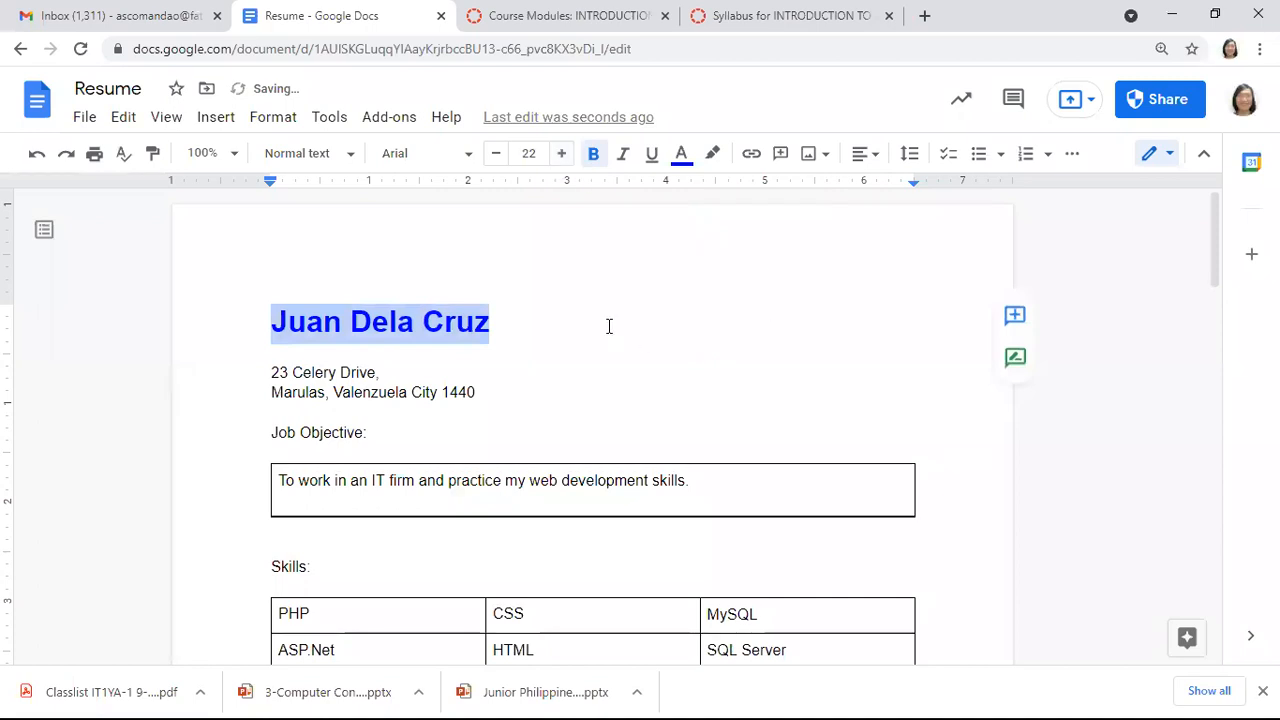
{"action": "left_click", "coordinate": [370, 435]}
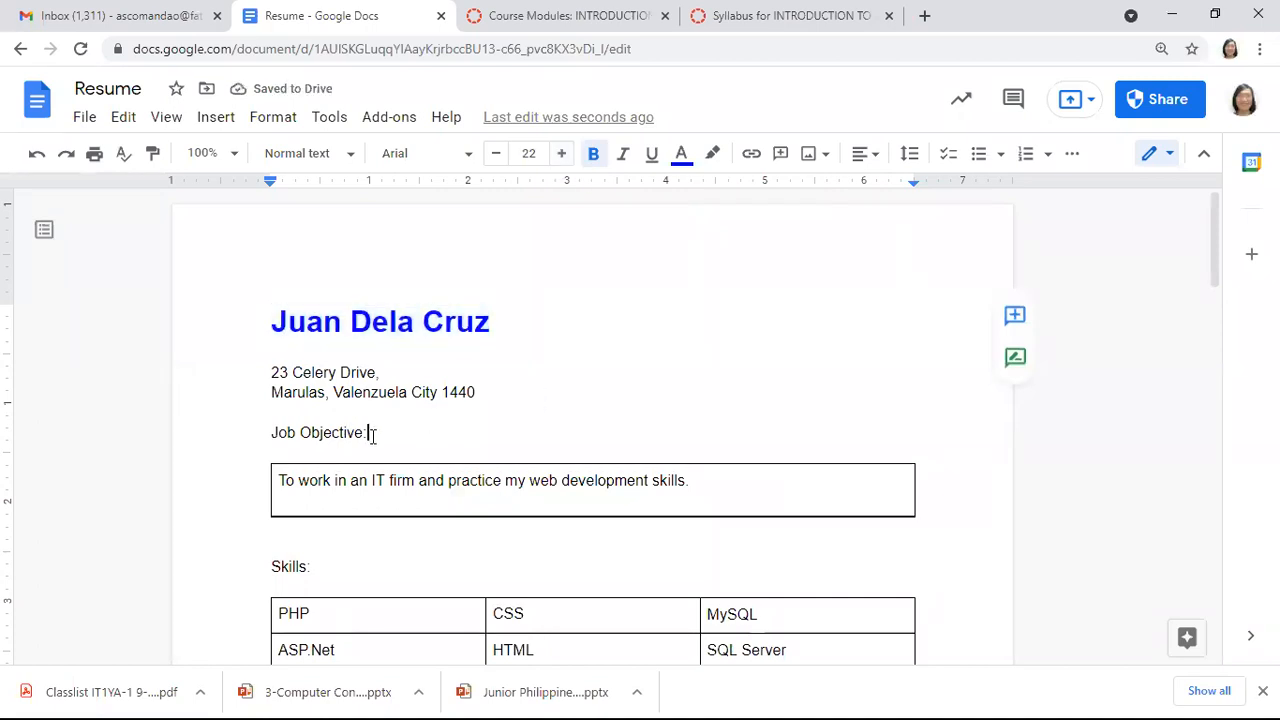
Make the Job Objective heading blue and bold, and remove its trailing colon
{"action": "triple_click", "coordinate": [371, 435]}
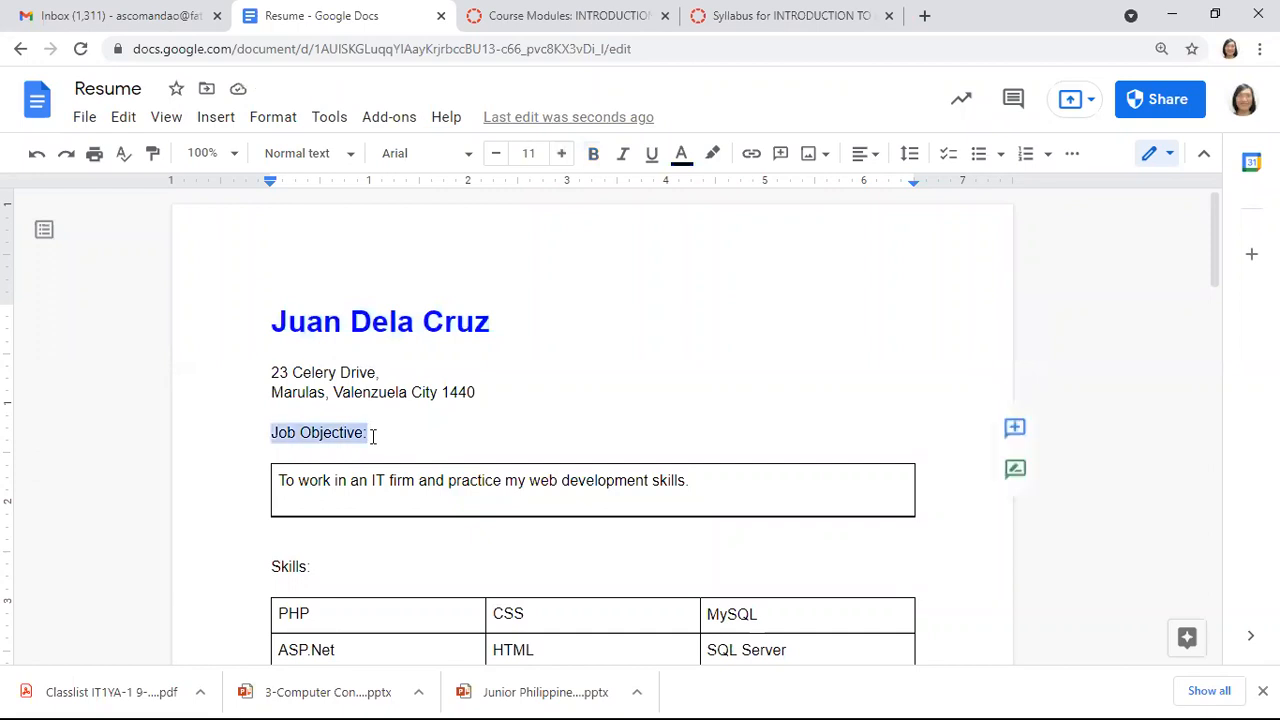
{"action": "left_click", "coordinate": [681, 155]}
{"action": "left_click", "coordinate": [848, 216]}
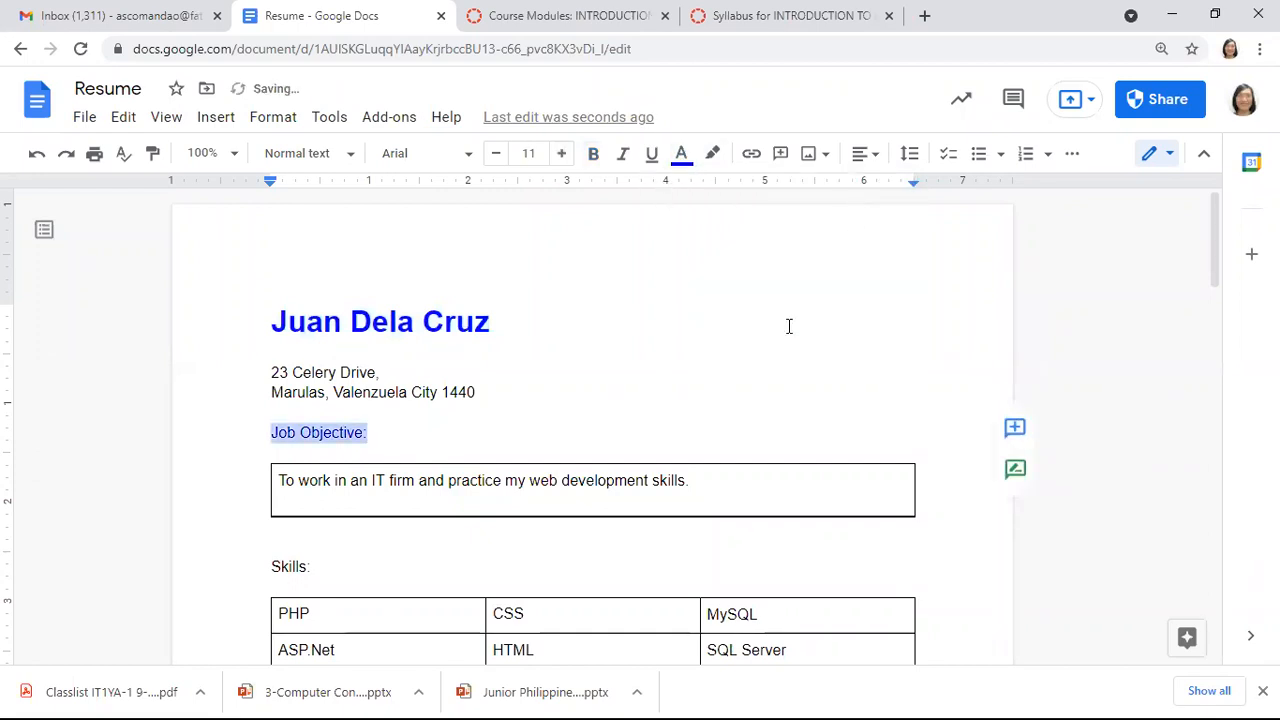
{"action": "key", "text": "ctrl+b"}
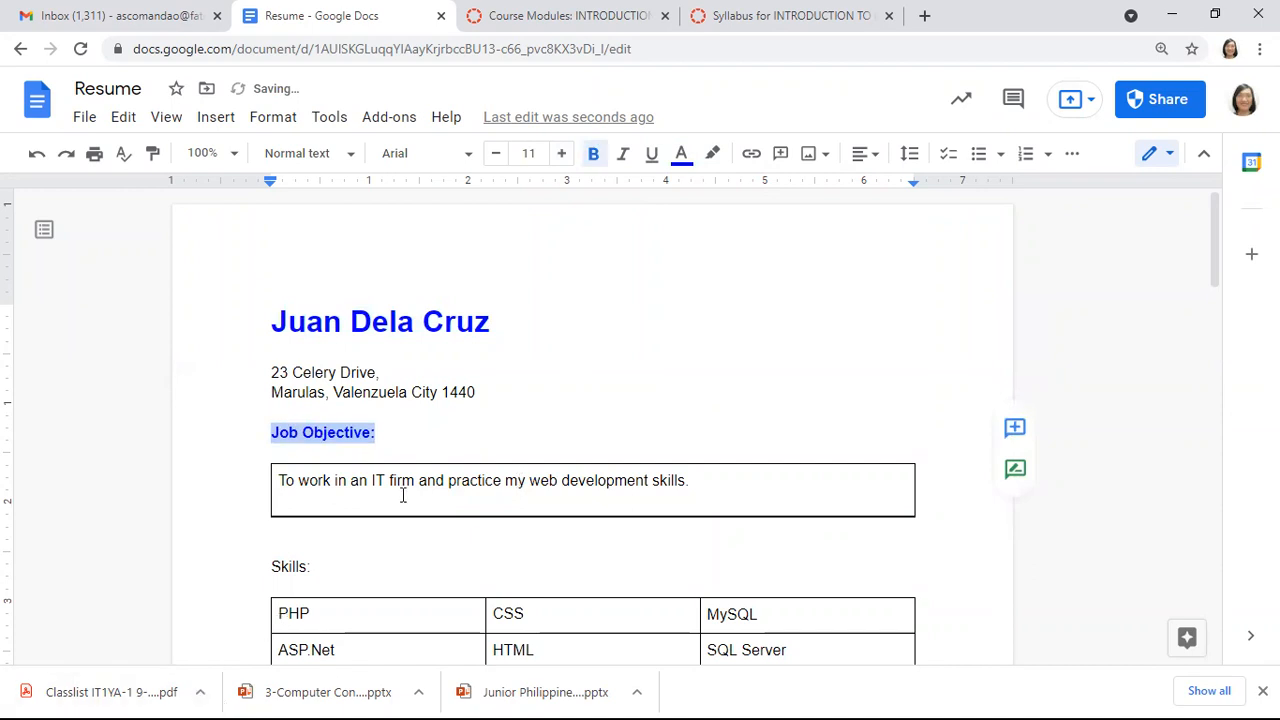
{"action": "left_click", "coordinate": [390, 432]}
{"action": "key", "text": "BackSpace"}
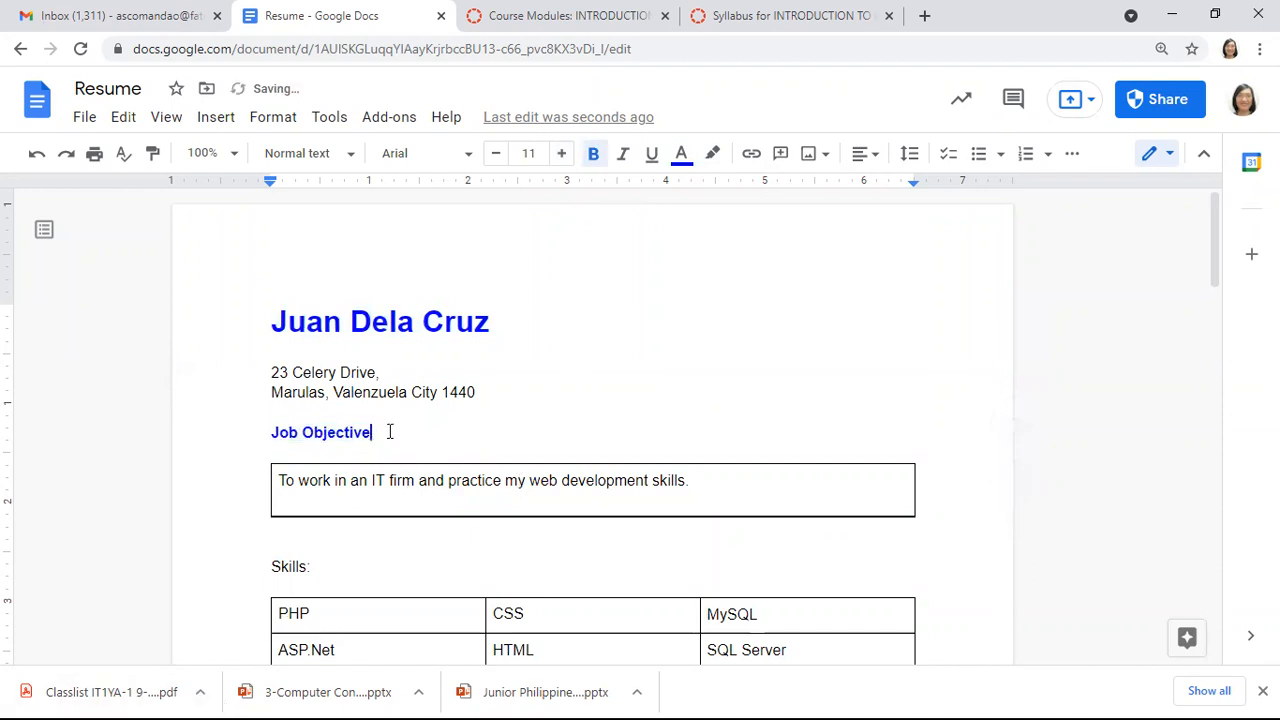
Make the Skills: heading bold and blue
{"action": "left_click", "coordinate": [316, 566]}
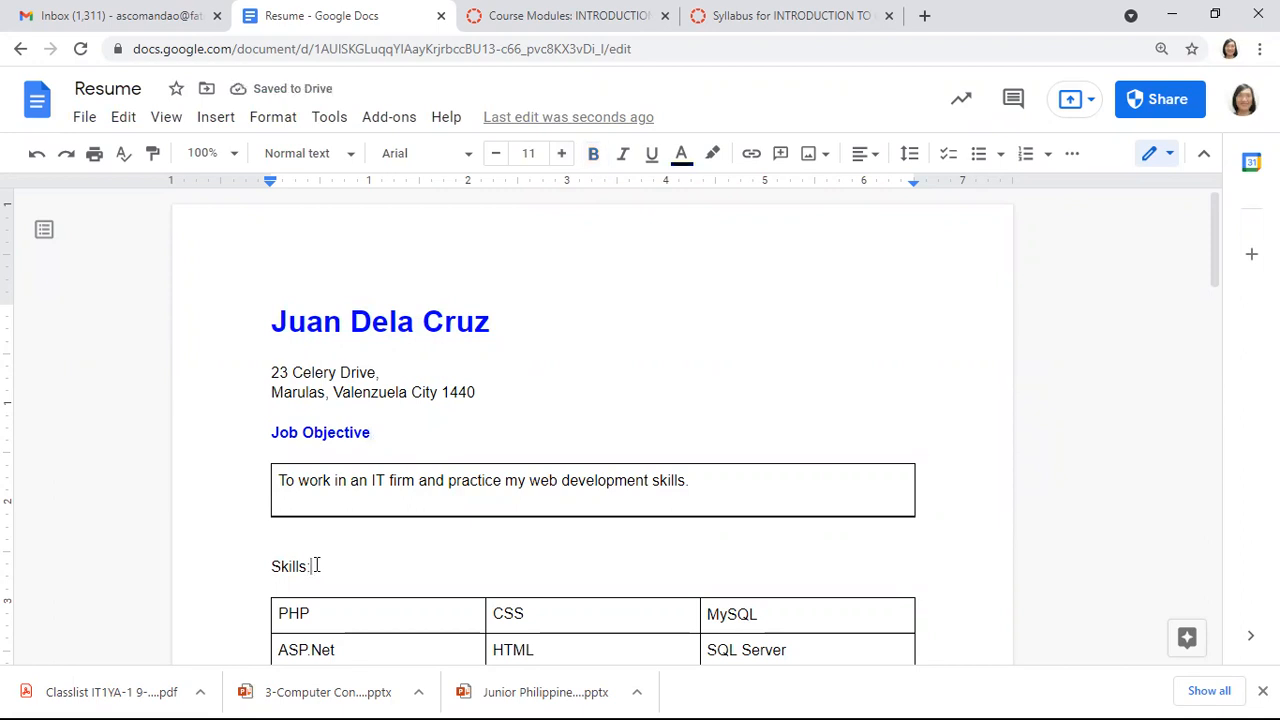
{"action": "double_click", "coordinate": [316, 566]}
{"action": "key", "text": "ctrl+b"}
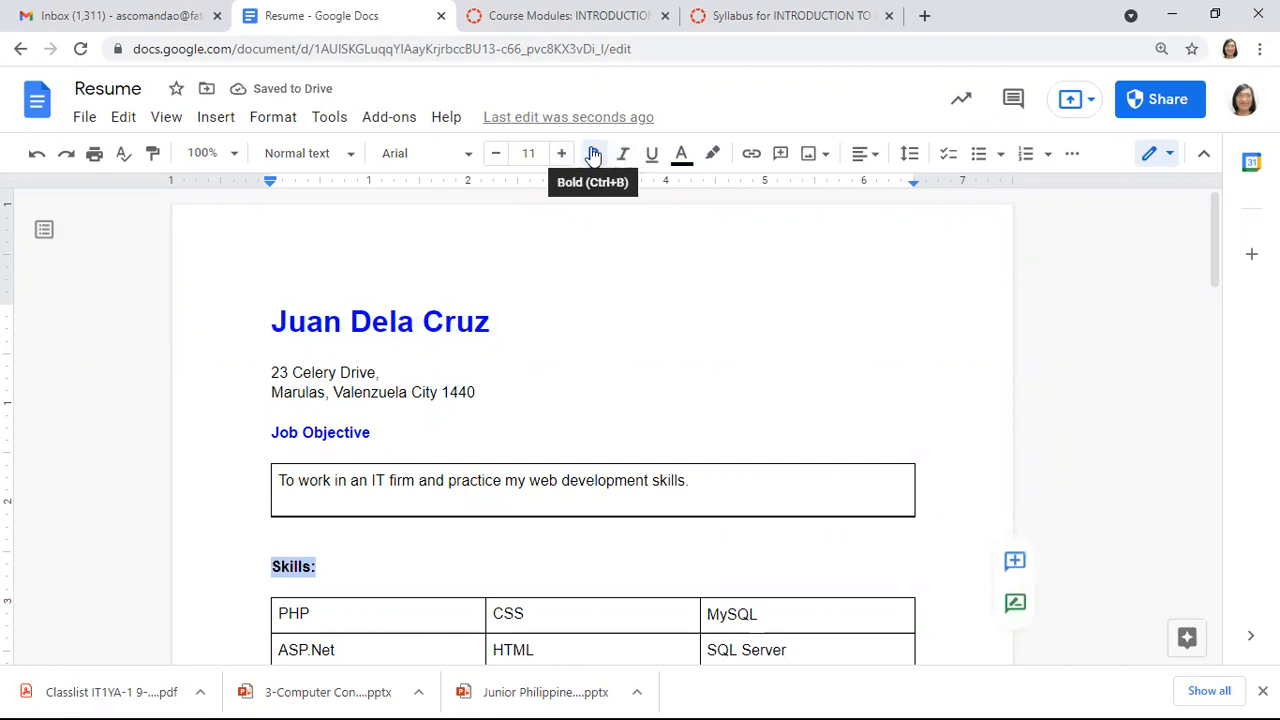
{"action": "left_click", "coordinate": [681, 153]}
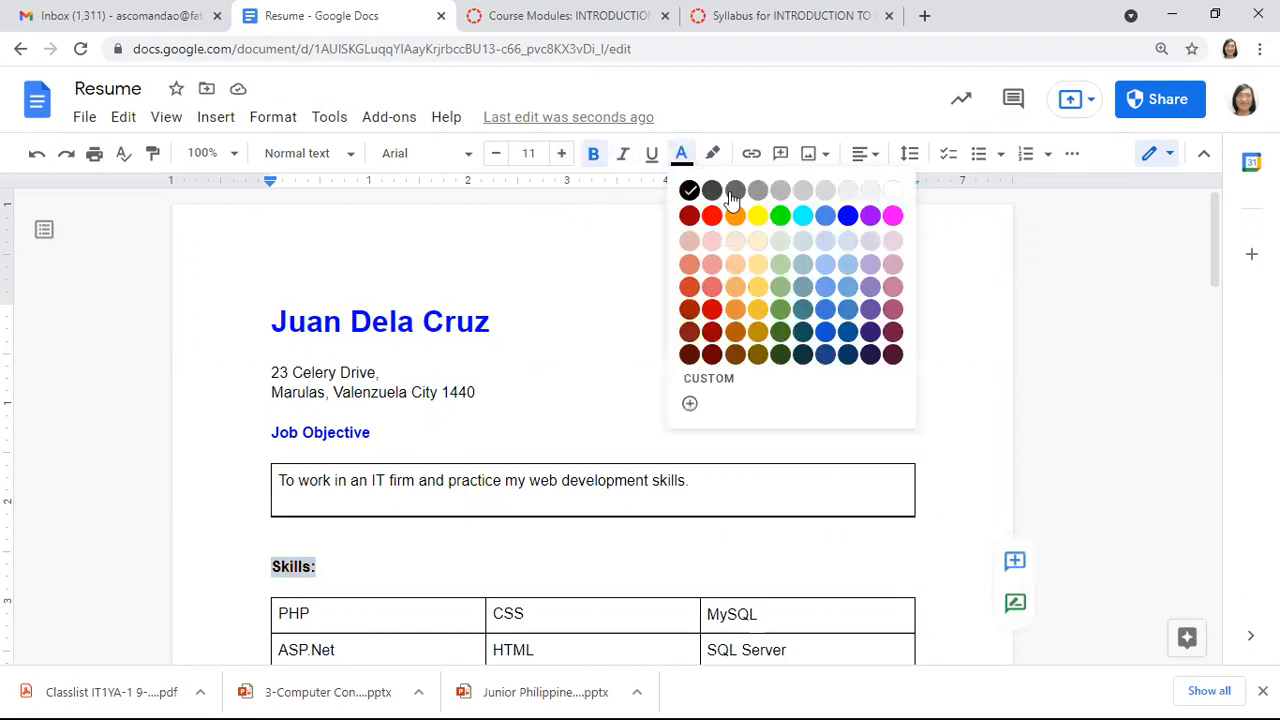
{"action": "left_click", "coordinate": [847, 216]}
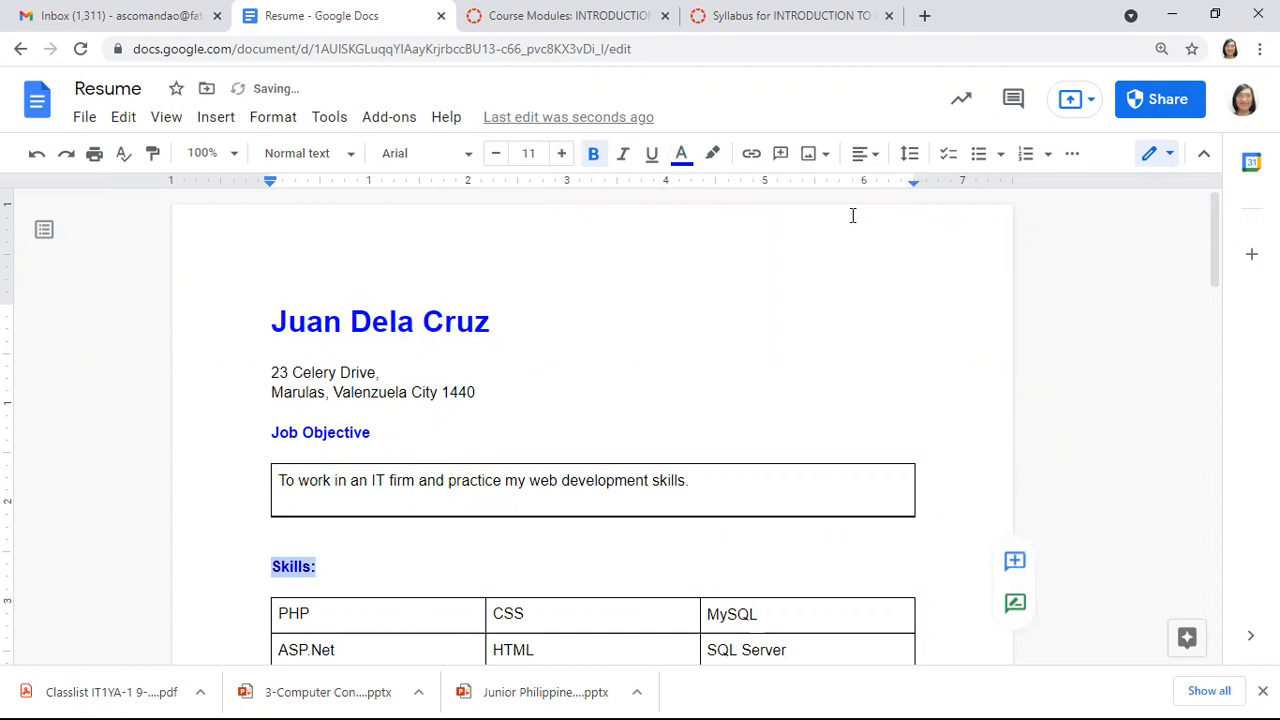
{"action": "left_click", "coordinate": [409, 553]}
{"action": "key", "text": "Down"}
{"action": "key", "text": "Down"}
{"action": "left_click", "coordinate": [381, 429]}
Add a colon after Job Objective and make the Educational Background heading blue and bold
{"action": "type", "text": ":"}
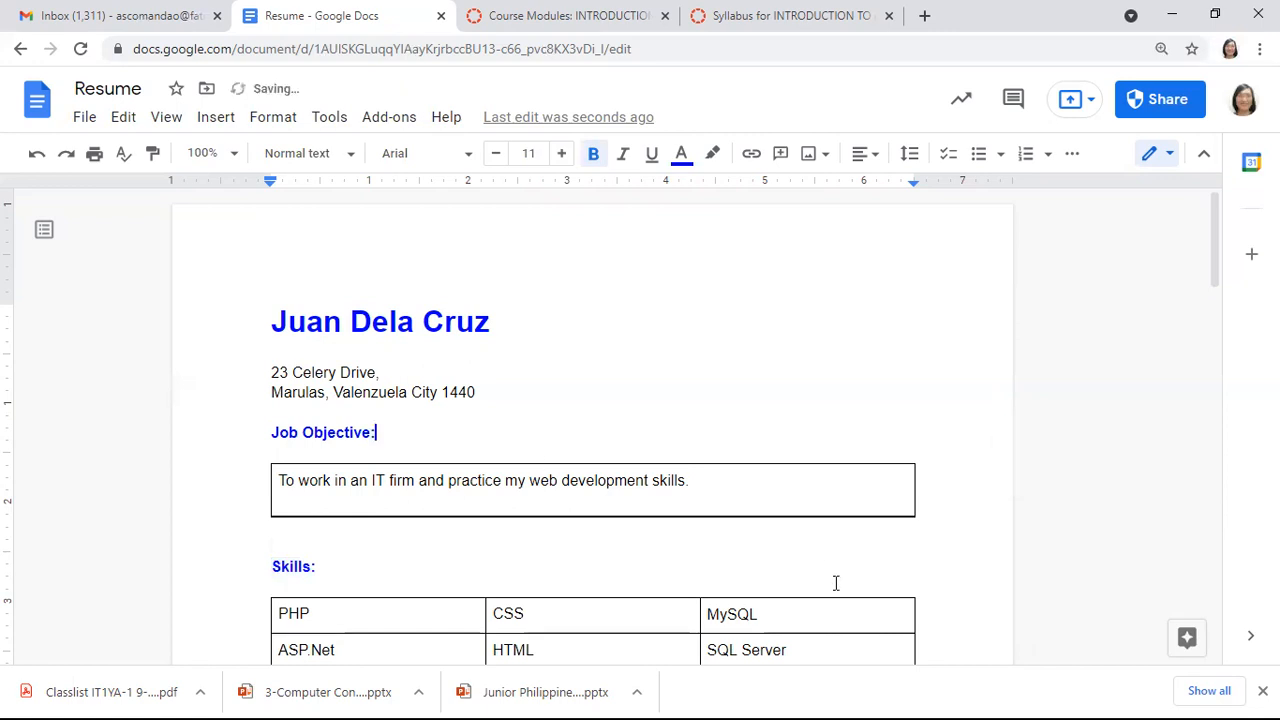
{"action": "scroll", "coordinate": [1217, 589], "scroll_direction": "down", "scroll_amount": 4}
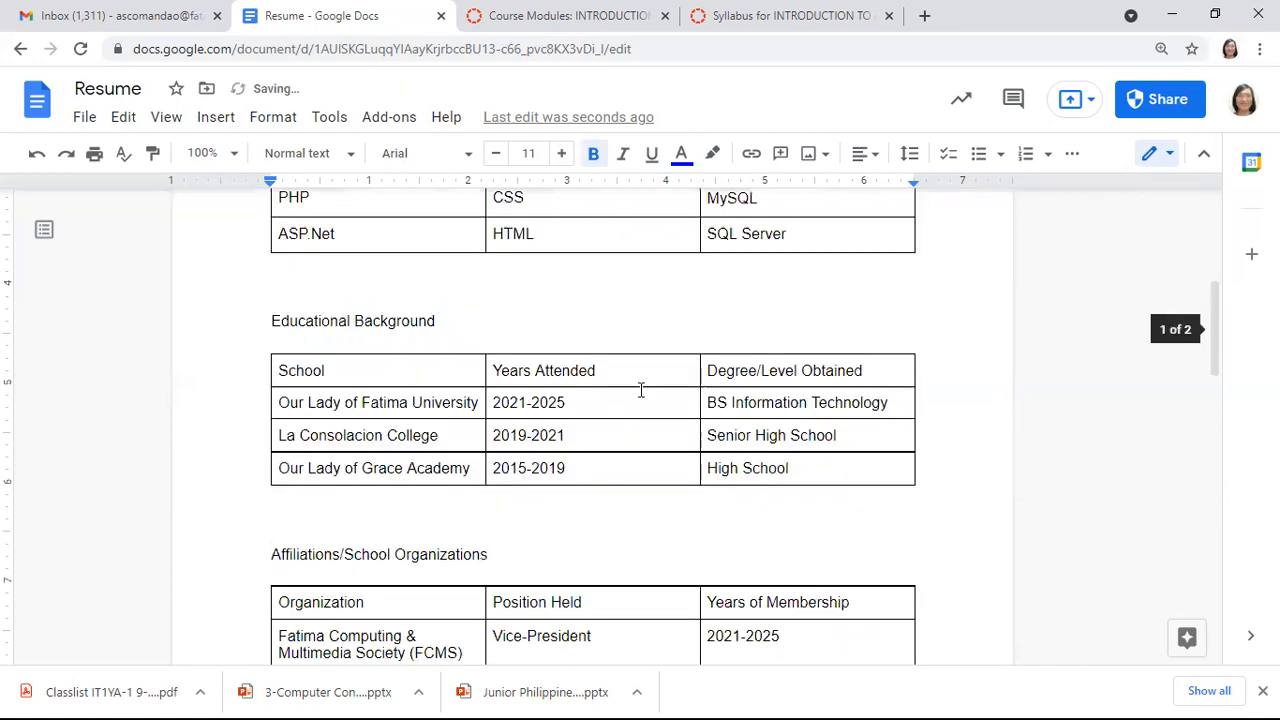
{"action": "left_click", "coordinate": [461, 325]}
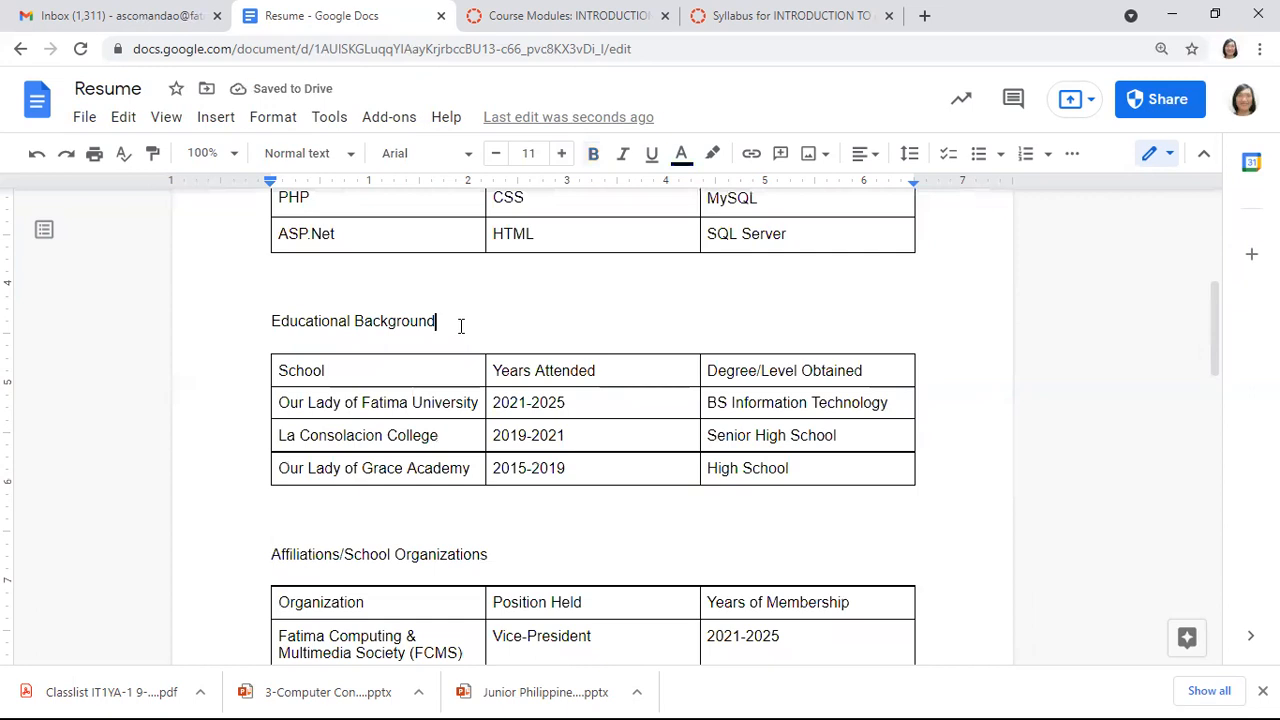
{"action": "key", "text": "shift+Up"}
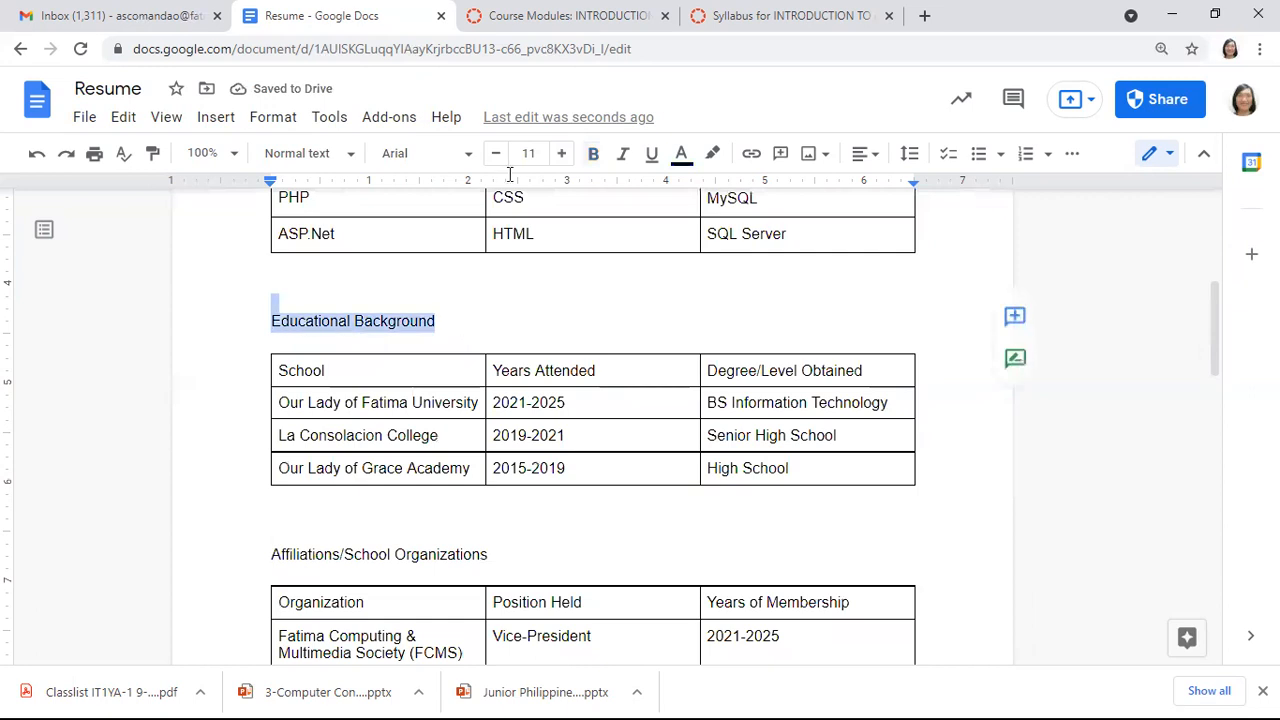
{"action": "left_click", "coordinate": [684, 157]}
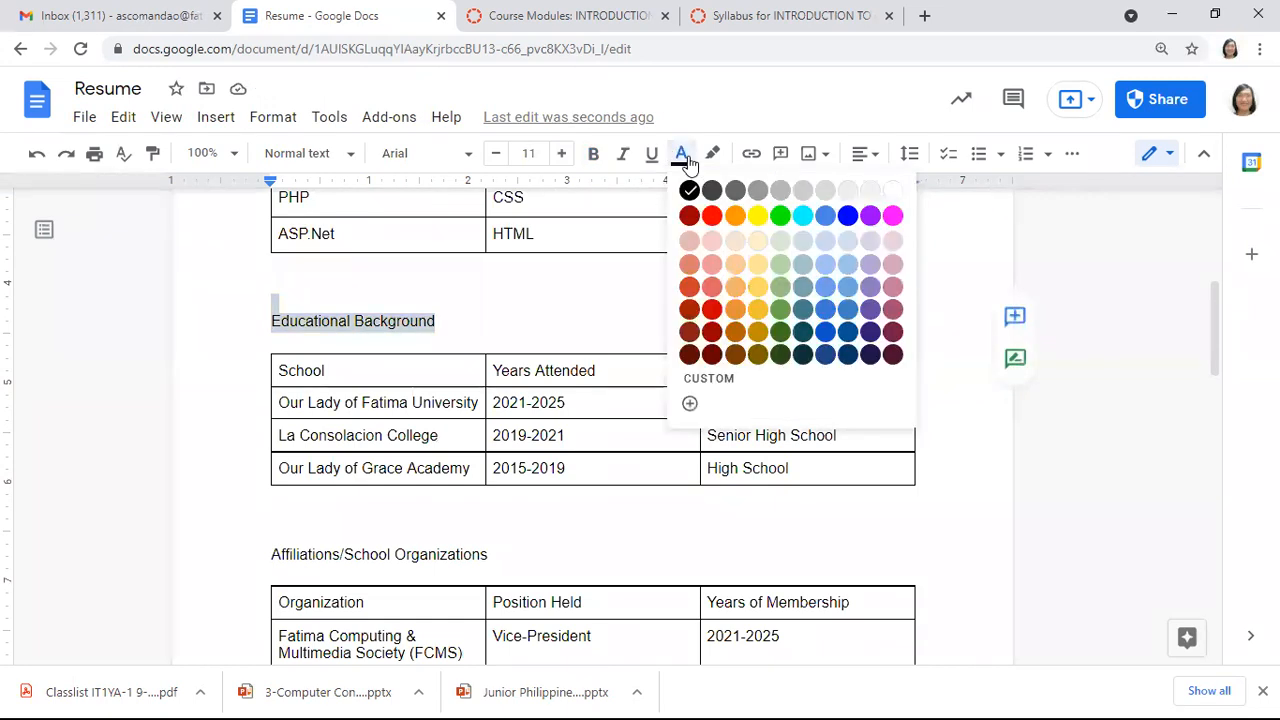
{"action": "left_click", "coordinate": [847, 215]}
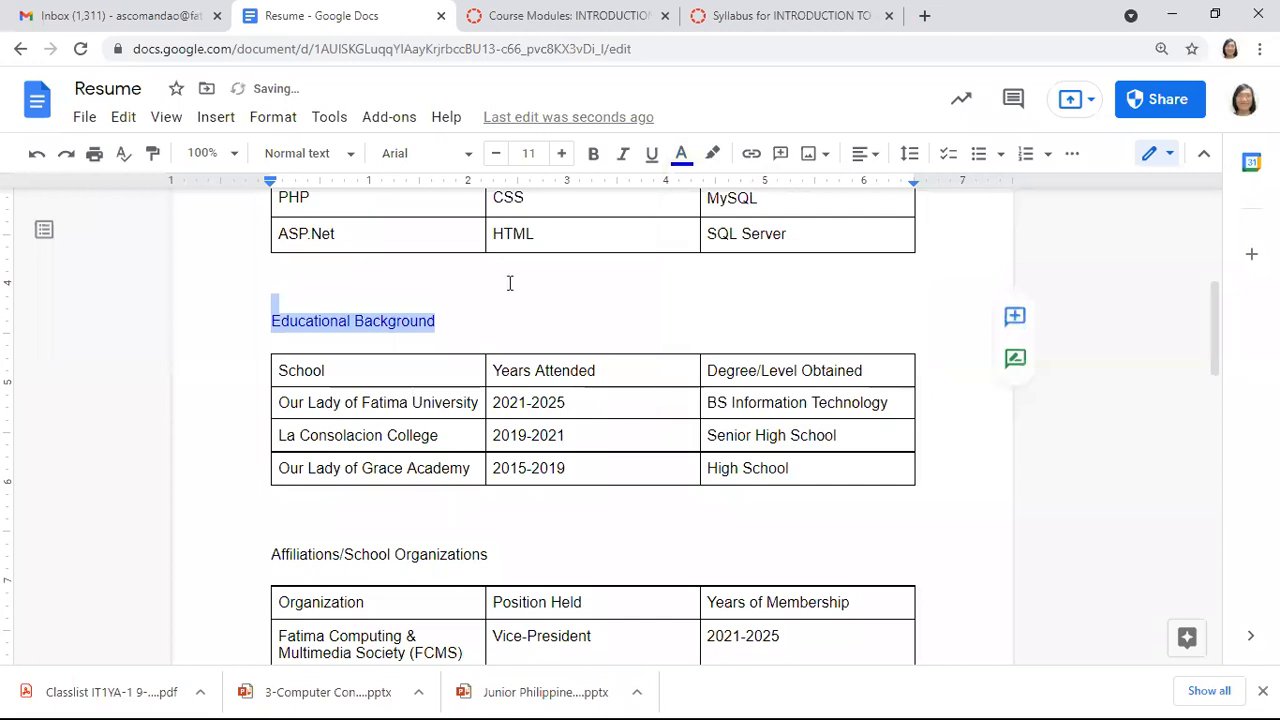
{"action": "key", "text": "ctrl+b"}
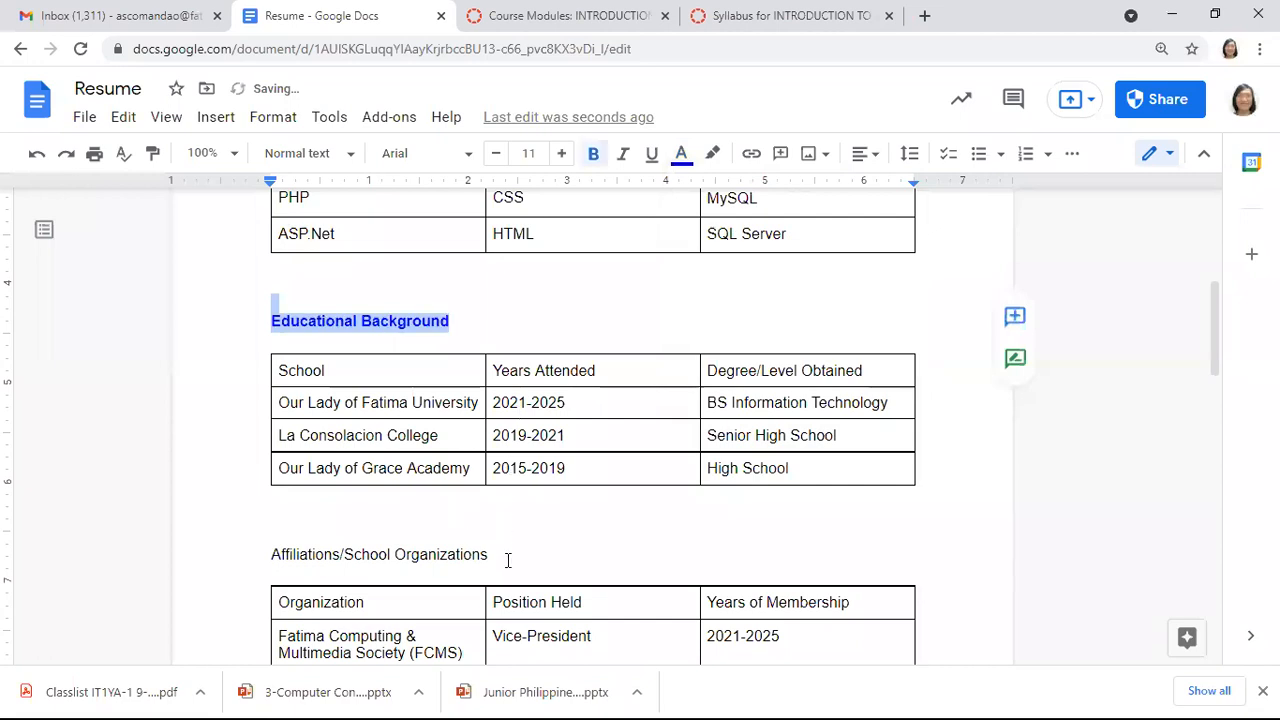
Make the Affiliations/School Organizations heading blue and bold, then return to the document top
{"action": "left_click", "coordinate": [507, 560]}
{"action": "triple_click", "coordinate": [507, 560]}
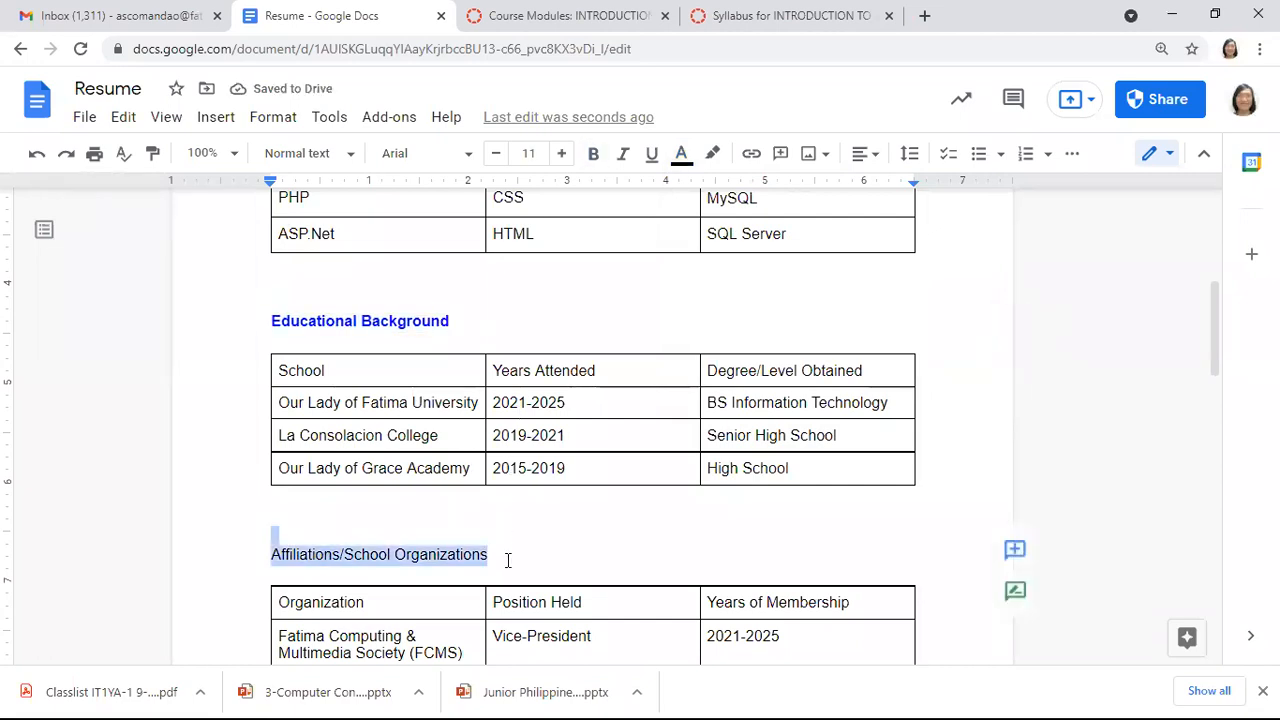
{"action": "left_click", "coordinate": [681, 157]}
{"action": "left_click", "coordinate": [845, 216]}
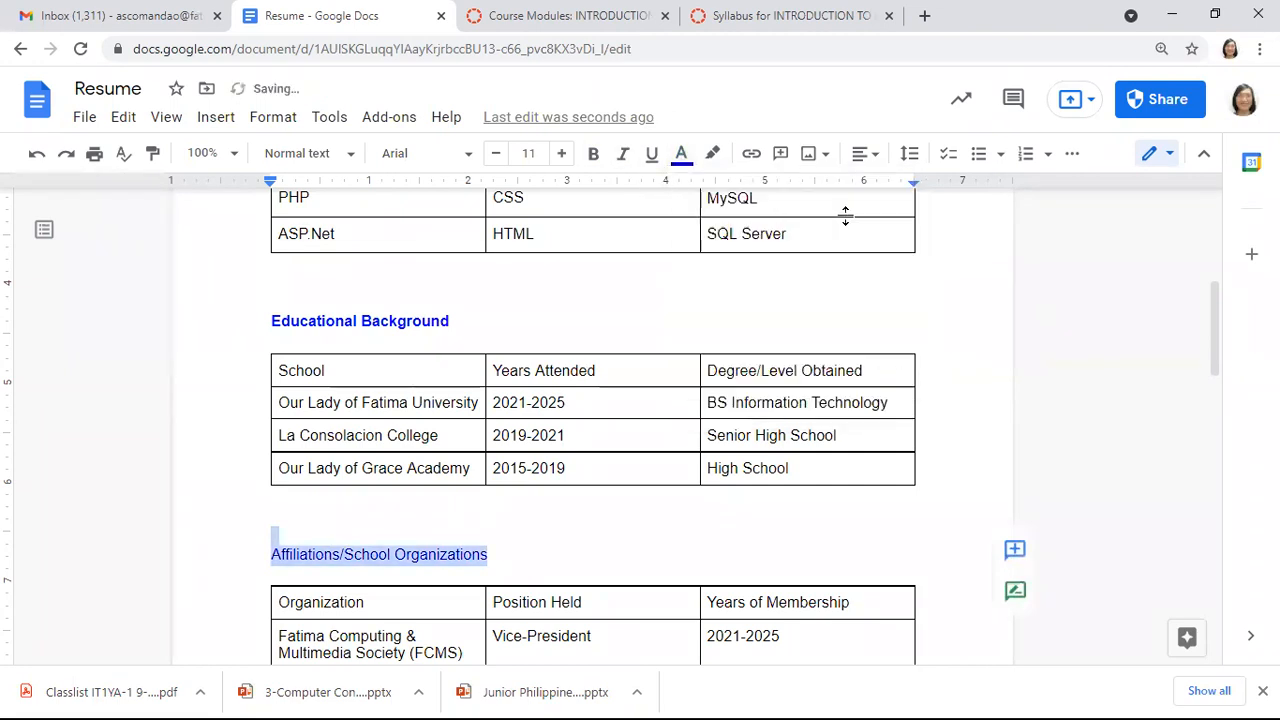
{"action": "key", "text": "ctrl+b"}
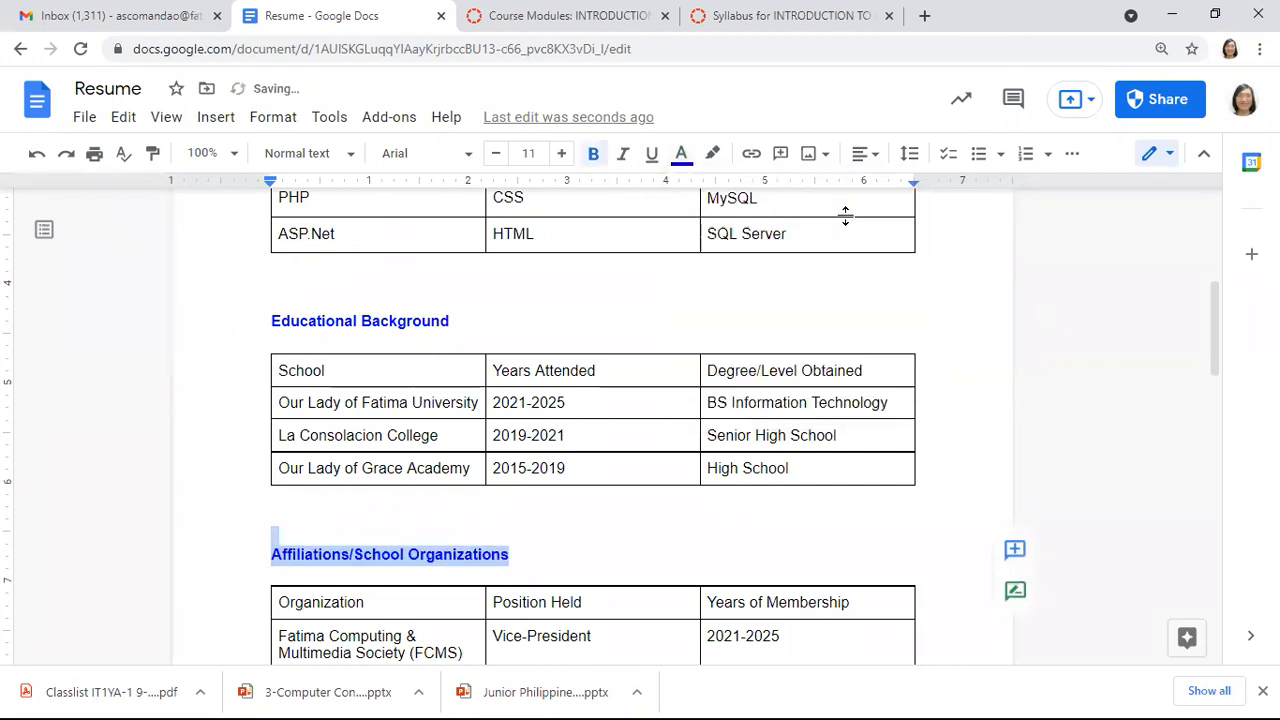
{"action": "left_click", "coordinate": [616, 506]}
{"action": "key", "text": "ctrl+Home"}
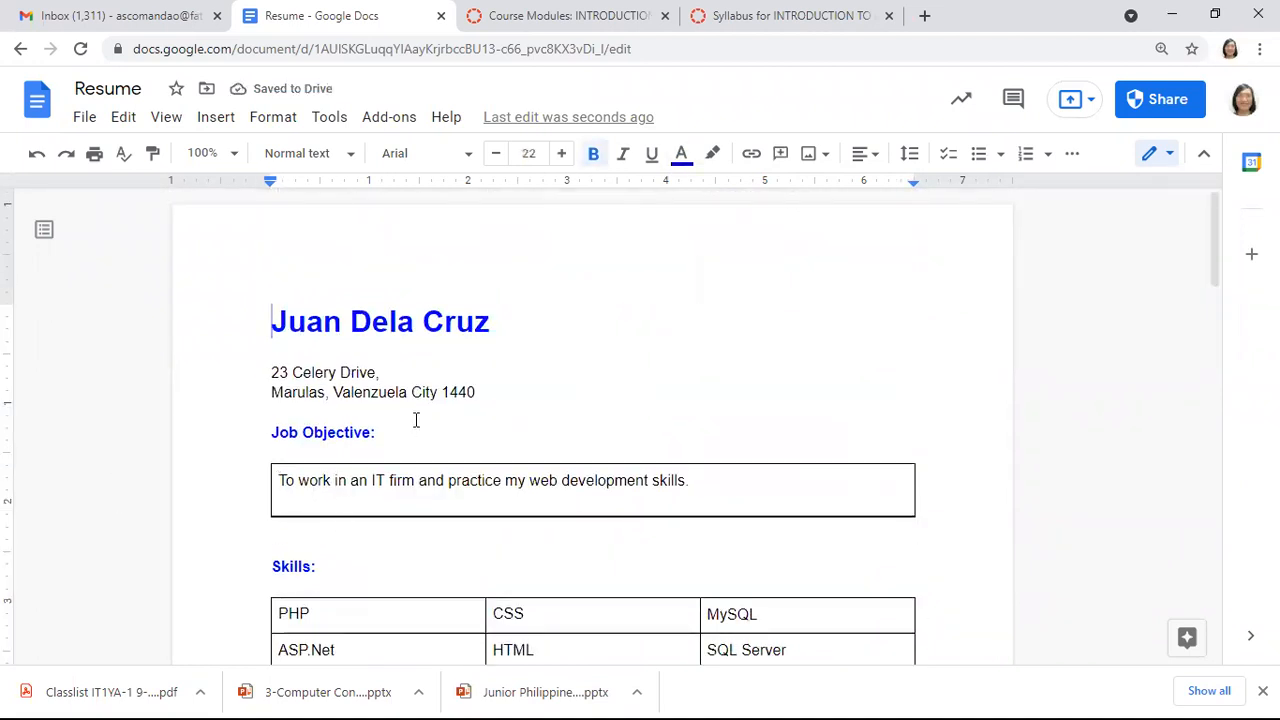
{"action": "left_click", "coordinate": [481, 391]}
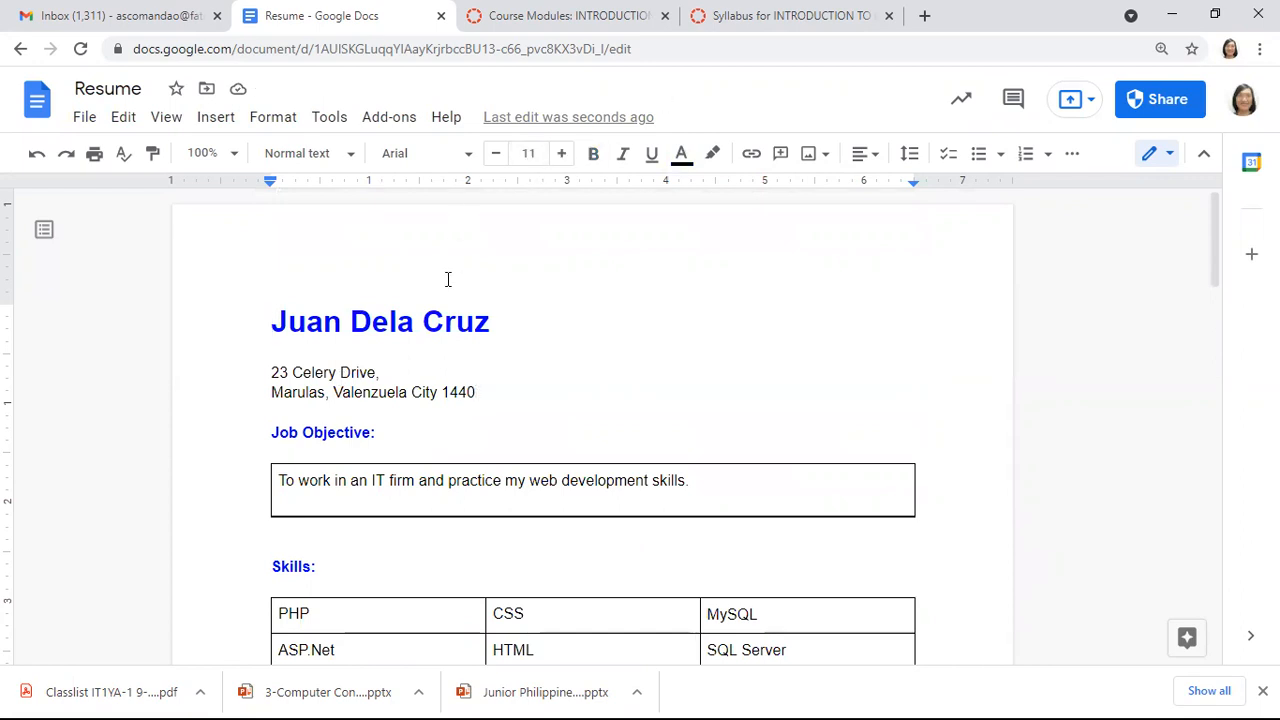
{"action": "left_click", "coordinate": [508, 288]}
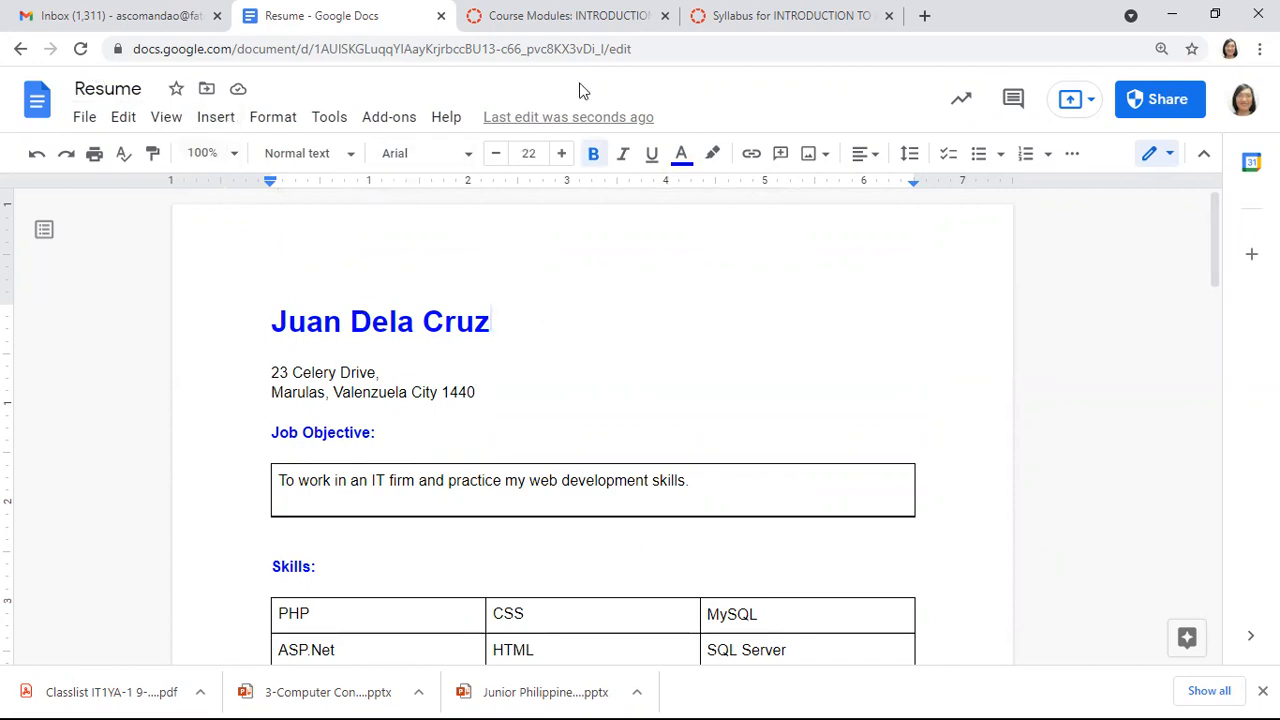
{"action": "left_click", "coordinate": [220, 119]}
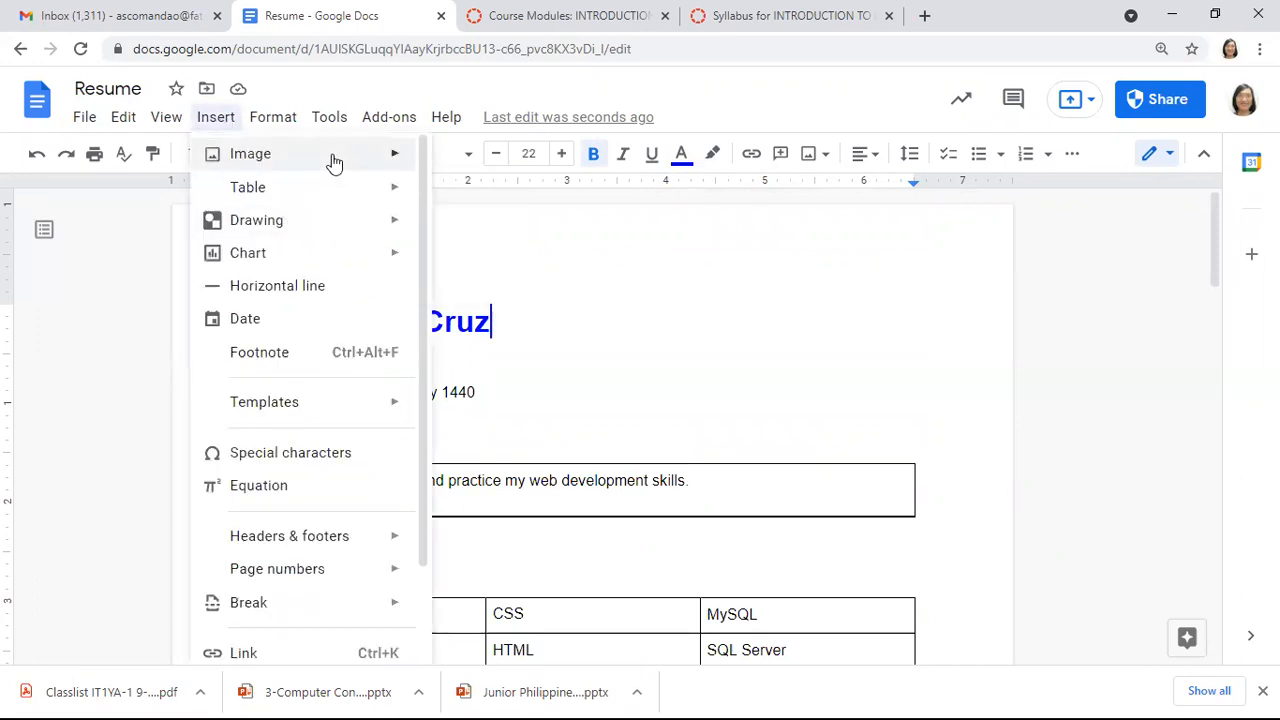
{"action": "mouse_move", "coordinate": [334, 162]}
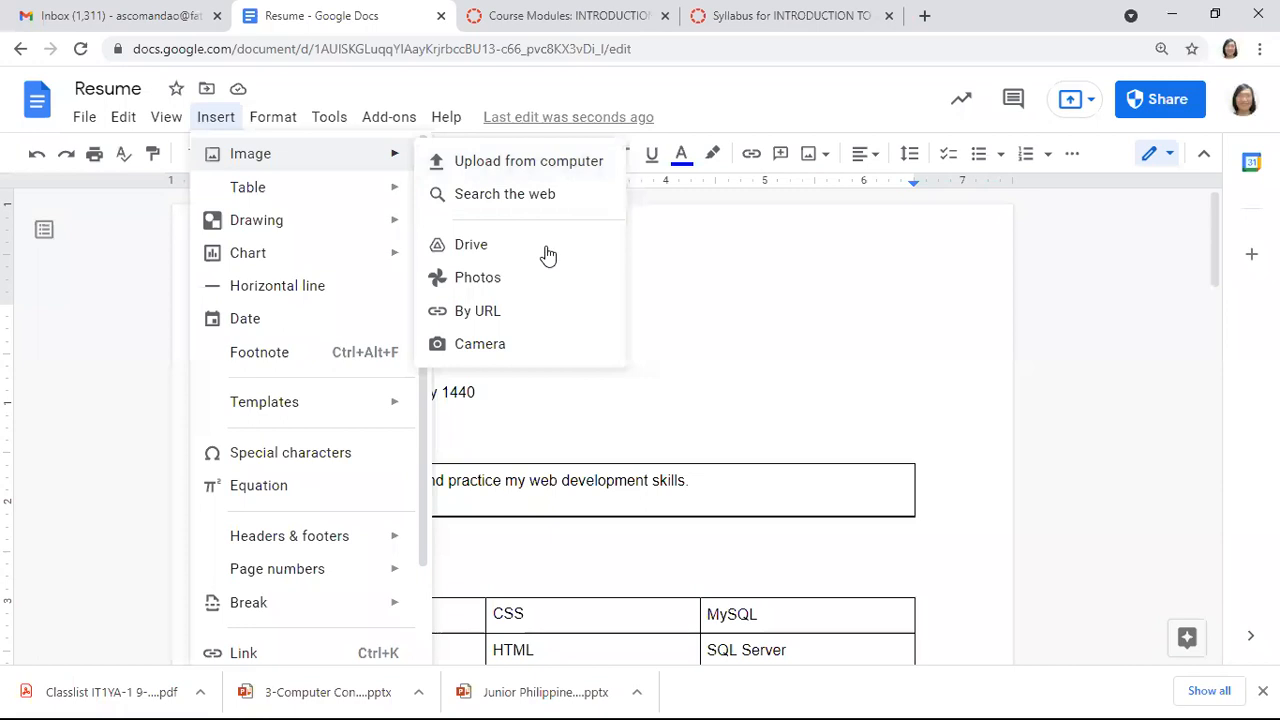
{"action": "left_click", "coordinate": [543, 160]}
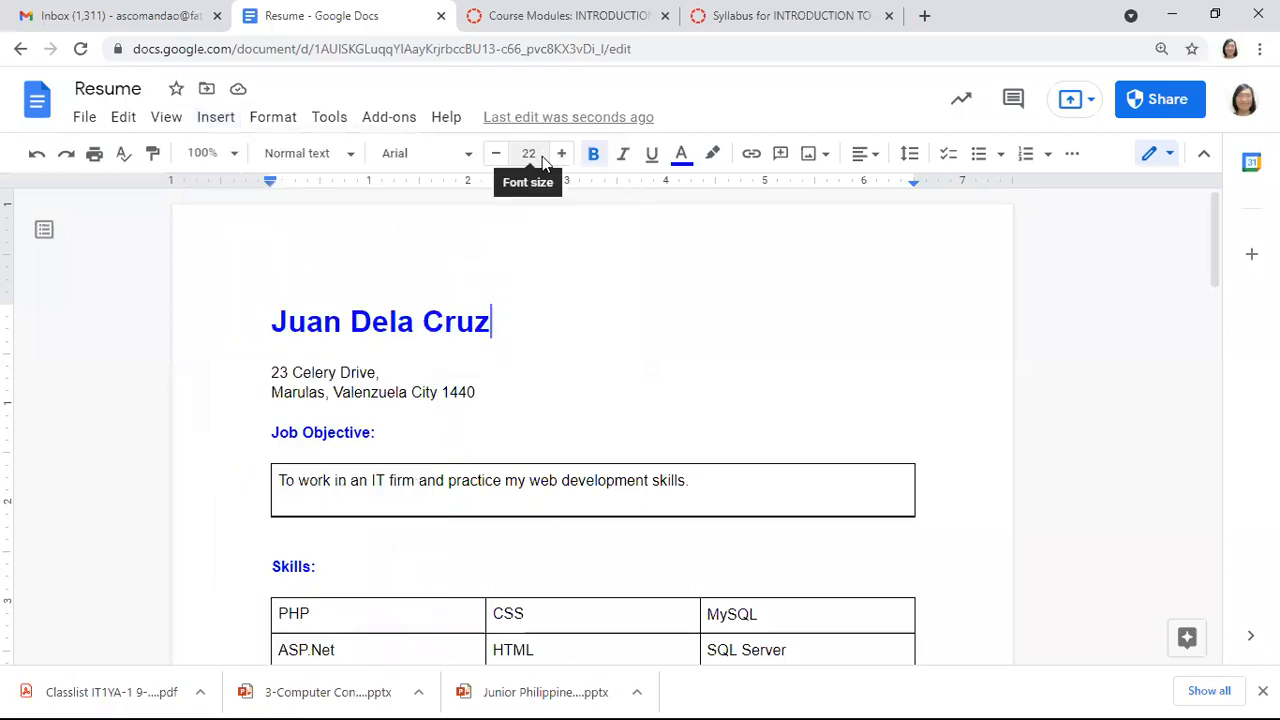
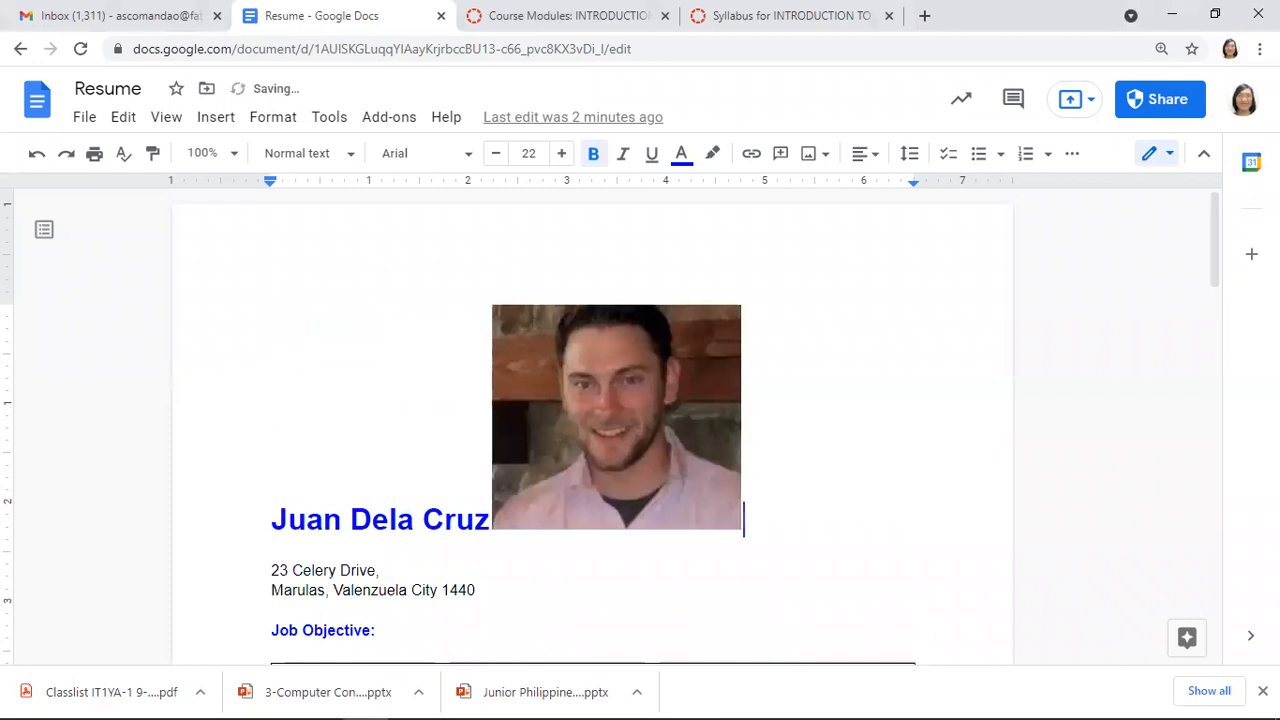
Select the headshot photo beside the name heading
{"action": "left_click", "coordinate": [612, 418]}
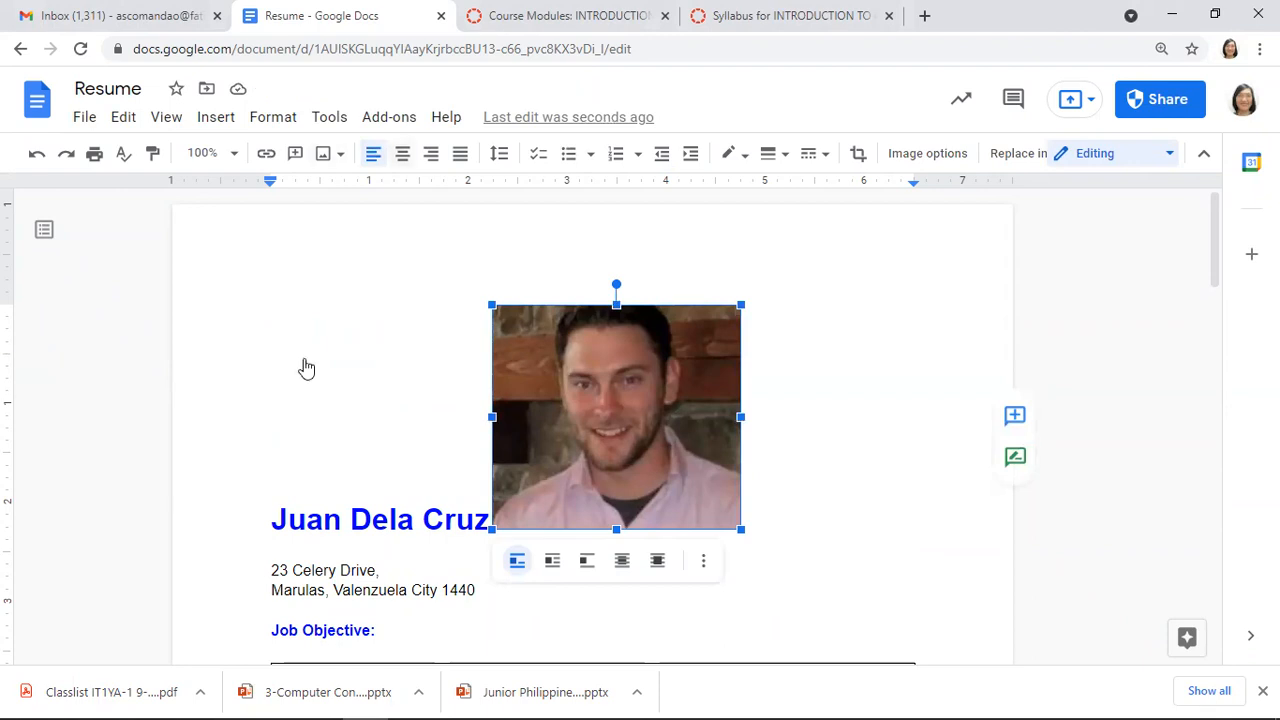
Try right, center and then left alignment on the name-and-photo line
{"action": "key", "text": "ctrl+shift+r"}
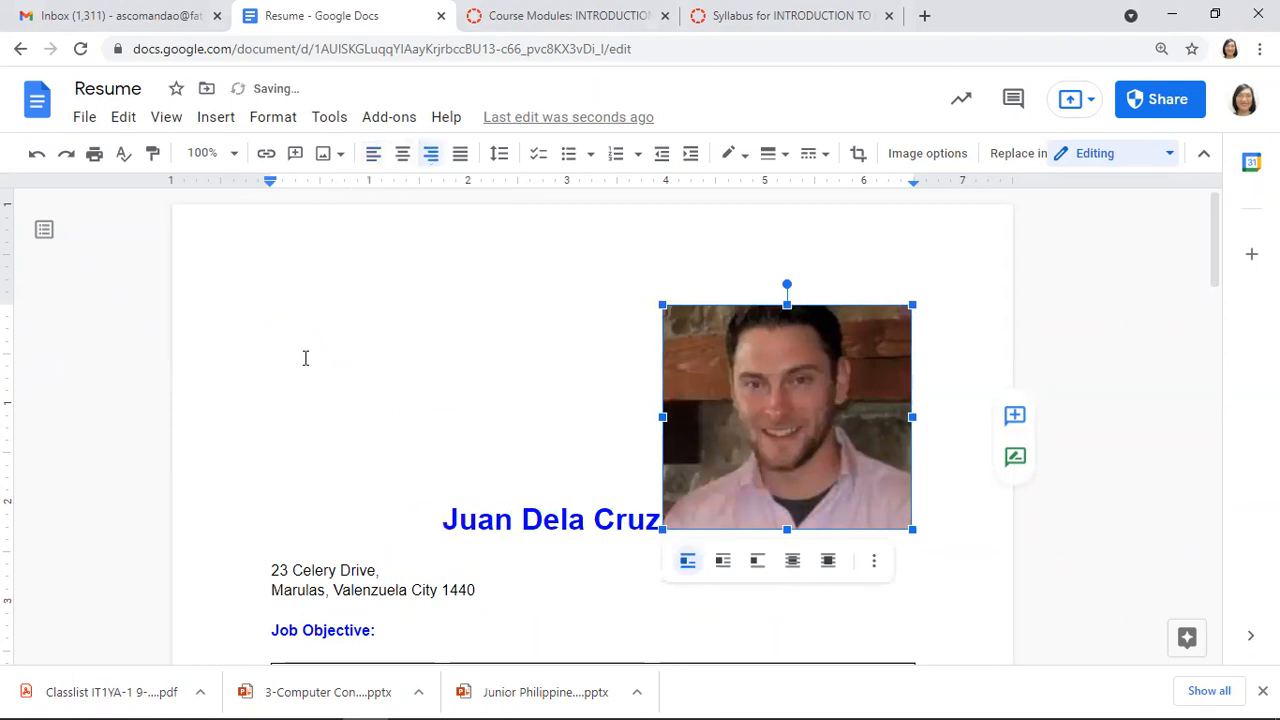
{"action": "left_click", "coordinate": [305, 358]}
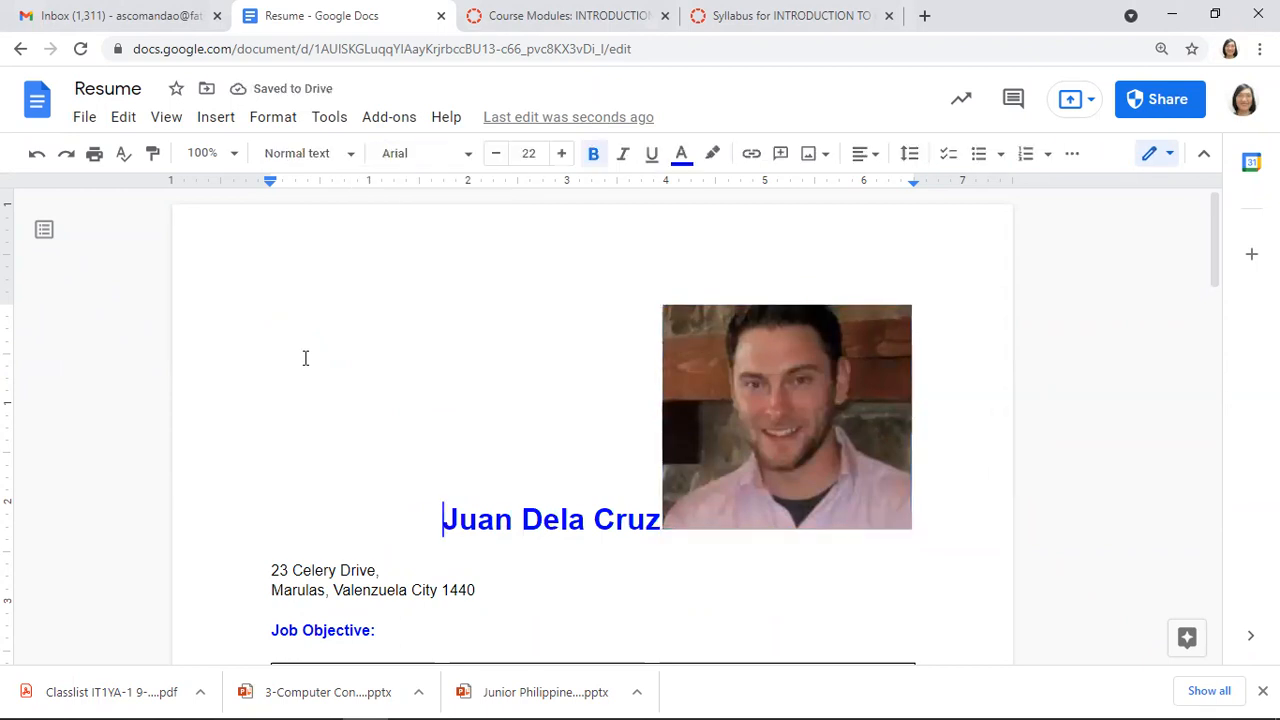
{"action": "key", "text": "ctrl+shift+e"}
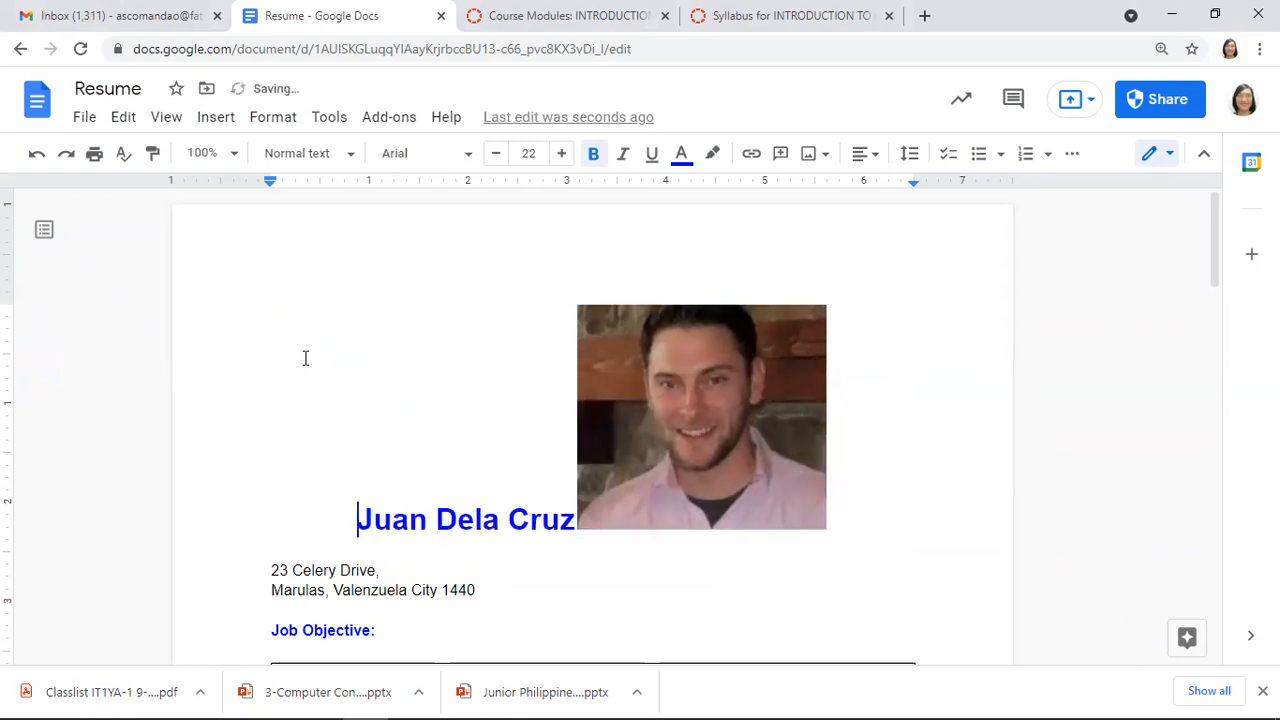
{"action": "key", "text": "ctrl+shift+l"}
Tab the photo further right of the name, testing a line break then undoing it
{"action": "key", "text": "Right"}
{"action": "key", "text": "Right"}
{"action": "key", "text": "Right"}
{"action": "key", "text": "Right"}
{"action": "key", "text": "Right"}
{"action": "key", "text": "Right"}
{"action": "key", "text": "Right"}
{"action": "key", "text": "Right"}
{"action": "key", "text": "Right"}
{"action": "key", "text": "Right"}
{"action": "key", "text": "Right"}
{"action": "key", "text": "Right"}
{"action": "key", "text": "Right"}
{"action": "key", "text": "Right"}
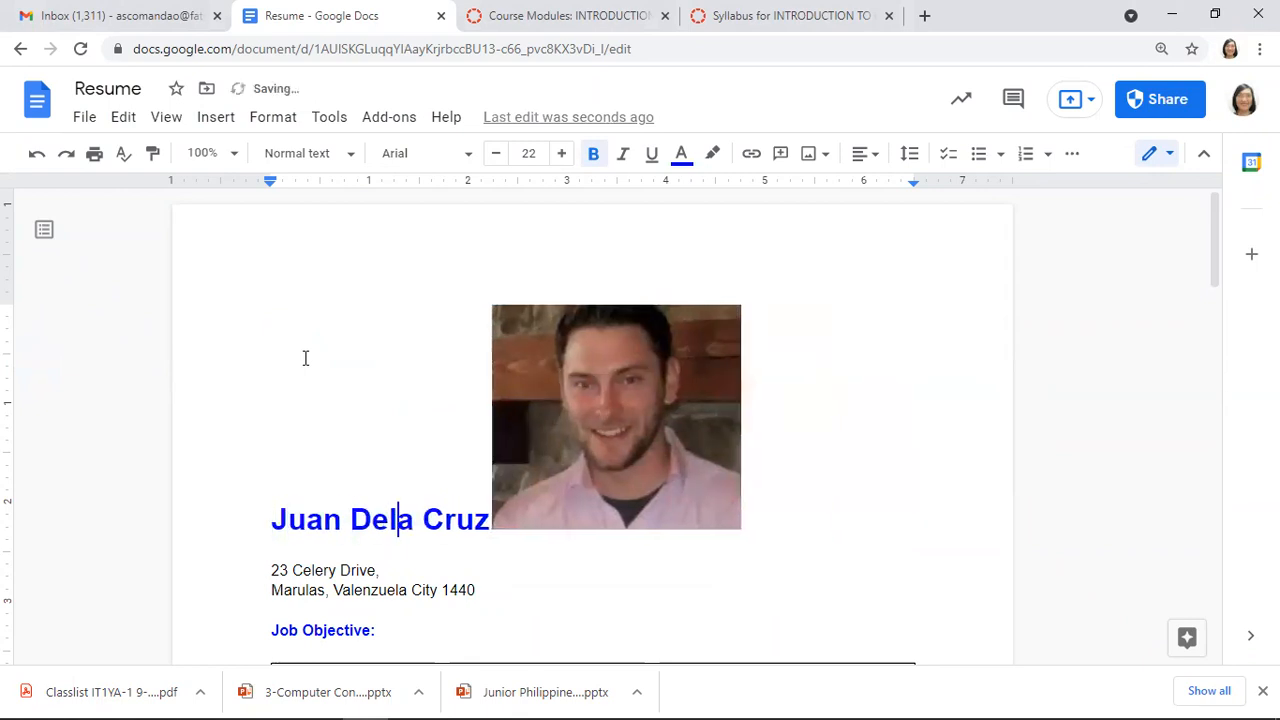
{"action": "key", "text": "Tab"}
{"action": "key", "text": "Tab"}
{"action": "key", "text": "Tab"}
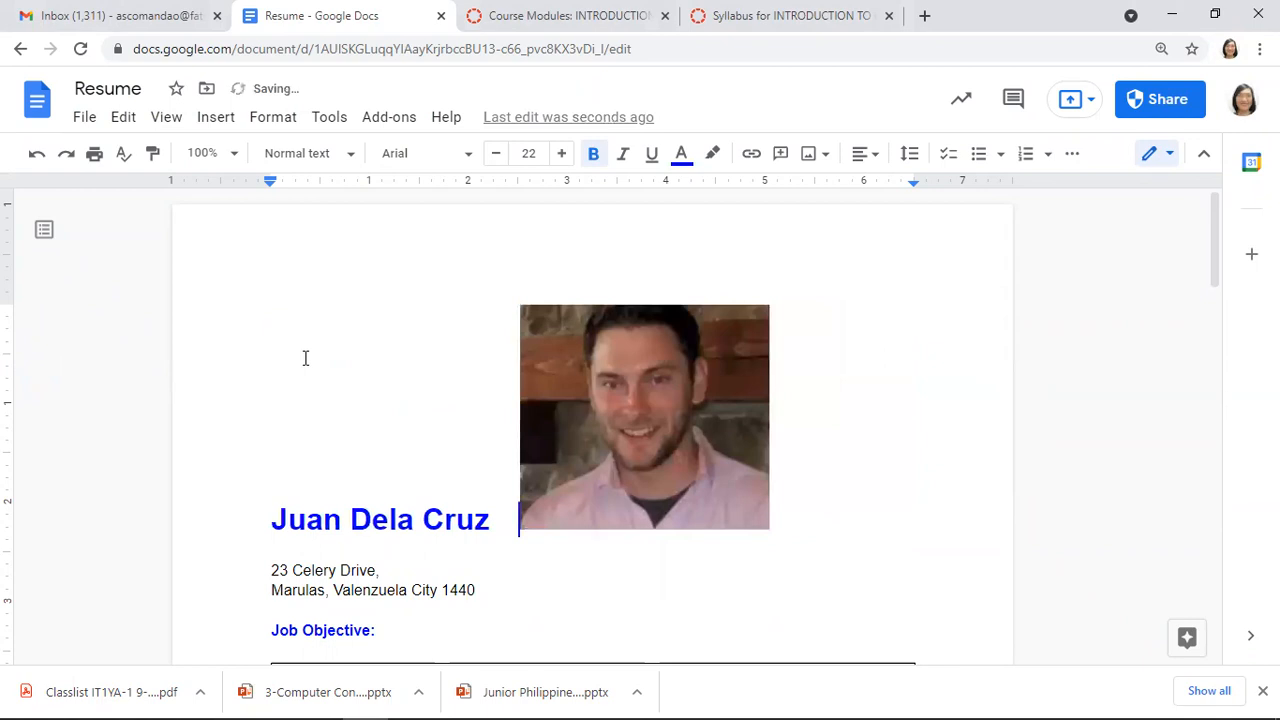
{"action": "key", "text": "Return"}
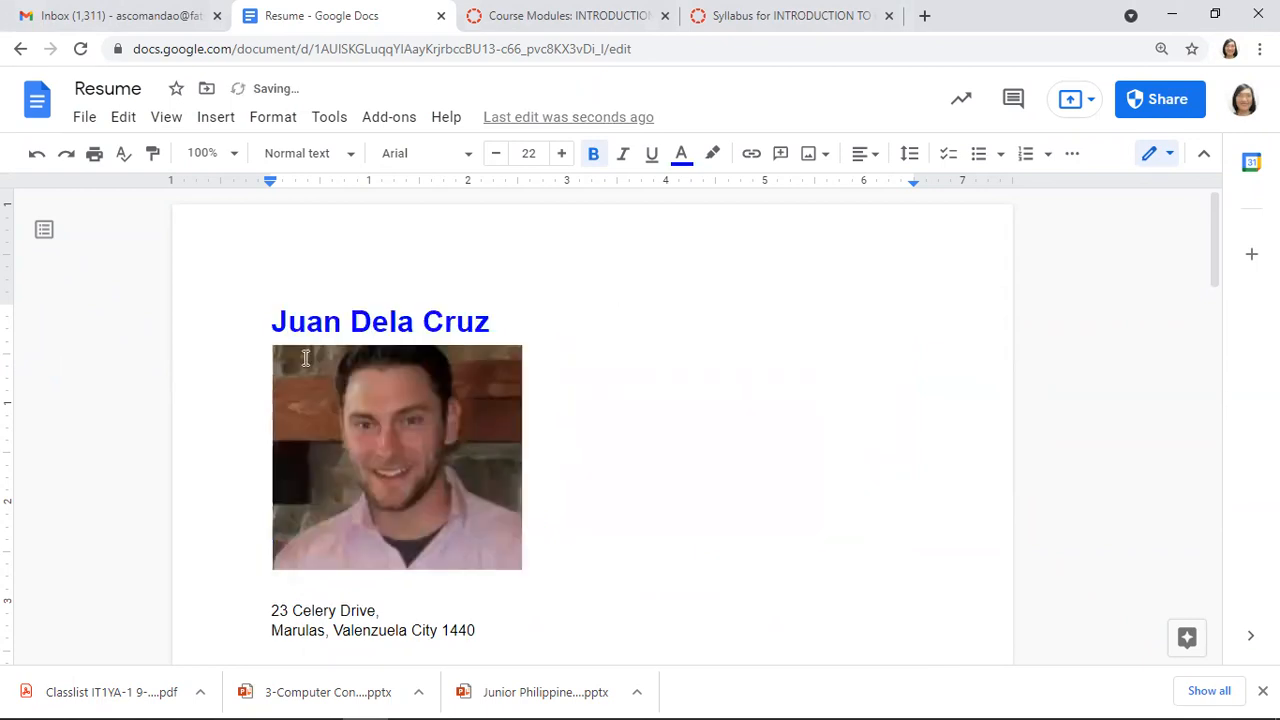
{"action": "key", "text": "BackSpace"}
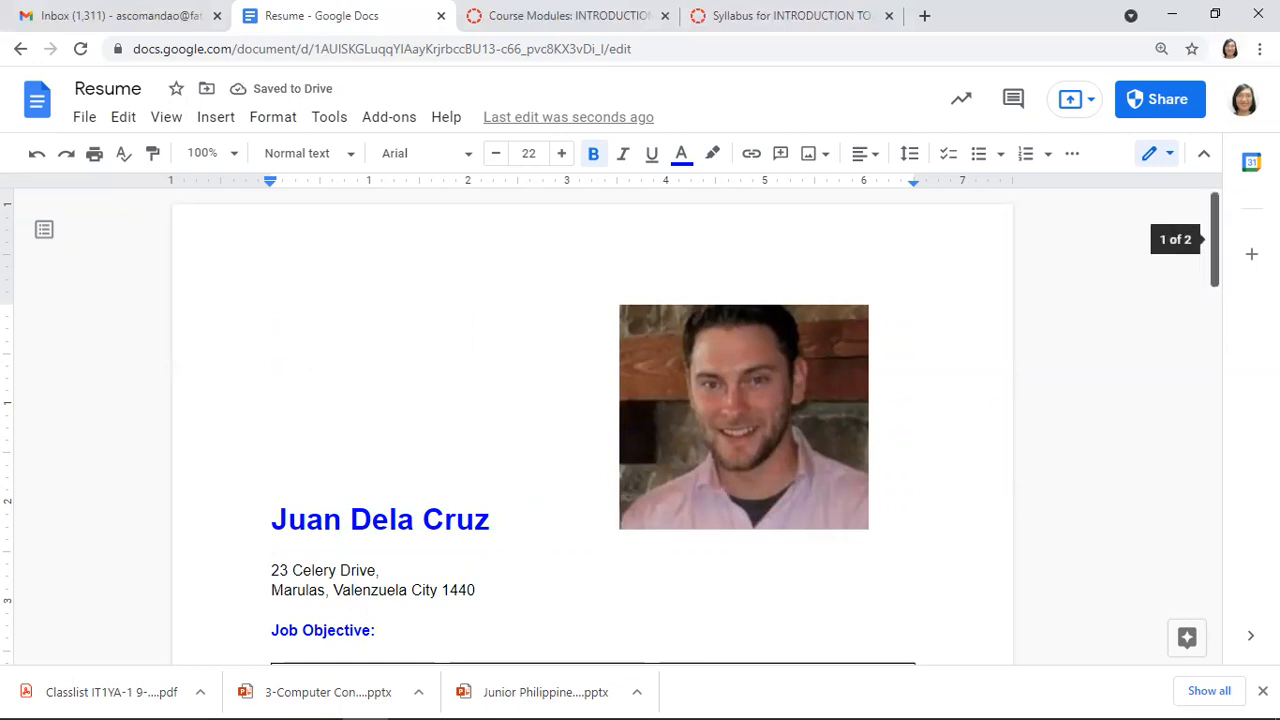
{"action": "scroll", "coordinate": [307, 367], "scroll_direction": "down", "scroll_amount": 7}
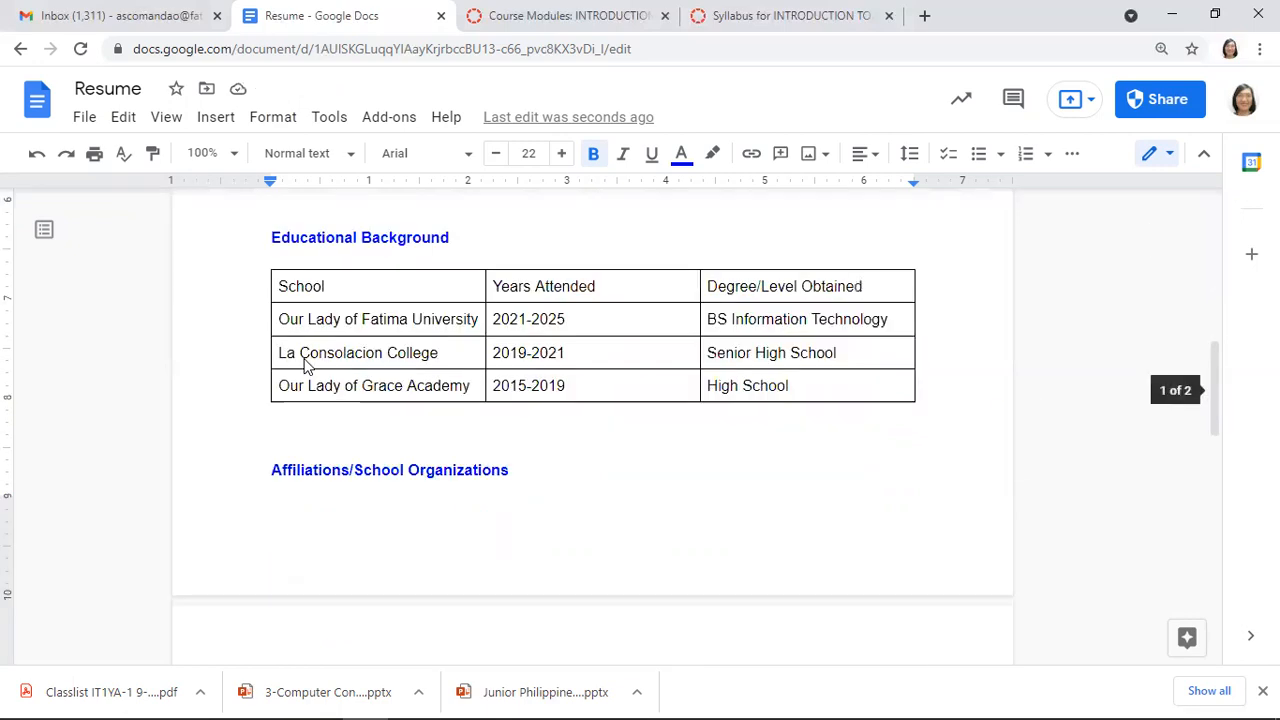
{"action": "scroll", "coordinate": [307, 367], "scroll_direction": "up", "scroll_amount": 1}
{"action": "scroll", "coordinate": [307, 367], "scroll_direction": "down", "scroll_amount": 3}
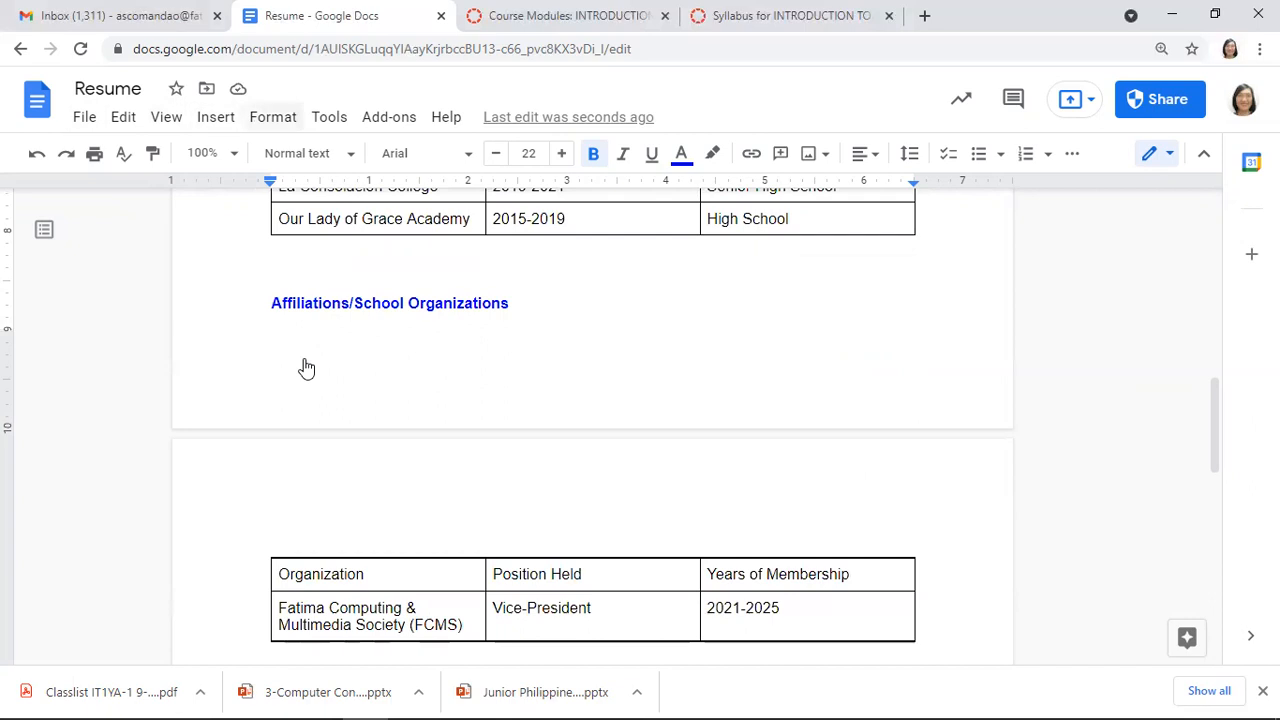
{"action": "key", "text": "alt+o"}
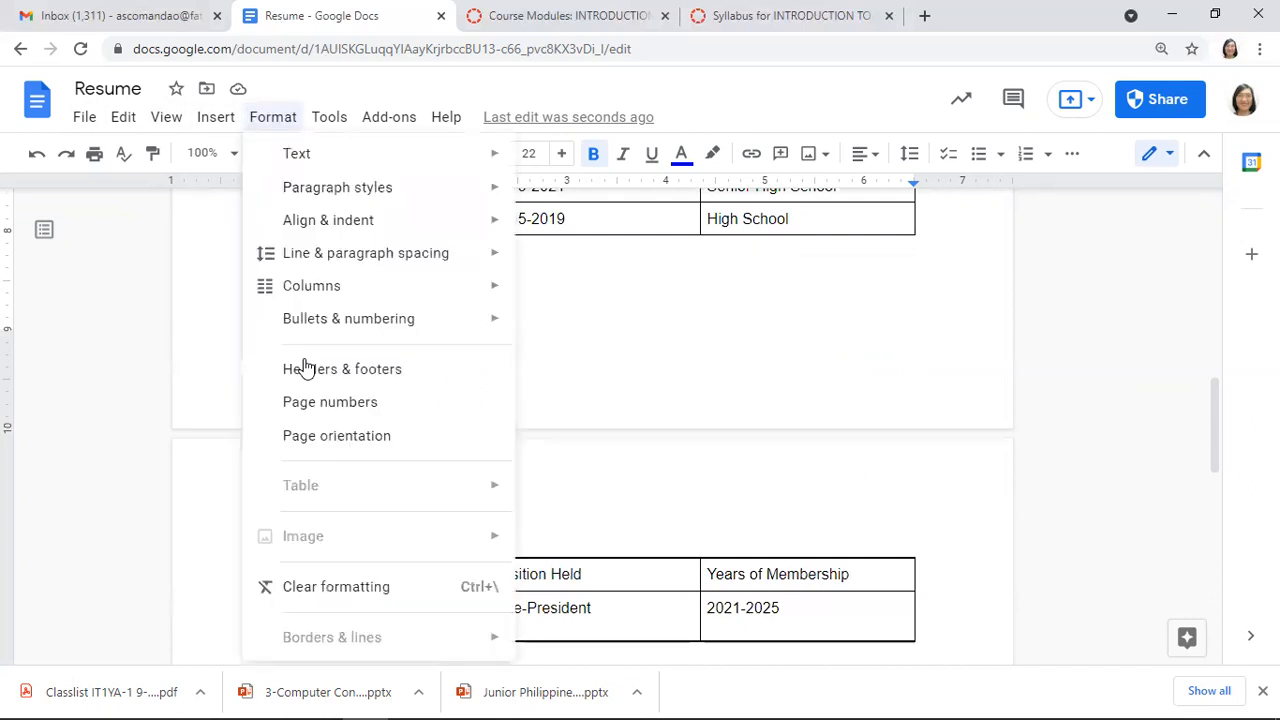
{"action": "key", "text": "Left"}
{"action": "key", "text": "Left"}
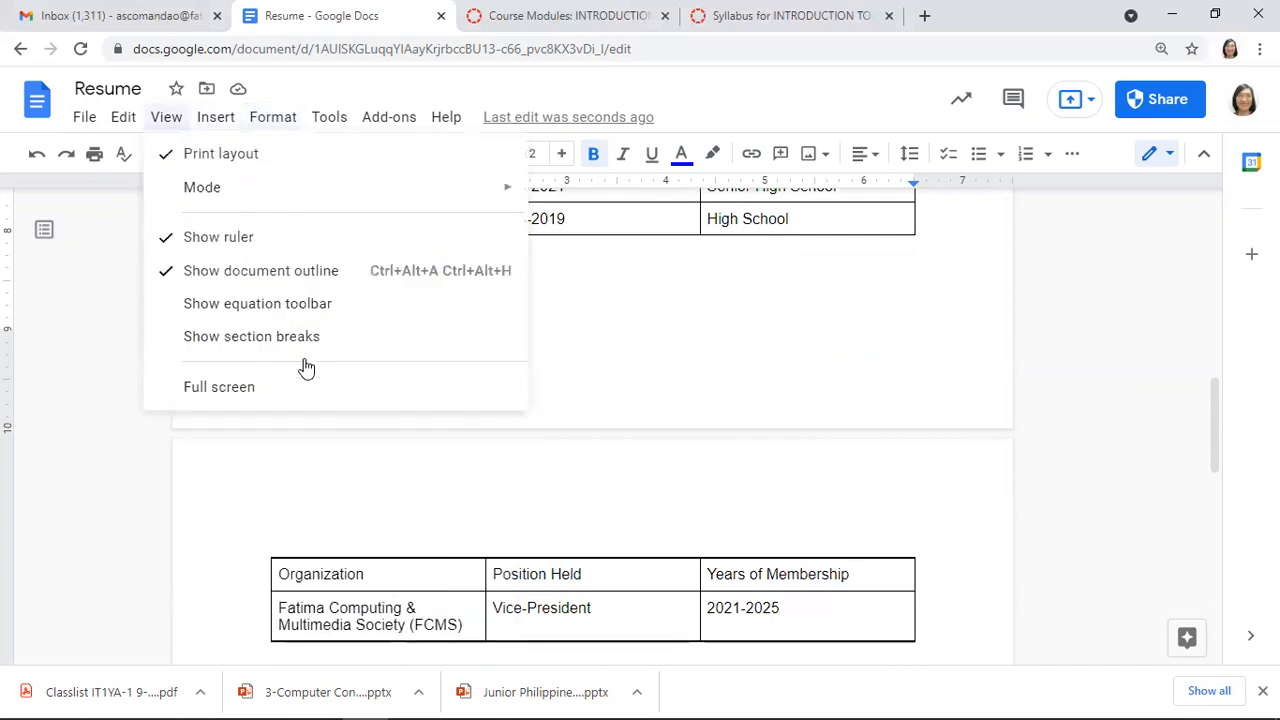
{"action": "key", "text": "Right"}
{"action": "key", "text": "Right"}
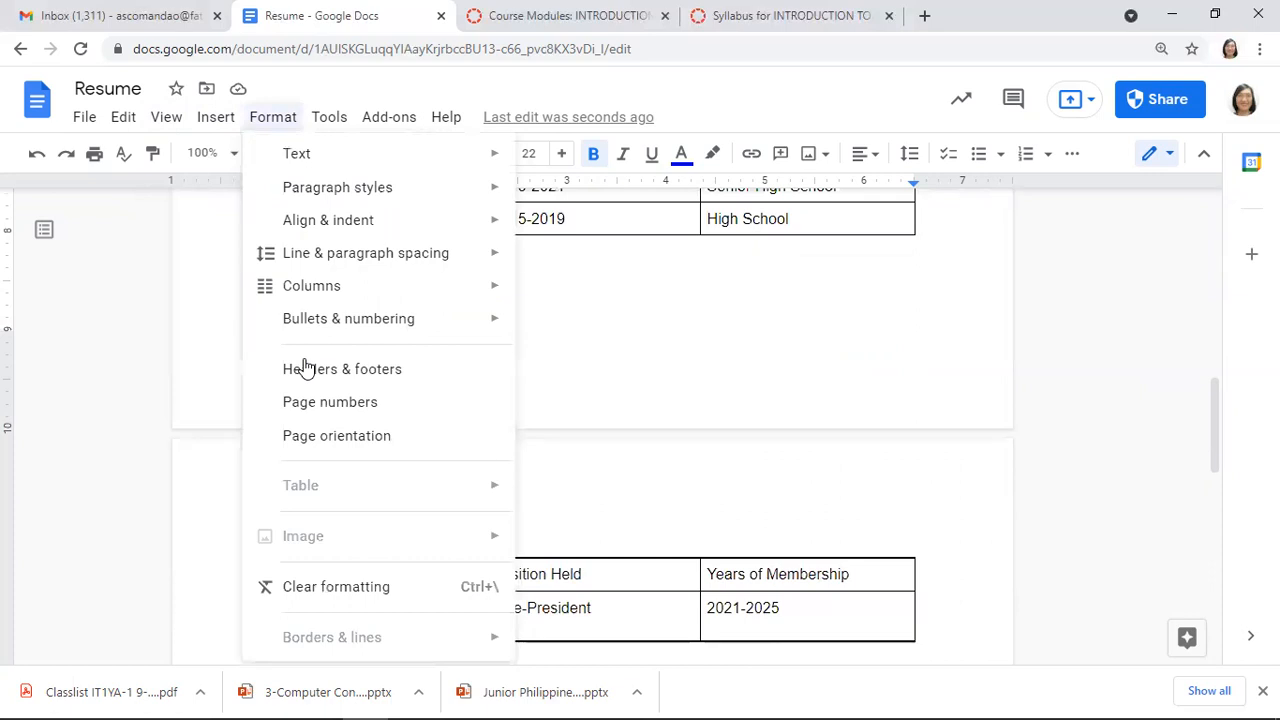
{"action": "mouse_move", "coordinate": [297, 154]}
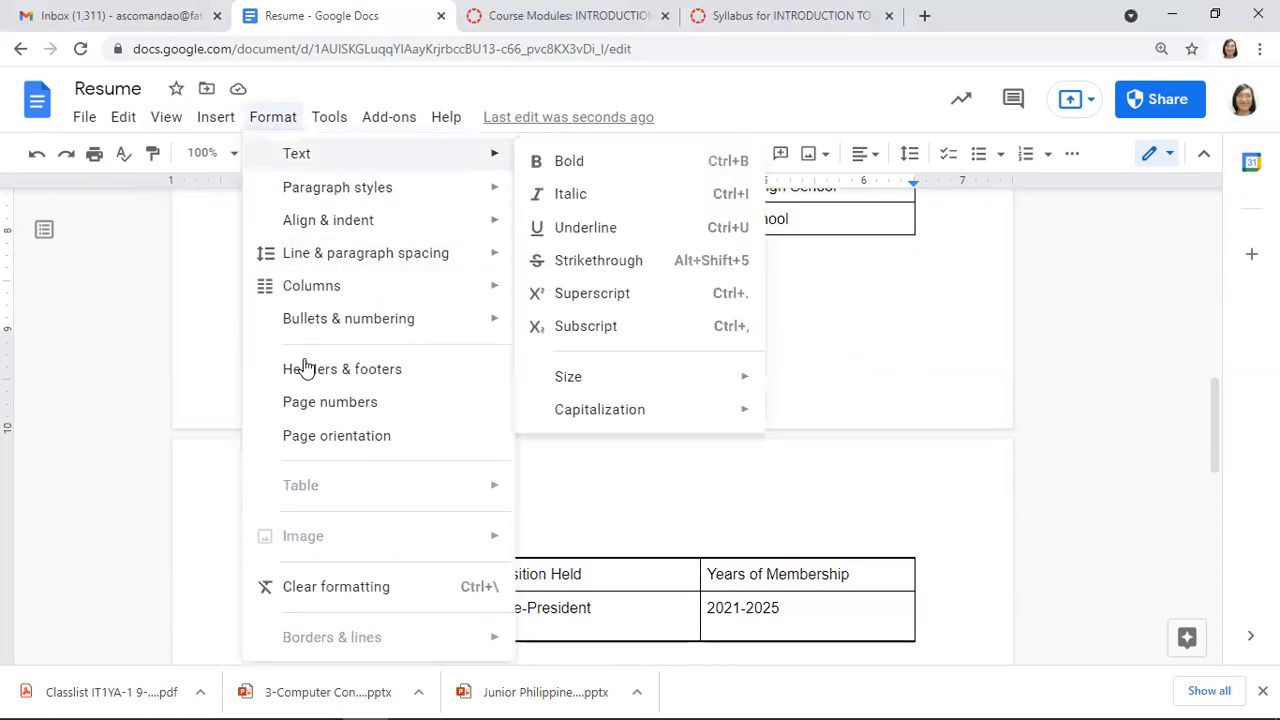
{"action": "key", "text": "Left"}
{"action": "key", "text": "Left"}
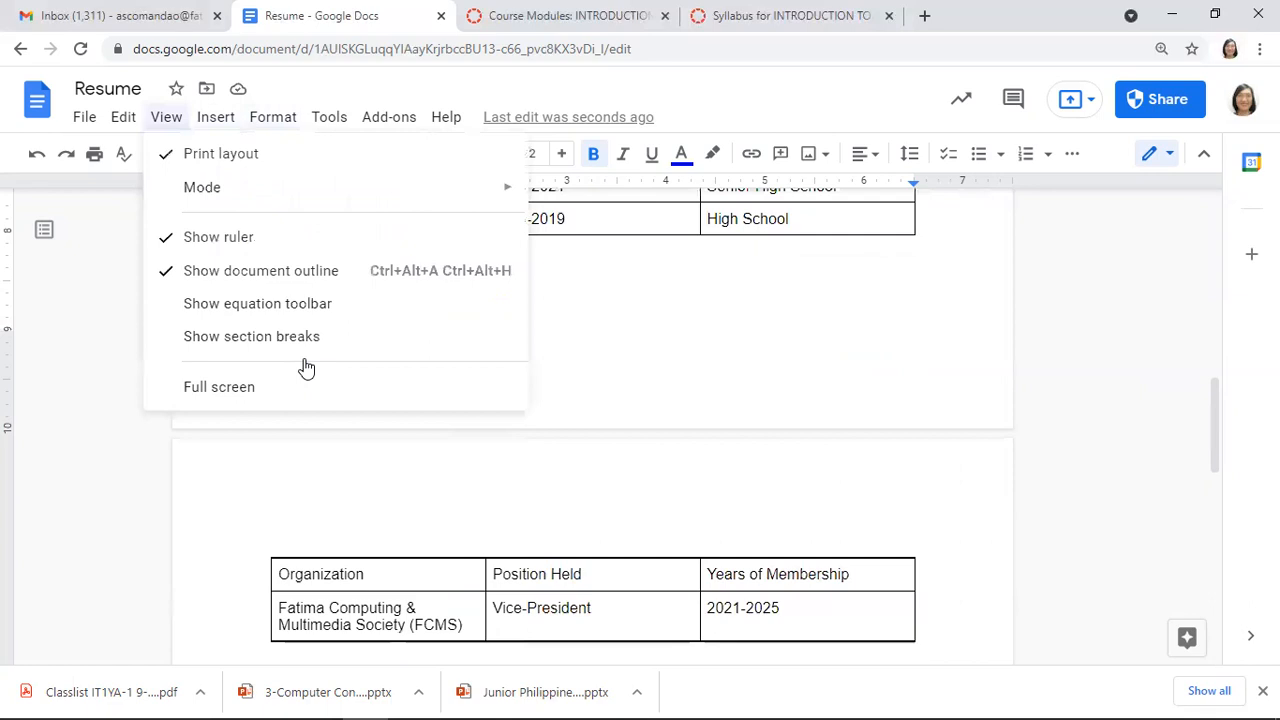
{"action": "key", "text": "Left"}
{"action": "key", "text": "Left"}
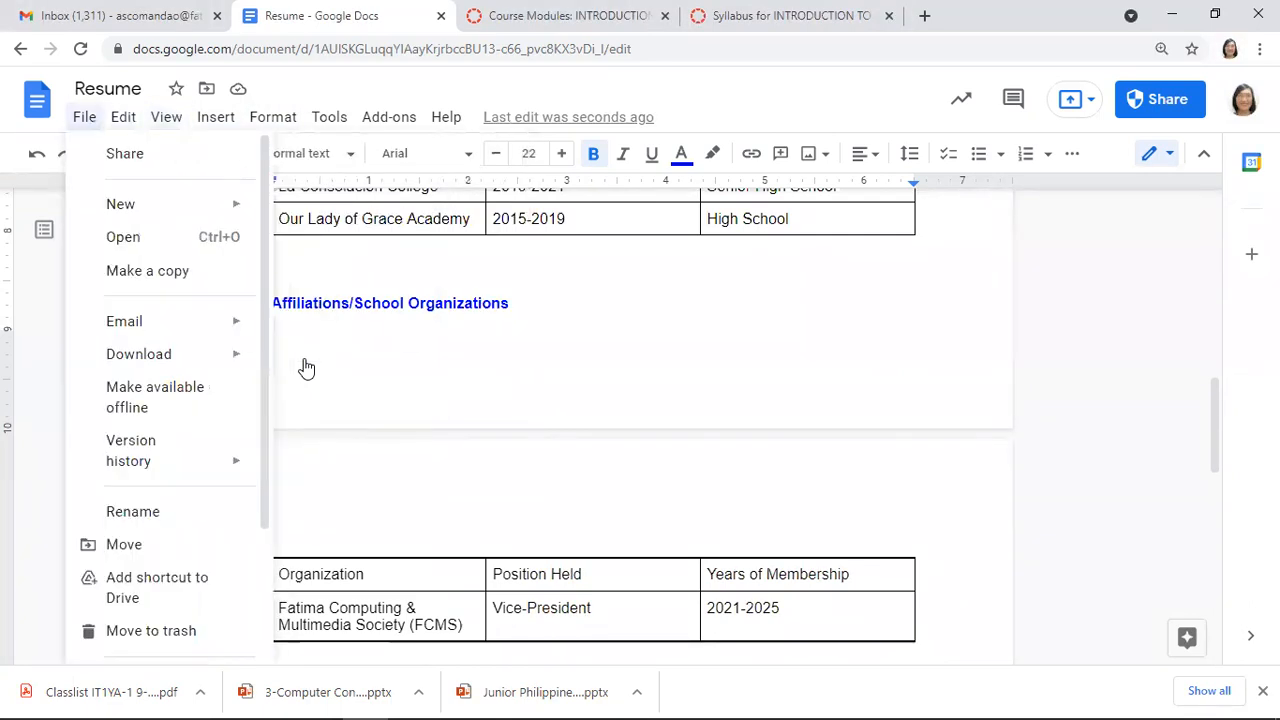
{"action": "key", "text": "Right"}
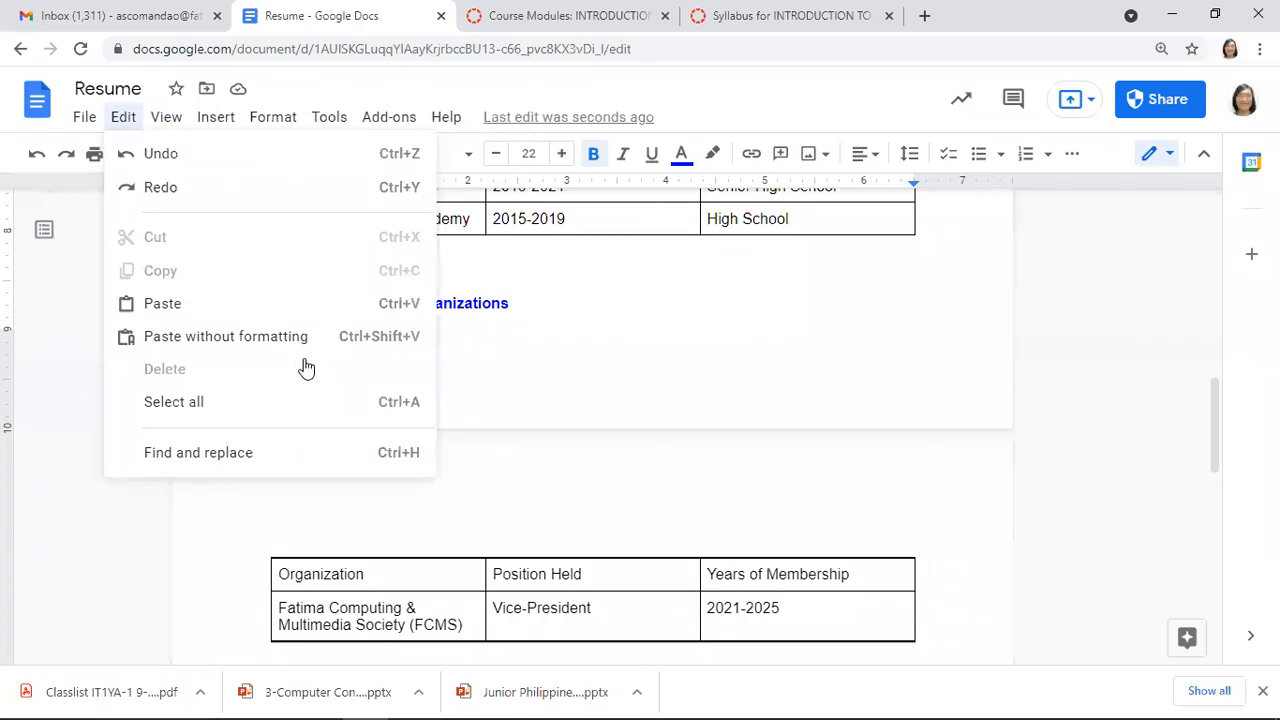
{"action": "key", "text": "Right"}
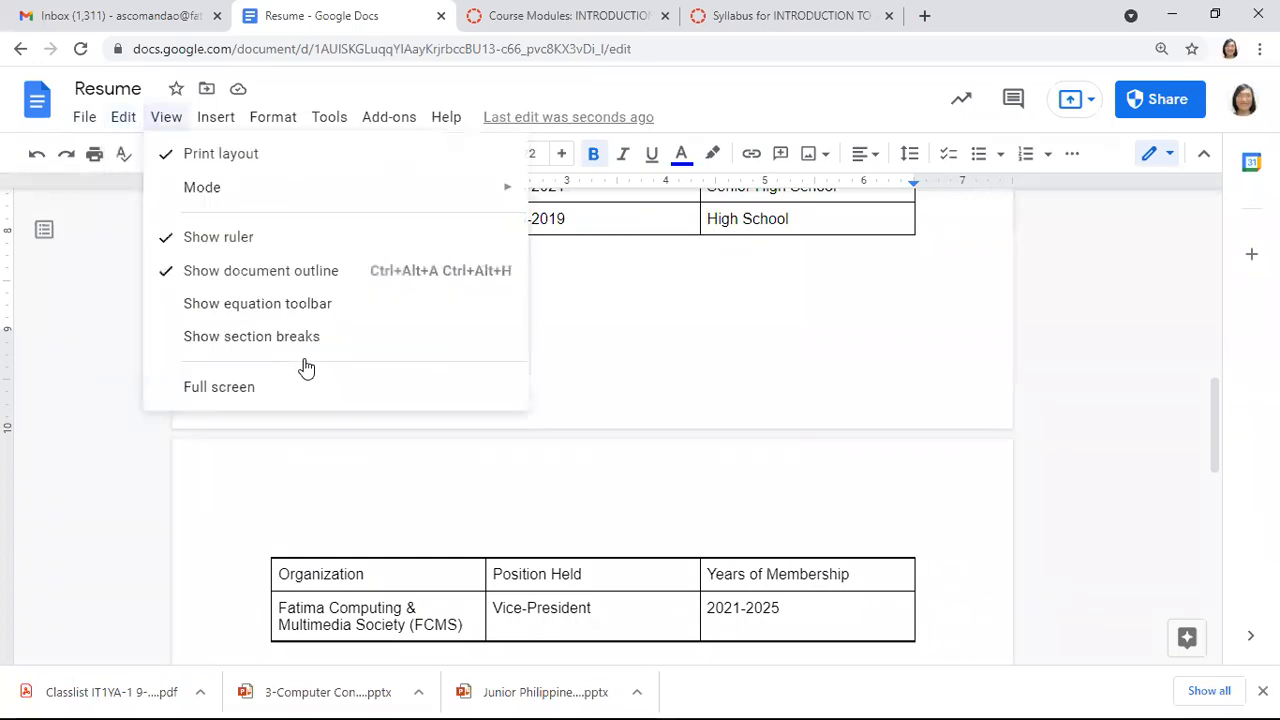
{"action": "key", "text": "Right"}
{"action": "key", "text": "Right"}
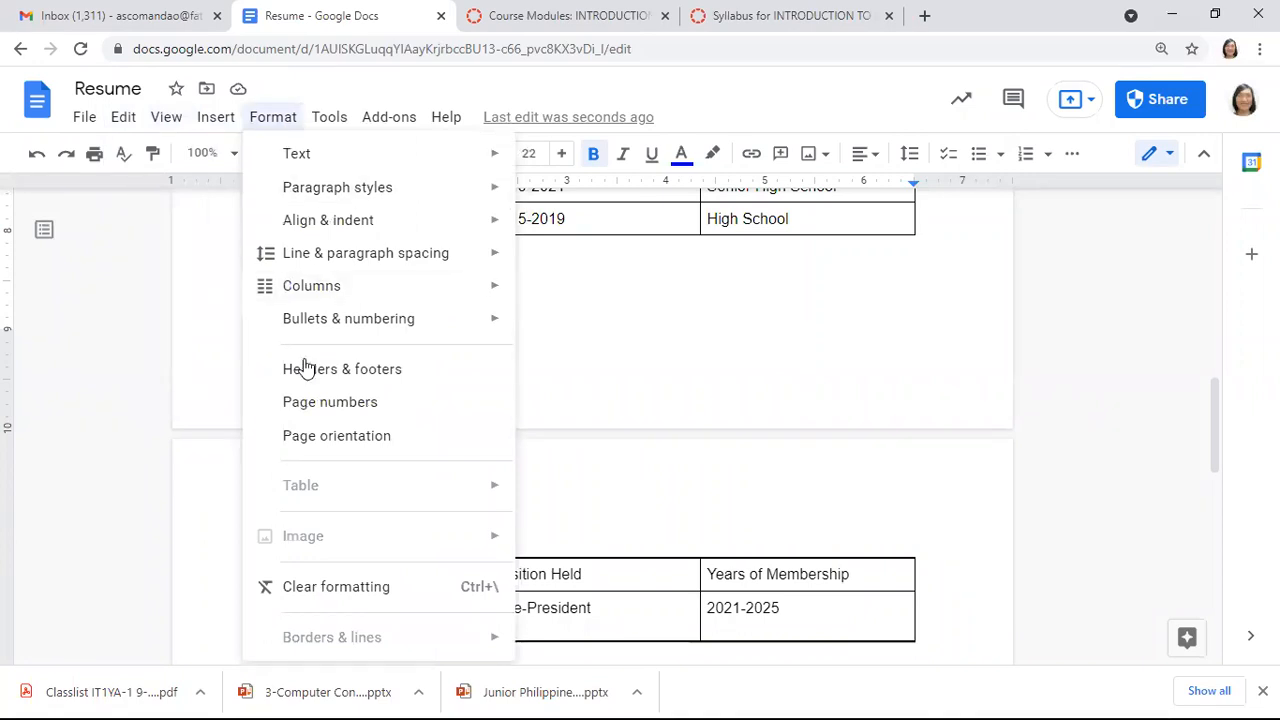
{"action": "key", "text": "Right"}
{"action": "key", "text": "Right"}
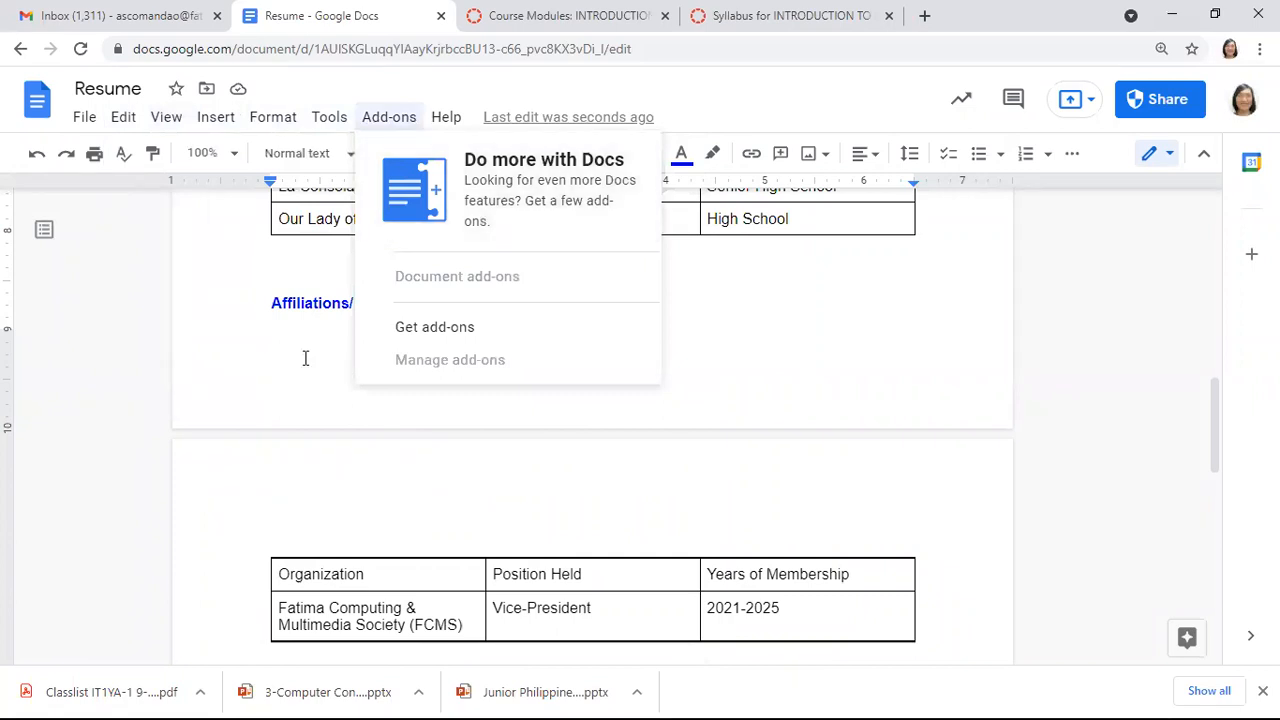
{"action": "key", "text": "Escape"}
{"action": "mouse_move", "coordinate": [1215, 425]}
{"action": "left_mouse_down"}
{"action": "mouse_move", "coordinate": [1215, 249]}
{"action": "mouse_move", "coordinate": [1215, 447]}
{"action": "mouse_move", "coordinate": [1215, 426]}
{"action": "left_mouse_up"}
Add the colleague as a recipient in the Share dialog's people field
{"action": "scroll", "coordinate": [306, 358], "scroll_direction": "up", "scroll_amount": 9}
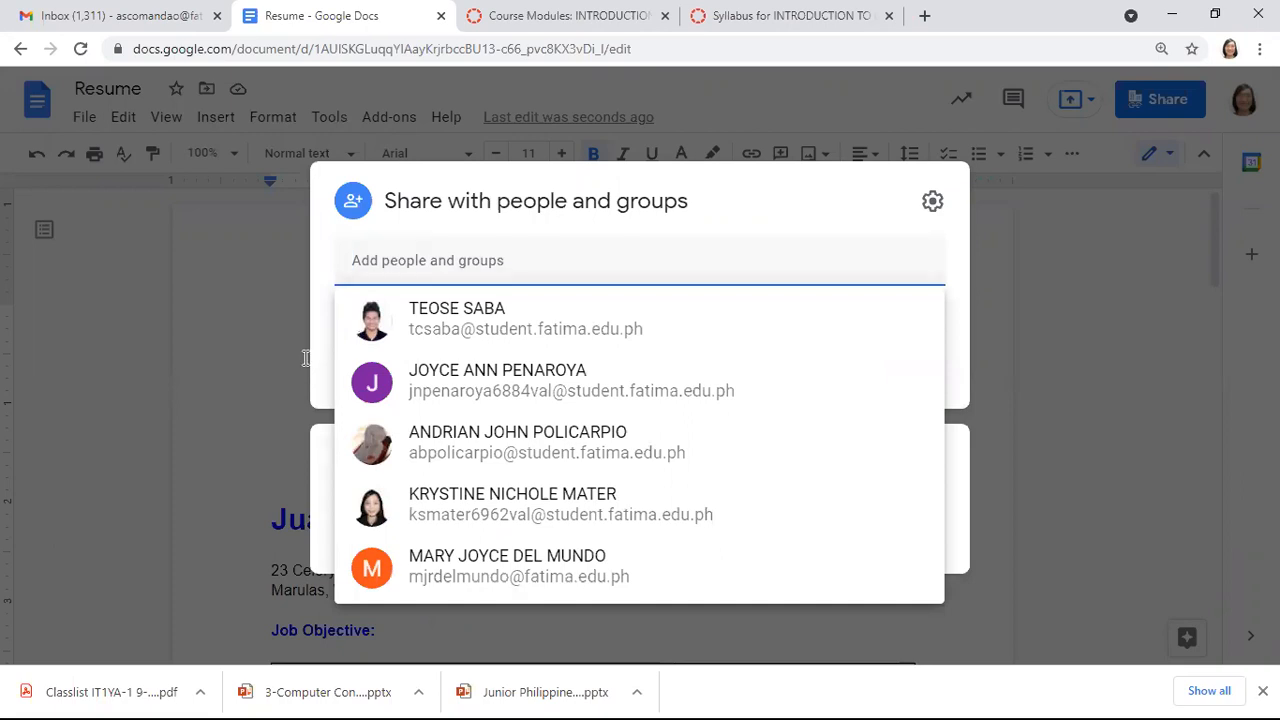
{"action": "type", "text": "JOYCE an"}
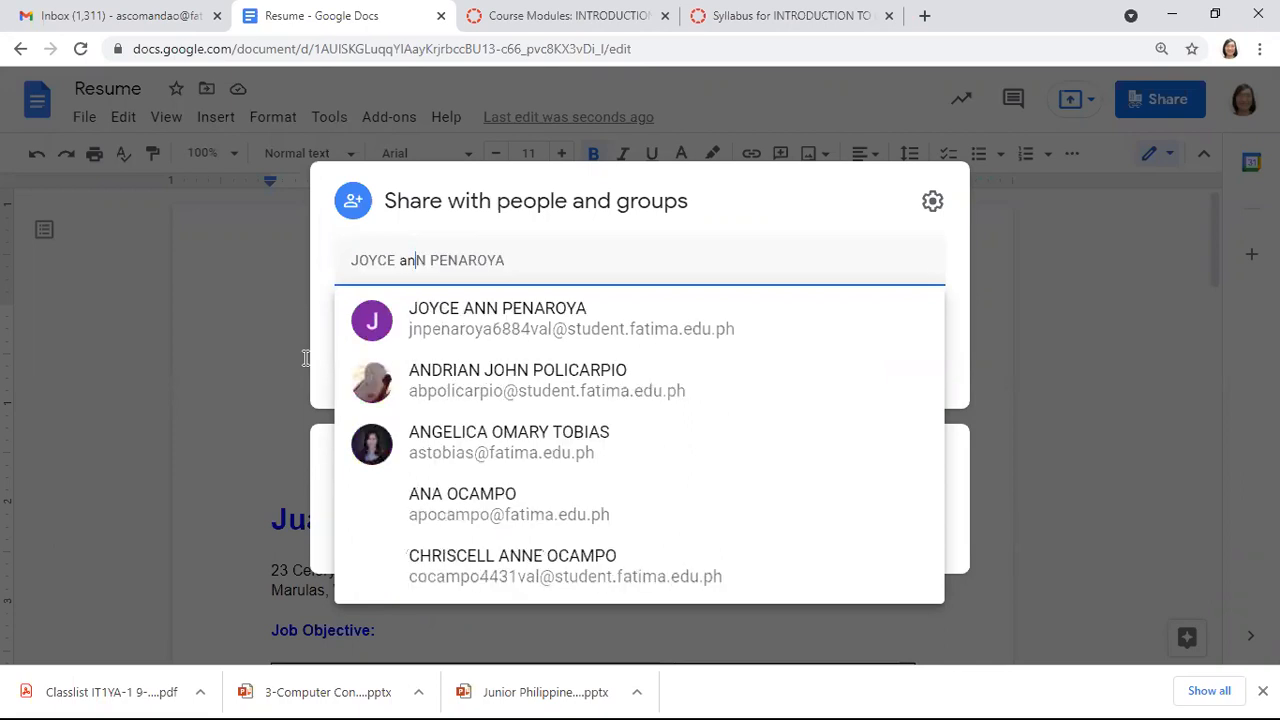
{"action": "key", "text": "BackSpace"}
{"action": "key", "text": "BackSpace"}
{"action": "key", "text": "BackSpace"}
{"action": "key", "text": "BackSpace"}
{"action": "key", "text": "BackSpace"}
{"action": "key", "text": "BackSpace"}
{"action": "key", "text": "BackSpace"}
{"action": "key", "text": "BackSpace"}
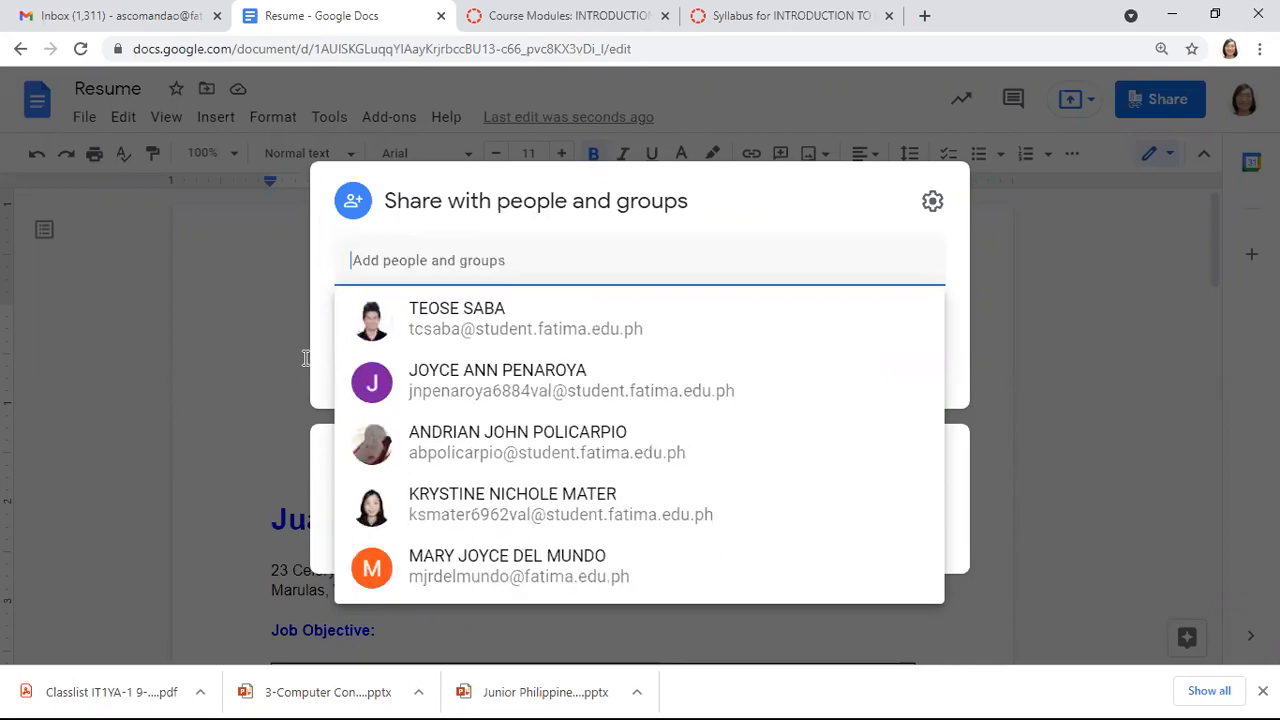
{"action": "type", "text": "joyce"}
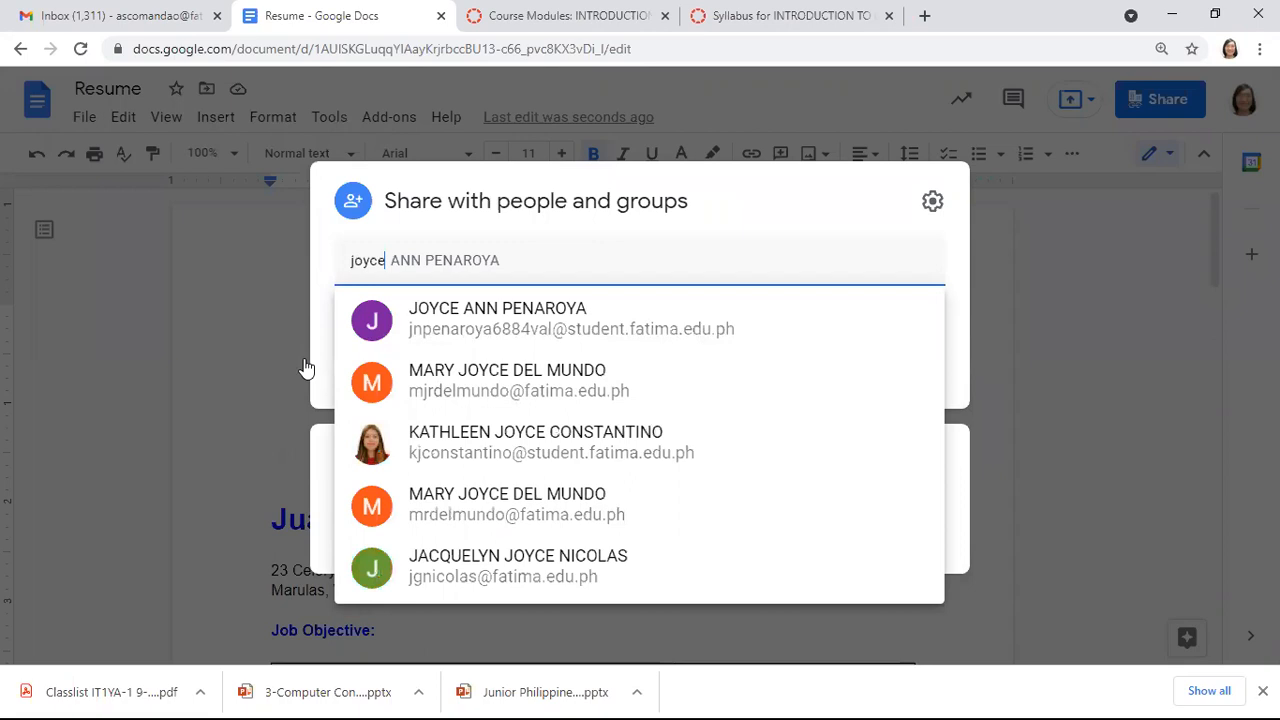
{"action": "key", "text": "Return"}
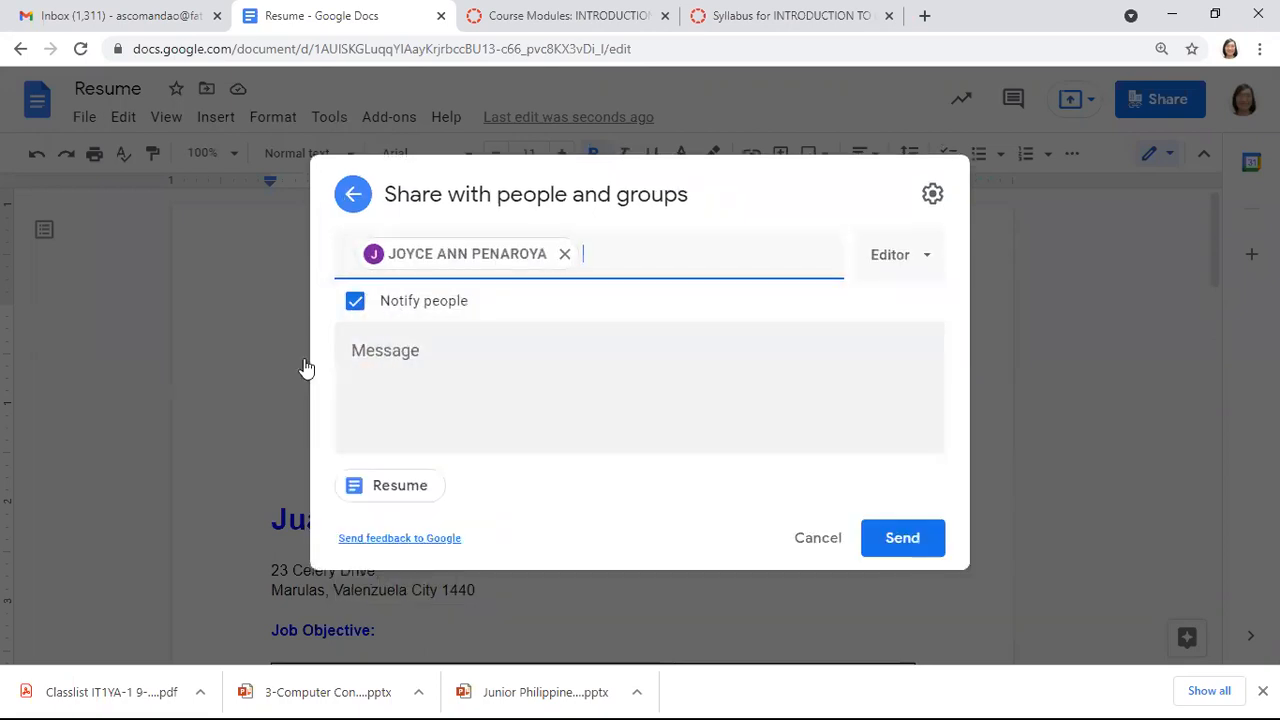
Write a greeting to the colleague, then 'For job screening: web developer applicant.' and 'Please interview.'
{"action": "left_click", "coordinate": [306, 368]}
{"action": "type", "text": "Hi Joyce,"}
{"action": "key", "text": "Return"}
{"action": "key", "text": "Return"}
{"action": "type", "text": "For screening fo"}
{"action": "key", "text": "BackSpace"}
{"action": "key", "text": "BackSpace"}
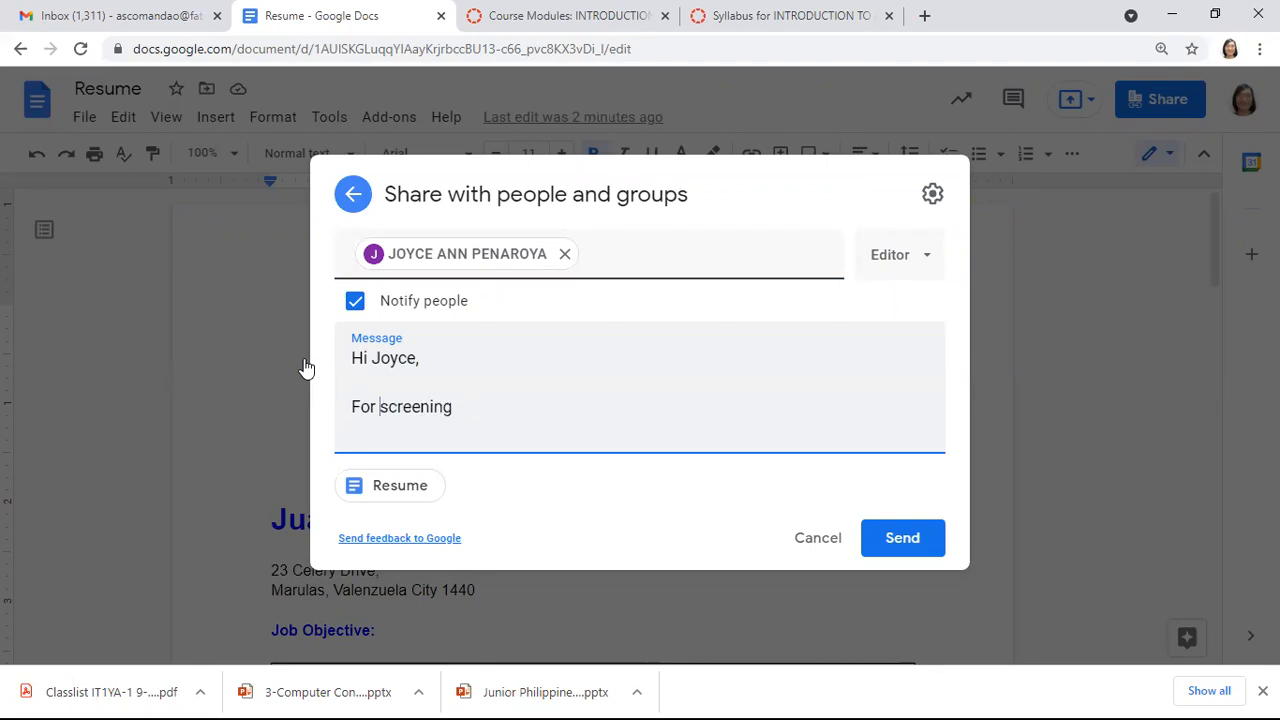
{"action": "type", "text": "job "}
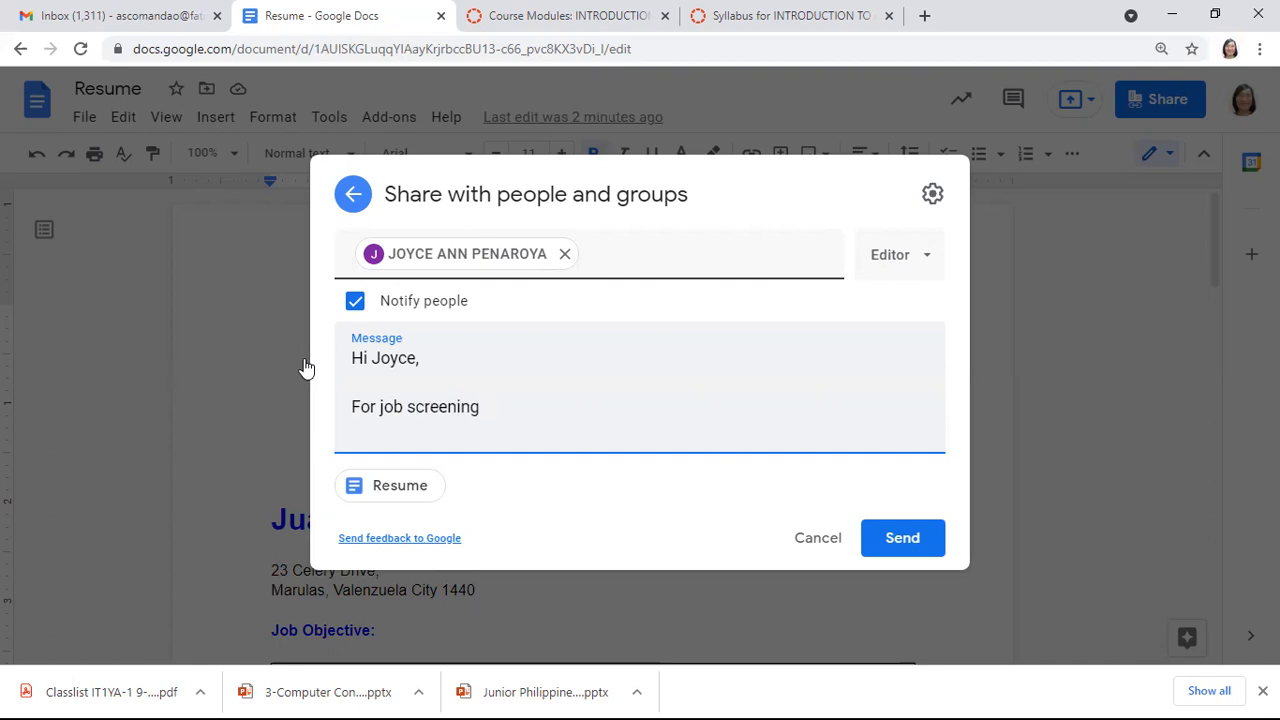
{"action": "type", "text": " : web developer "}
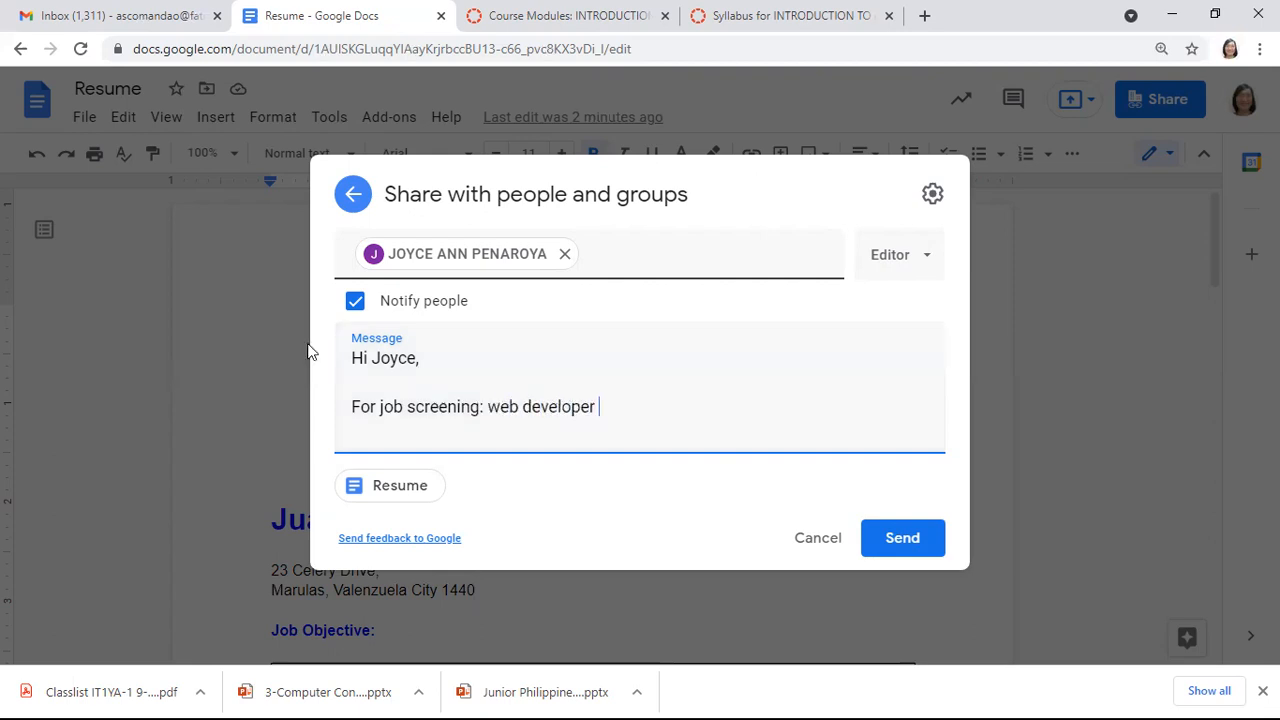
{"action": "type", "text": "applicati"}
{"action": "key", "text": "BackSpace"}
{"action": "key", "text": "BackSpace"}
{"action": "type", "text": "nt."}
{"action": "key", "text": "Return"}
{"action": "key", "text": "Return"}
{"action": "type", "text": "Please "}
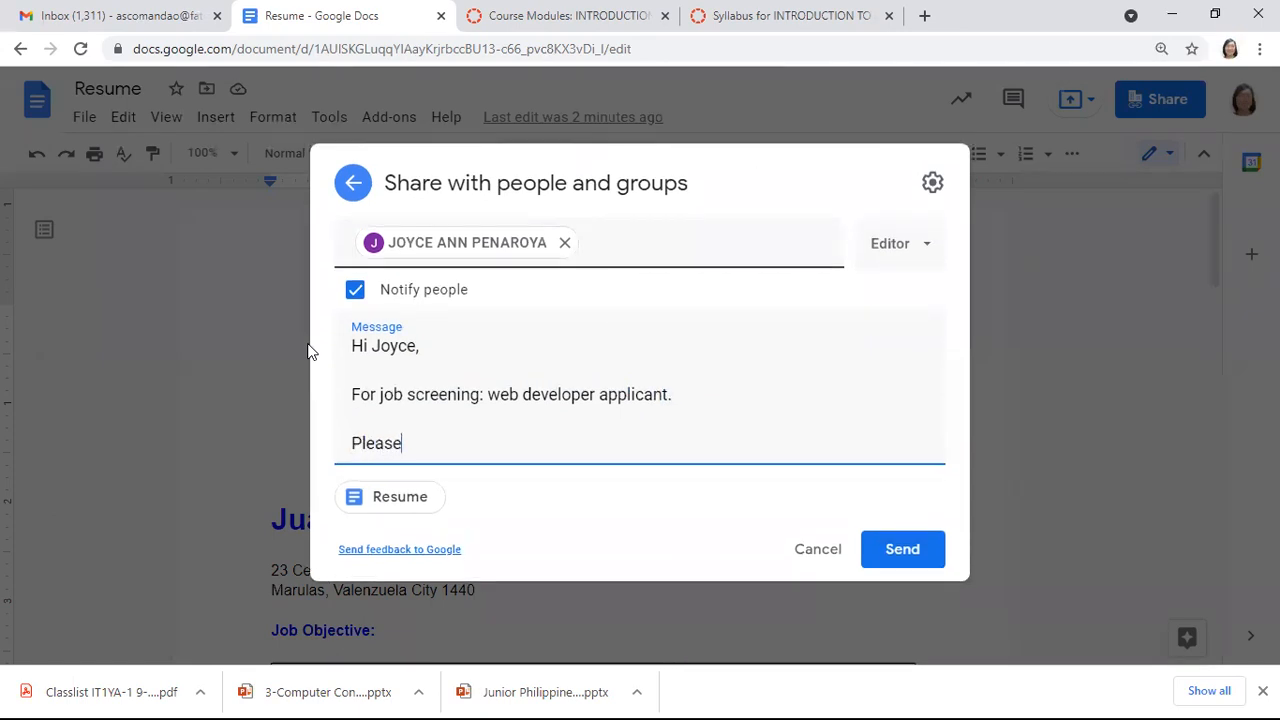
{"action": "type", "text": "interview."}
{"action": "key", "text": "Return"}
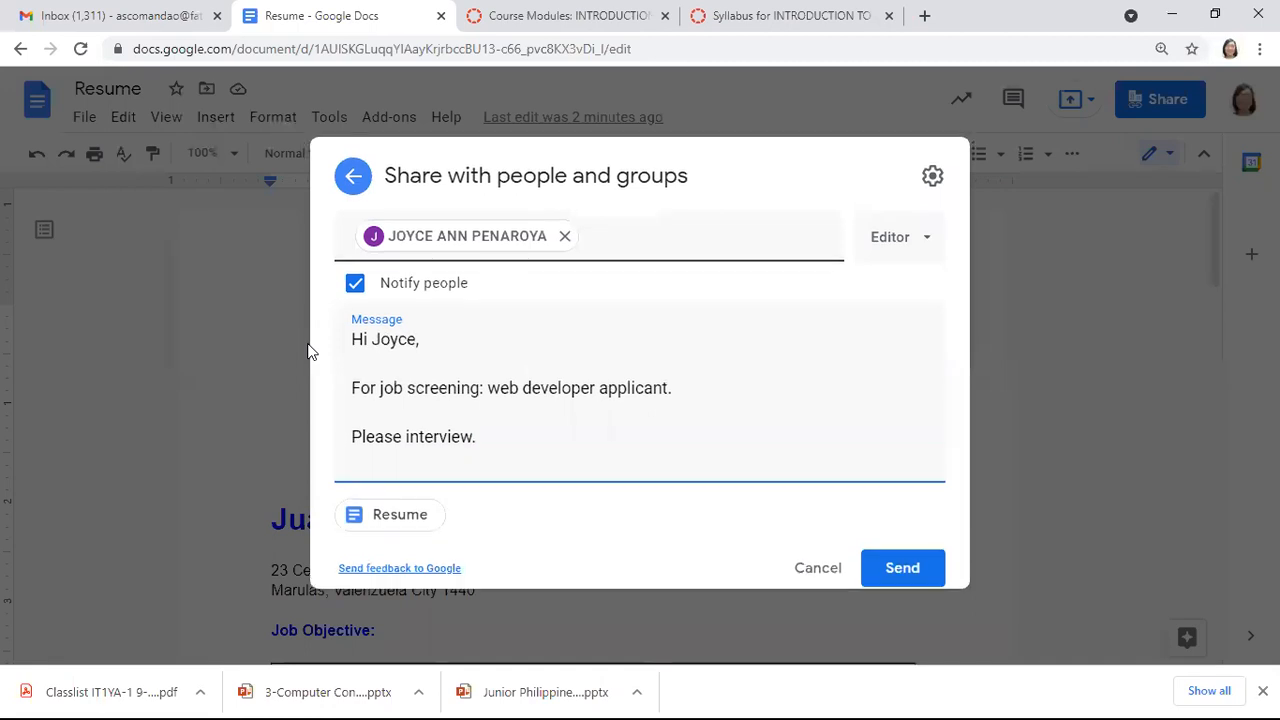
Sign the message 'Regards,' followed by the sender's name
{"action": "type", "text": "Regi"}
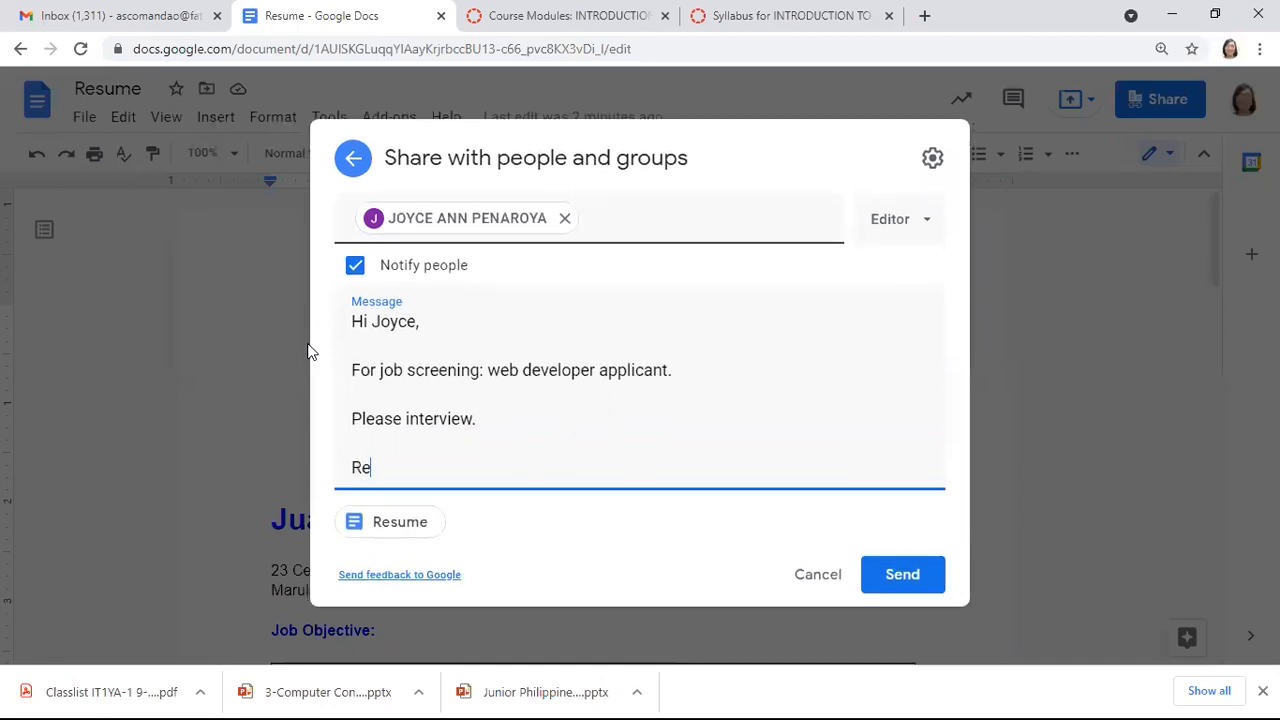
{"action": "key", "text": "BackSpace"}
{"action": "type", "text": "ards,"}
{"action": "key", "text": "Return"}
{"action": "type", "text": "Aeag"}
{"action": "key", "text": "BackSpace"}
{"action": "key", "text": "BackSpace"}
{"action": "key", "text": "BackSpace"}
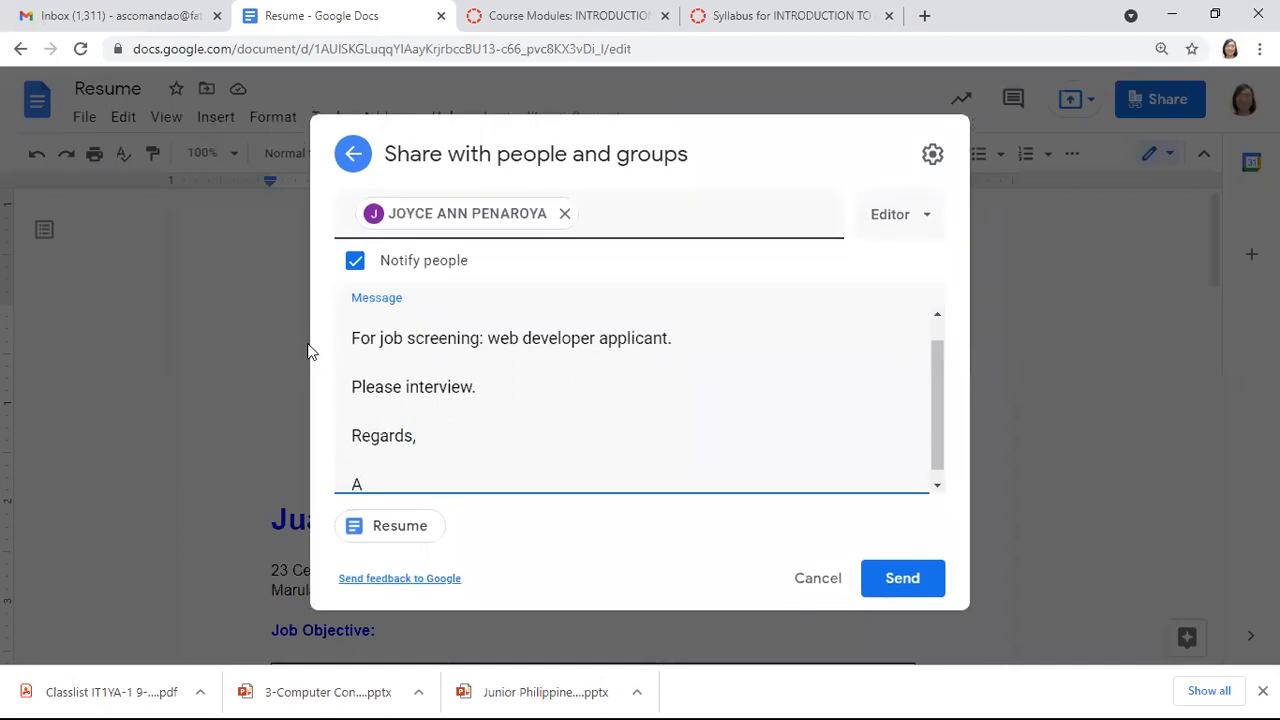
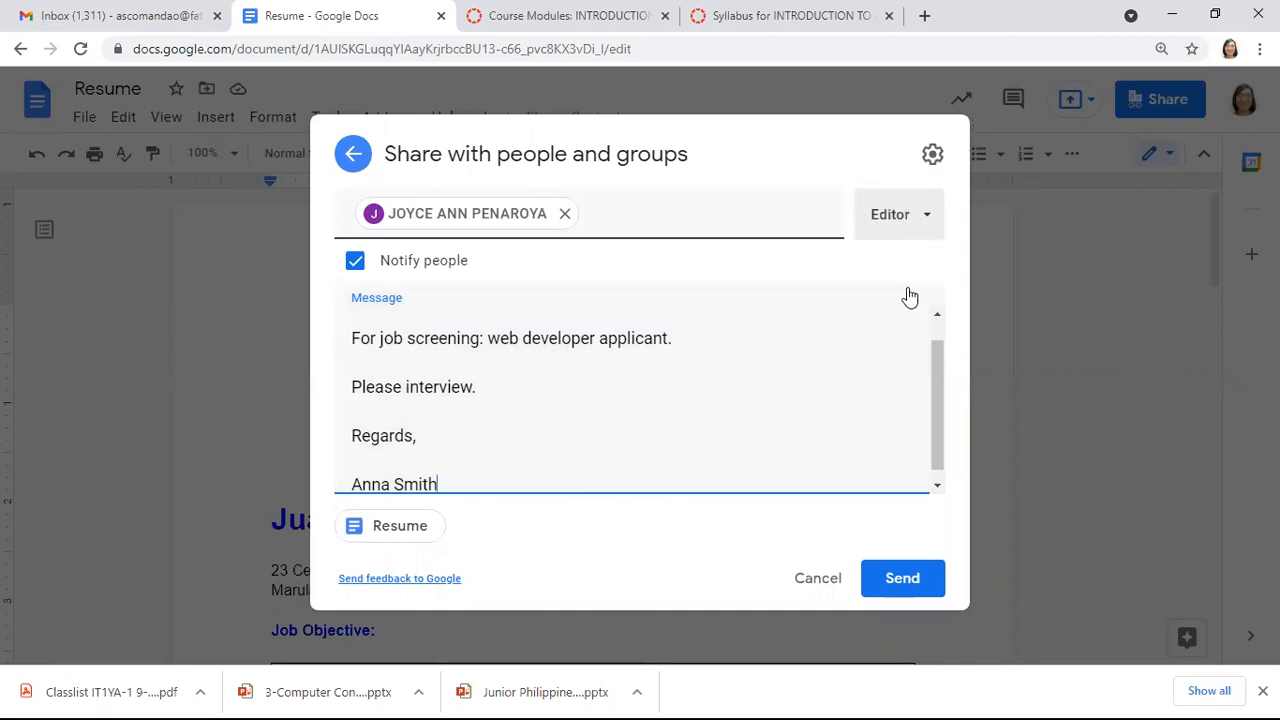
Change the colleague's role from Editor to Commenter and send the invitation
{"action": "left_click", "coordinate": [904, 215]}
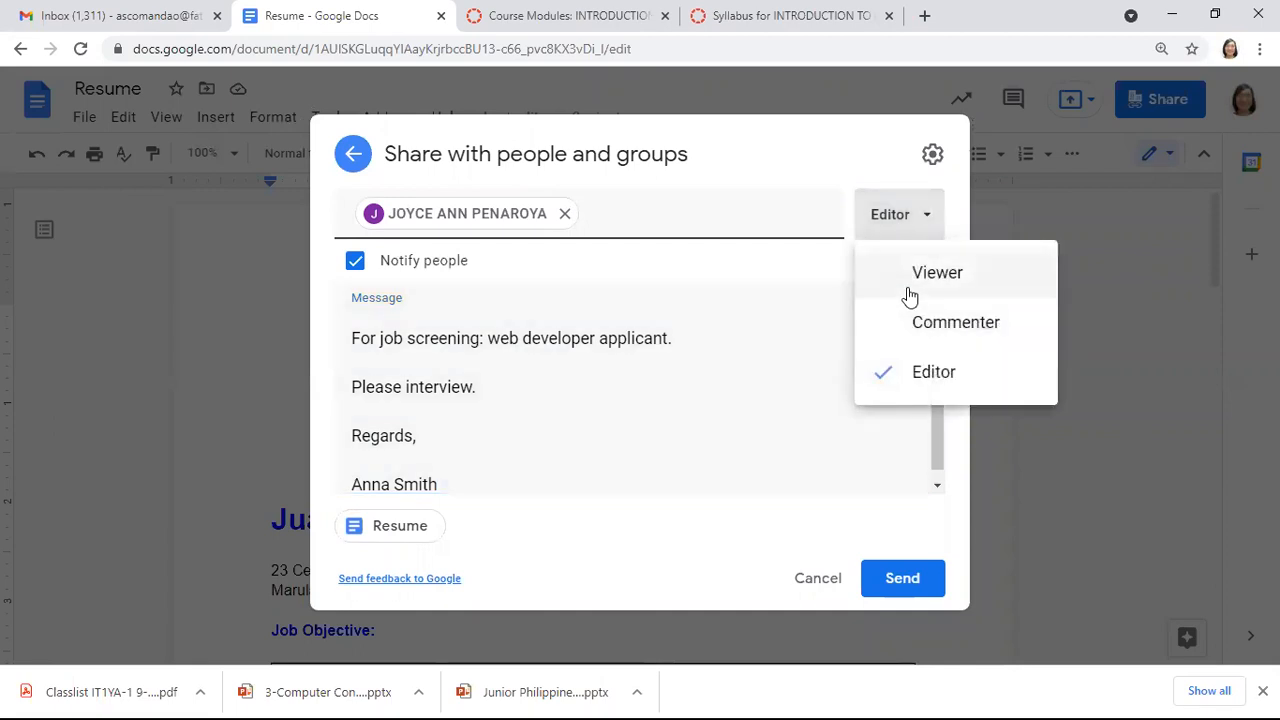
{"action": "left_click", "coordinate": [909, 296]}
{"action": "key", "text": "Return"}
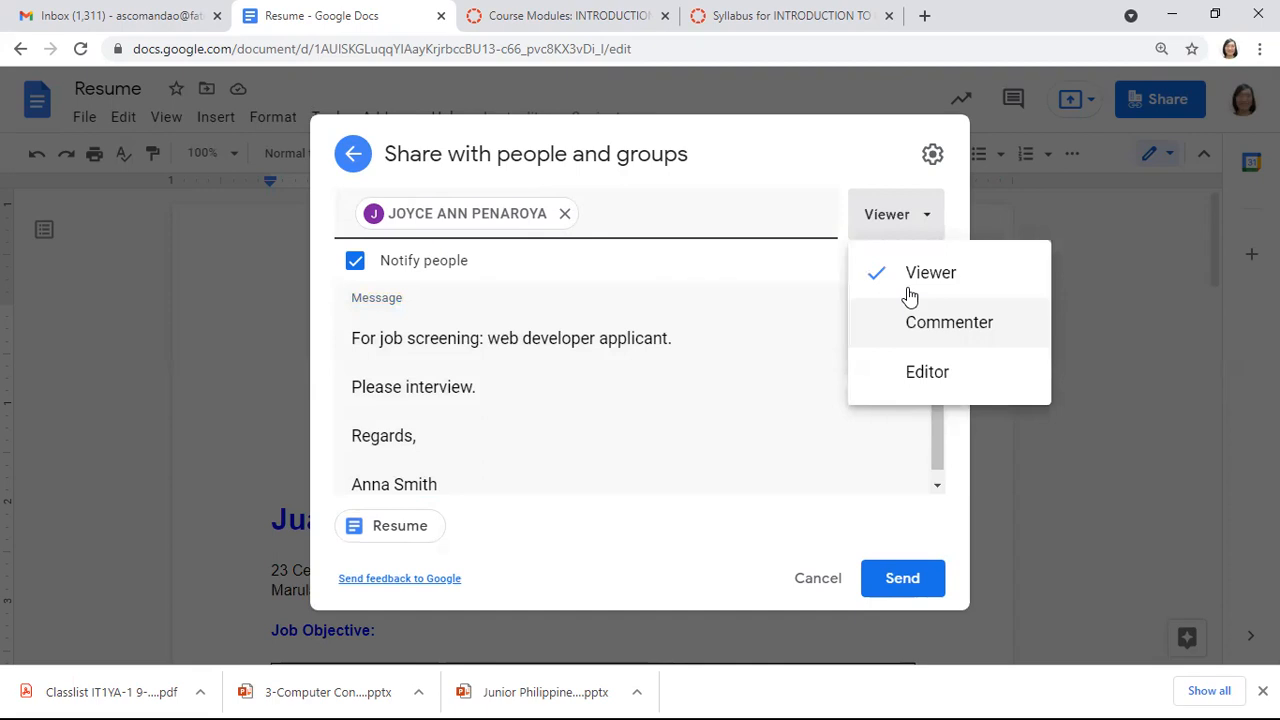
{"action": "key", "text": "Return"}
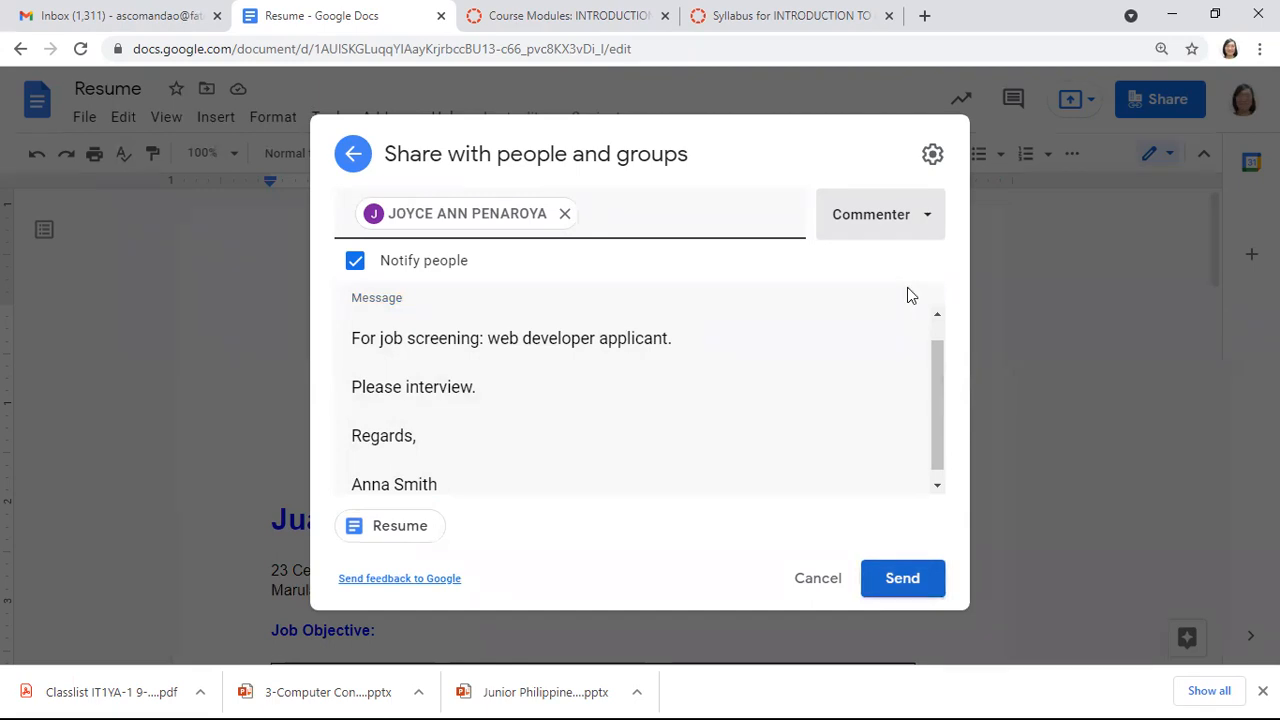
{"action": "left_click", "coordinate": [902, 578]}
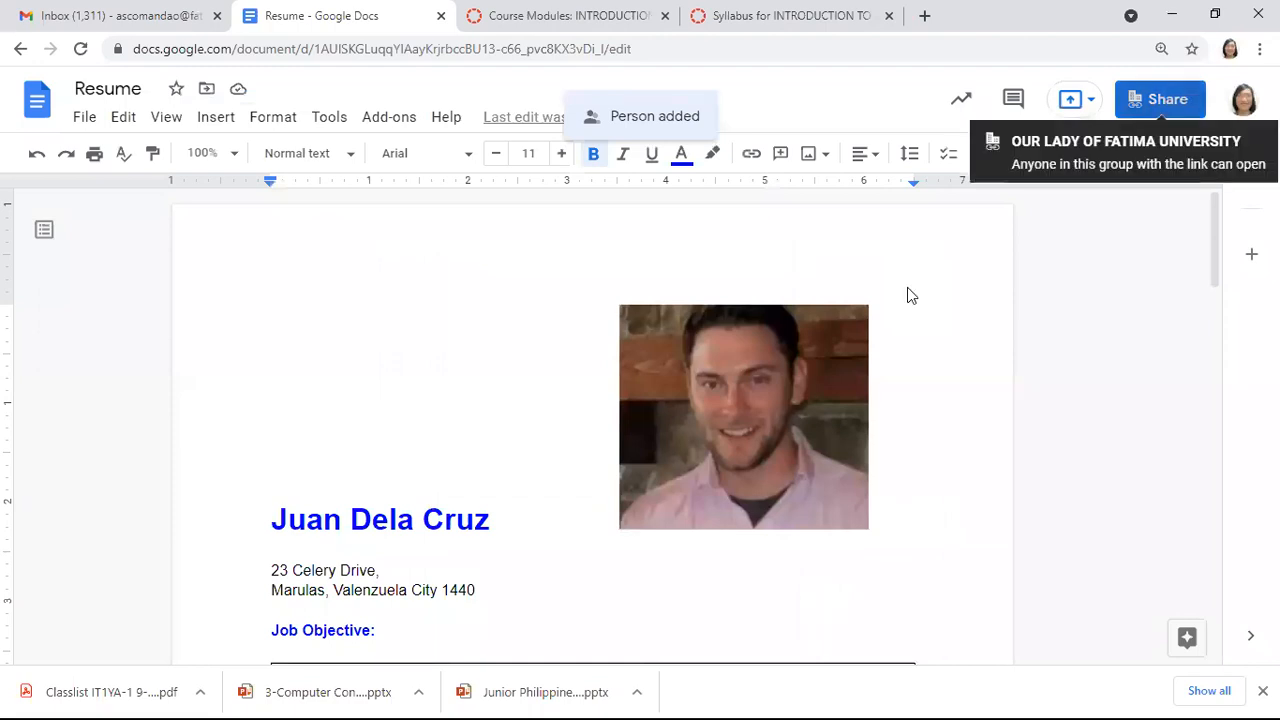
Copy the resume's share link and switch to the Gmail tab
{"action": "left_click", "coordinate": [1160, 99]}
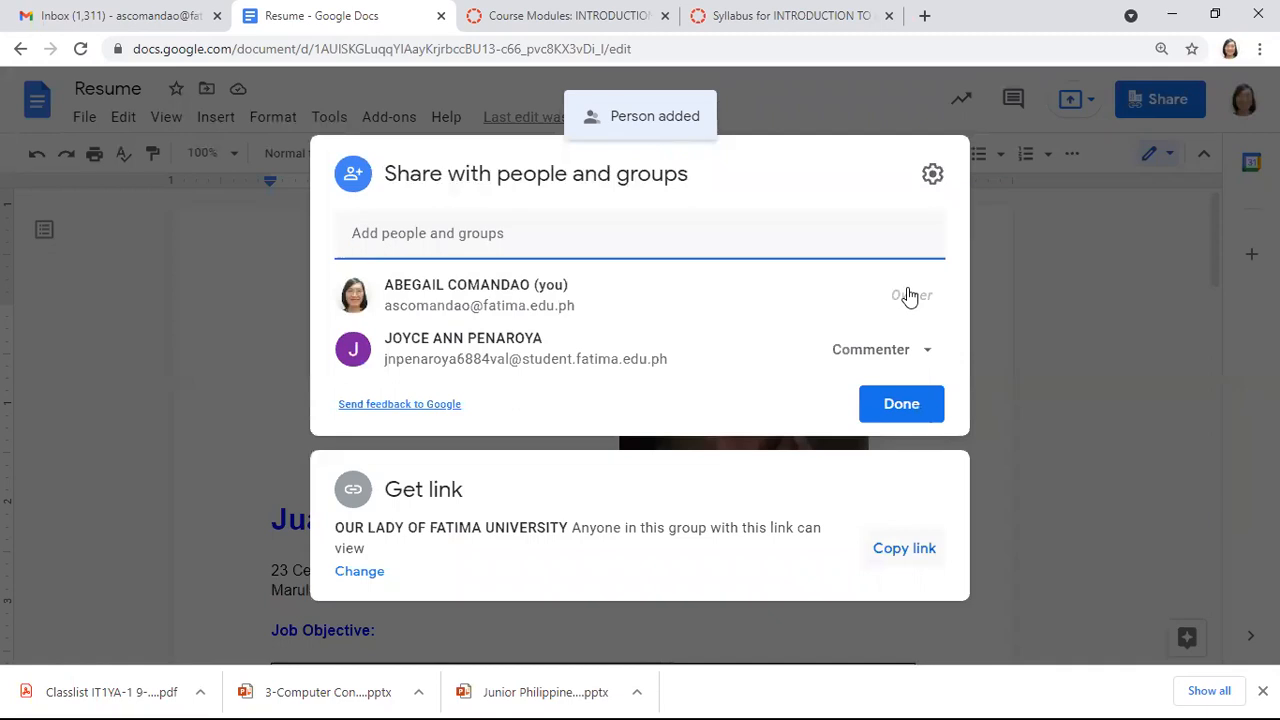
{"action": "left_click", "coordinate": [904, 548]}
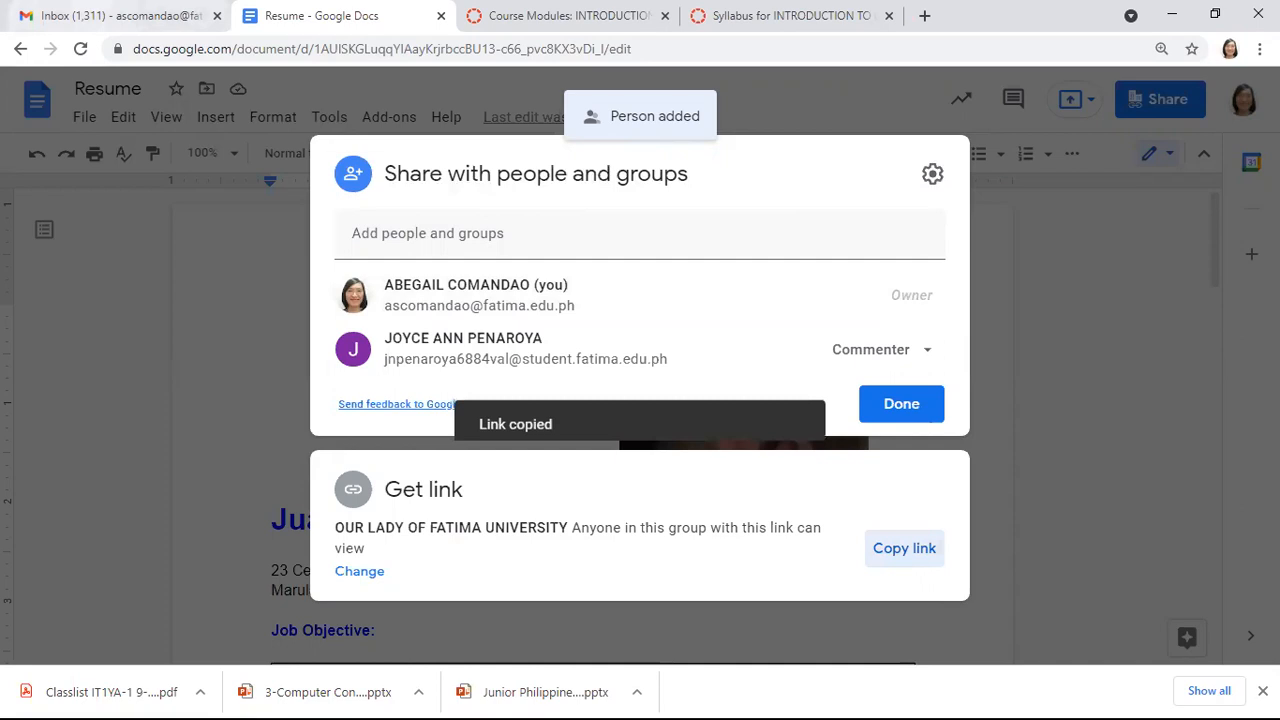
{"action": "key", "text": "ctrl+1"}
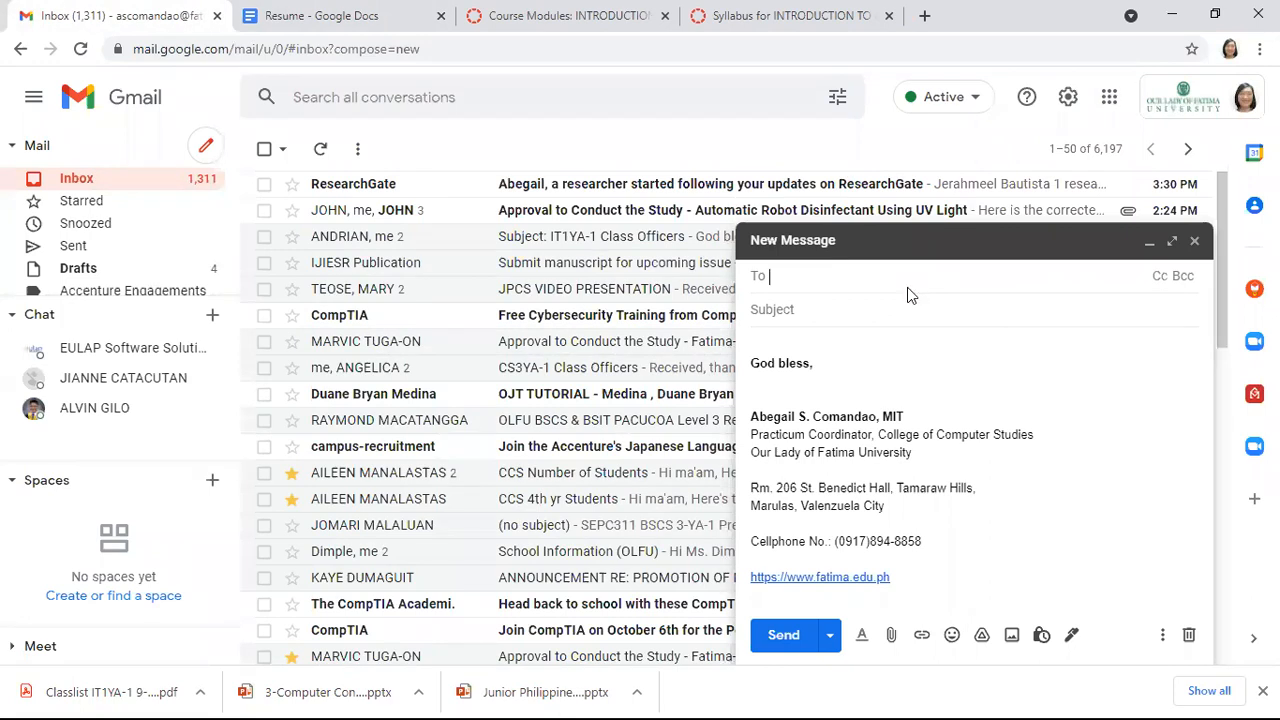
Paste the resume link into the draft and enter the subject 'Resume of' plus the applicant's name
{"action": "left_click", "coordinate": [752, 345]}
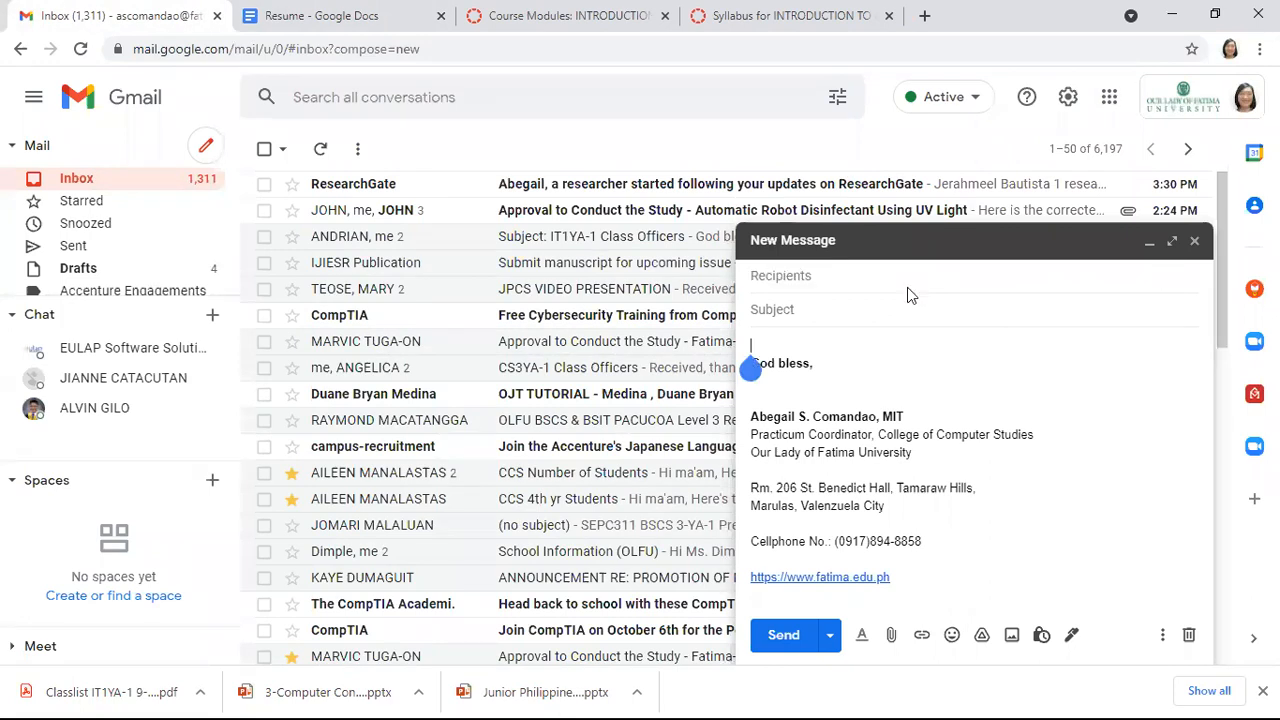
{"action": "key", "text": "ctrl+v"}
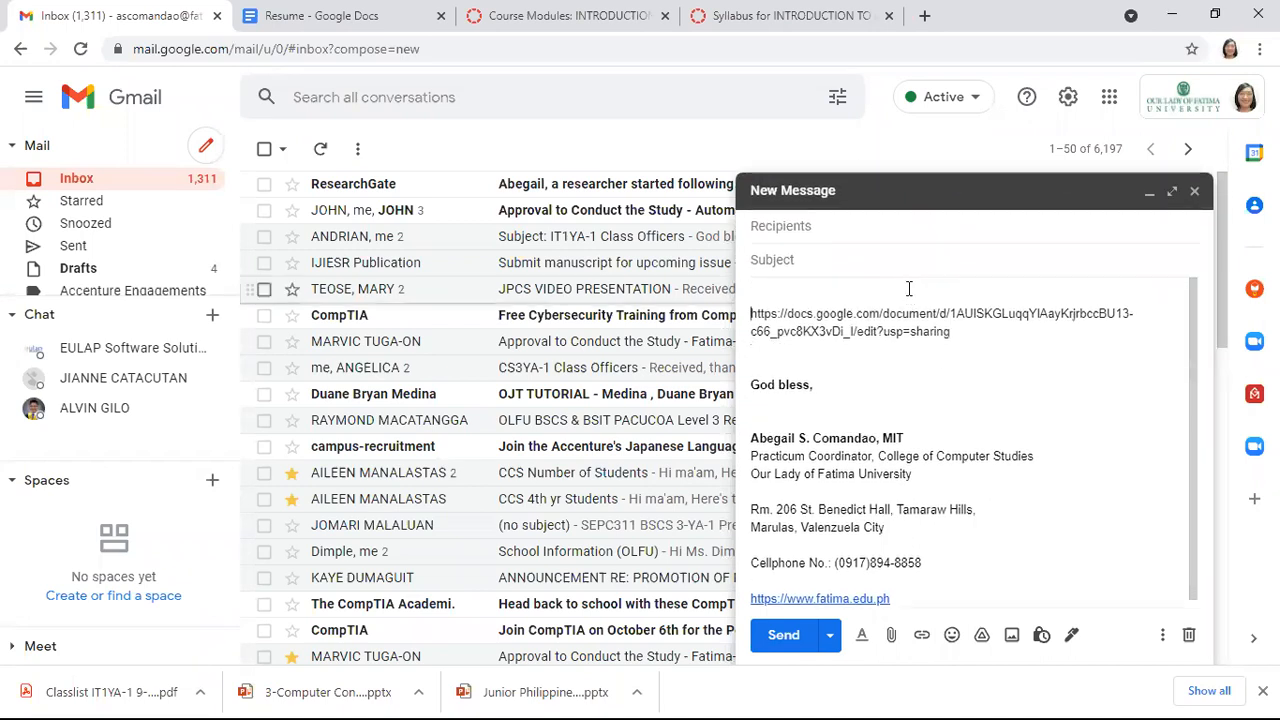
{"action": "type", "text": "s"}
{"action": "key", "text": "BackSpace"}
{"action": "key", "text": "BackSpace"}
{"action": "type", "text": "esume of Juan Del"}
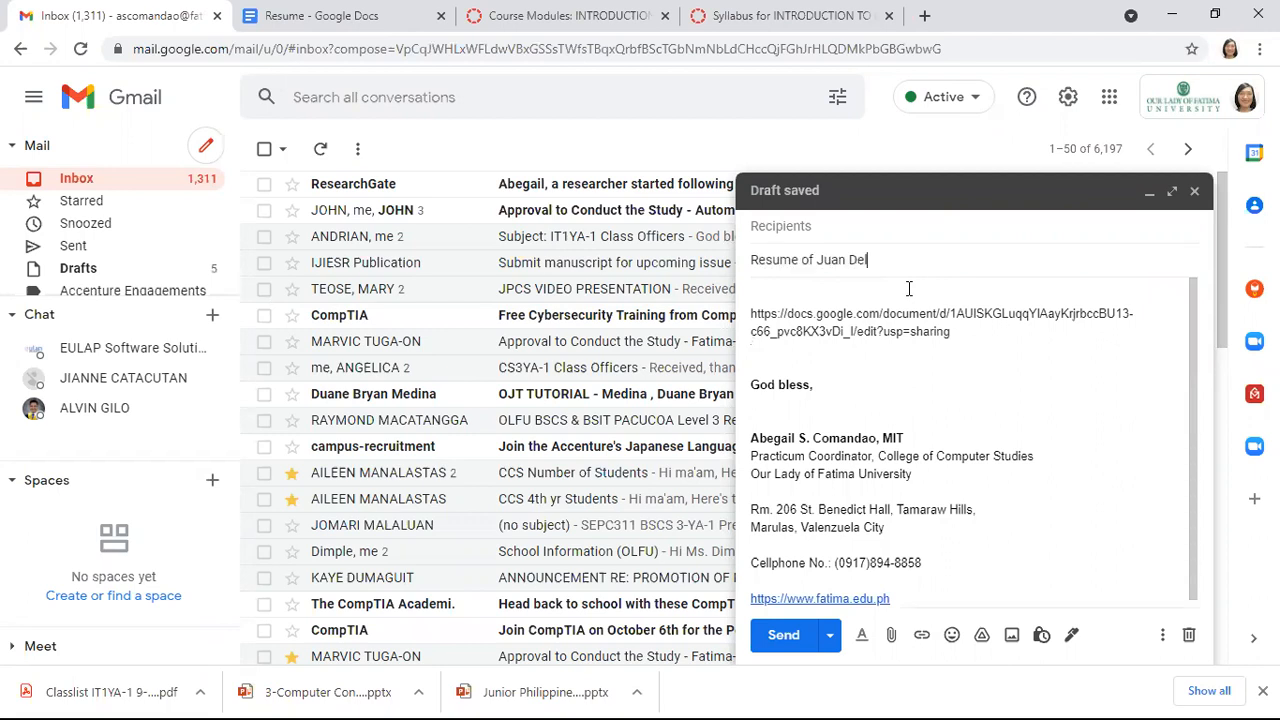
{"action": "type", "text": "a Cruz"}
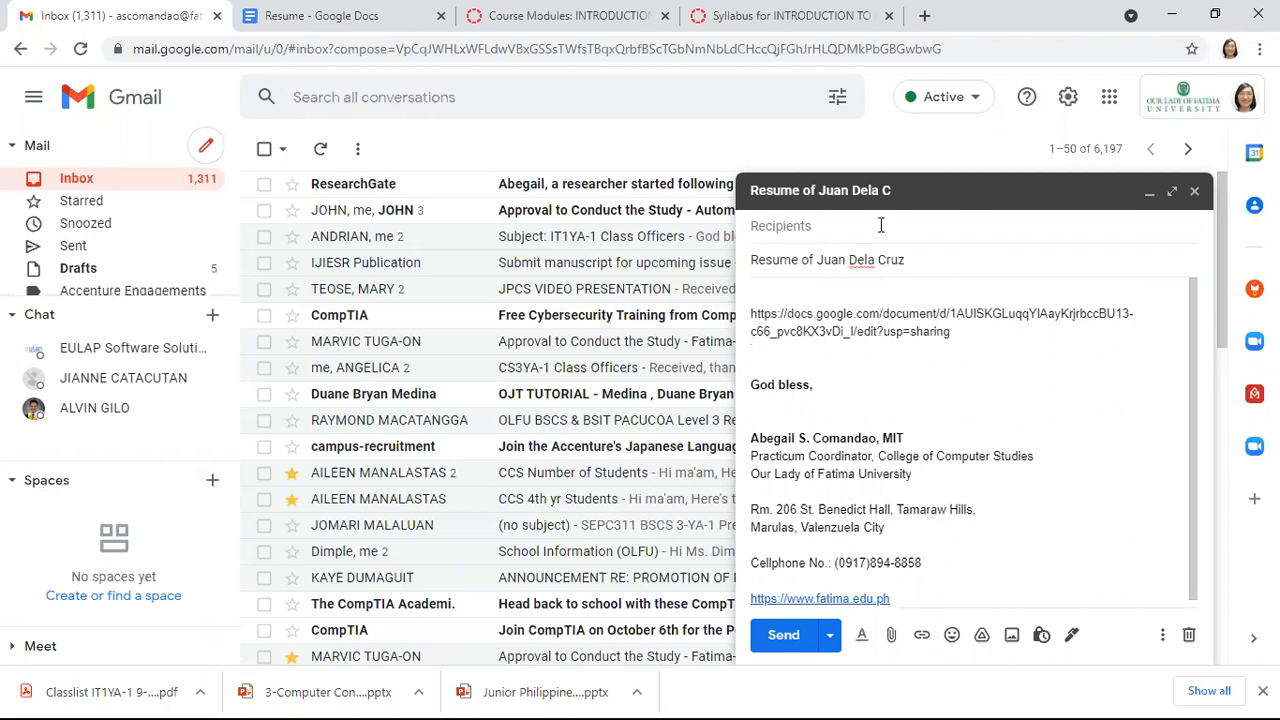
Start entering a recipient, then clear the partial entry
{"action": "left_click", "coordinate": [880, 225]}
{"action": "type", "text": "a"}
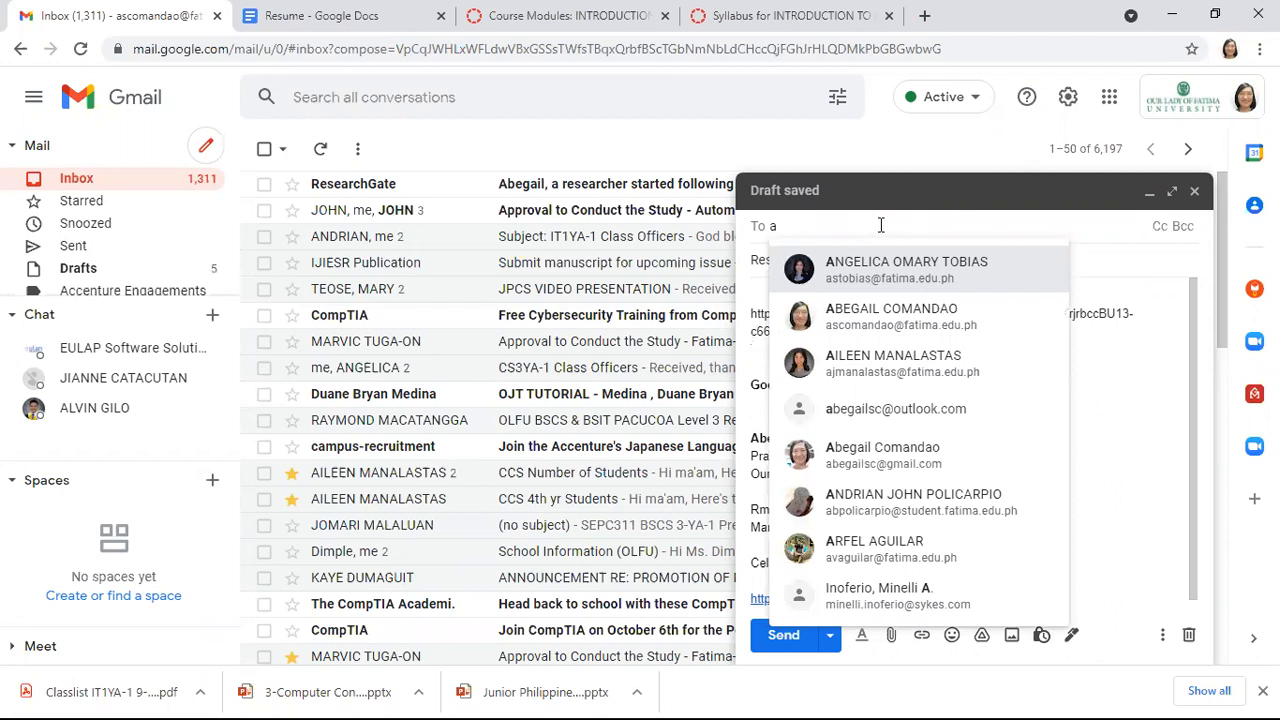
{"action": "key", "text": "Down"}
{"action": "key", "text": "BackSpace"}
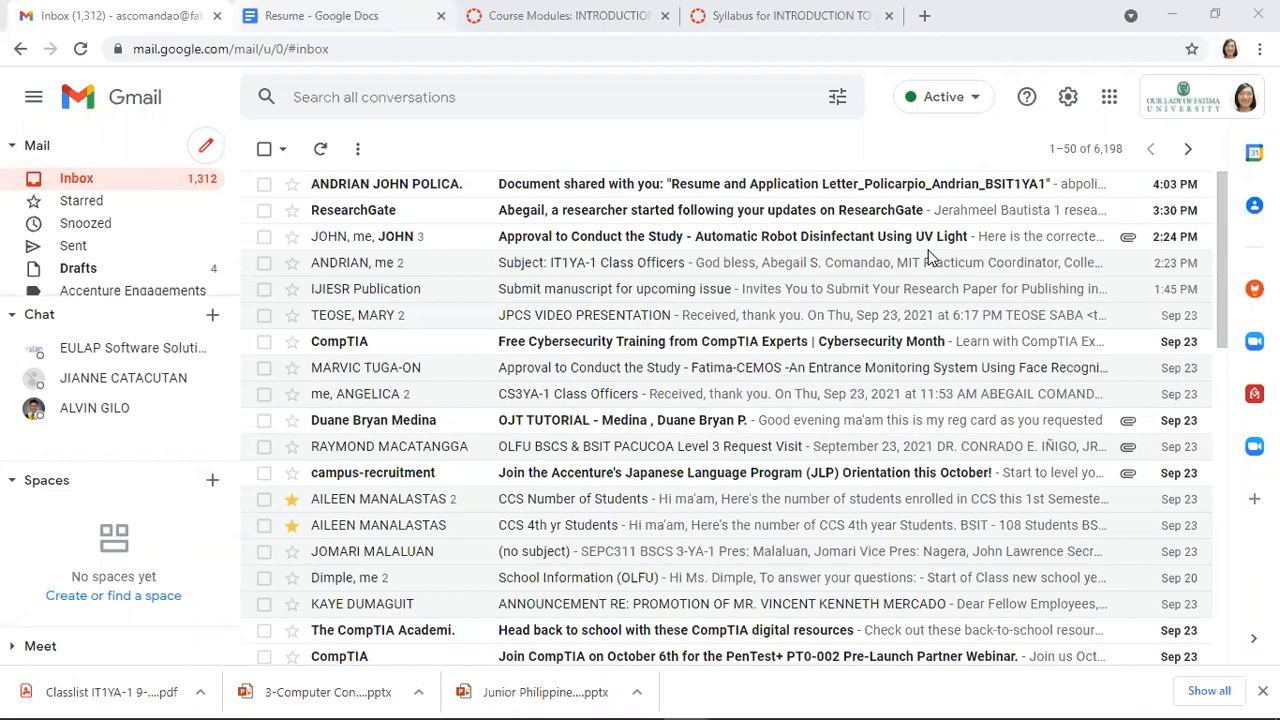
Return to the resume, close the sharing settings and reopen Share, triggering the unavailable error
{"action": "left_click", "coordinate": [322, 16]}
{"action": "left_click", "coordinate": [901, 403]}
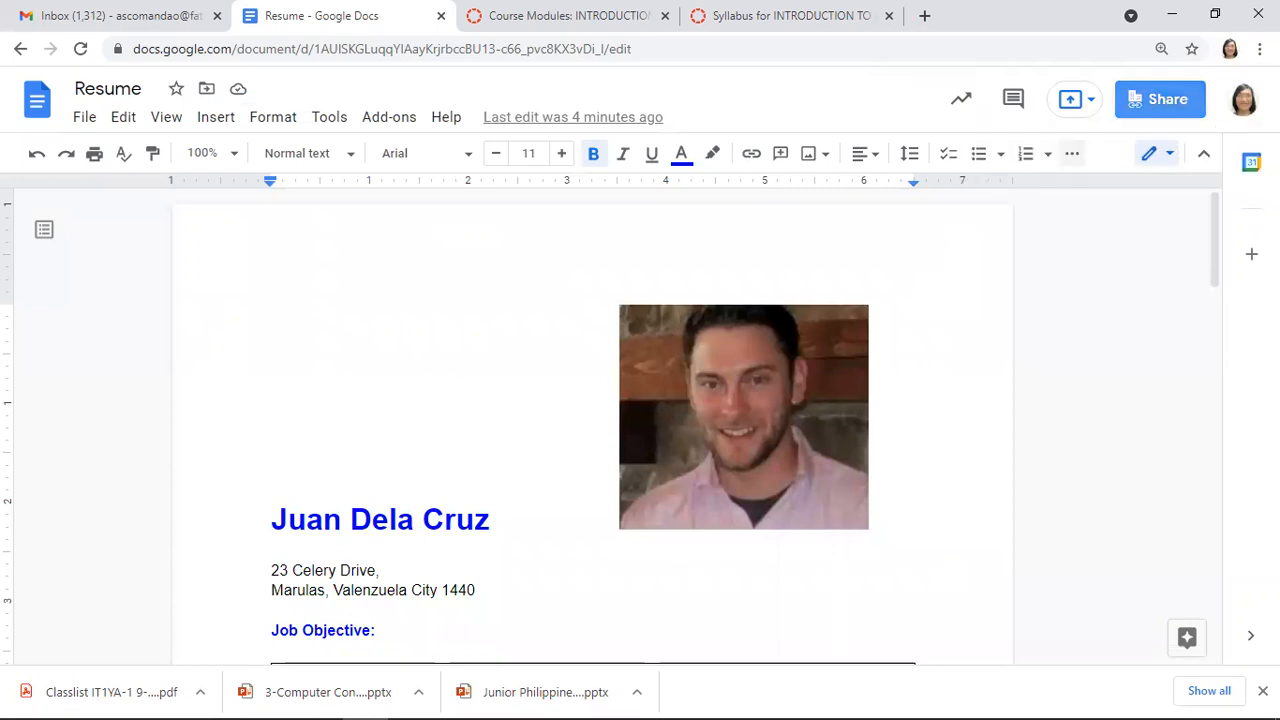
{"action": "left_click", "coordinate": [1160, 99]}
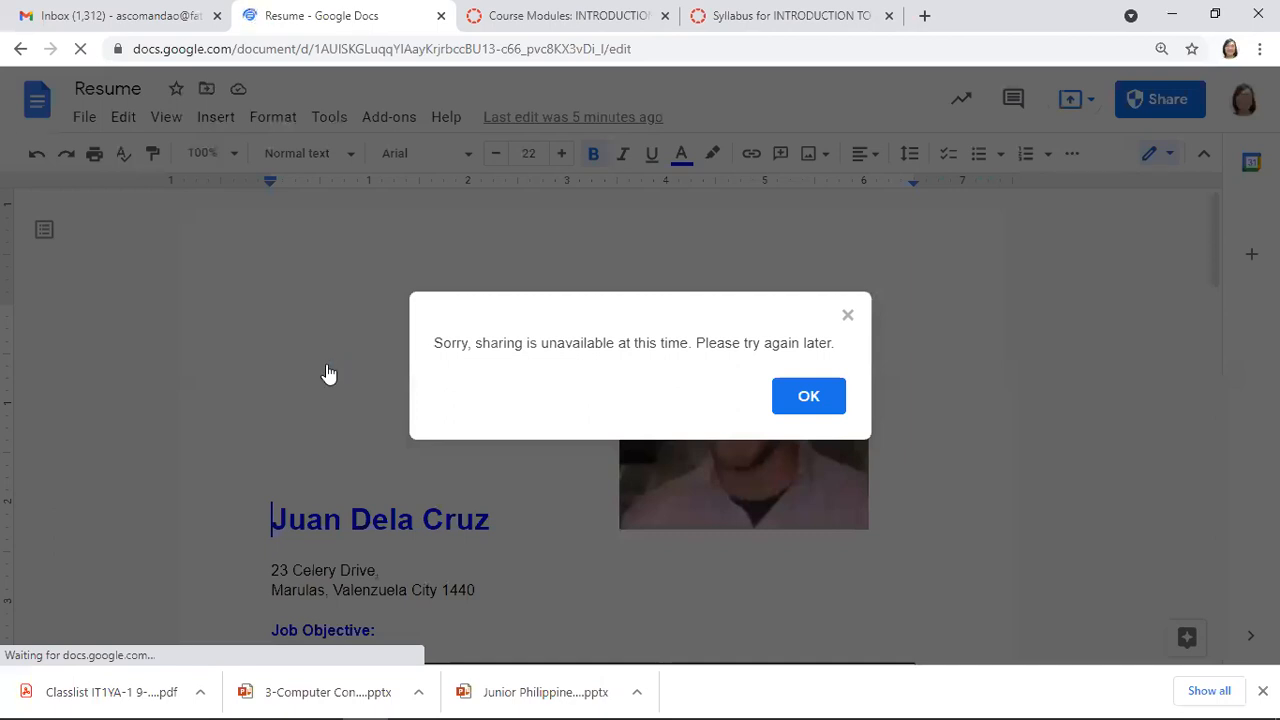
Dismiss the error, give the university-group link Editor access, and copy it for Gmail
{"action": "key", "text": "Return"}
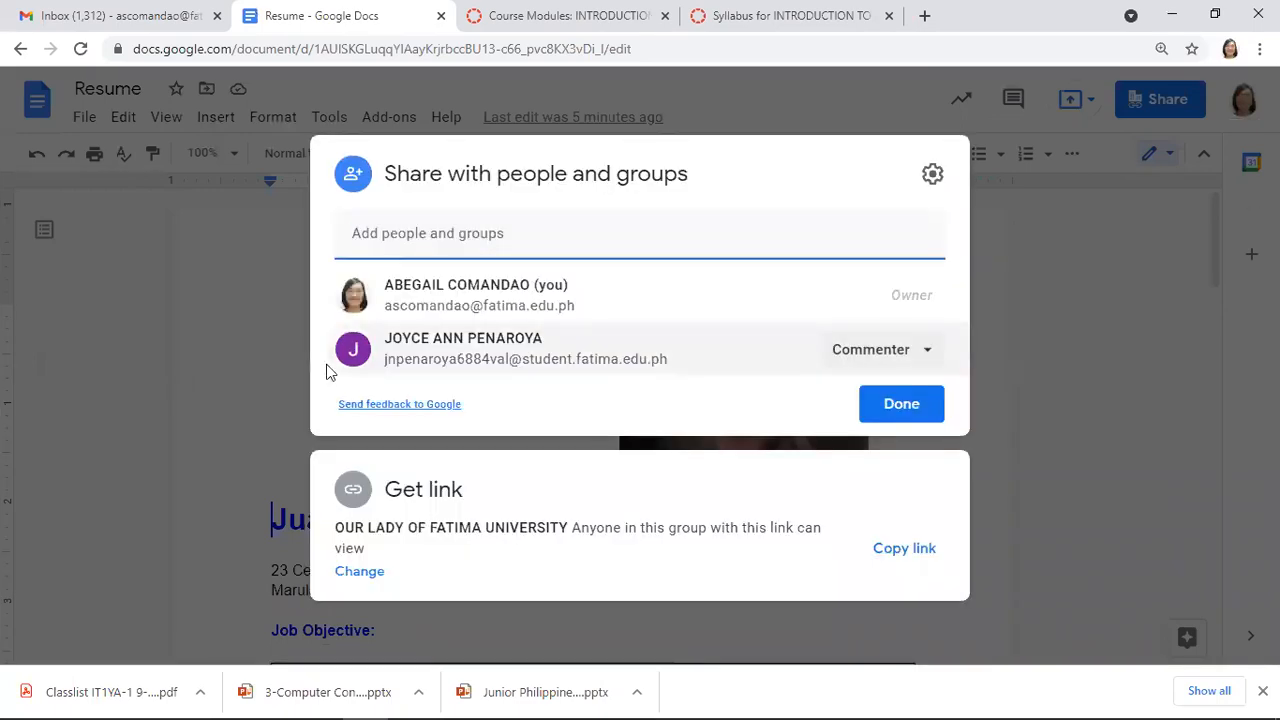
{"action": "left_click", "coordinate": [327, 368]}
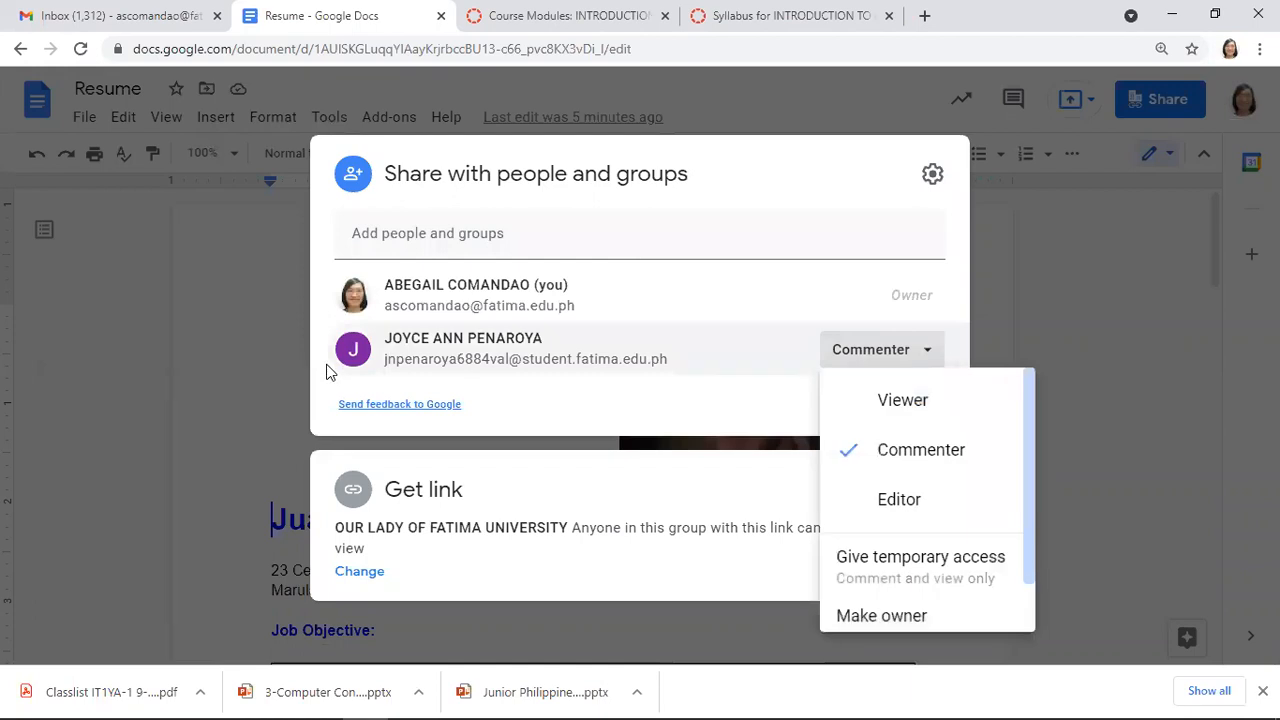
{"action": "left_click", "coordinate": [327, 371]}
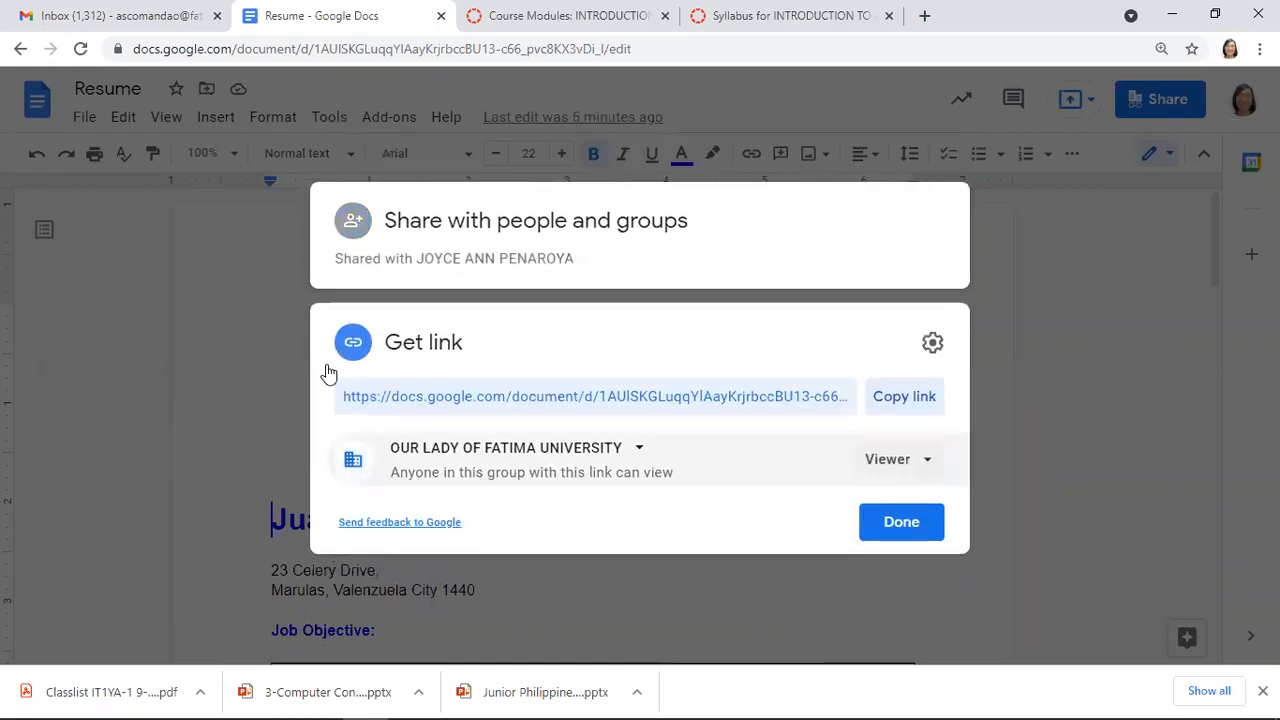
{"action": "left_click", "coordinate": [899, 459]}
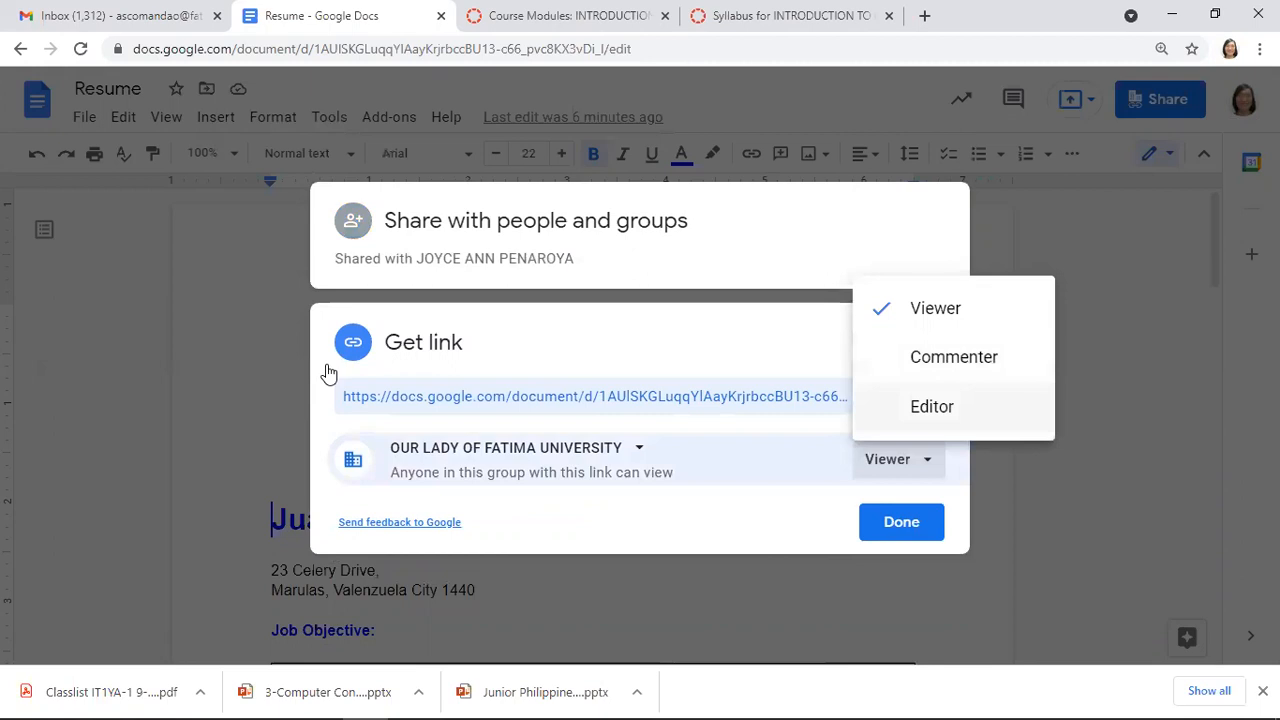
{"action": "key", "text": "Return"}
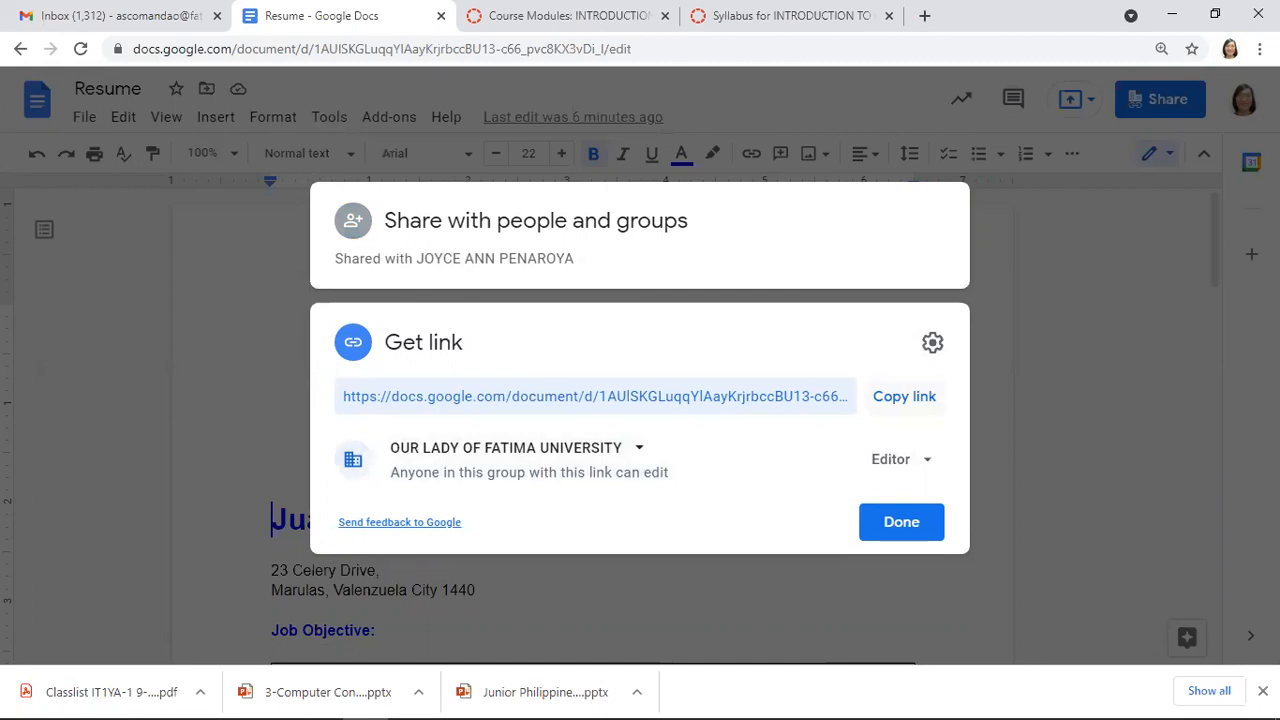
{"action": "left_click", "coordinate": [904, 397]}
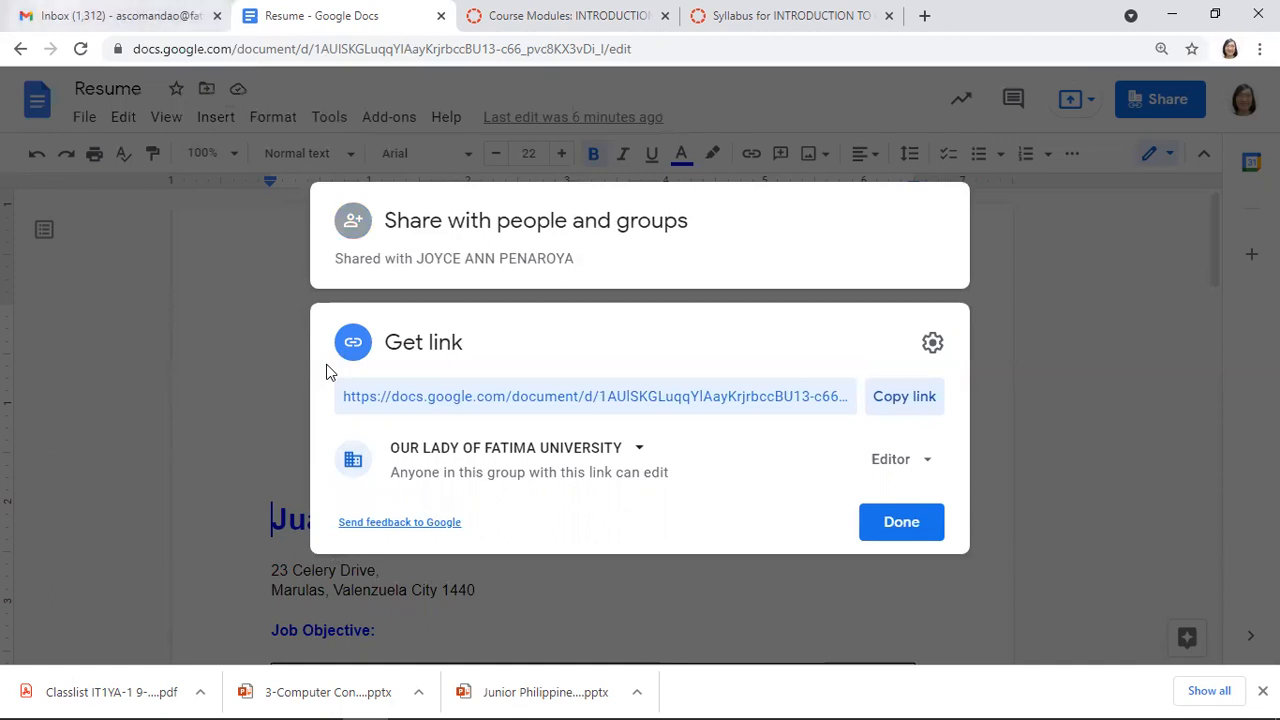
{"action": "left_click", "coordinate": [120, 16]}
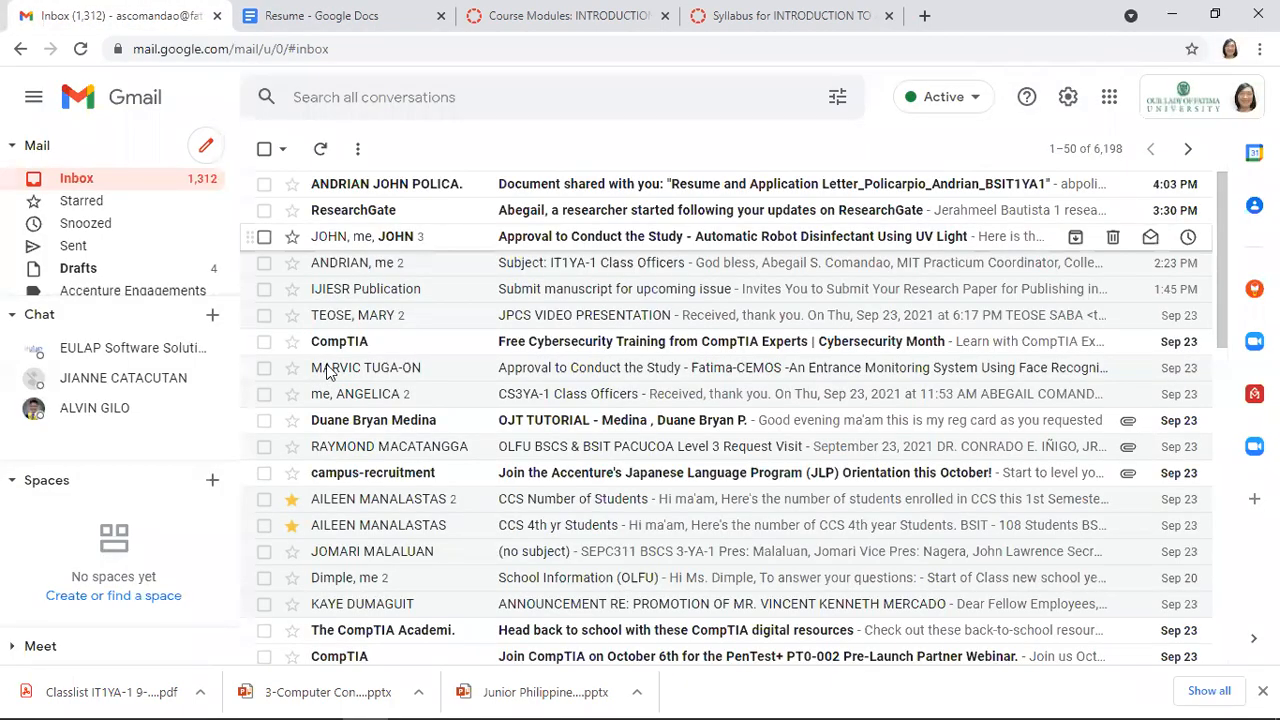
Compose an email with the pasted resume link to a student contact, subject 'Please edit the resume'
{"action": "left_click", "coordinate": [206, 146]}
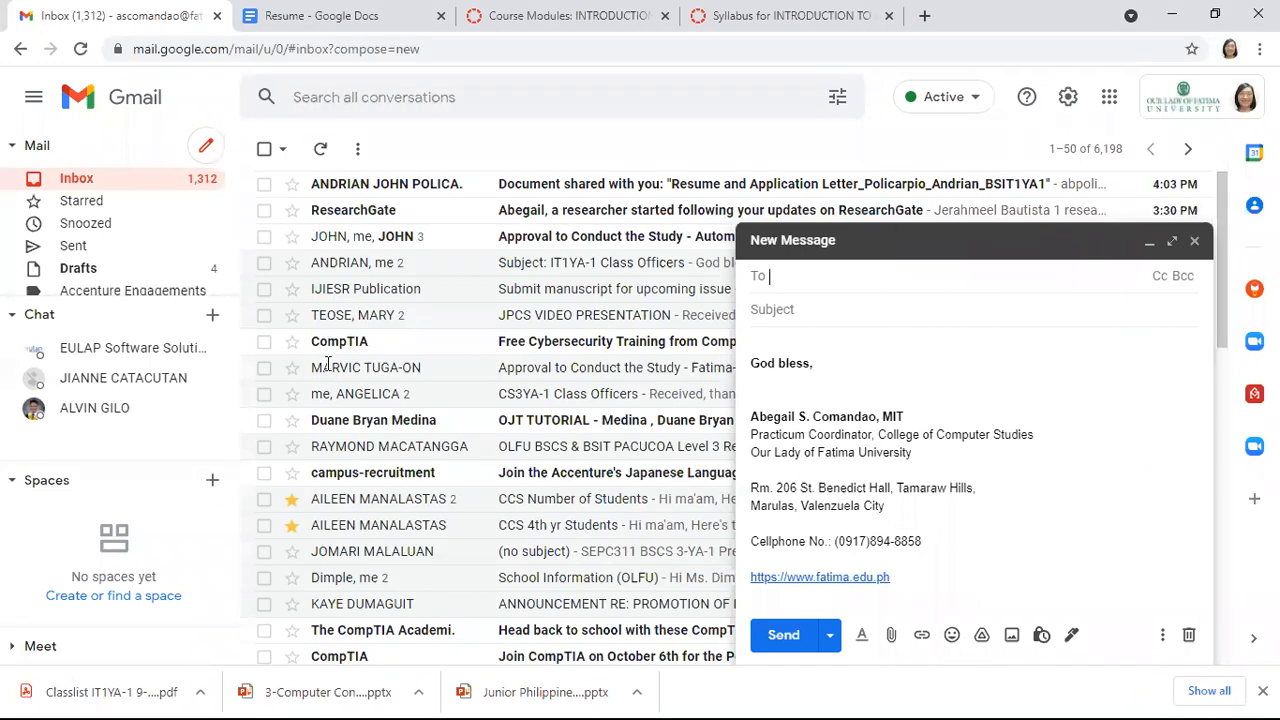
{"action": "key", "text": "Tab"}
{"action": "key", "text": "Tab"}
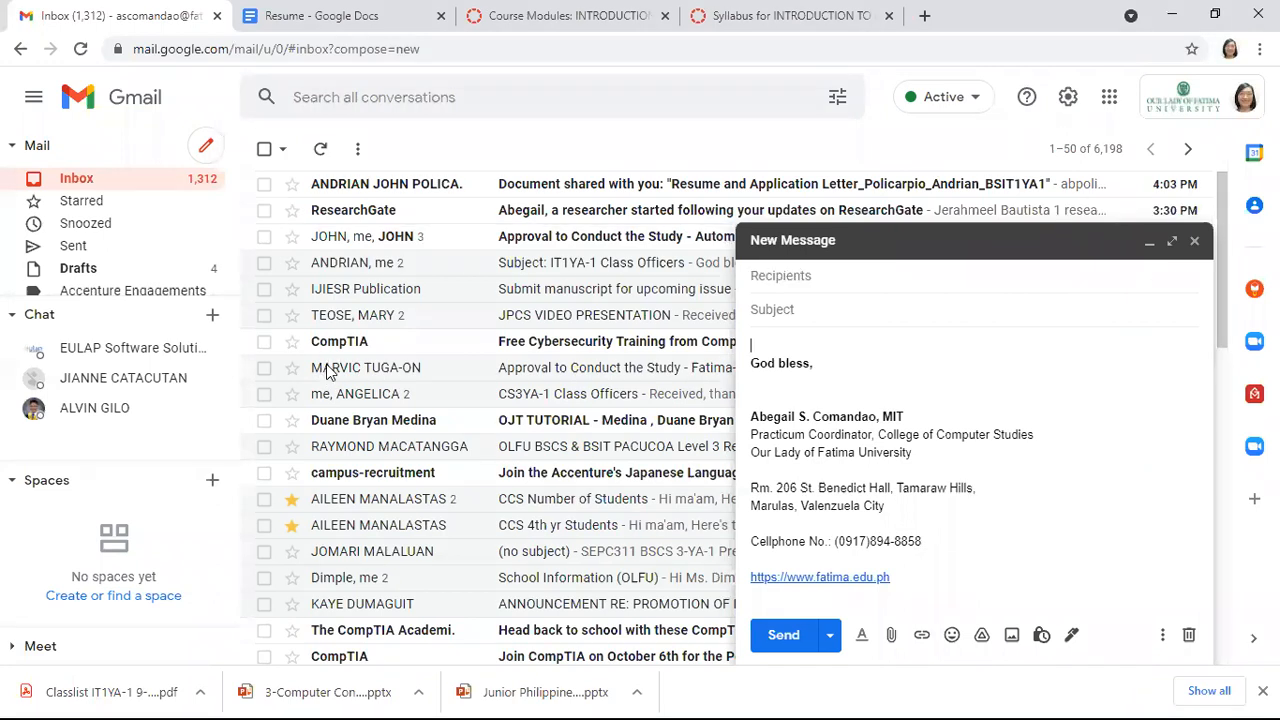
{"action": "key", "text": "ctrl+v"}
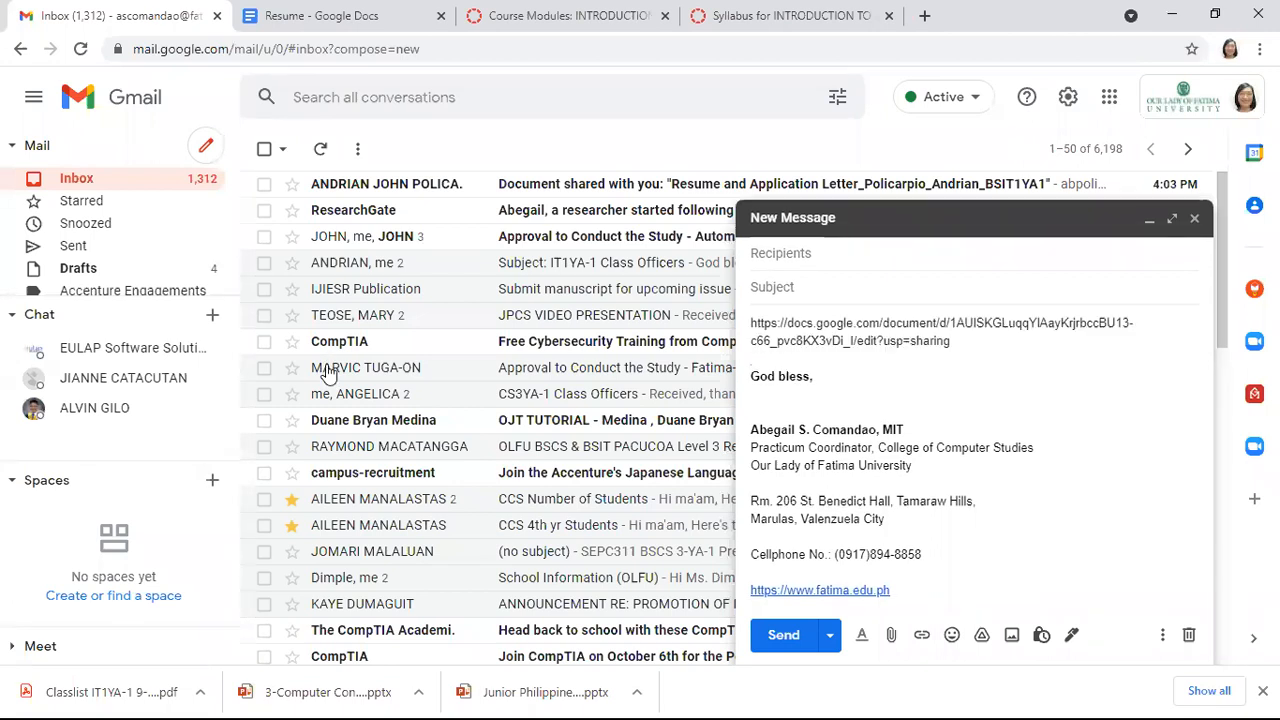
{"action": "key", "text": "shift+Tab"}
{"action": "key", "text": "shift+Tab"}
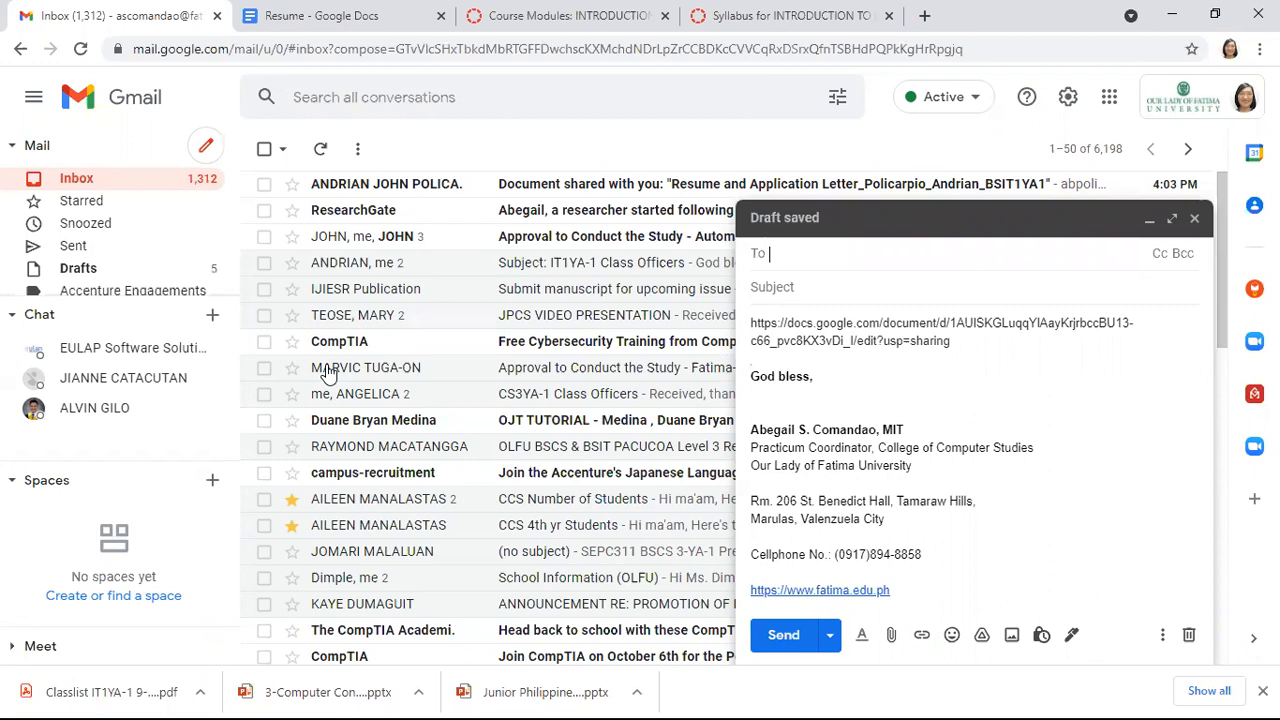
{"action": "type", "text": "andri"}
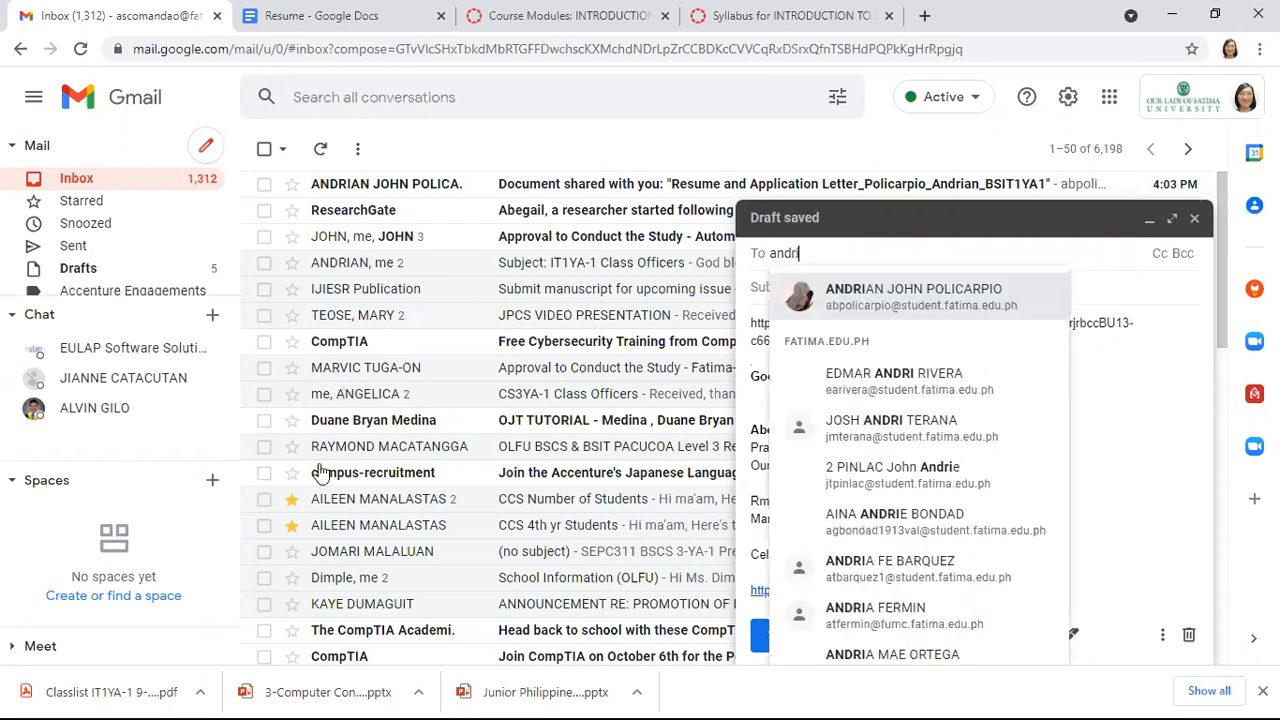
{"action": "left_click", "coordinate": [792, 289]}
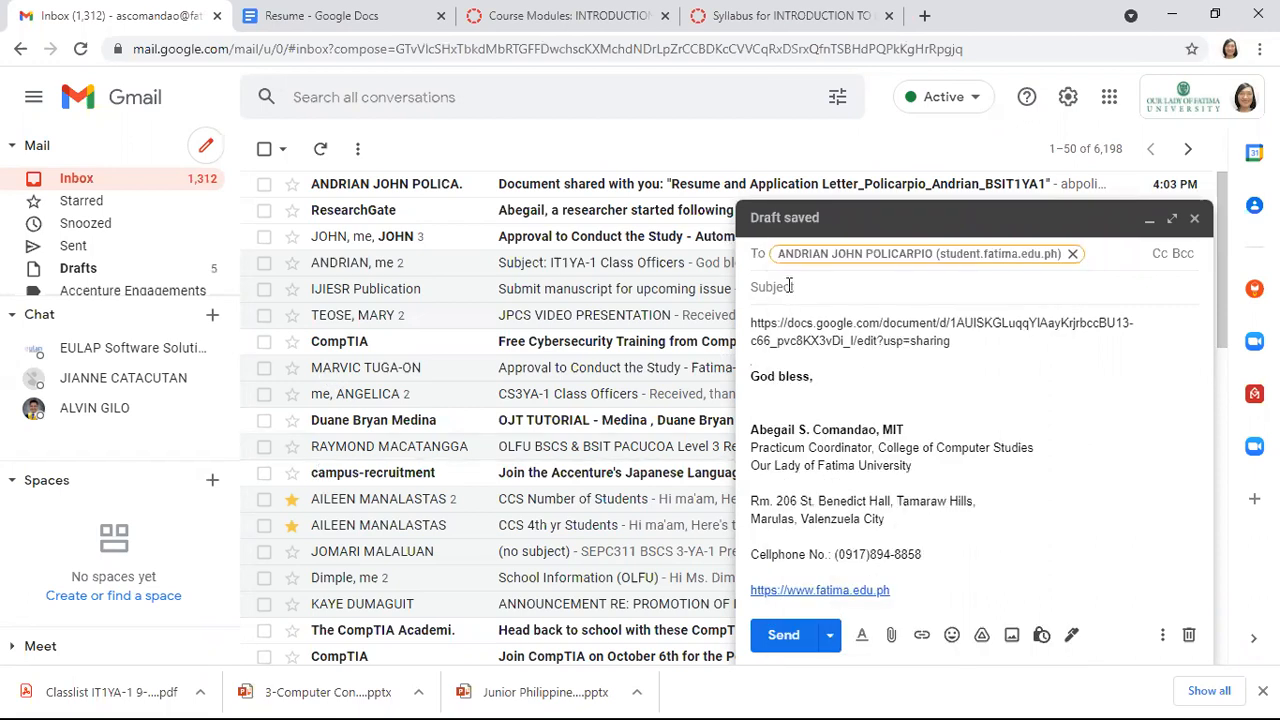
{"action": "left_click", "coordinate": [790, 286]}
{"action": "type", "text": "Please edit the resume"}
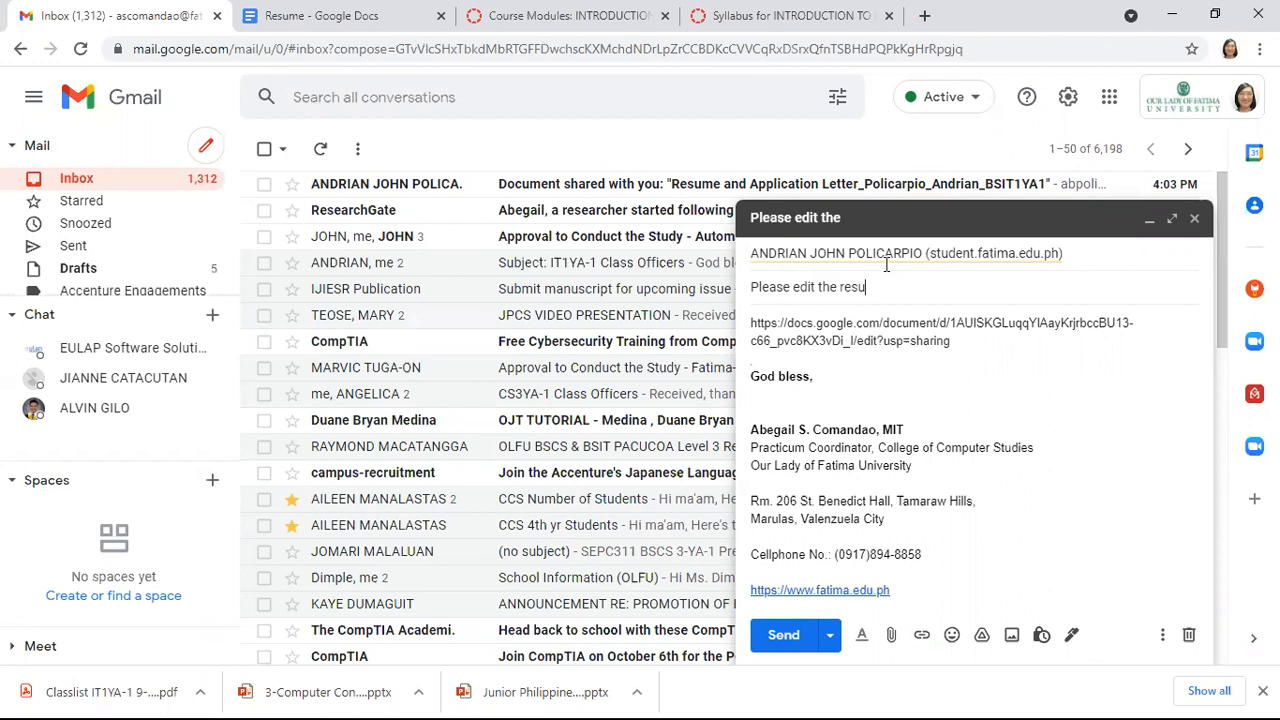